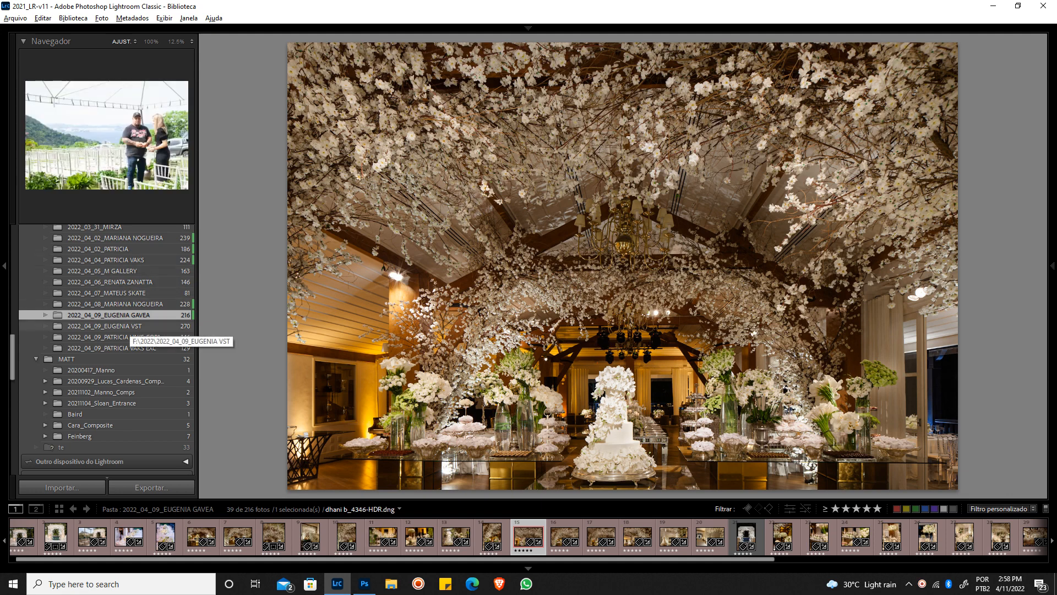
Show the 2022_04_09 folder ending in VST as a grid, filtered to photos rated four stars and higher
left_click(125, 326)
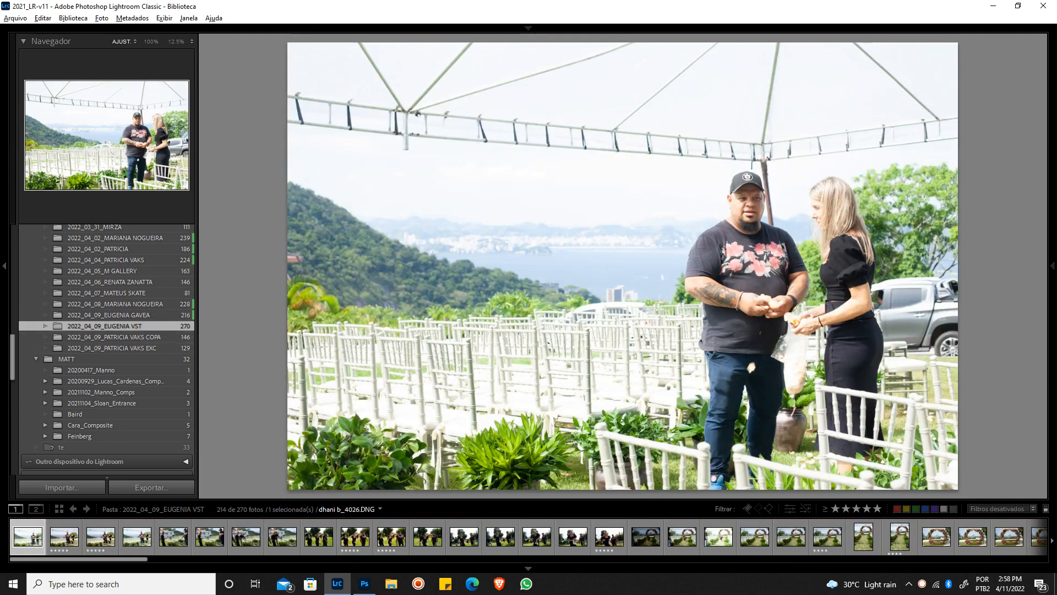
key("g")
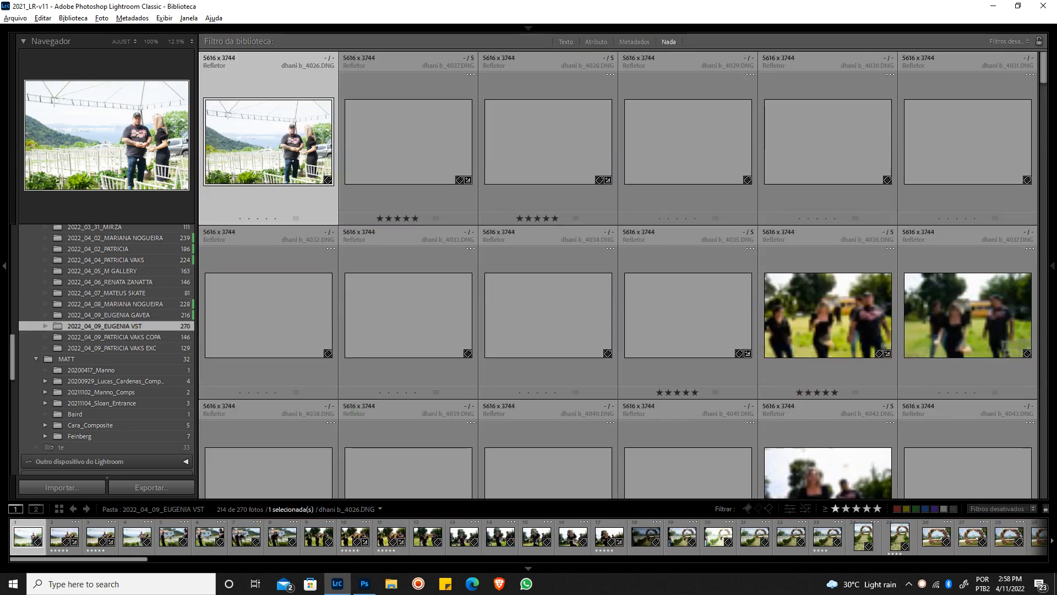
left_click(867, 508)
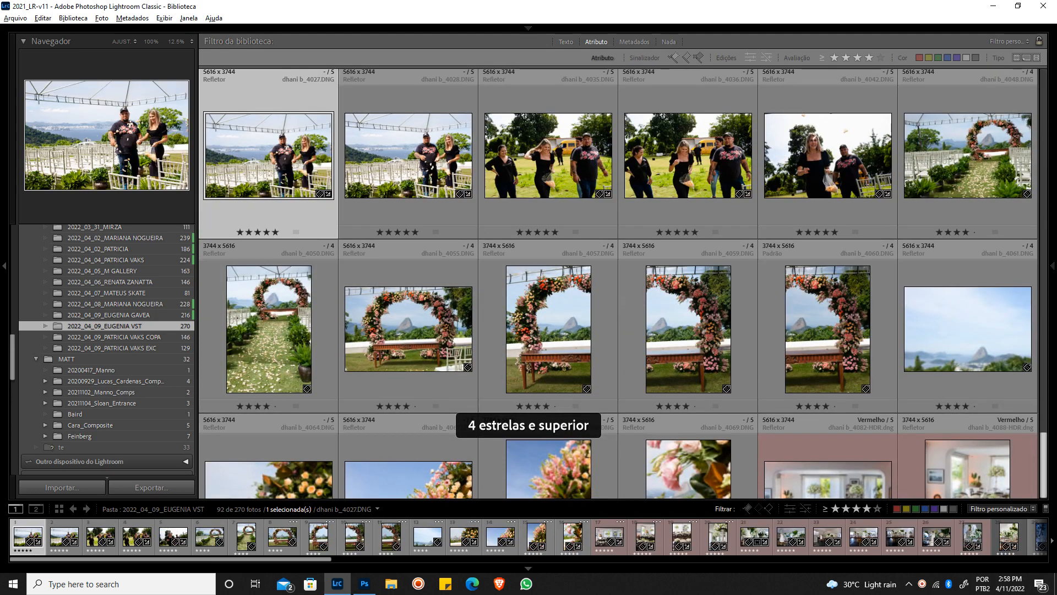
Find the dark exposure of the tree and round bar, photo 4219, and open it in single-image view
scroll(618, 284, "up", 12)
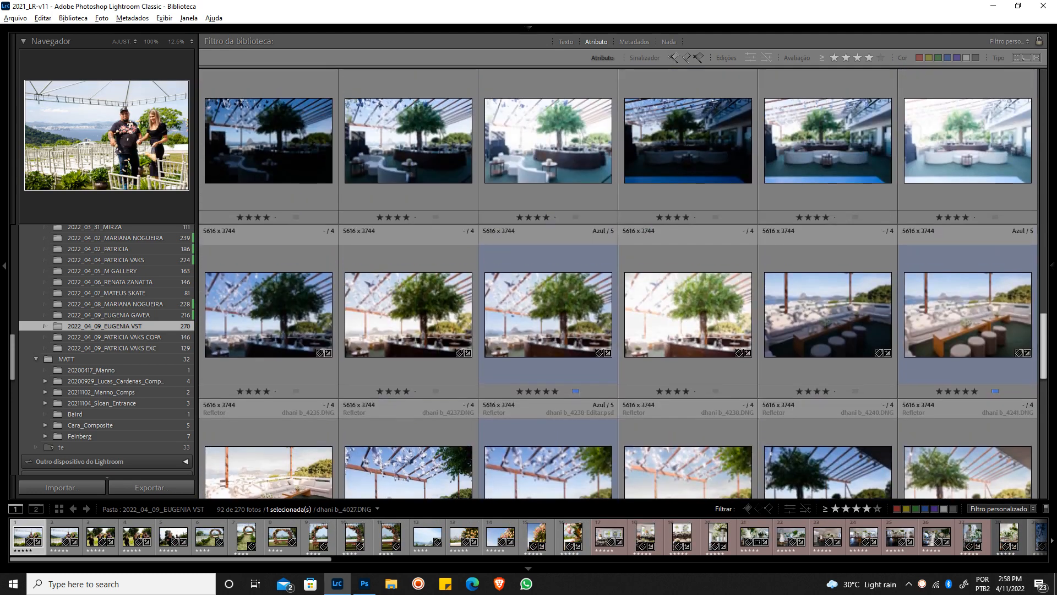
scroll(617, 284, "up", 3)
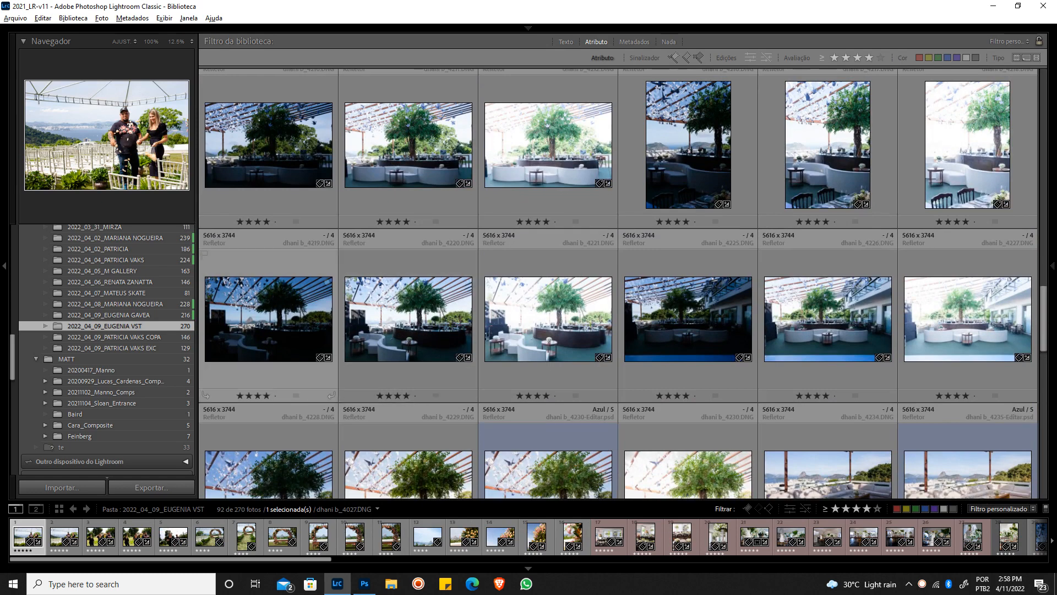
left_click(268, 320)
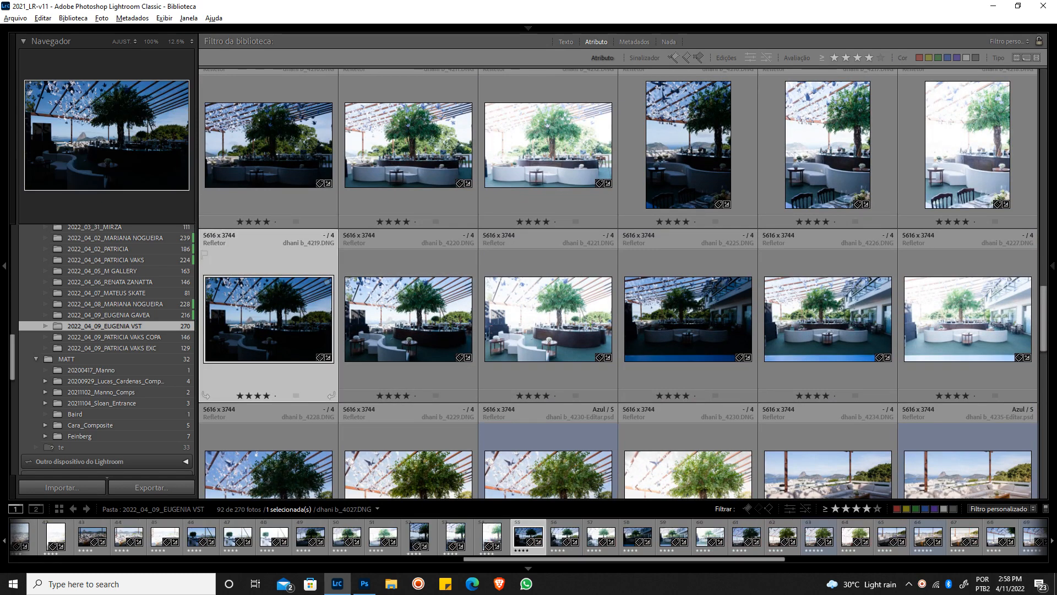
double_click(268, 319)
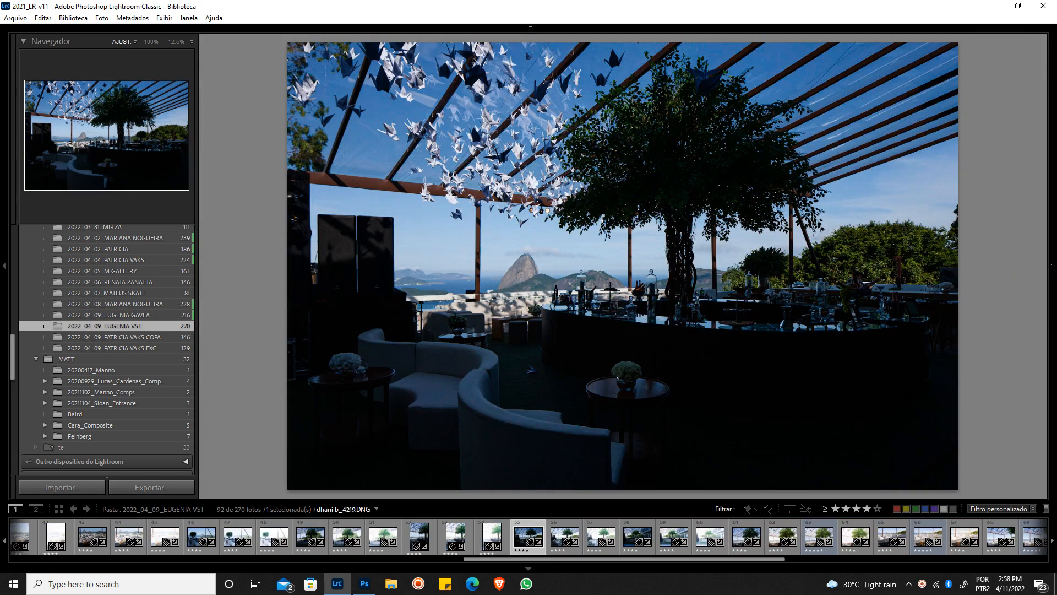
Compare bracketed exposures 4219 and 4220 of the round bar, ending on the brightest frame, 4221
key("Right")
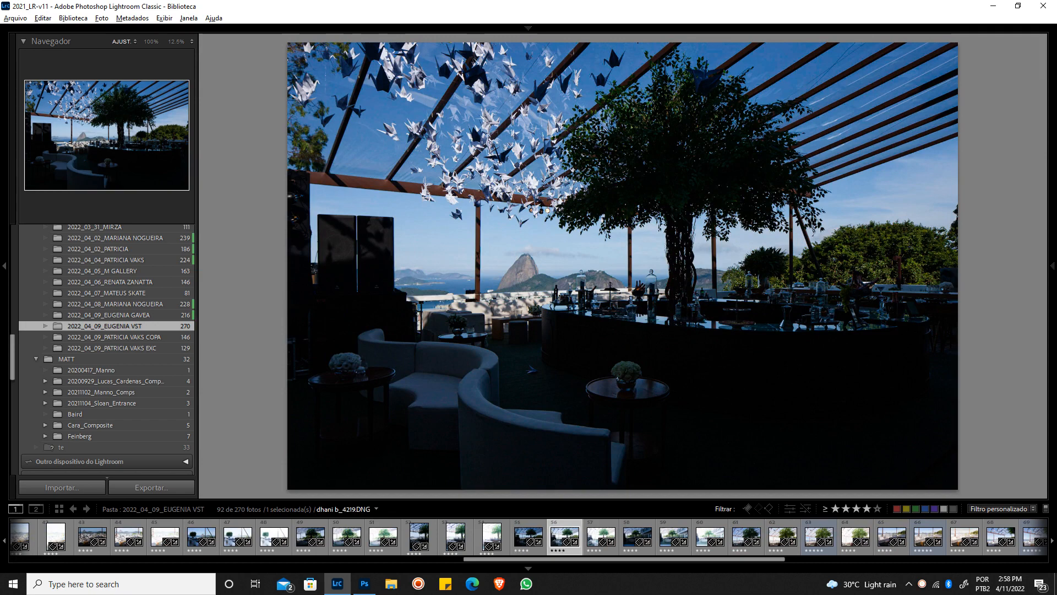
key("Left")
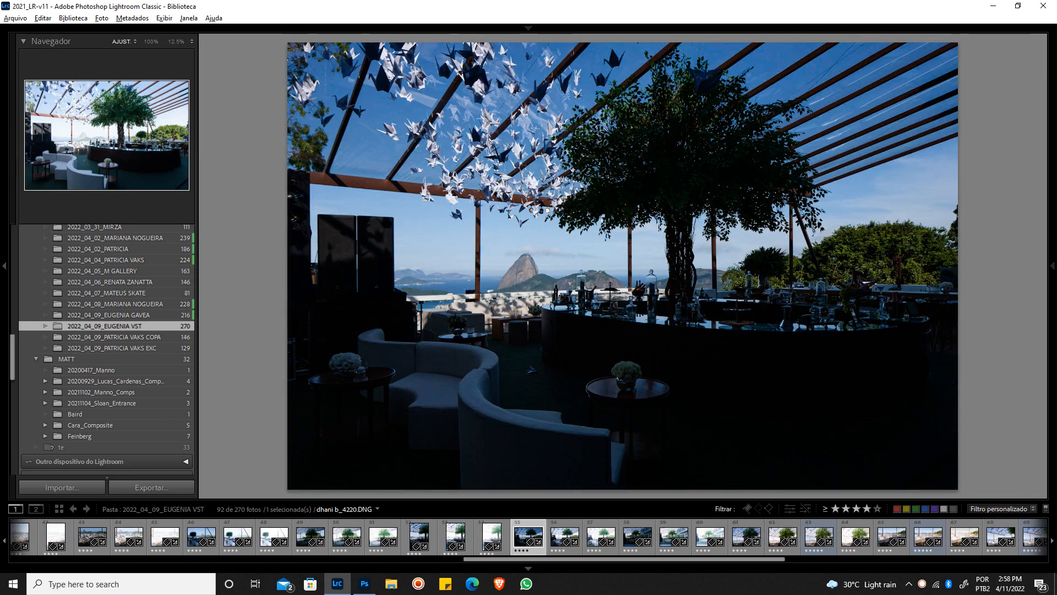
key("Right")
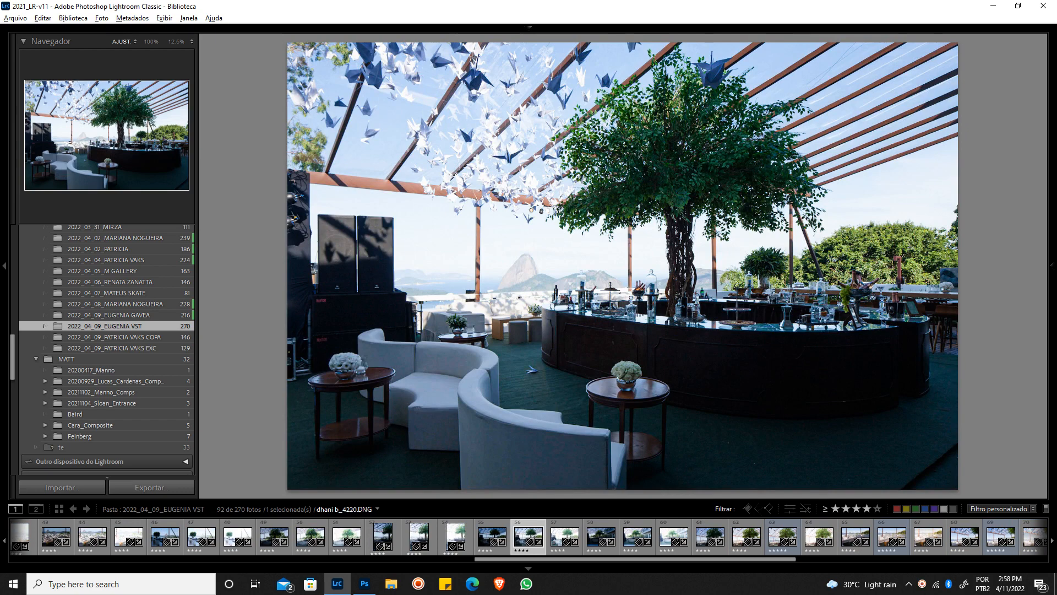
key("Left")
key("Right")
key("Right")
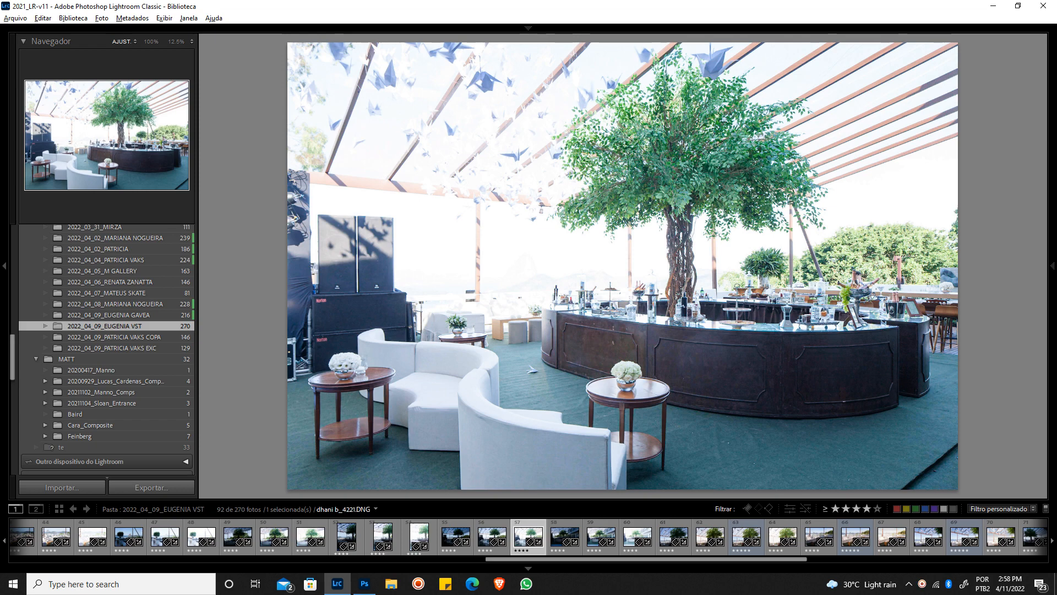
Open photo 4221 for developing and set the tone curve's Shadows (Sombras) to -86
key("d")
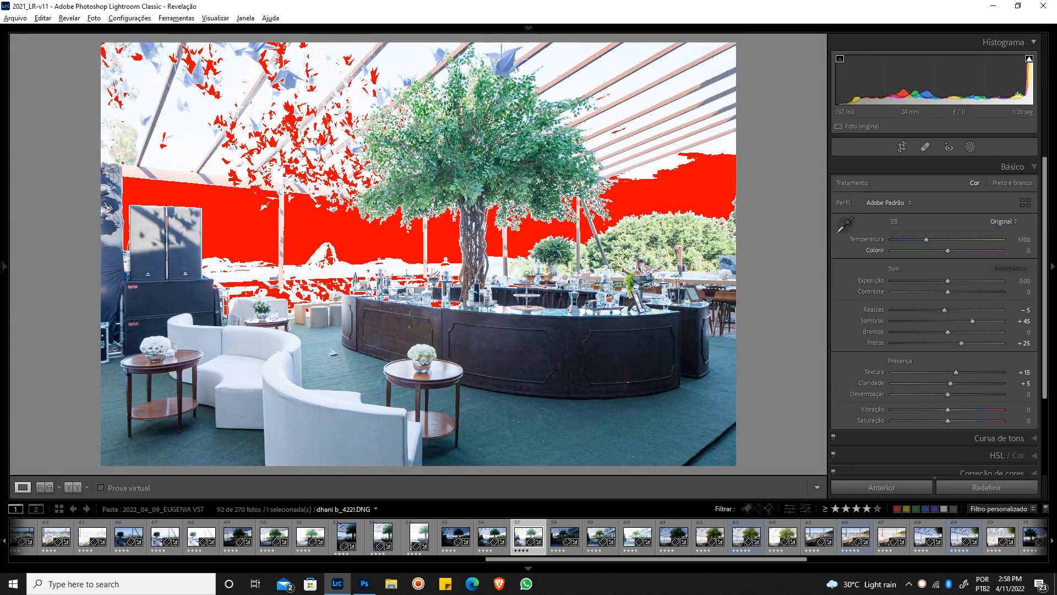
left_click(999, 438)
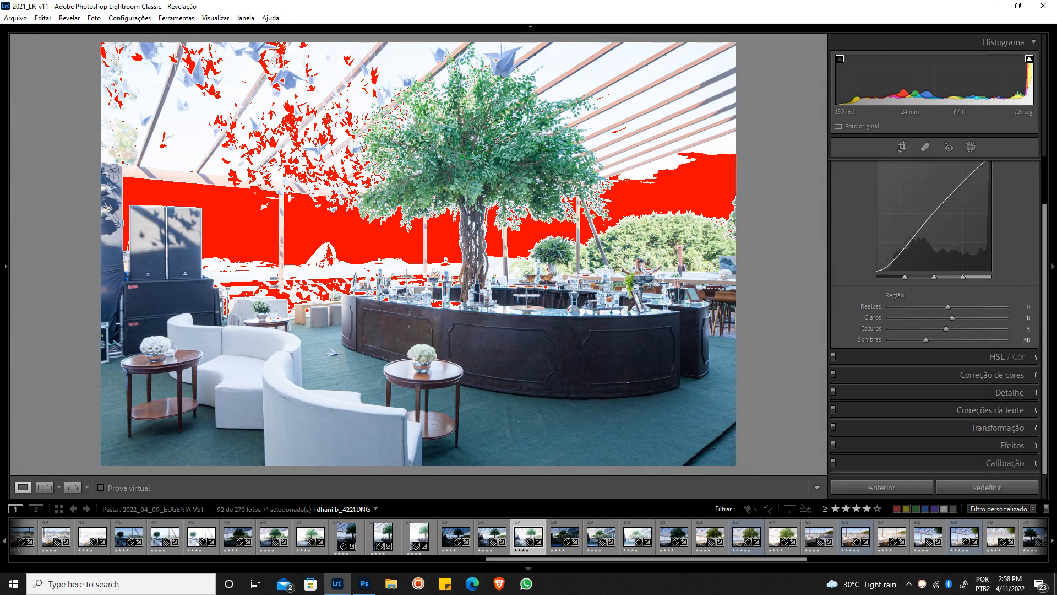
left_click_drag(926, 340, 897, 339)
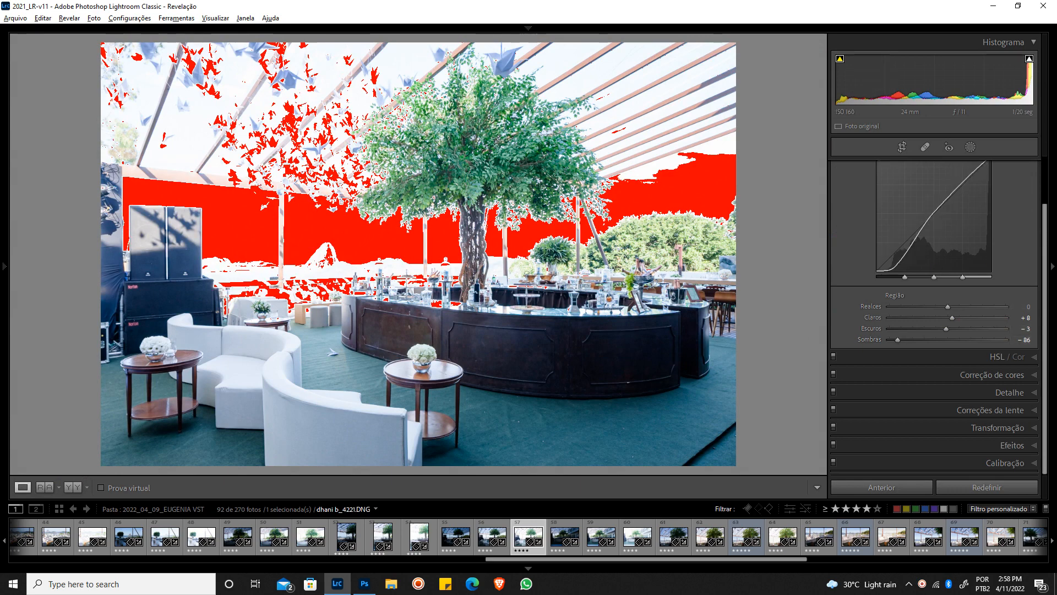
Try the Nublado white balance on photo 4221, and settle on the Sombrear preset
scroll(936, 248, "up", 3)
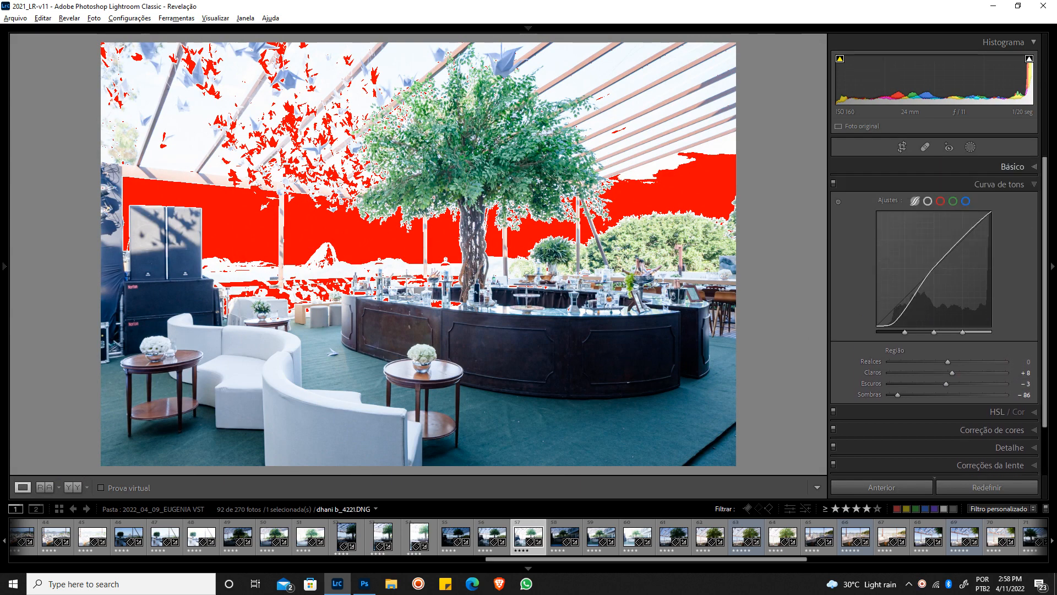
left_click(1012, 167)
left_click(1003, 222)
left_click(964, 271)
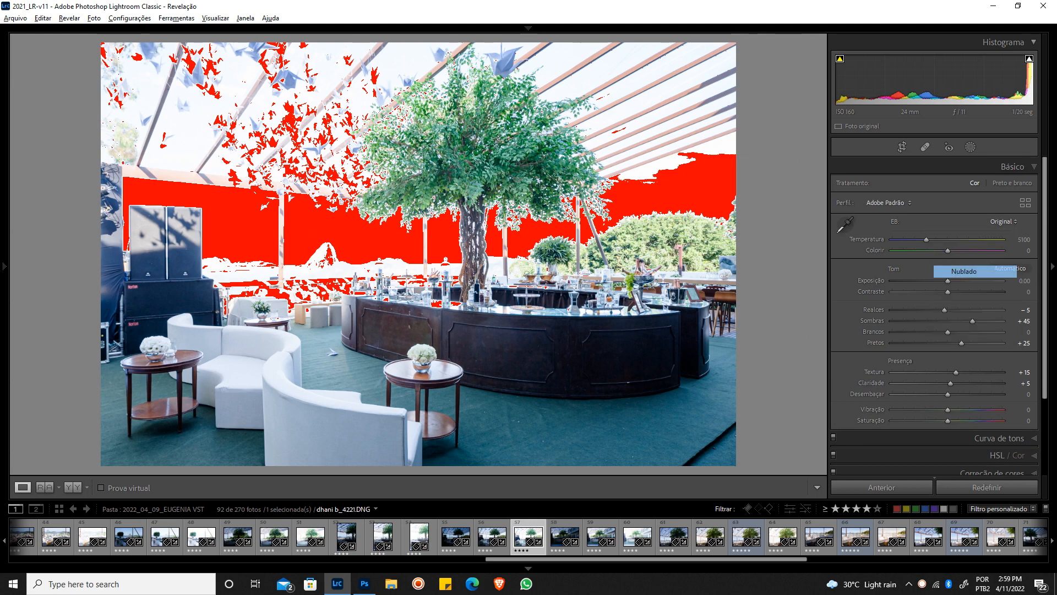
left_click(1001, 221)
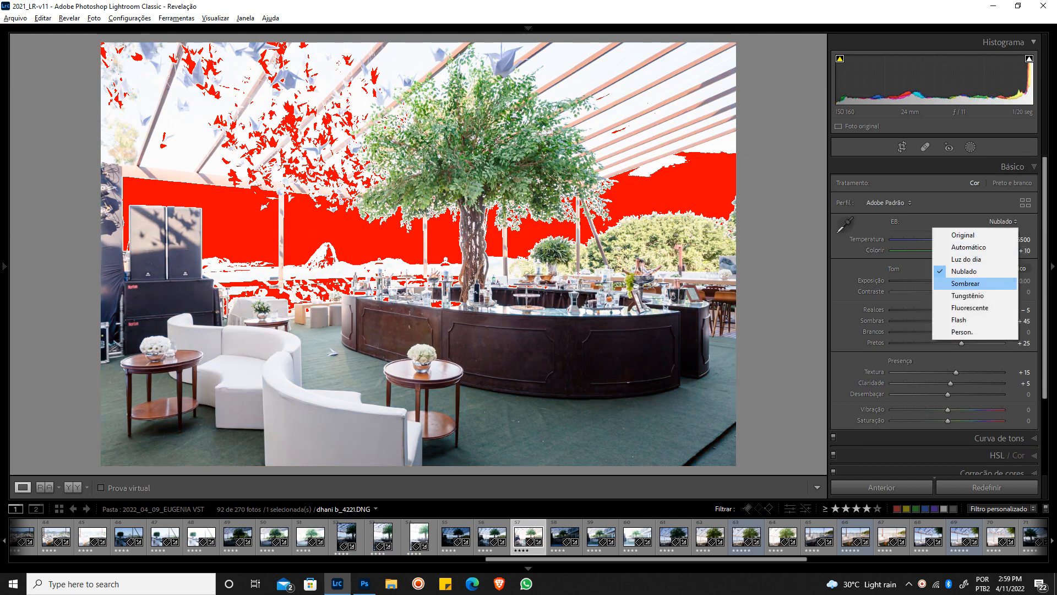
left_click(985, 284)
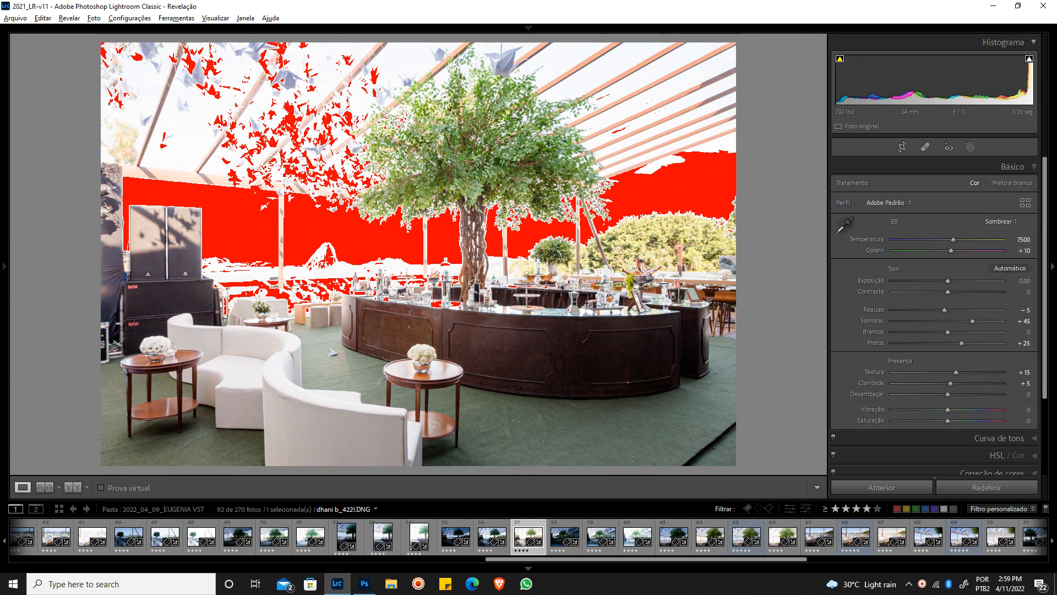
Lower the basic Highlights (Realces) of photo 4221 to -89 and the tone curve's Darks (Escuros) to -11
key("Down")
key("Down")
key("Down")
key("Down")
key("Down")
key("Down")
key("Down")
key("Down")
key("Down")
key("Down")
key("Down")
key("Down")
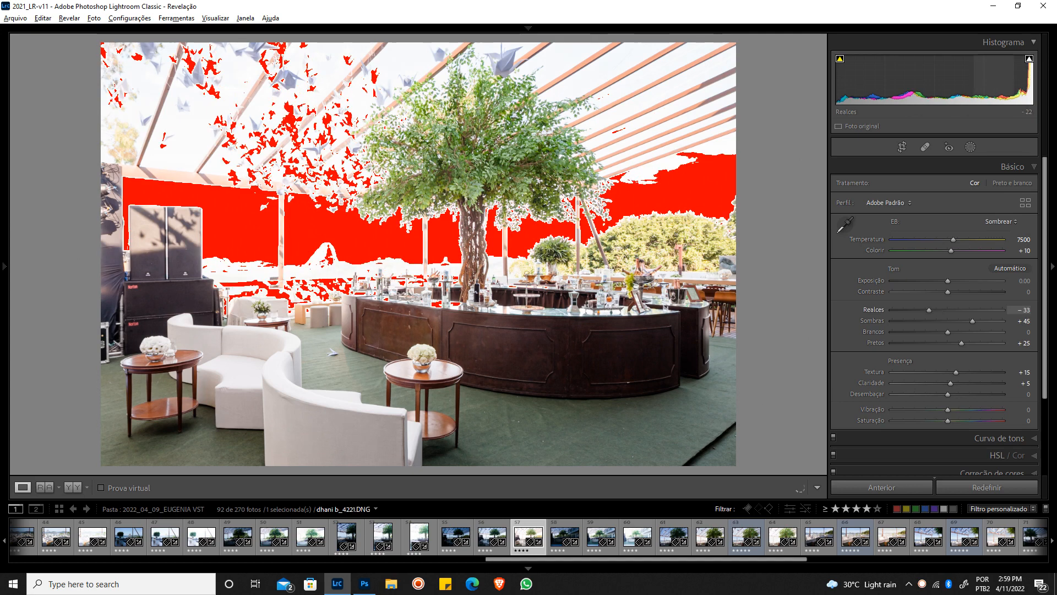
left_click_drag(910, 310, 898, 310)
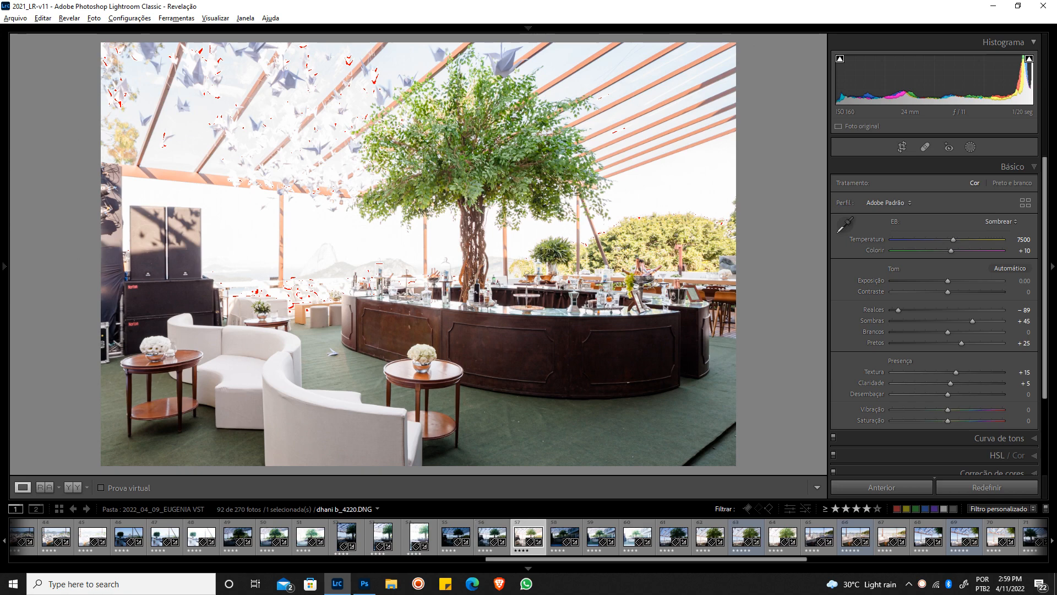
scroll(1019, 336, "down", 5)
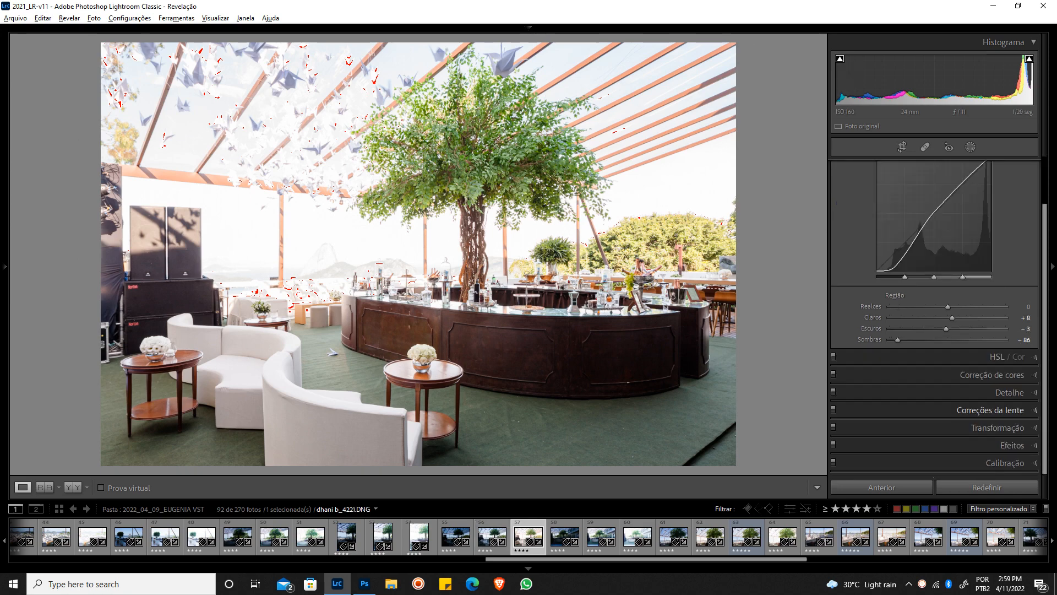
left_click_drag(945, 329, 941, 329)
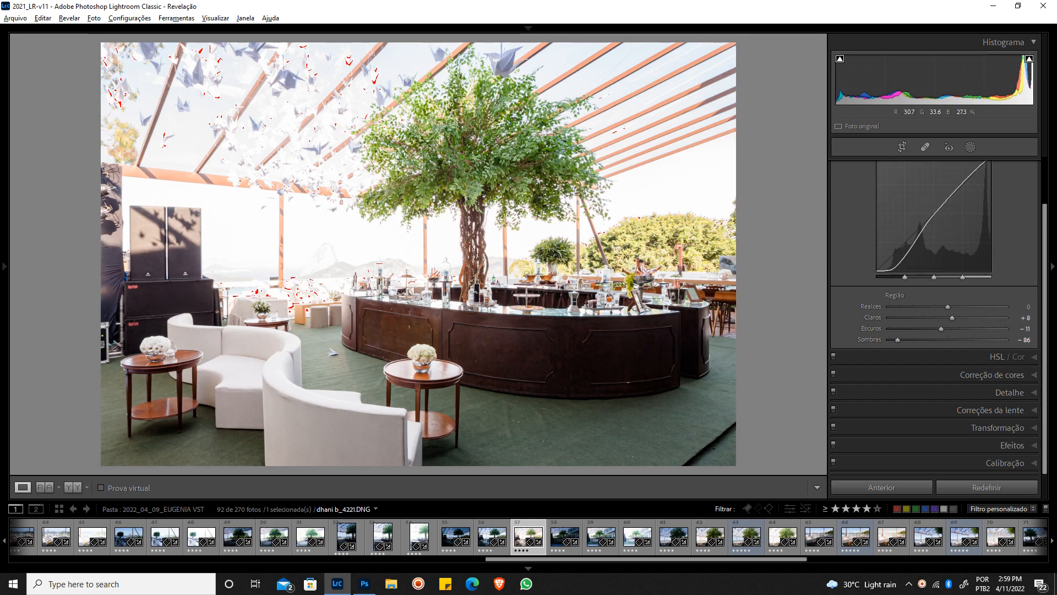
Switch to photo 4220 and set its white balance to Sombrear and its exposure to +0.82
key("Left")
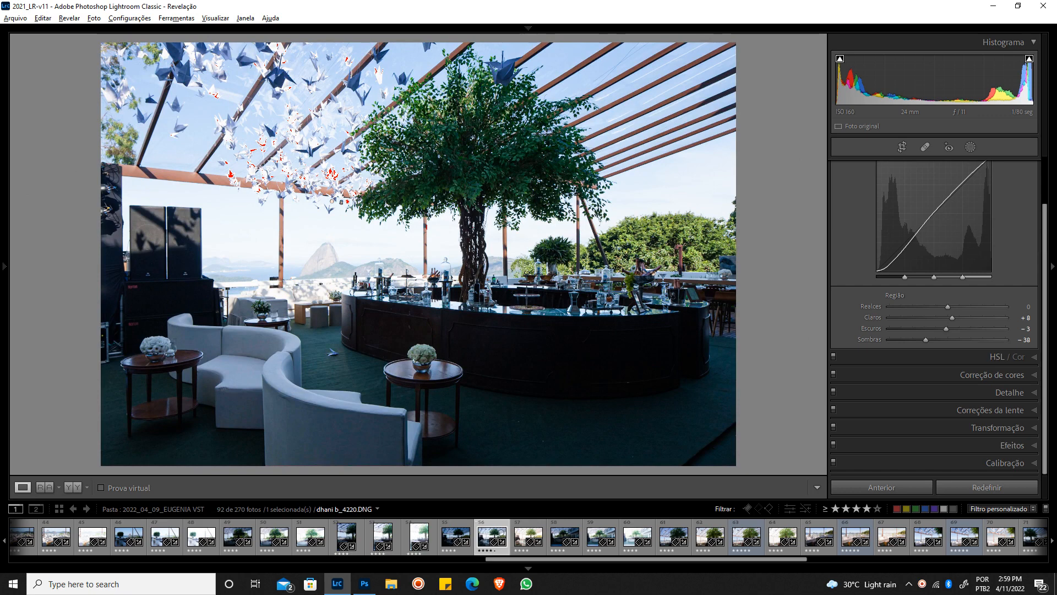
key("shift+w")
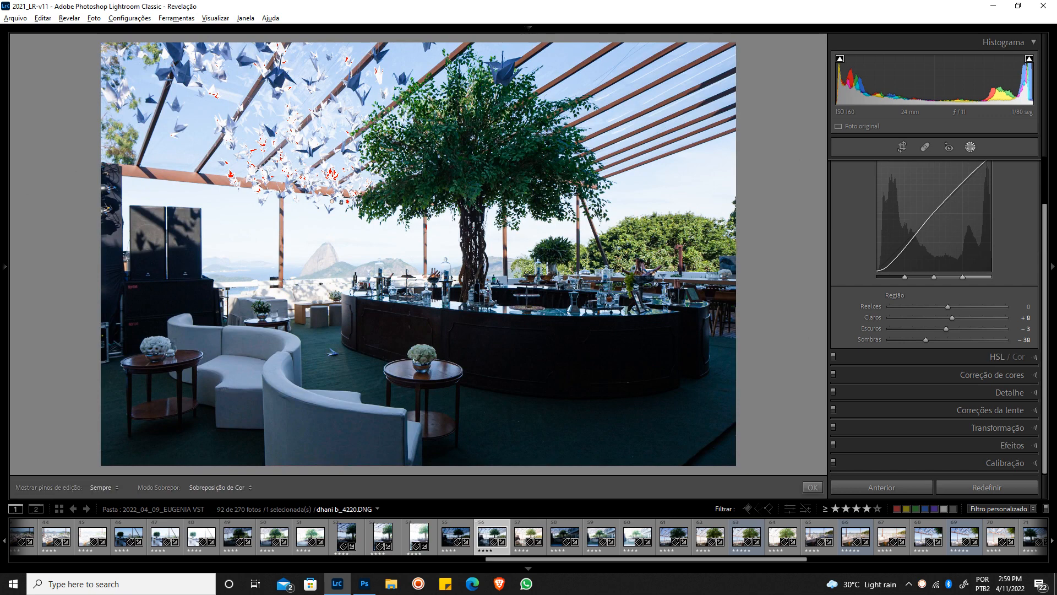
key("shift+w")
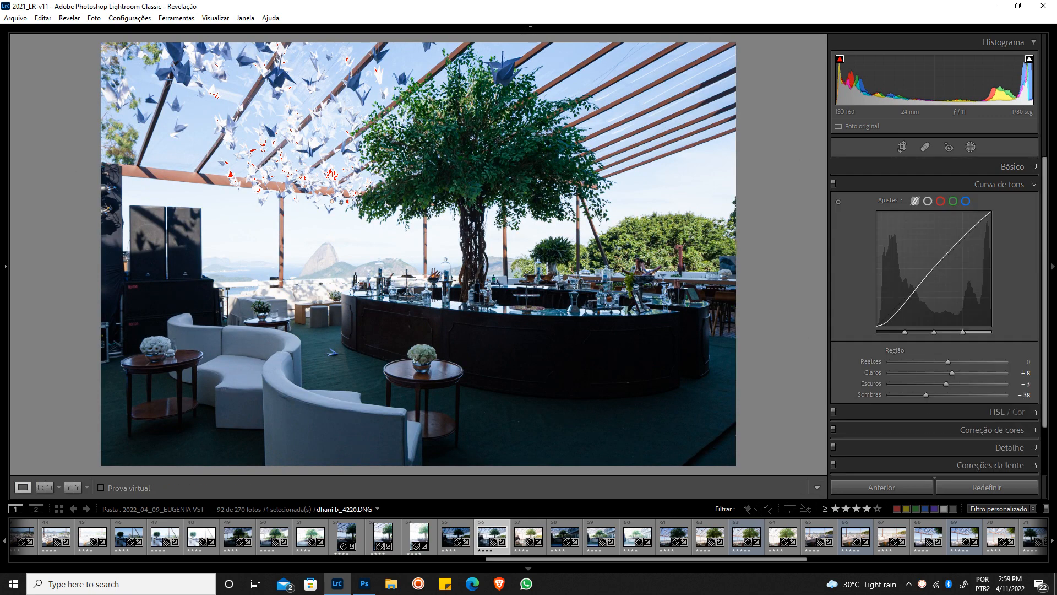
left_click(1002, 221)
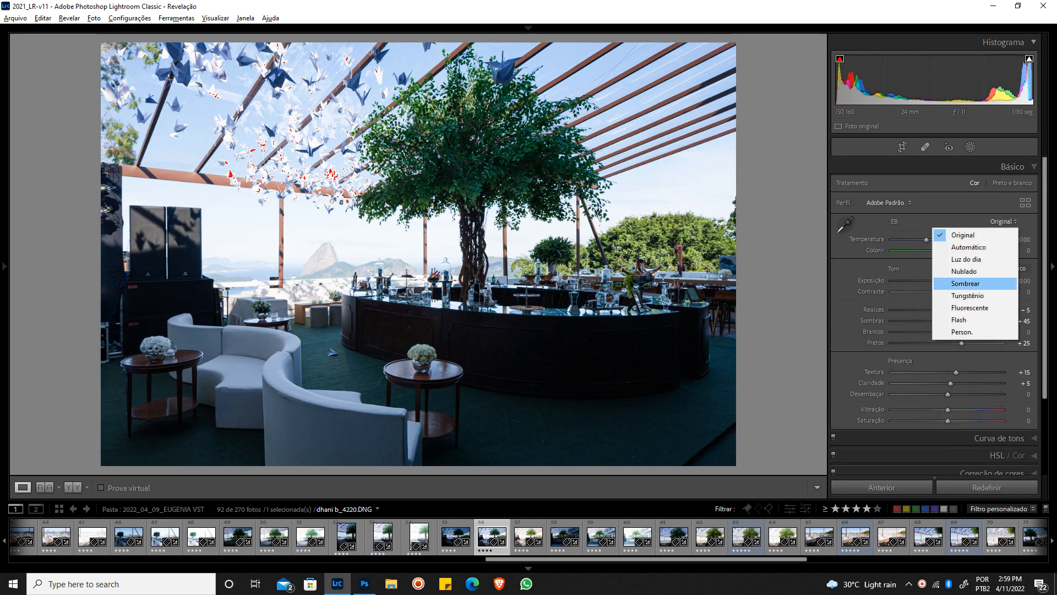
key("Return")
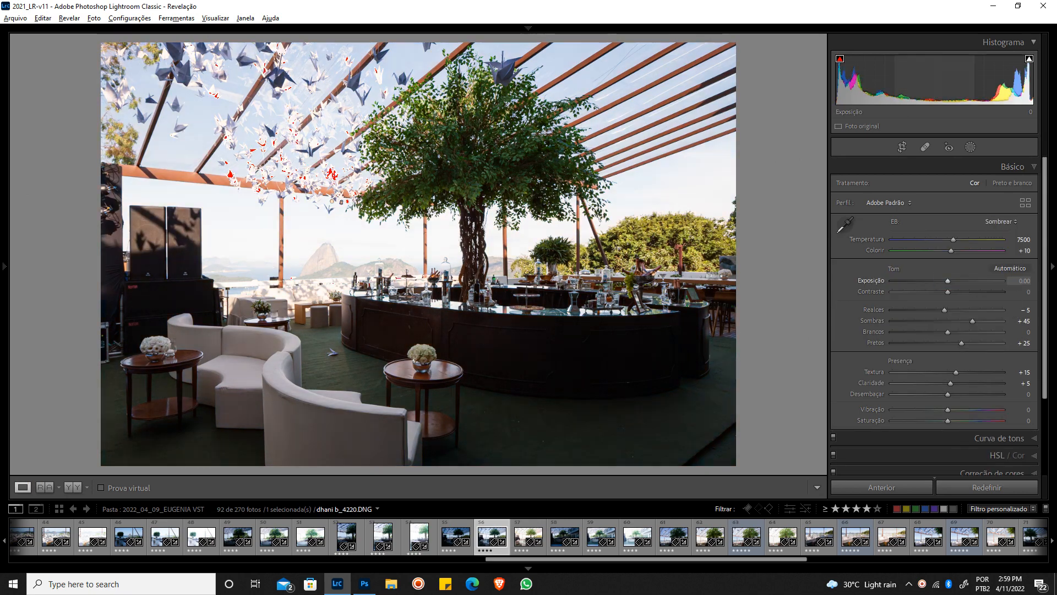
left_click_drag(947, 281, 957, 281)
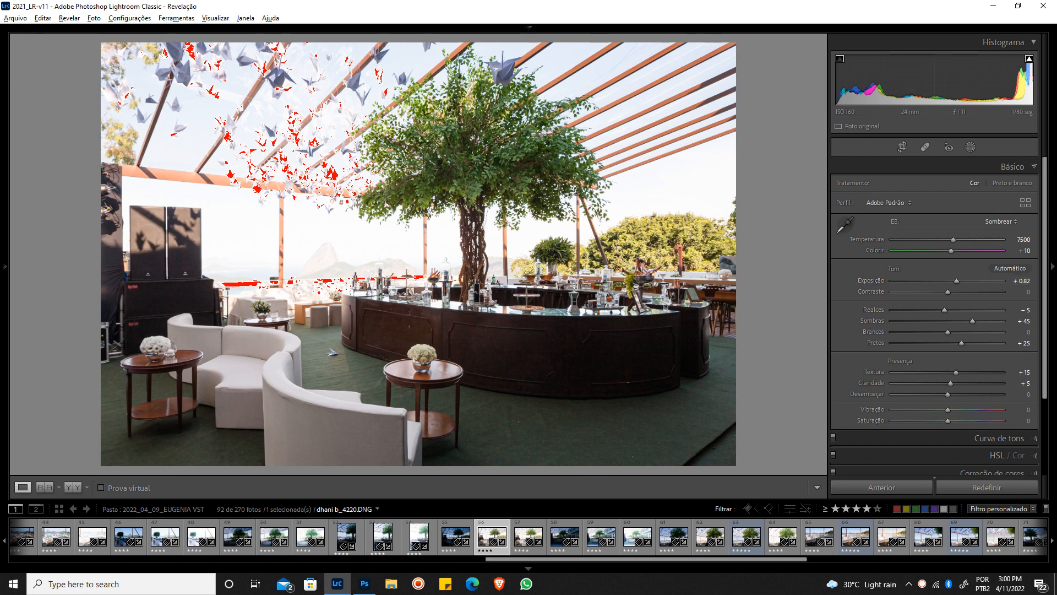
Lower the tone curve's Shadows (Sombras) on photo 4220 to deepen the dark areas, and return to the basic adjustments
scroll(955, 341, "down", 3)
left_click(955, 341)
scroll(955, 341, "down", 5)
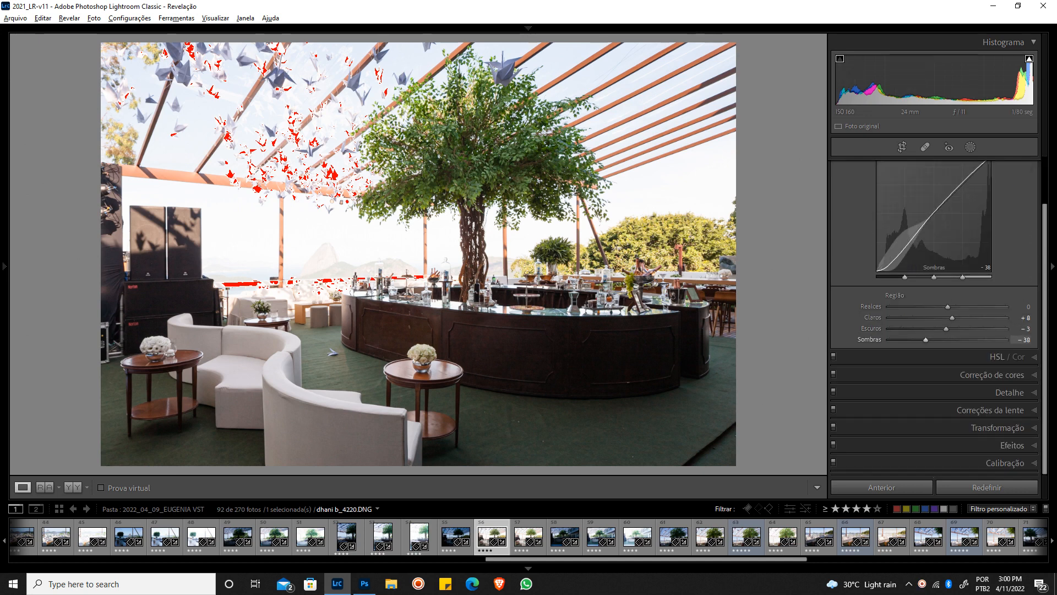
mouse_move(925, 340)
left_mouse_down()
mouse_move(904, 340)
mouse_move(913, 340)
left_mouse_up()
key("ctrl+1")
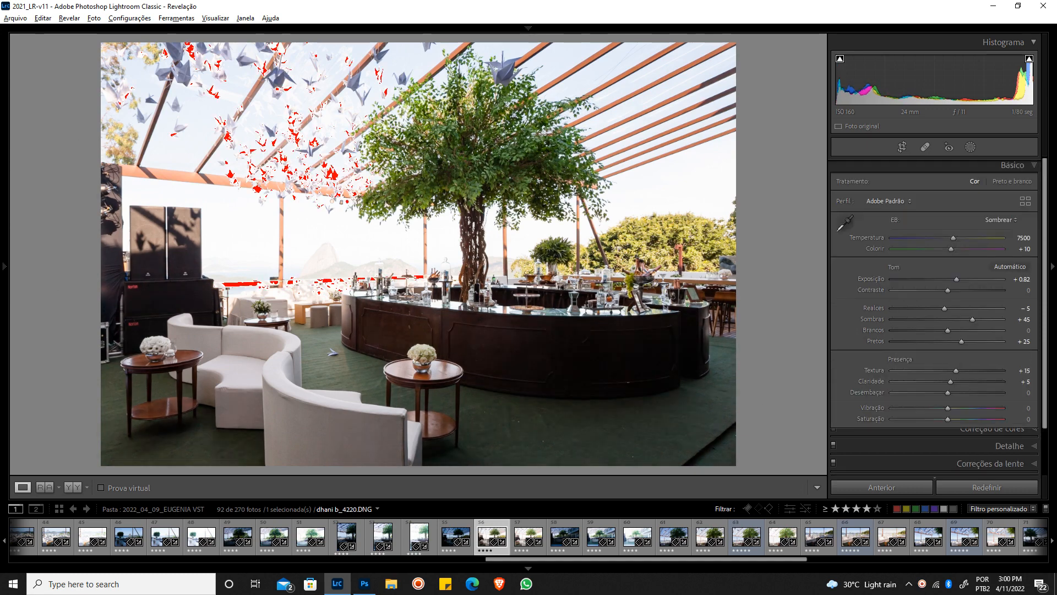
Add a sky selection mask to photo 4220 with exposure -0.98 and Highlights (Realces) -19, and collapse the mask list
key("shift+w")
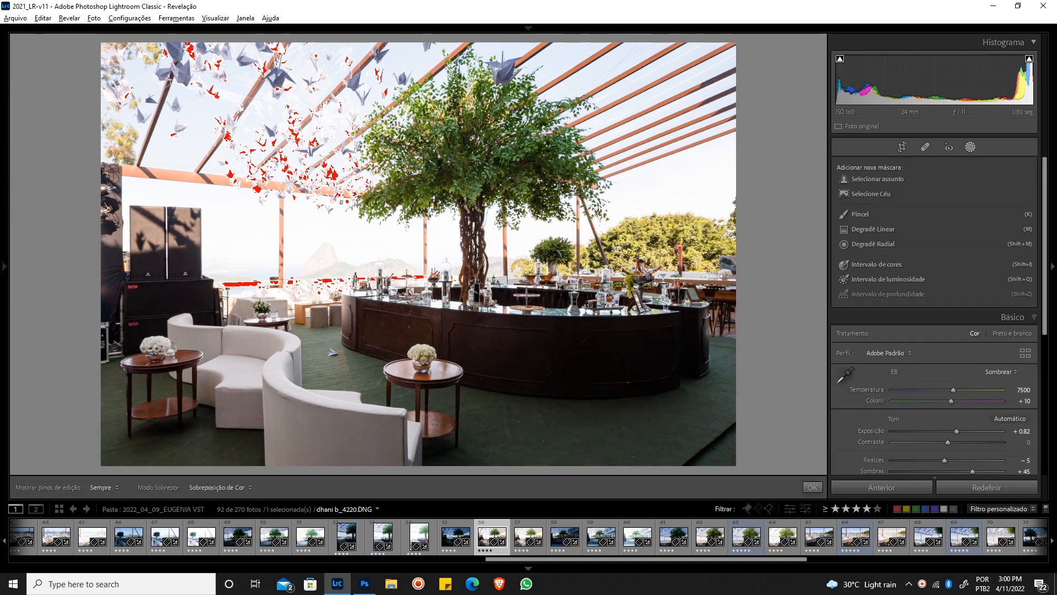
left_click(870, 193)
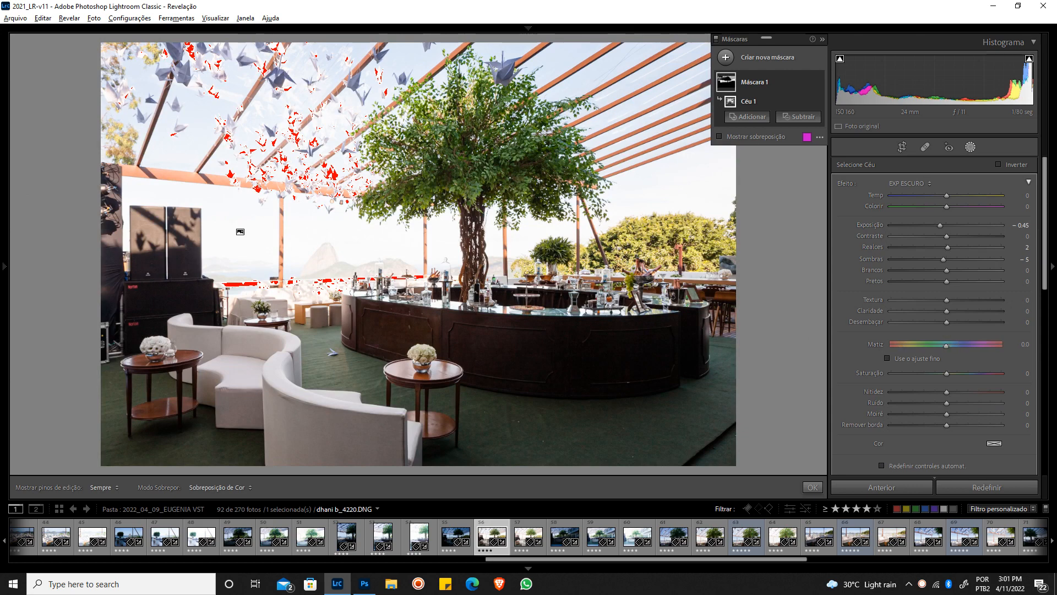
left_click_drag(939, 225, 925, 225)
left_click_drag(936, 248, 917, 226)
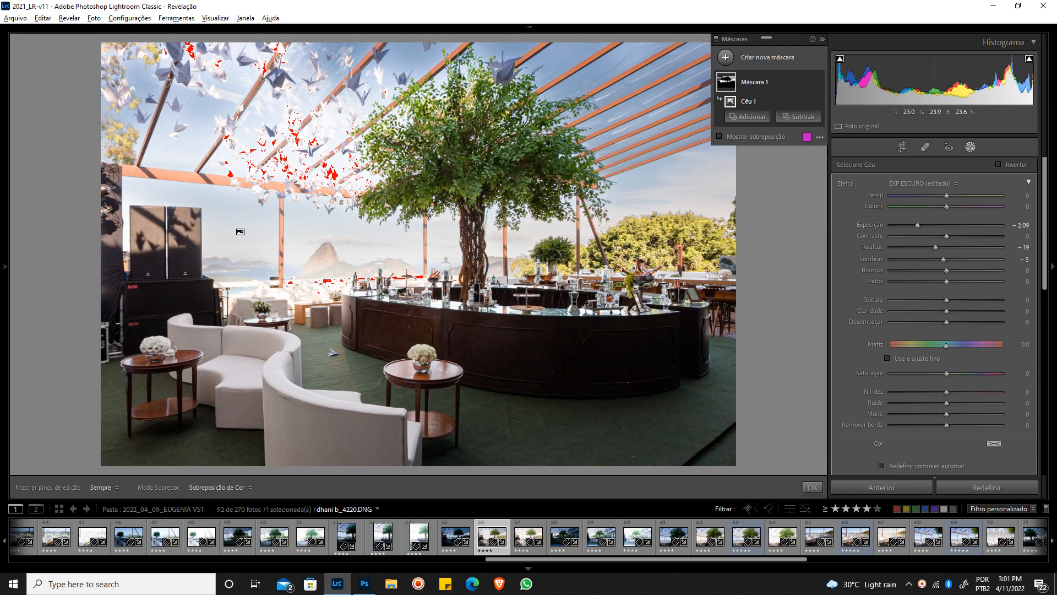
left_click_drag(1020, 225, 1036, 225)
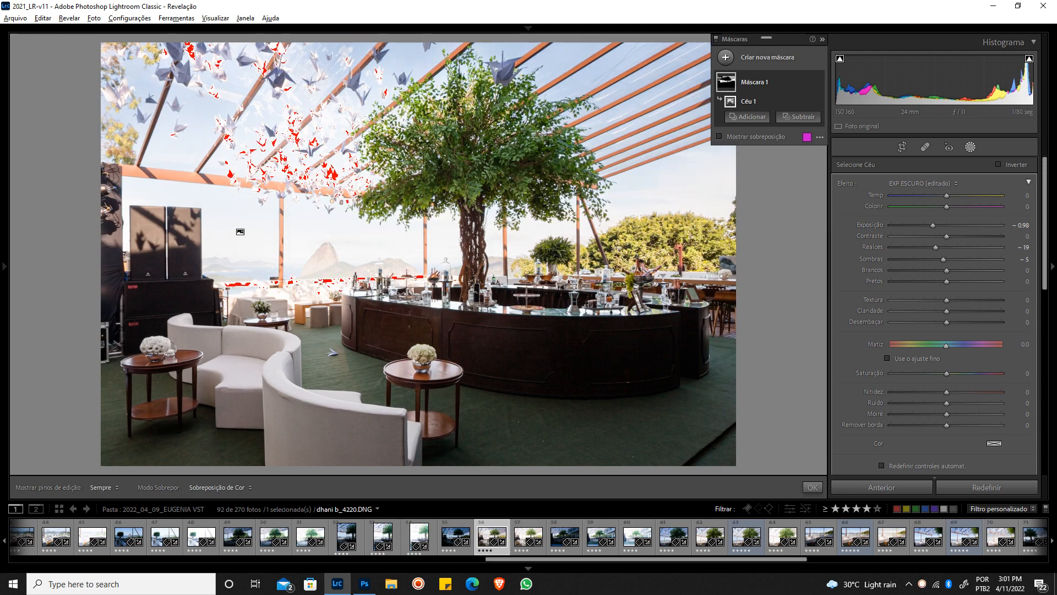
left_click(823, 39)
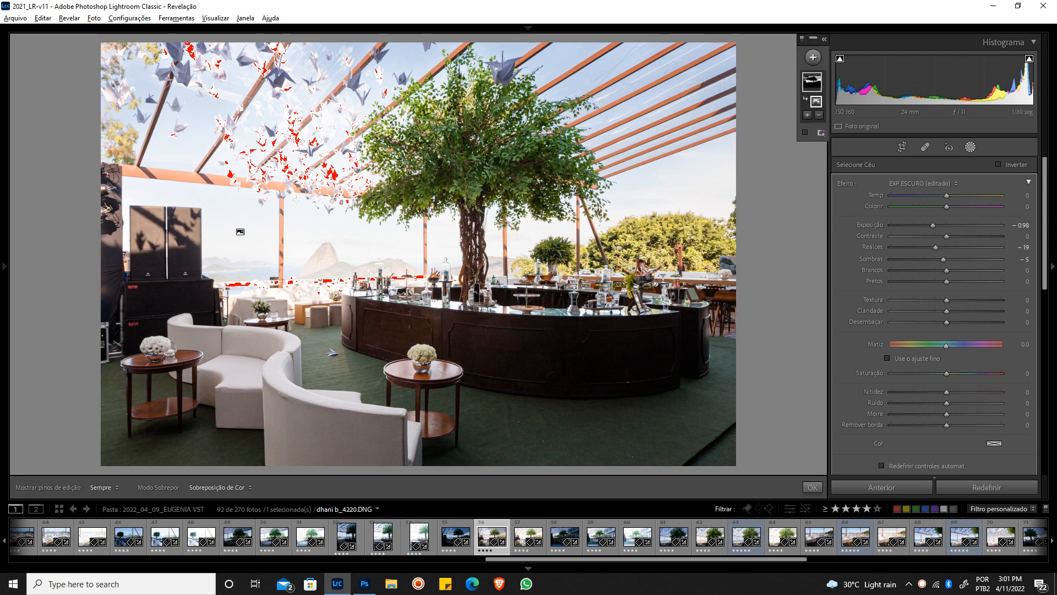
Collapse the sky mask's components on photo 4220 and compare the edit with the unedited version
left_click(812, 82)
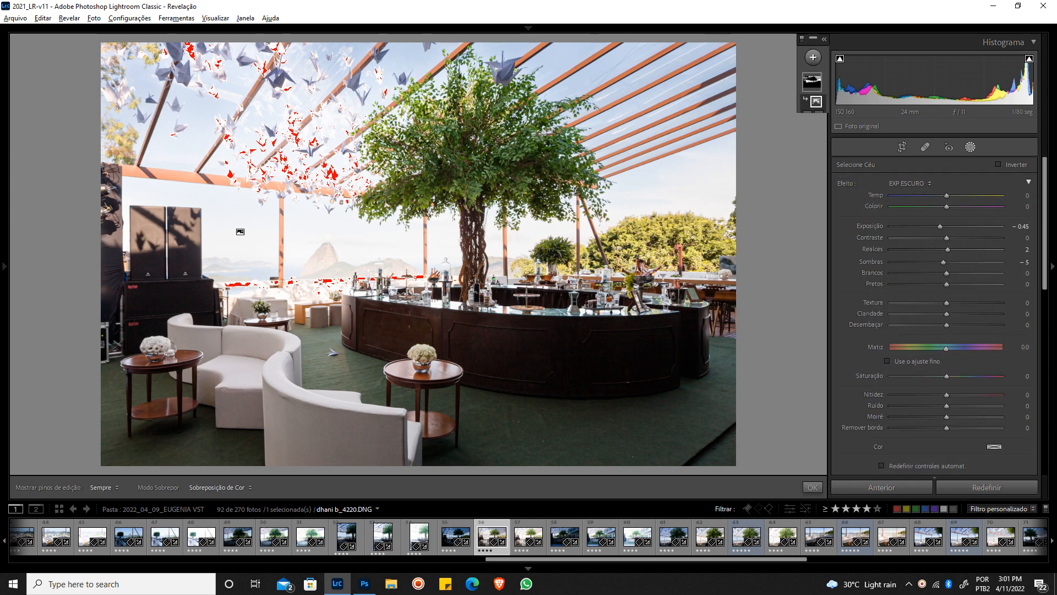
key("backslash")
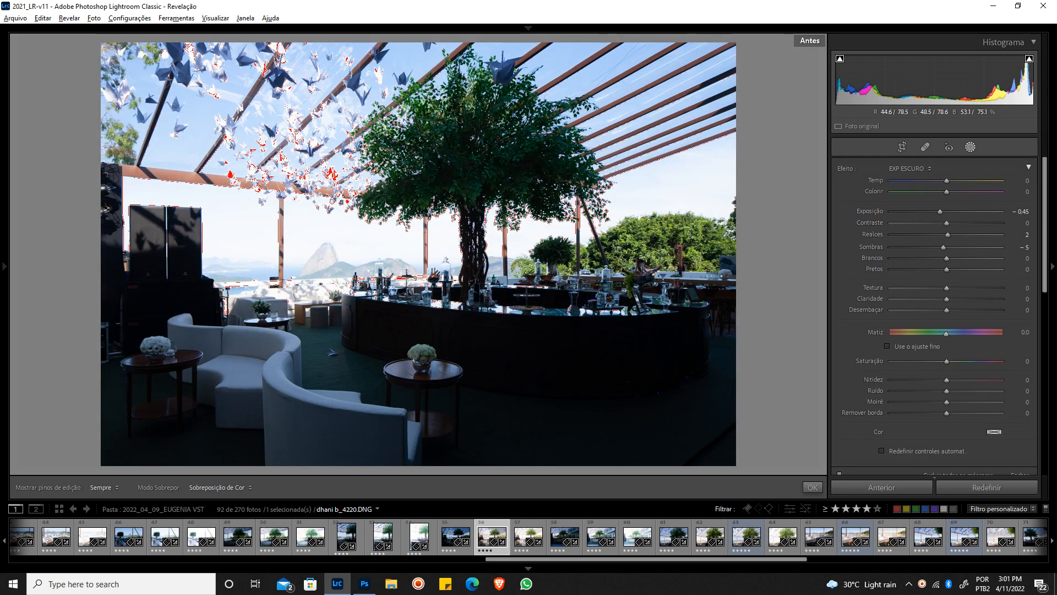
key("backslash")
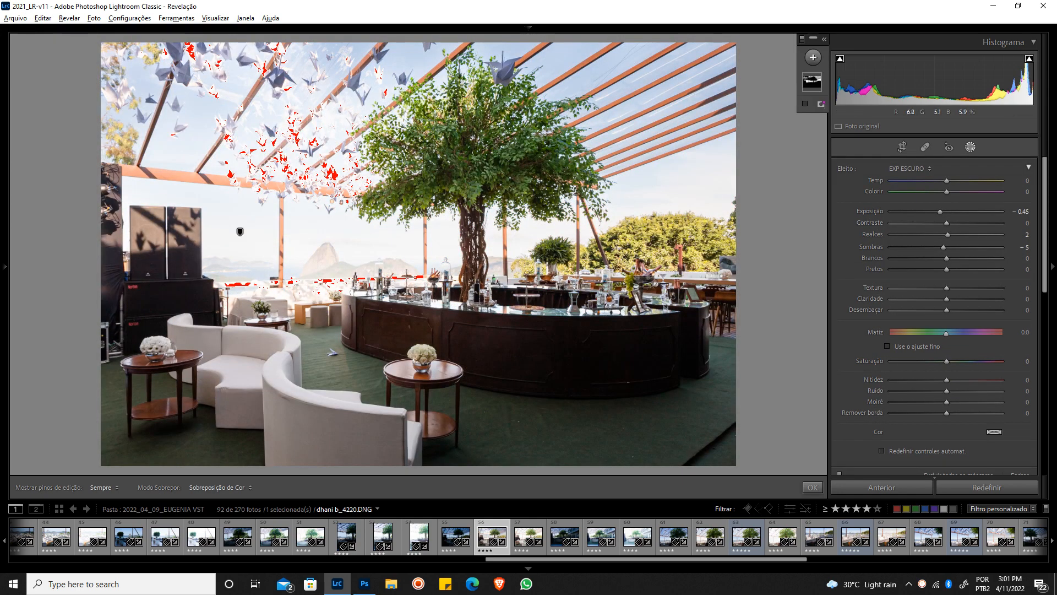
Inspect photo 4220 up close, checking detail and clipping in the paper cranes, tree foliage and bar
key("z")
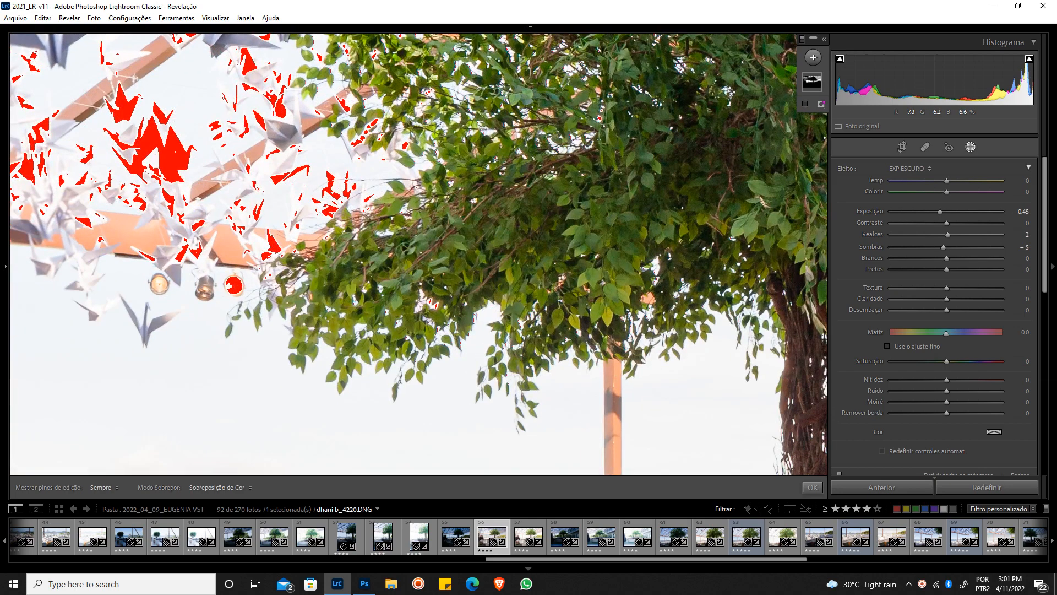
left_click_drag(787, 369, 422, 96)
left_click_drag(476, 402, 332, 63)
left_click_drag(430, 313, 359, 203)
left_click_drag(715, 270, 211, 248)
left_click_drag(677, 215, 288, 303)
left_click_drag(440, 220, 333, 306)
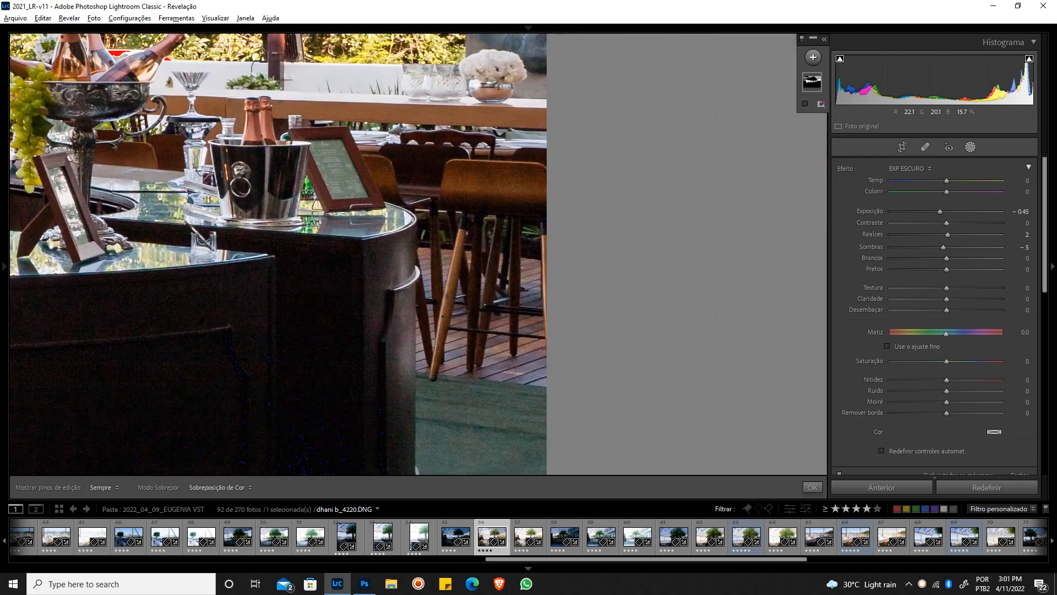
left_click_drag(242, 215, 703, 218)
left_click_drag(308, 297, 620, 242)
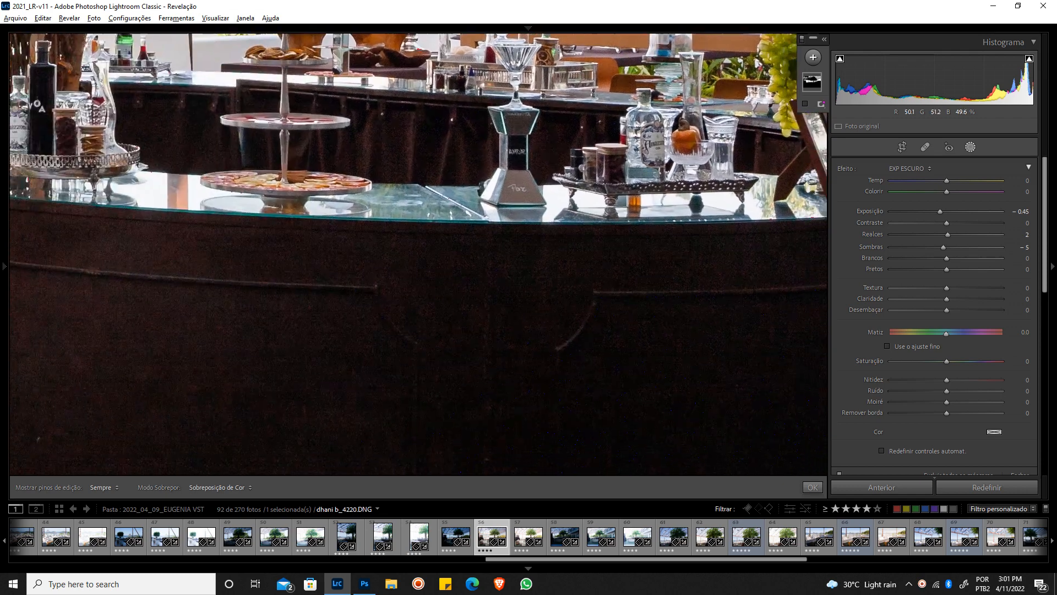
key("z")
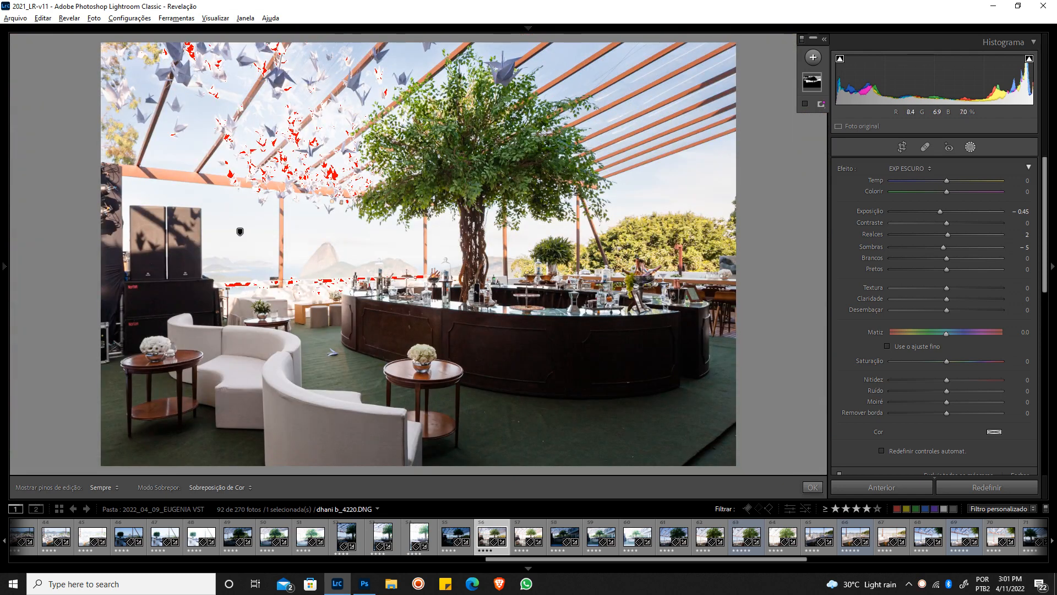
Switch to photo 4219 and set white balance Luz do dia, exposure +0.82, Realces -13, Sombras +54 and Pretos +42
key("Left")
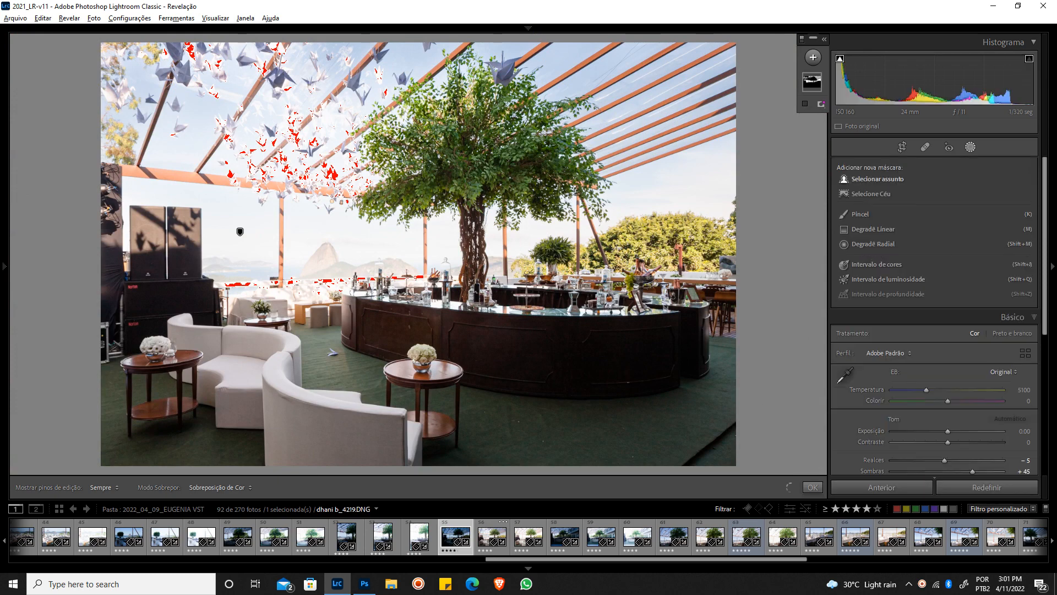
key("shift+w")
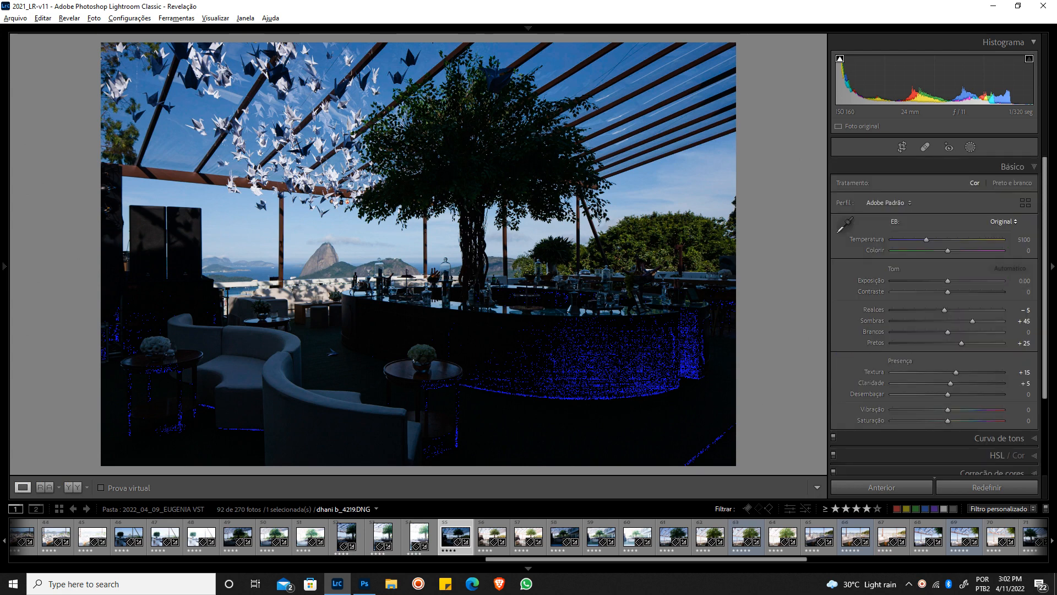
left_click(1004, 221)
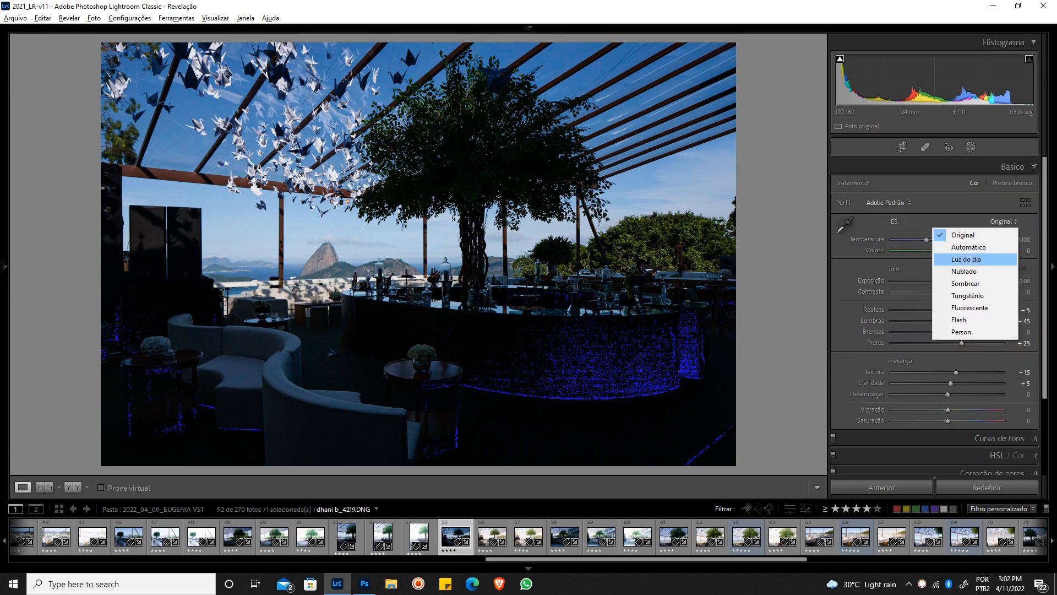
left_click(995, 259)
left_click_drag(947, 281, 970, 343)
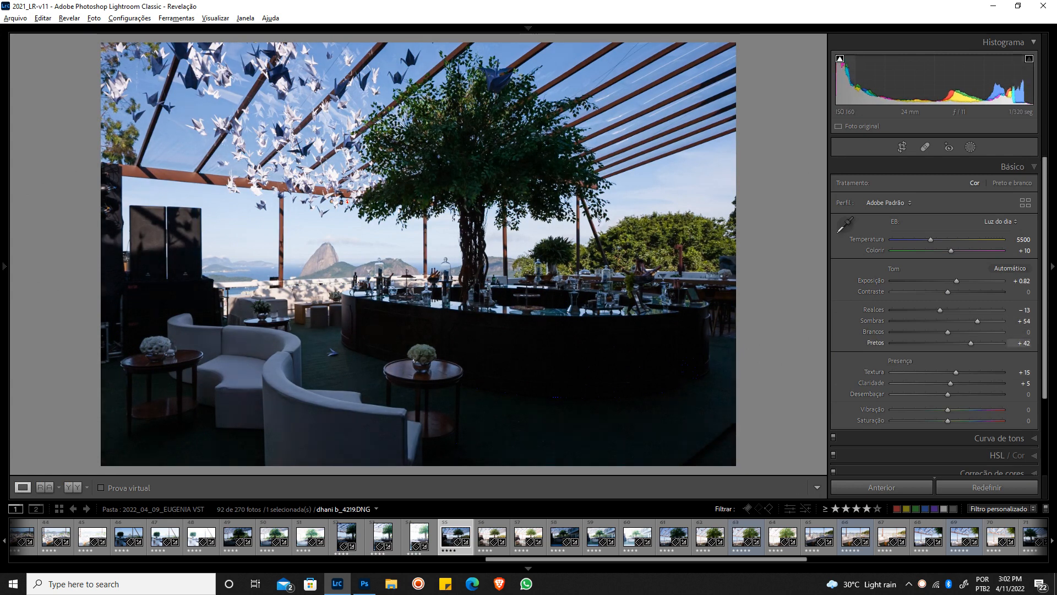
Set the tone curve's Shadows (Sombras) on photo 4219 to -29
left_click(999, 438)
scroll(935, 339, "down", 4)
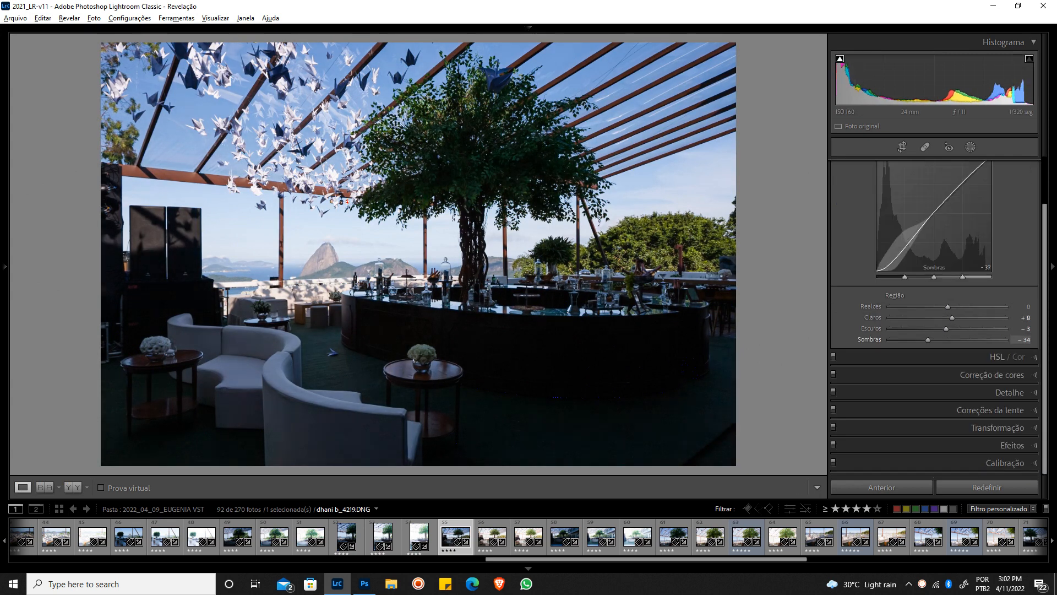
left_click_drag(926, 340, 932, 339)
Select photos 4219, 4220 and 4221 in the library and open them as smart objects in Photoshop
left_click(529, 535, "shift")
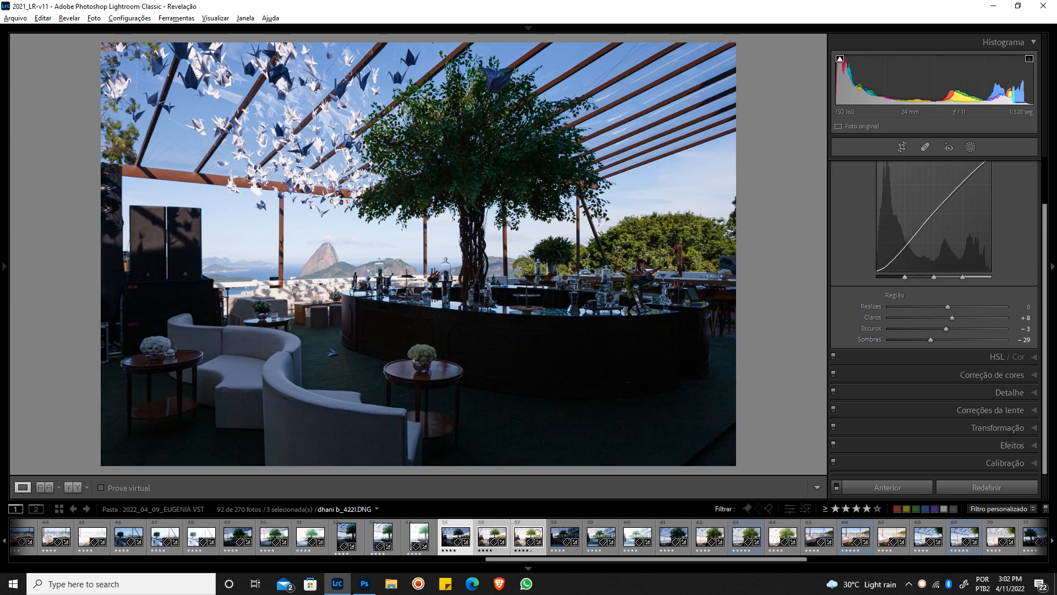
key("g")
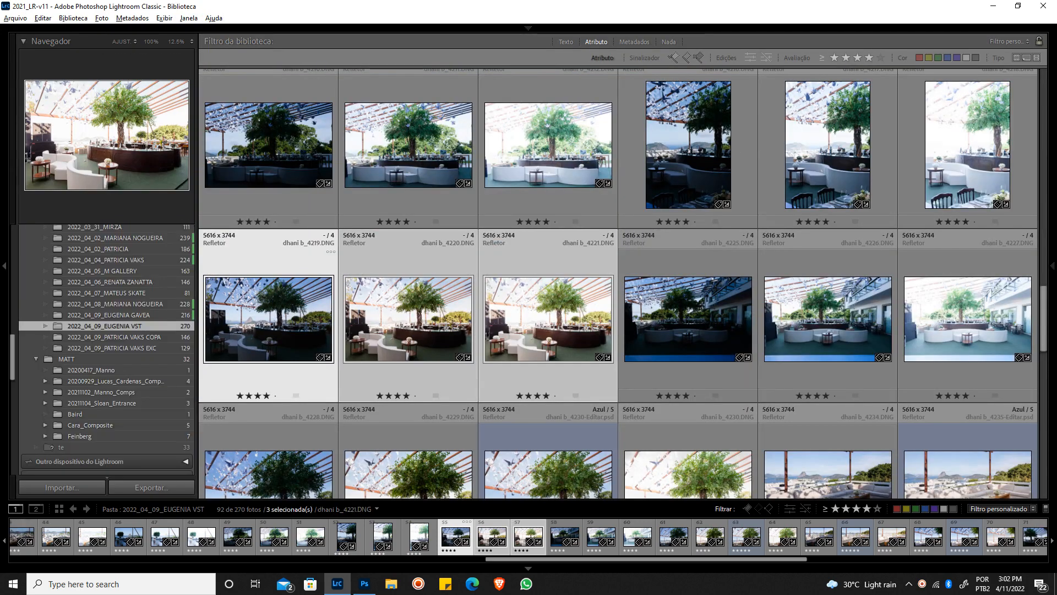
left_click(101, 17)
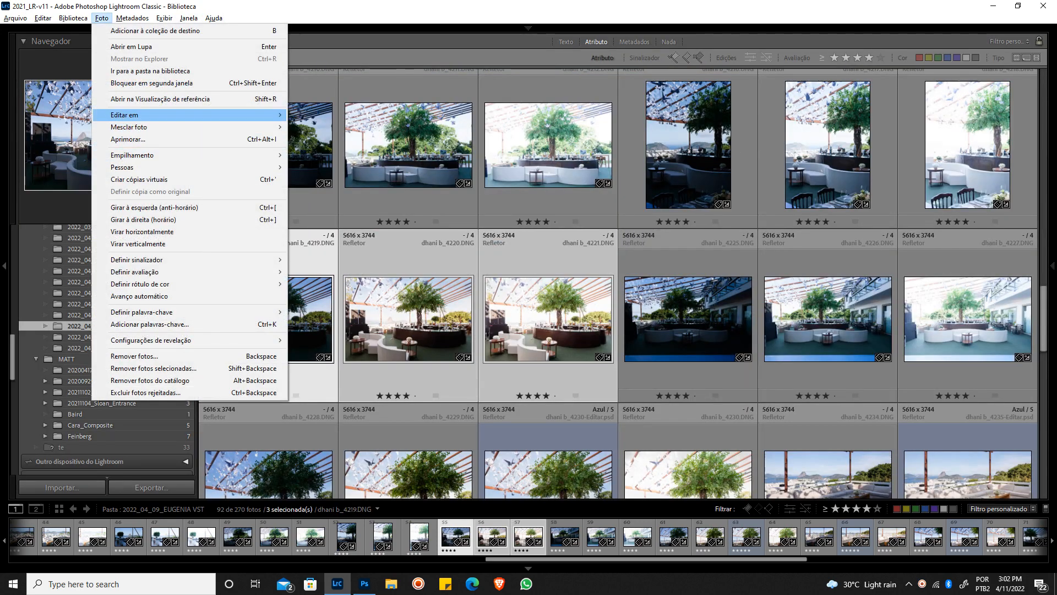
mouse_move(165, 114)
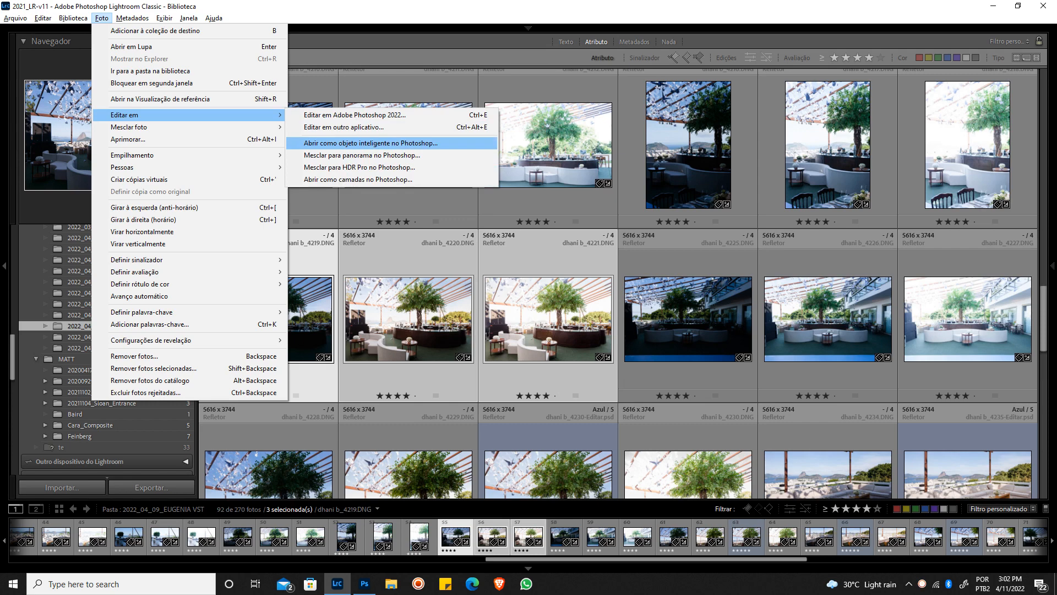
right_click(526, 300)
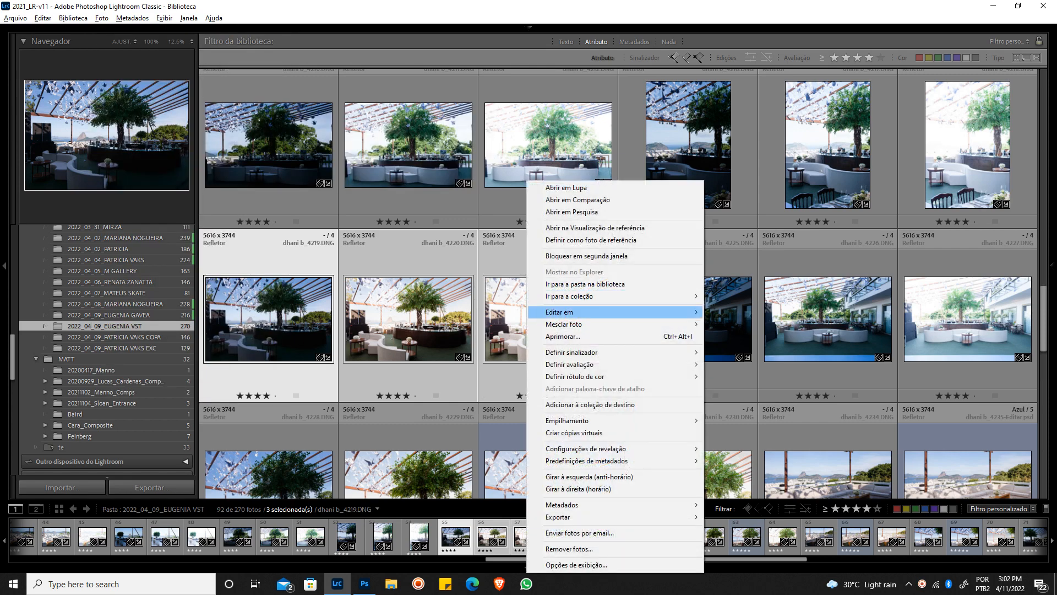
mouse_move(606, 312)
left_click(771, 340)
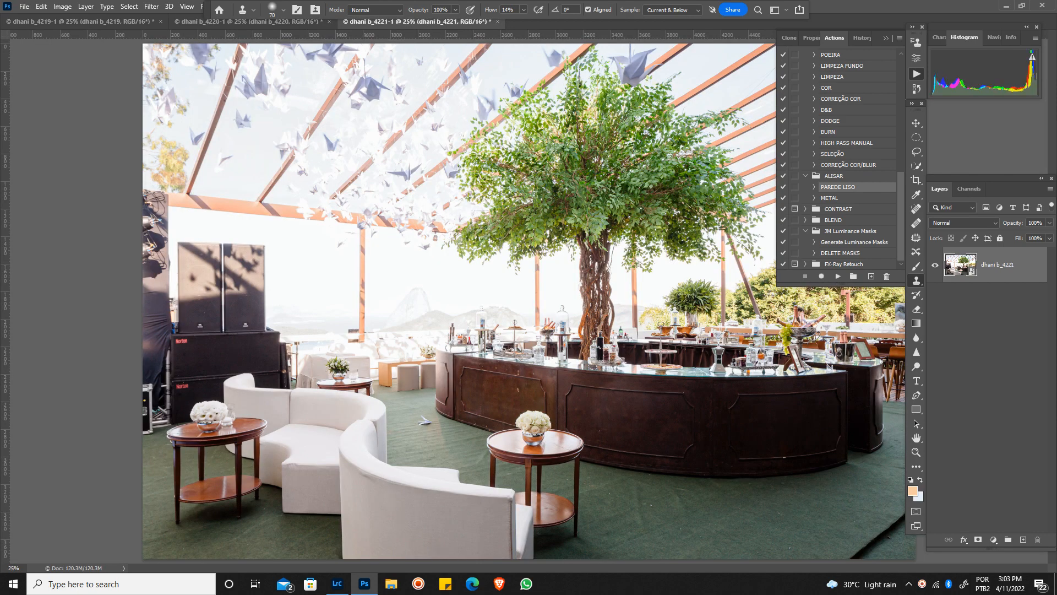
Float the 4219-1 and 4220-1 documents and copy their layers into the 4221-1 document, with 4219 on top
left_click_drag(83, 22, 264, 223)
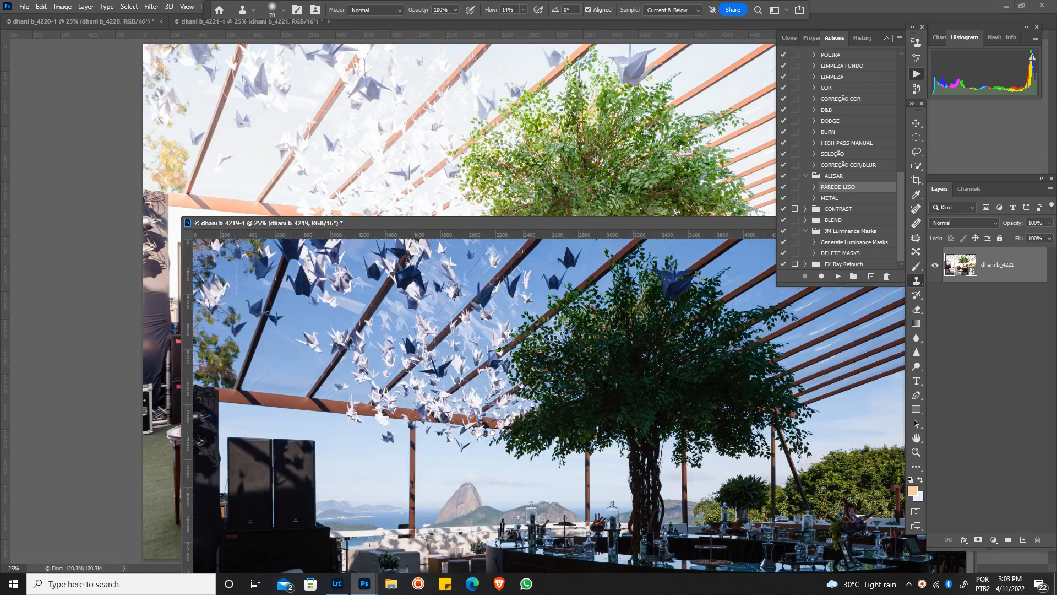
left_click_drag(82, 22, 539, 408)
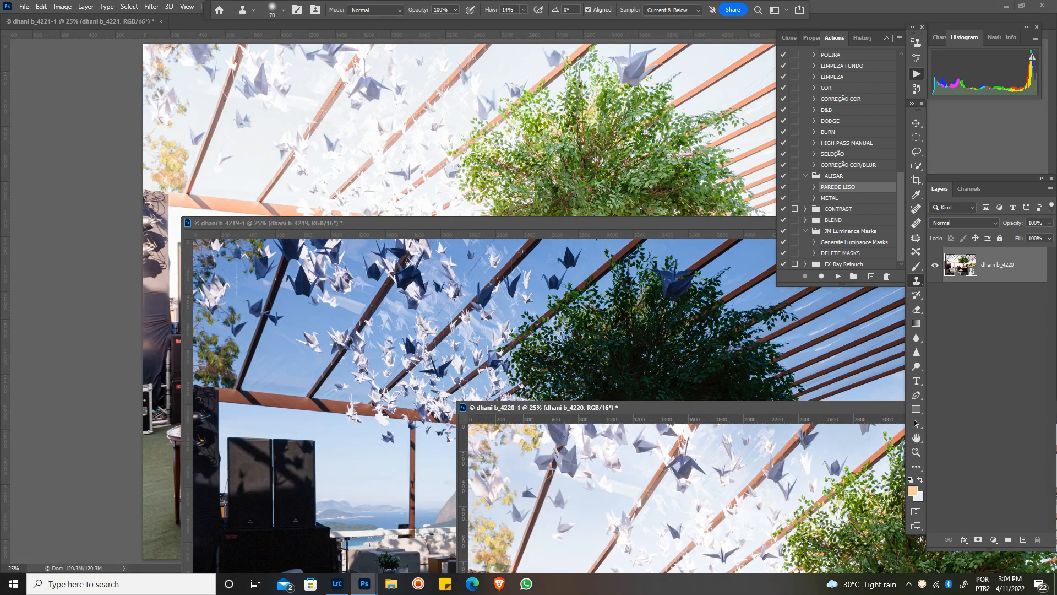
left_click_drag(961, 264, 559, 149)
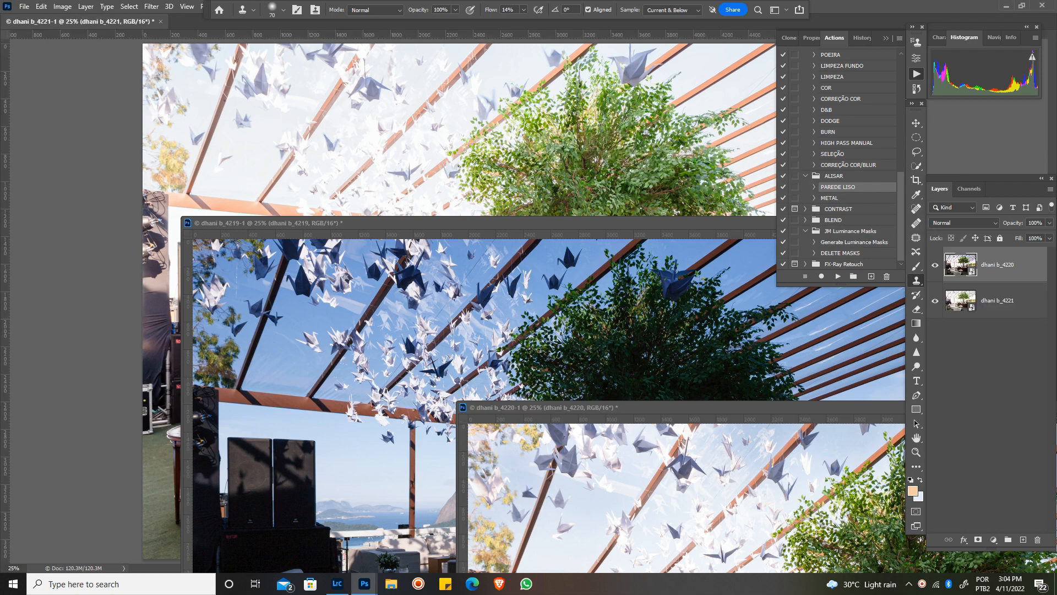
left_click(495, 223)
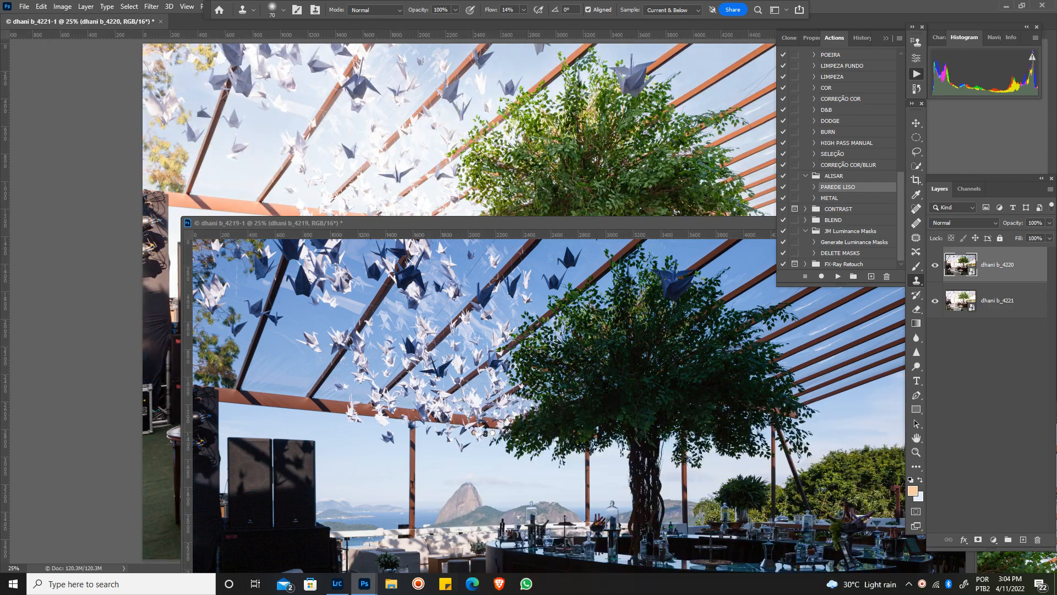
left_click_drag(961, 264, 512, 124)
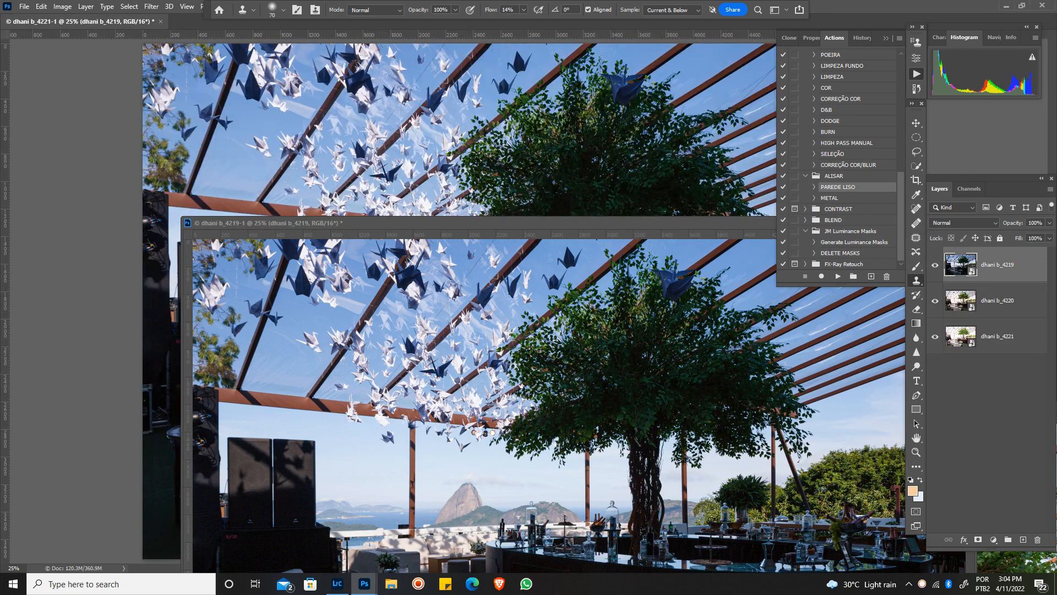
Close the floating 4219-1 and 4220-1 documents without saving their changes
left_click(537, 223)
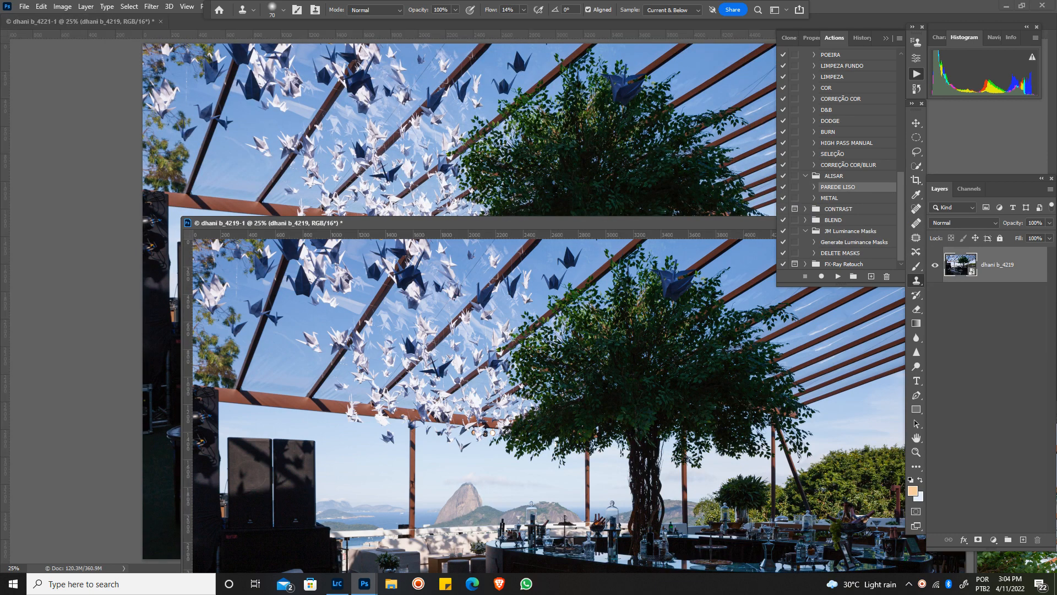
key("ctrl+w")
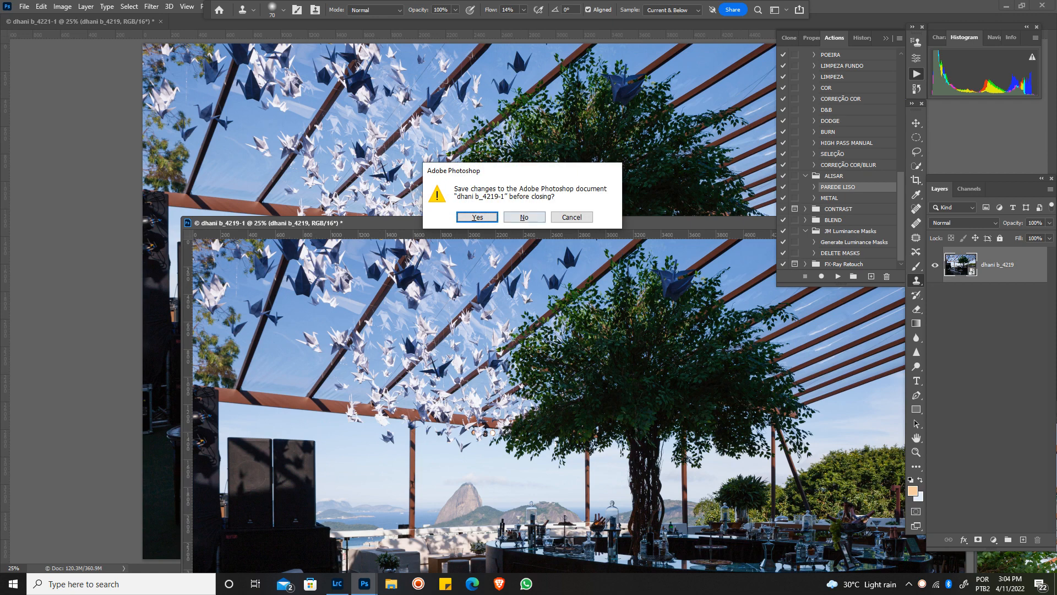
left_click(524, 217)
left_click_drag(817, 408, 540, 122)
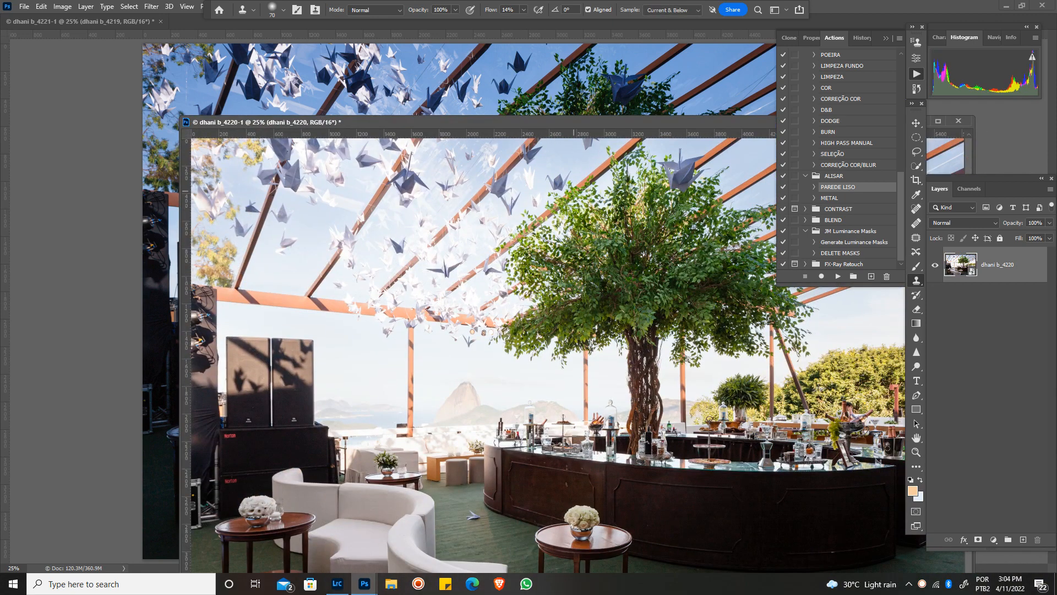
key("ctrl+w")
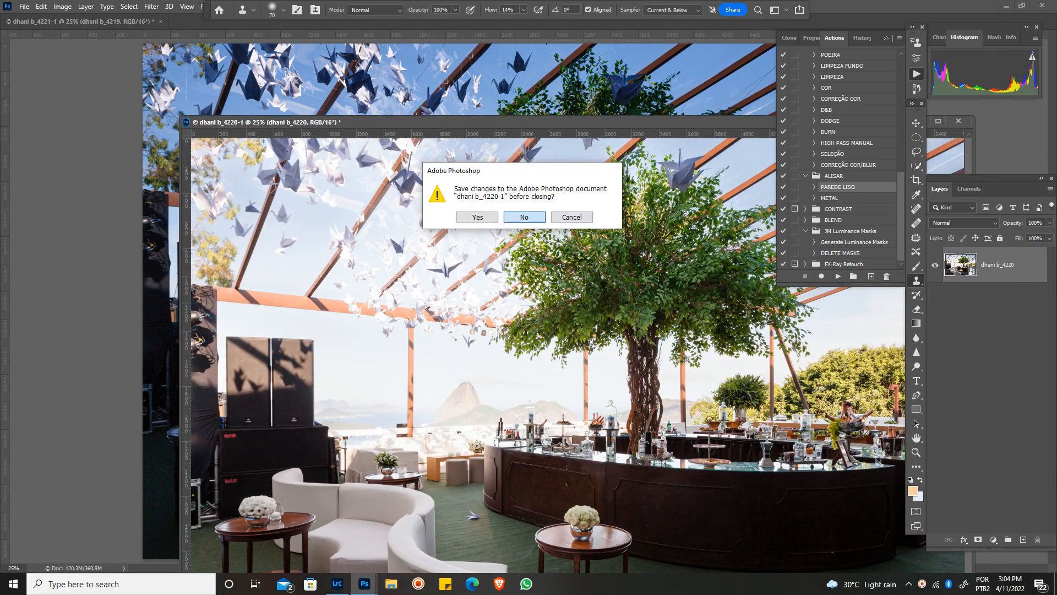
left_click(524, 217)
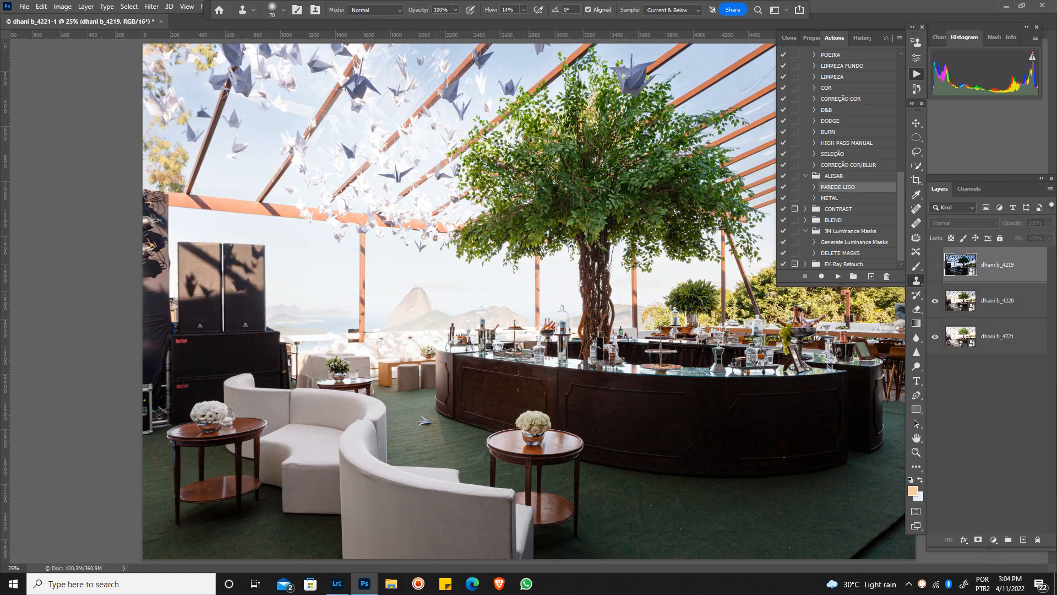
Compare the exposure layers with 4219 hidden, and move the 4220 layer to the bottom of the stack
left_click(935, 266)
left_click(935, 265)
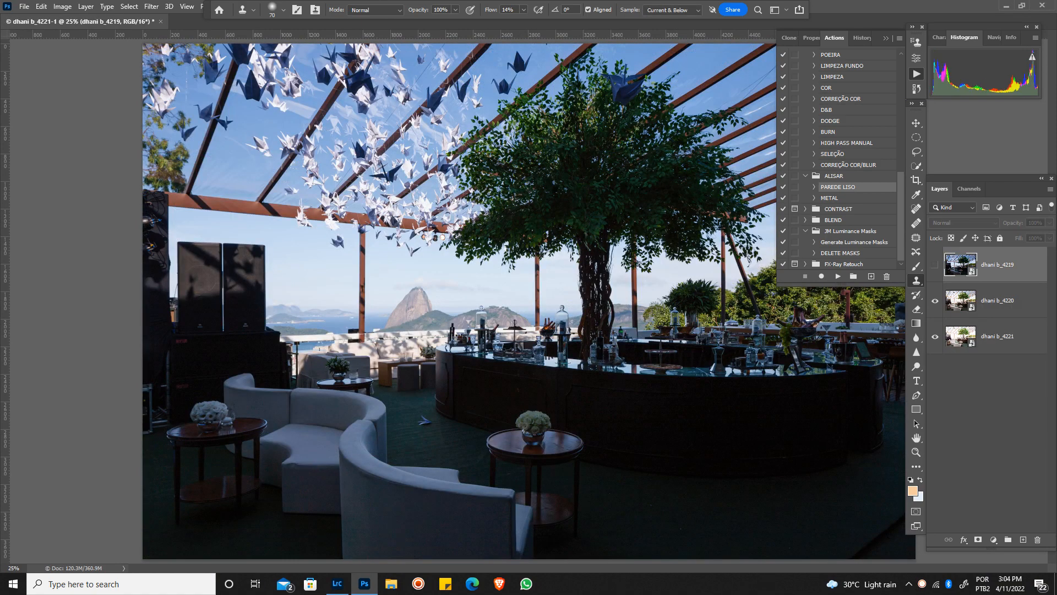
left_click(934, 301)
left_click(935, 301)
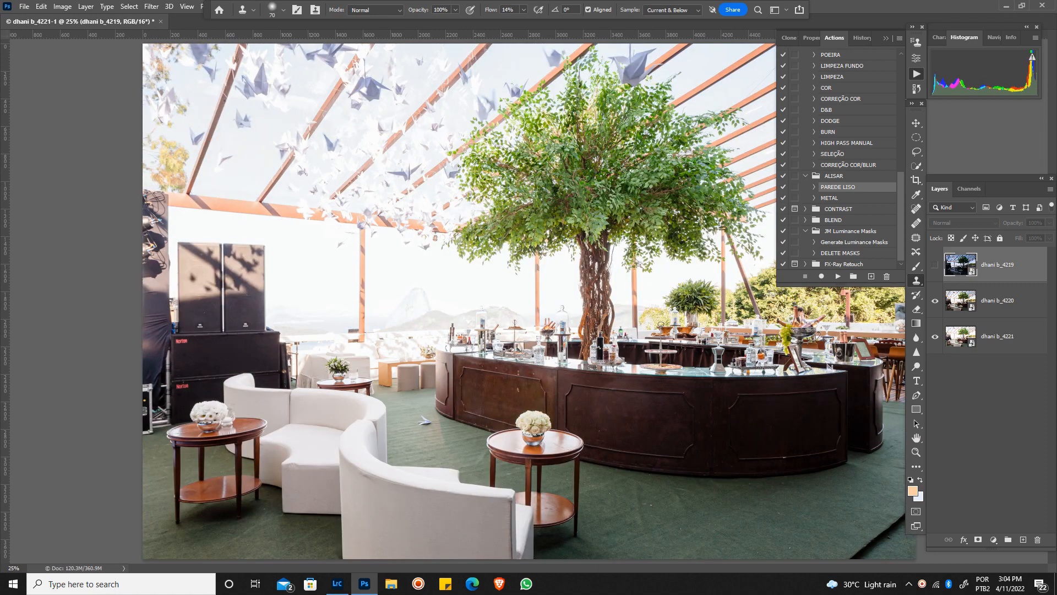
left_click_drag(991, 301, 991, 350)
left_click(935, 302)
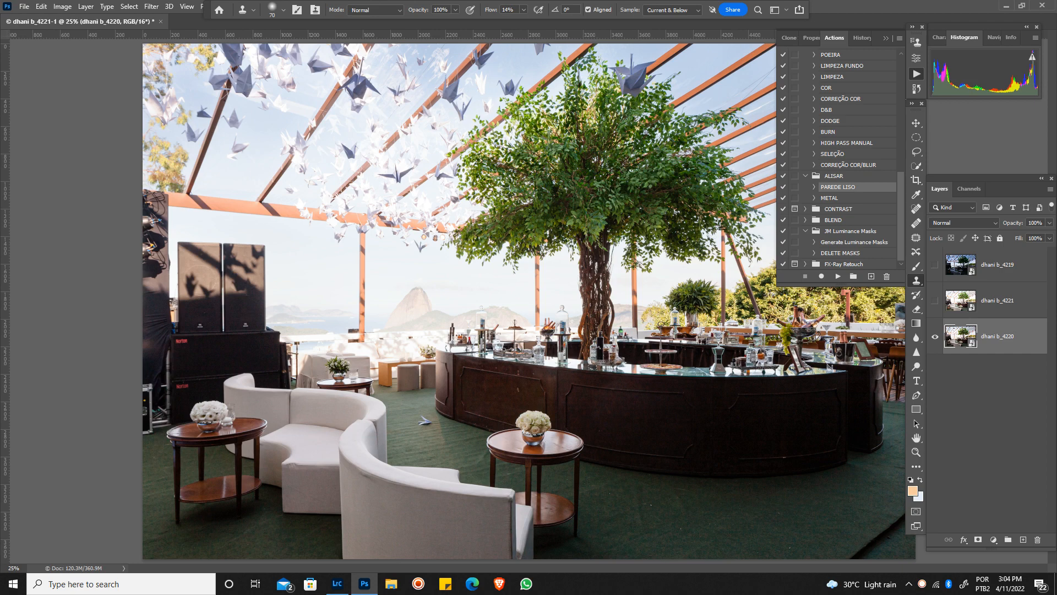
Show the 4221 layer, add a black layer mask to it, and copy that mask onto the 4219 layer
left_click(998, 301)
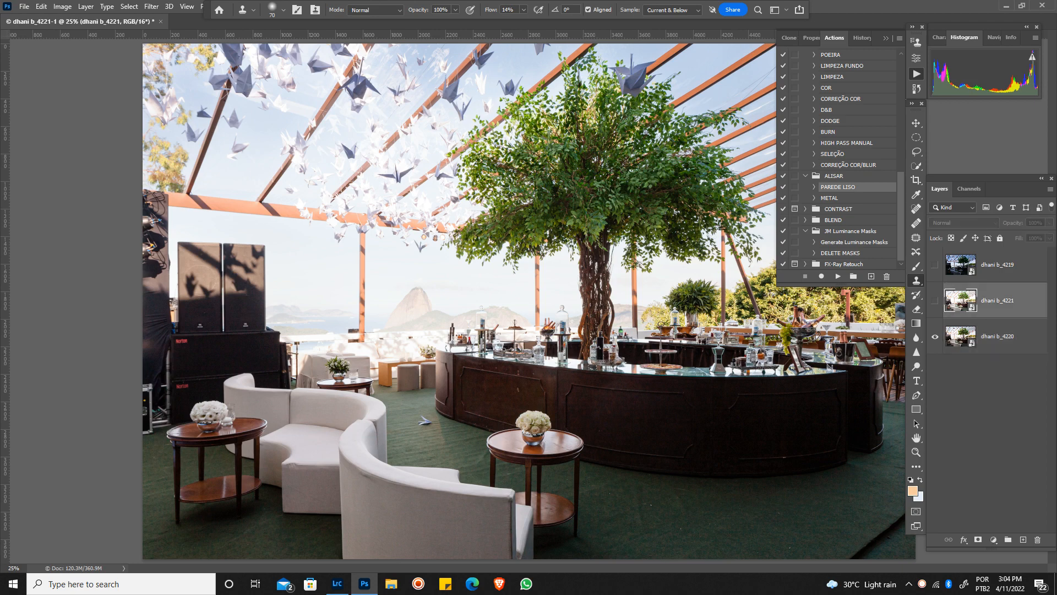
left_click(935, 300)
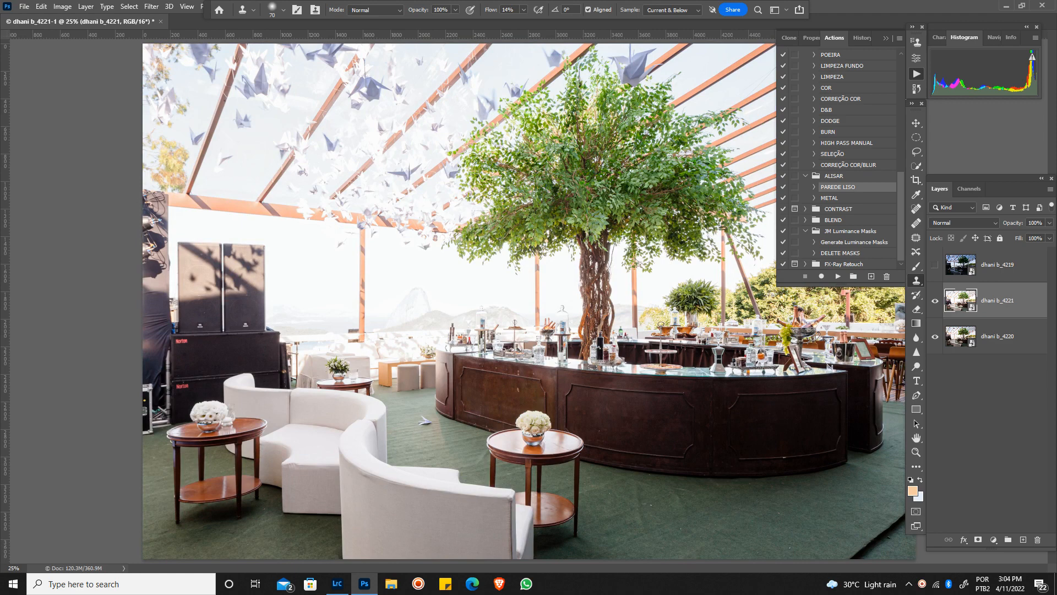
left_click(977, 540, "alt")
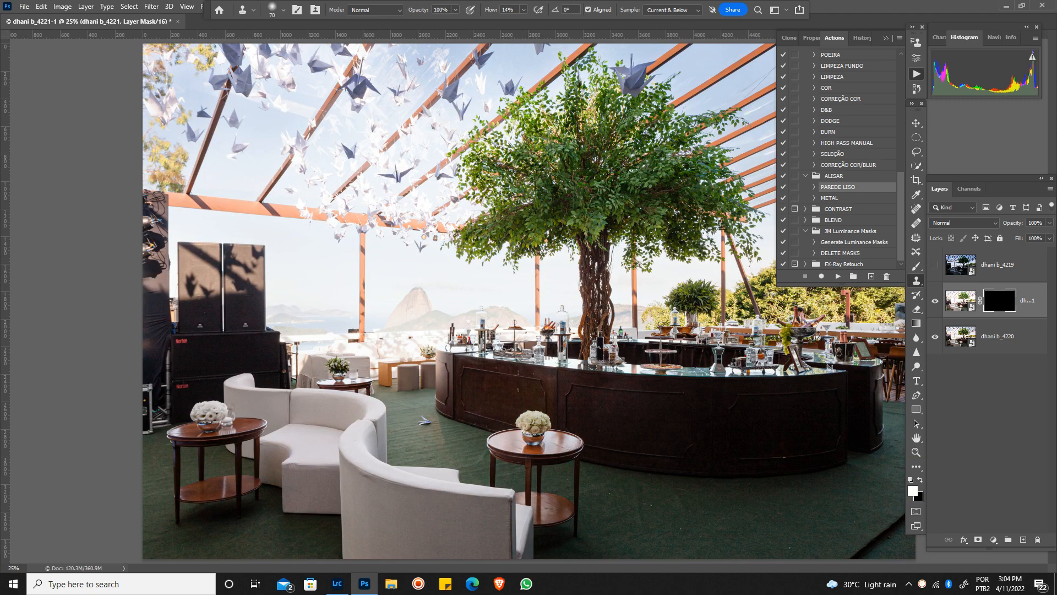
left_click_drag(999, 301, 1003, 265)
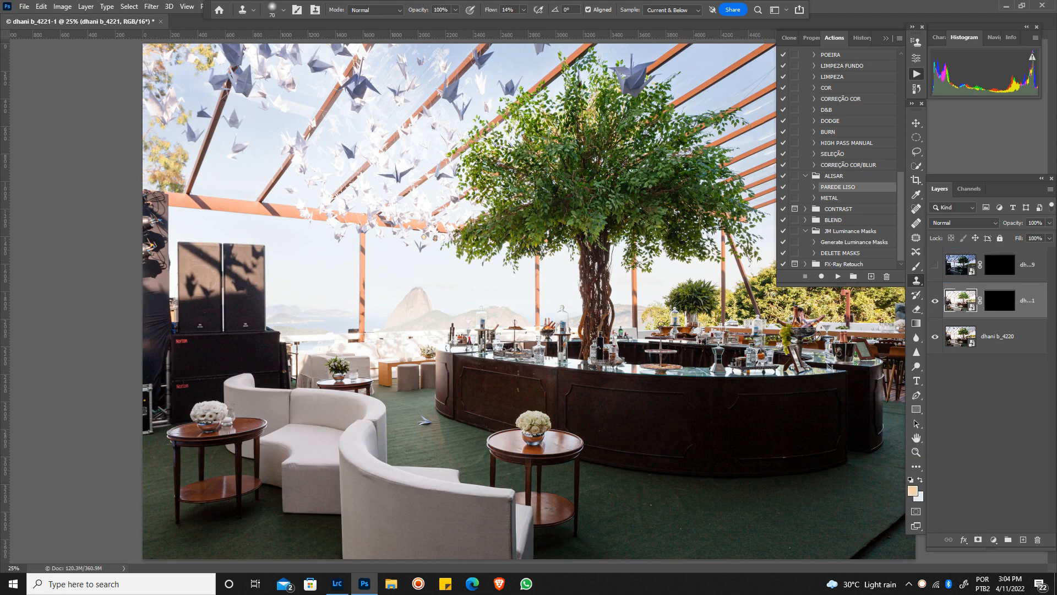
Show the 4219 layer again and collapse the Actions panel so it does not cover the image
left_click(935, 265)
left_click(886, 38)
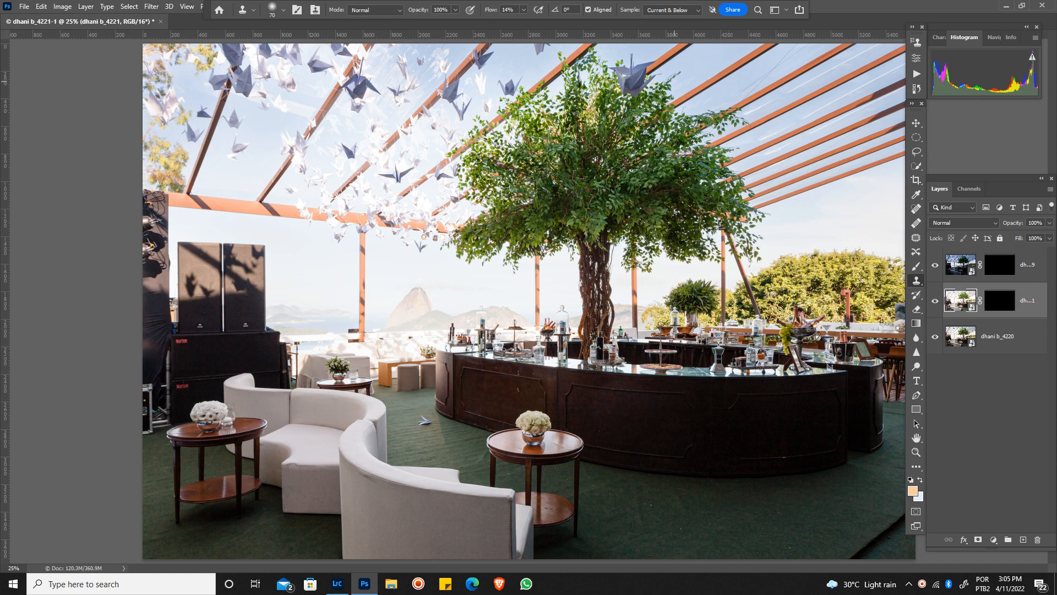
Open Color Range for the 4221 layer and try Sampled Colors, sampling the dark front of the bar counter
left_click(129, 7)
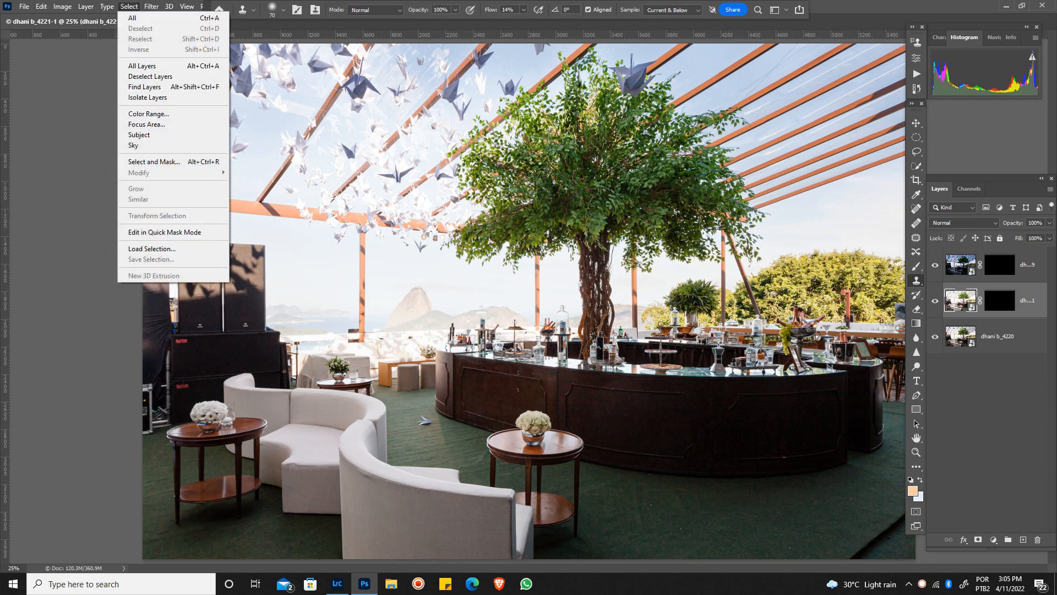
left_click(148, 114)
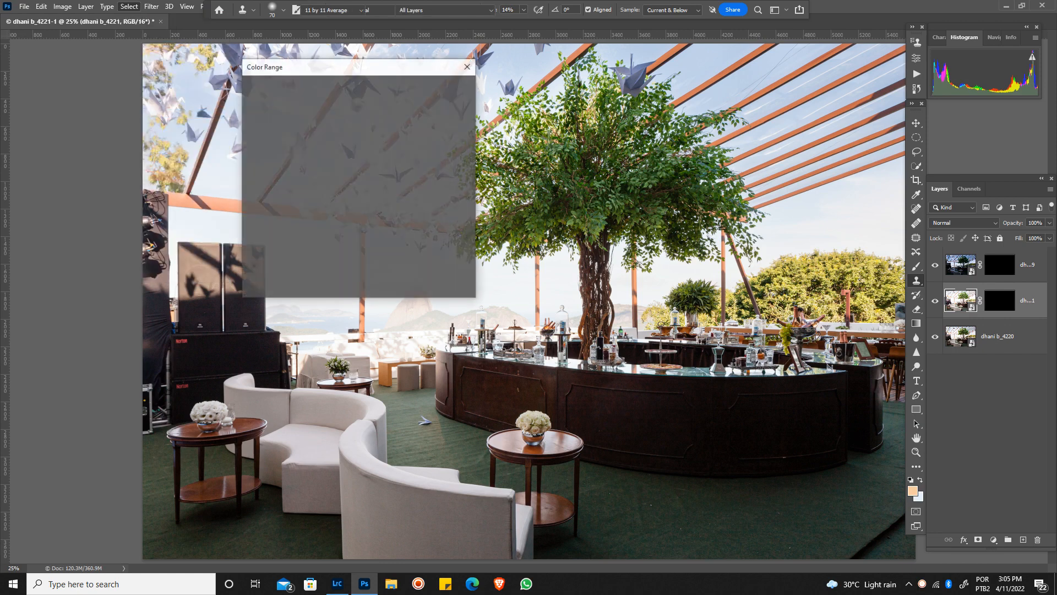
left_click_drag(331, 67, 578, 61)
left_click(584, 79)
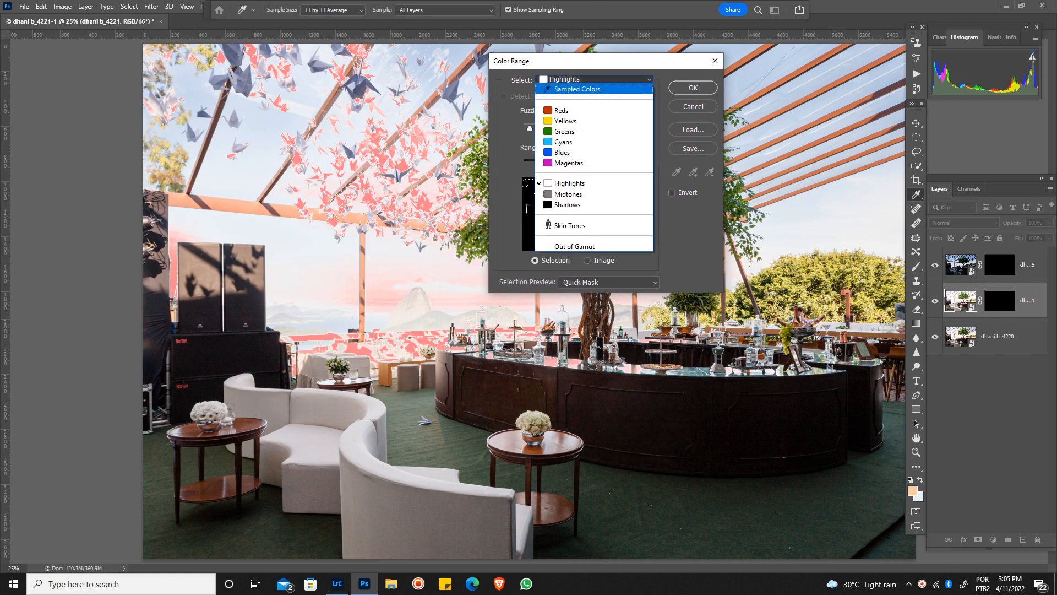
left_click(577, 90)
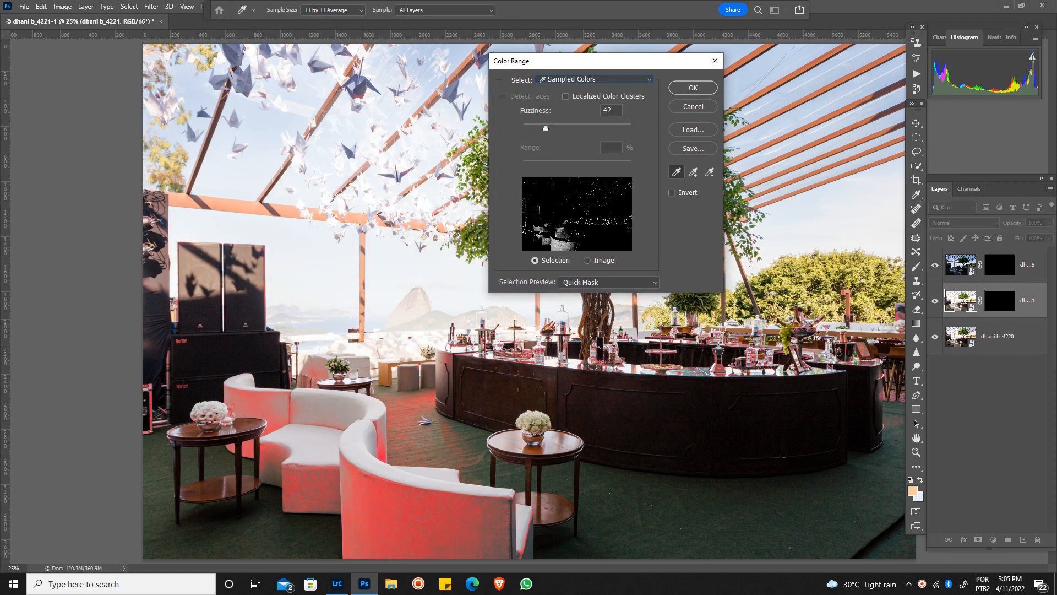
left_click(712, 404)
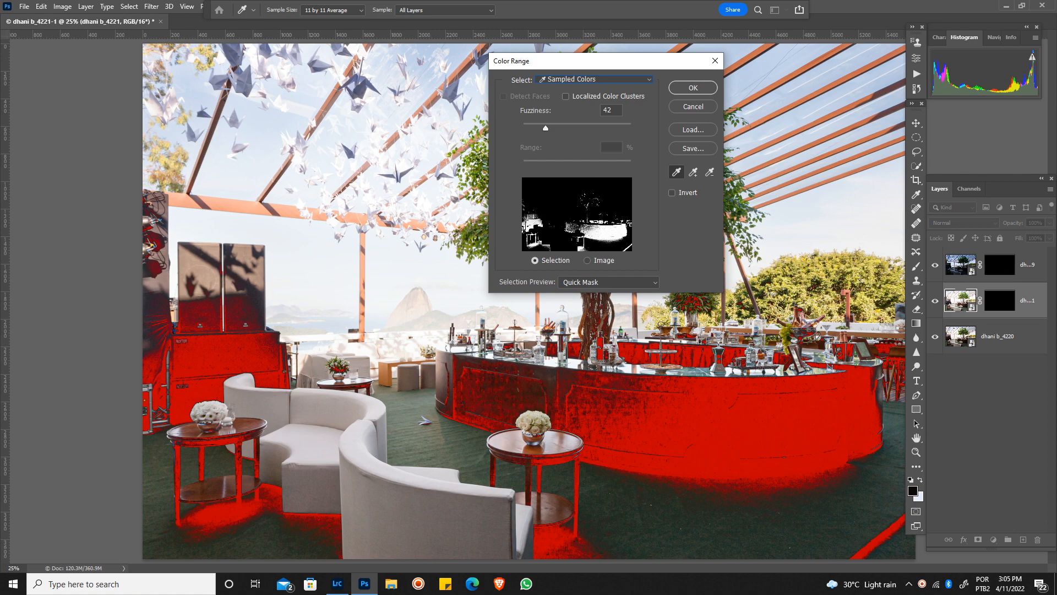
Base the Color Range selection on Shadows with the range at 0, using Quick Mask as the selection preview
left_click(595, 80)
left_click(584, 204)
left_click_drag(541, 165, 523, 165)
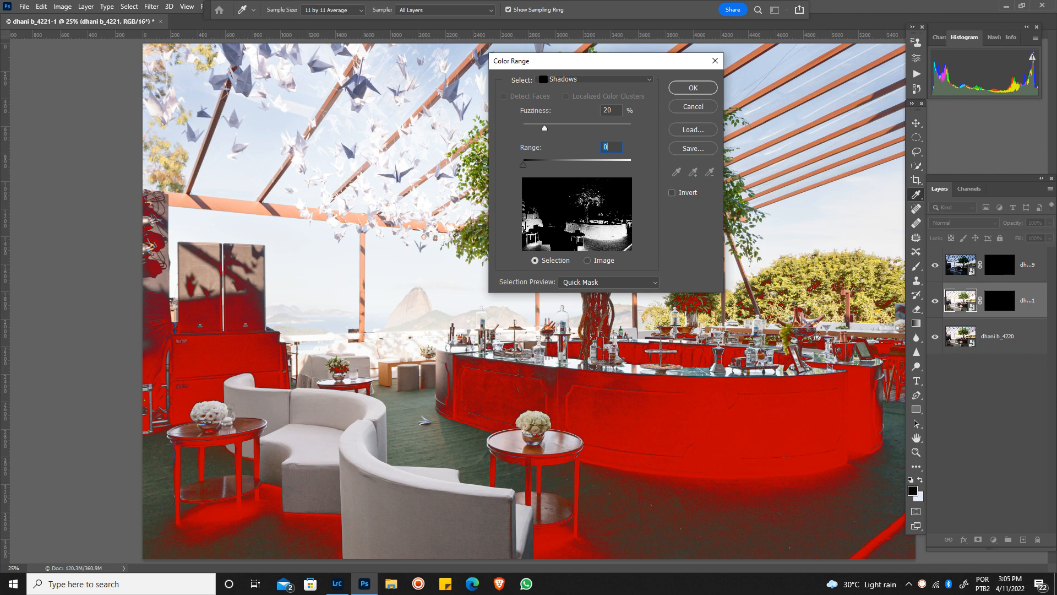
left_click(608, 282)
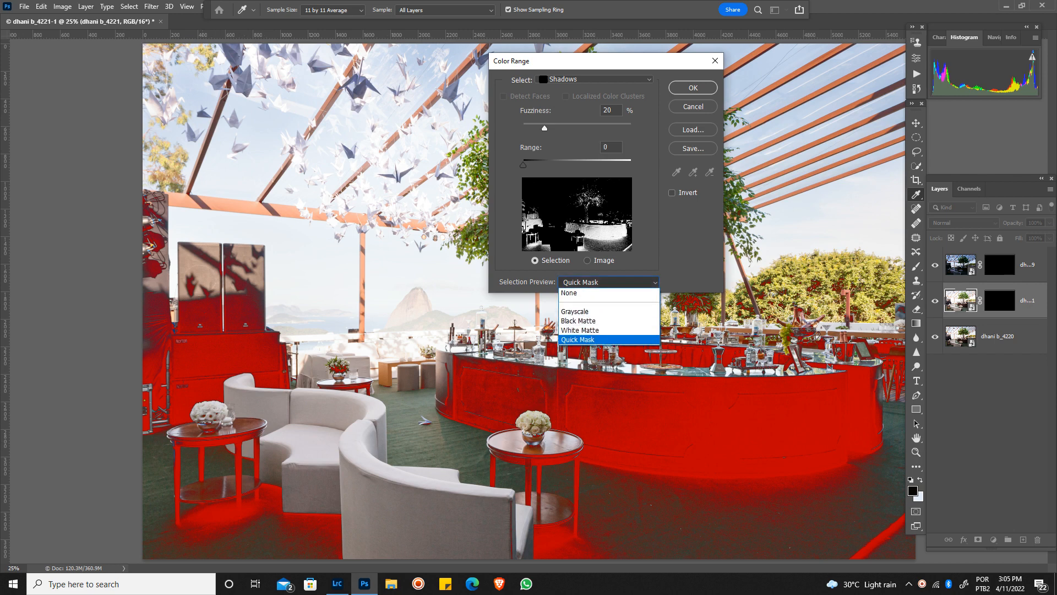
left_click(584, 338)
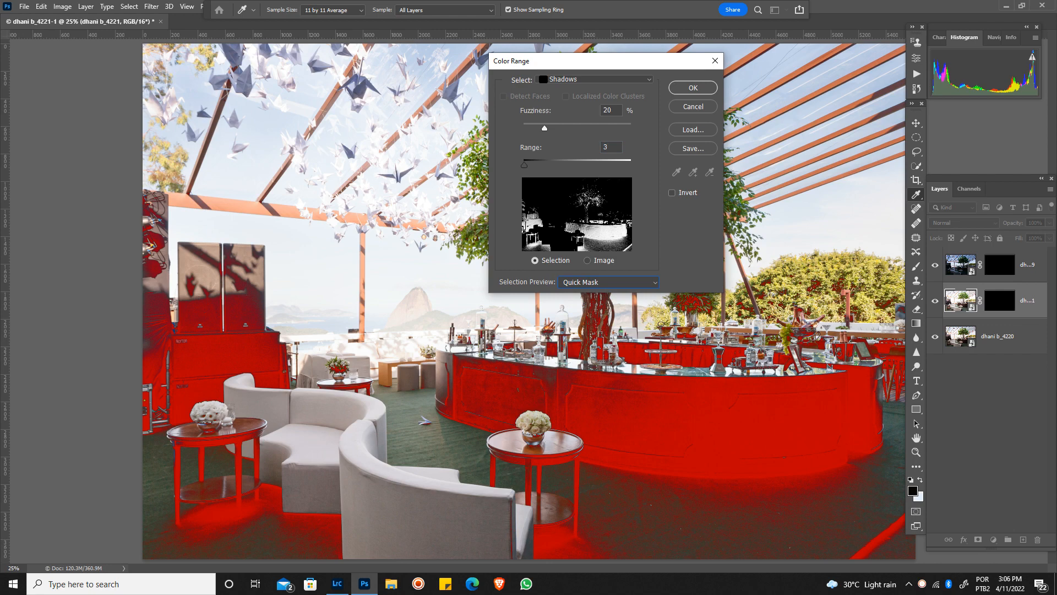
Tune the Shadows selection to a fuzziness of 39% and a range of 20, and accept it
left_click_drag(524, 165, 546, 164)
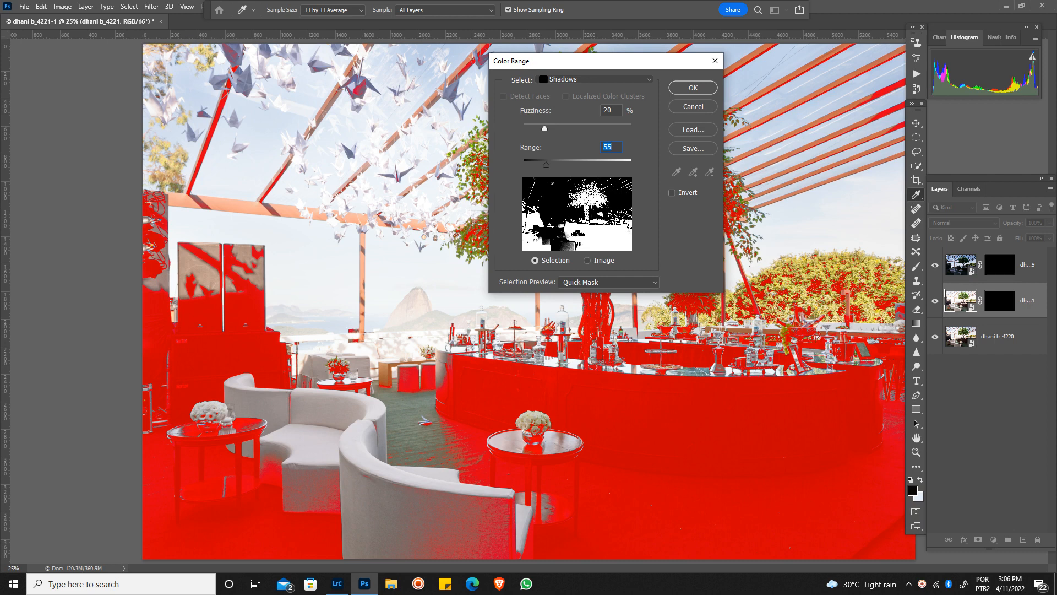
left_click_drag(546, 165, 522, 164)
mouse_move(544, 127)
left_mouse_down()
mouse_move(522, 127)
mouse_move(568, 128)
mouse_move(547, 128)
left_mouse_up()
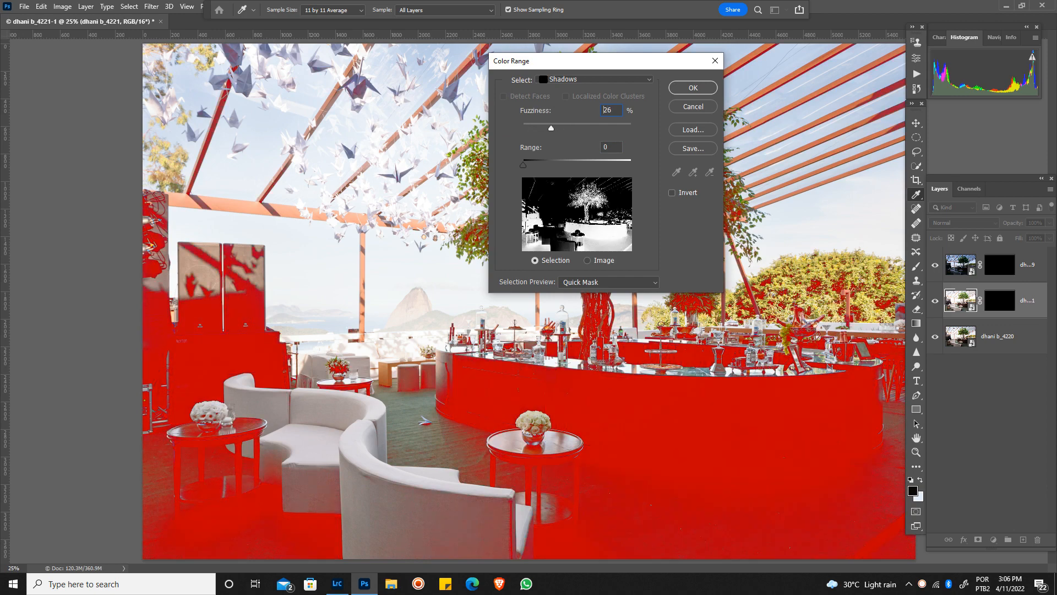
mouse_move(523, 164)
left_mouse_down()
mouse_move(543, 164)
mouse_move(531, 164)
left_mouse_up()
type("2")
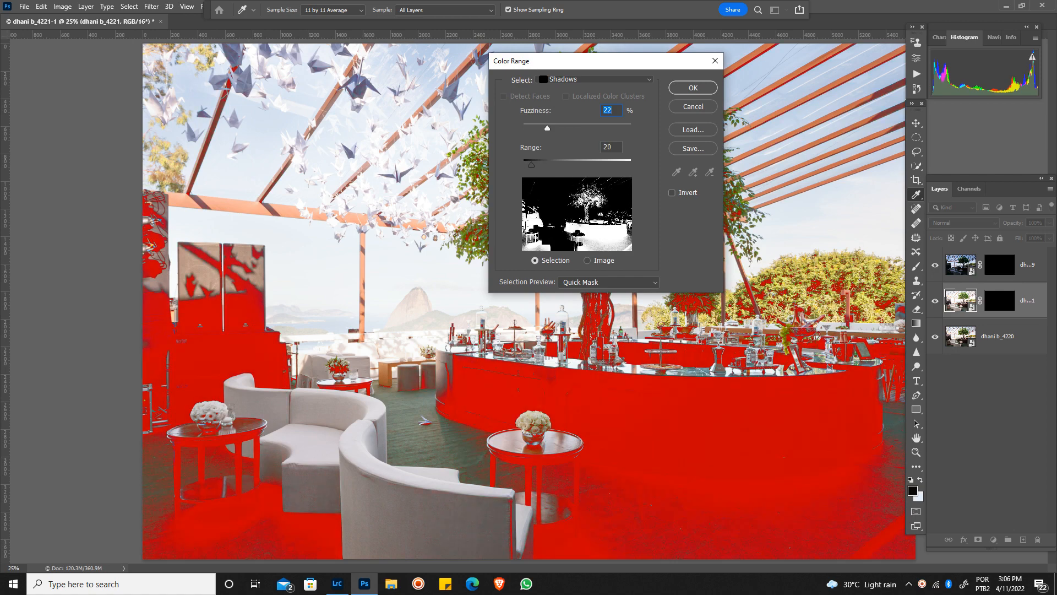
key("Tab")
left_click_drag(524, 127, 570, 128)
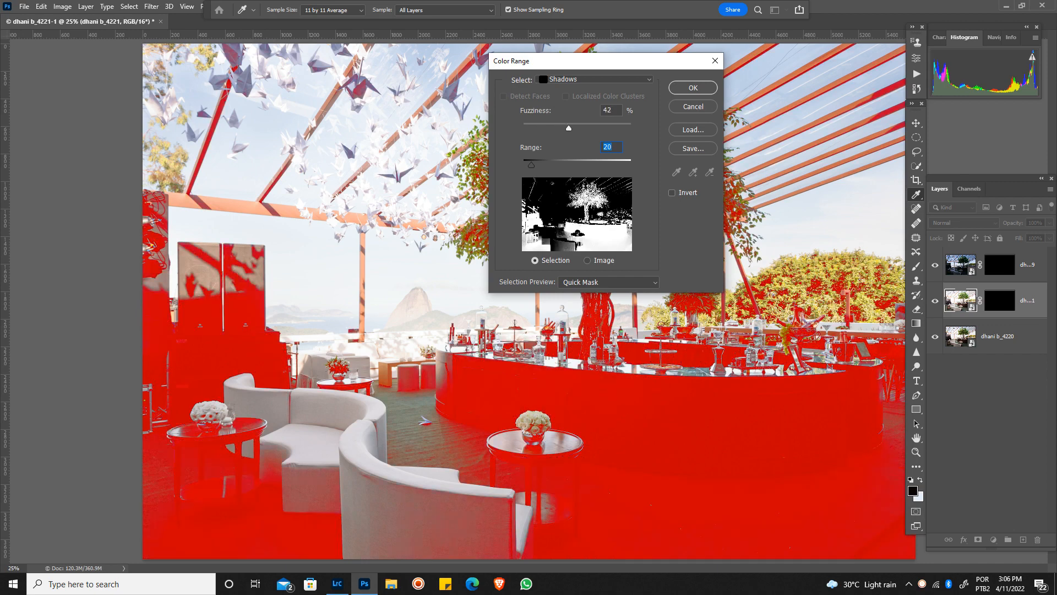
key("Return")
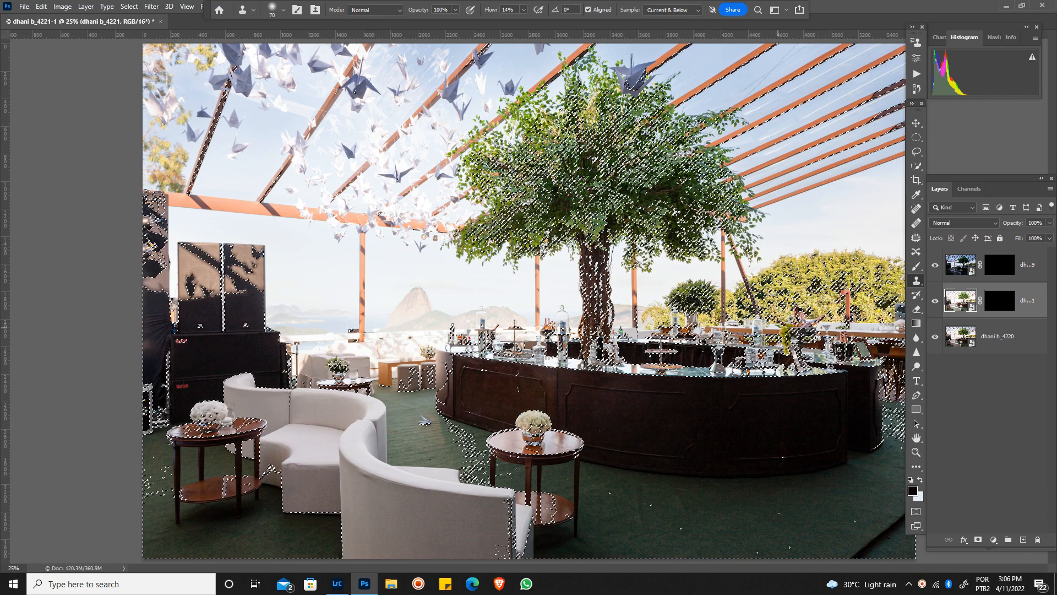
Switch the document to full screen mode with the menu bar
key("f")
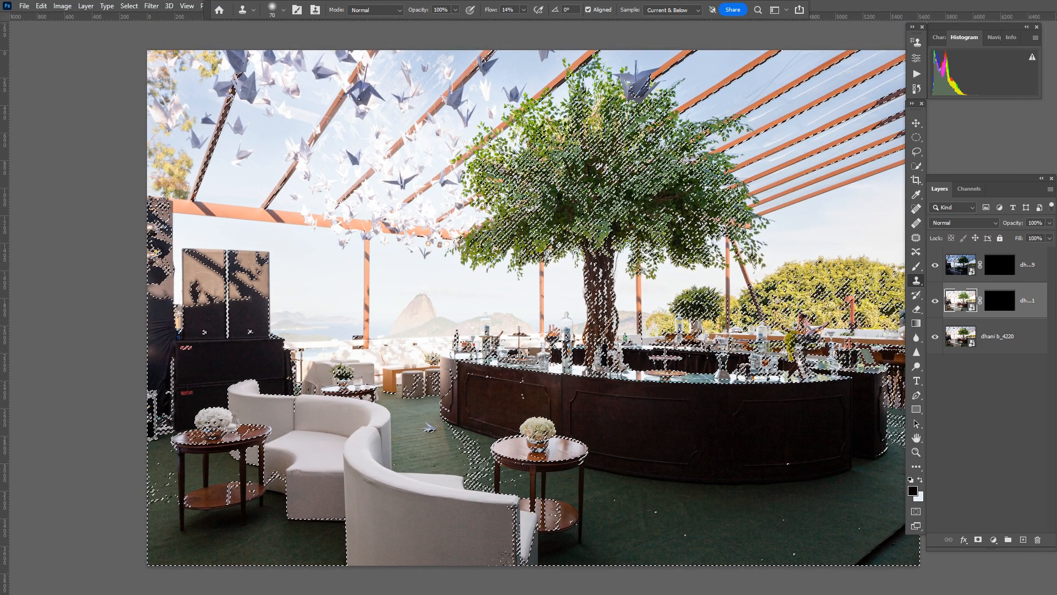
left_click(529, 225)
key("Return")
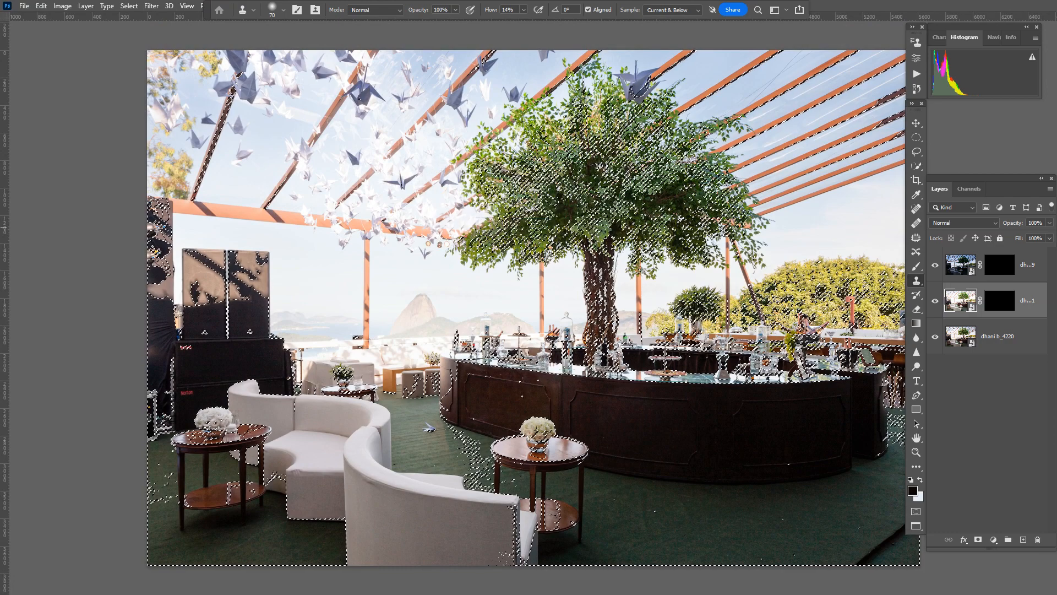
left_click(529, 224)
key("Return")
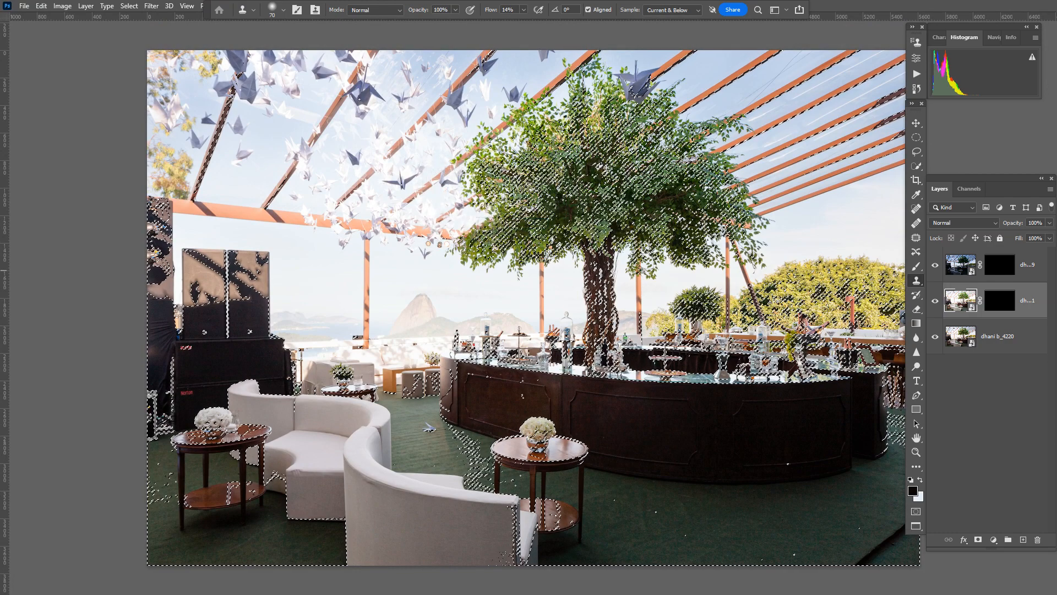
left_click_drag(429, 427, 256, 393)
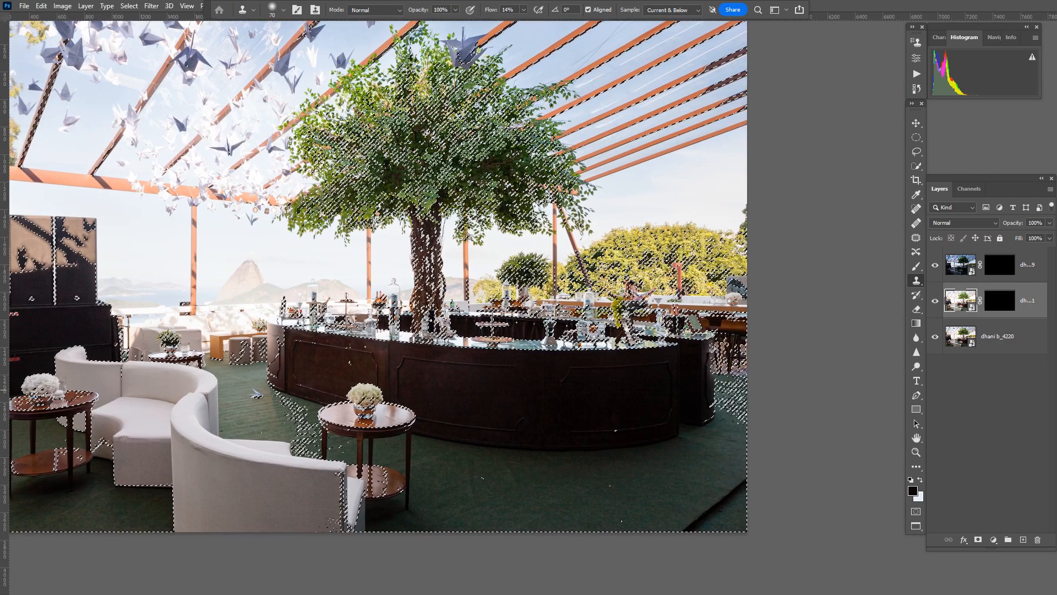
Fill the shadow selection with white on the 4221 layer's mask and deselect
left_click(1000, 300)
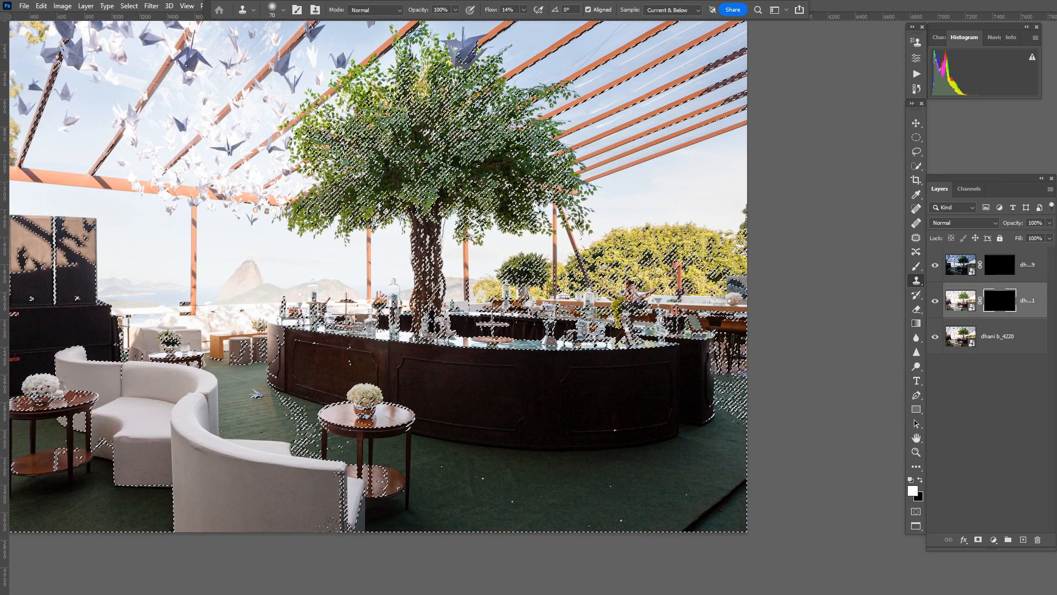
key("alt+BackSpace")
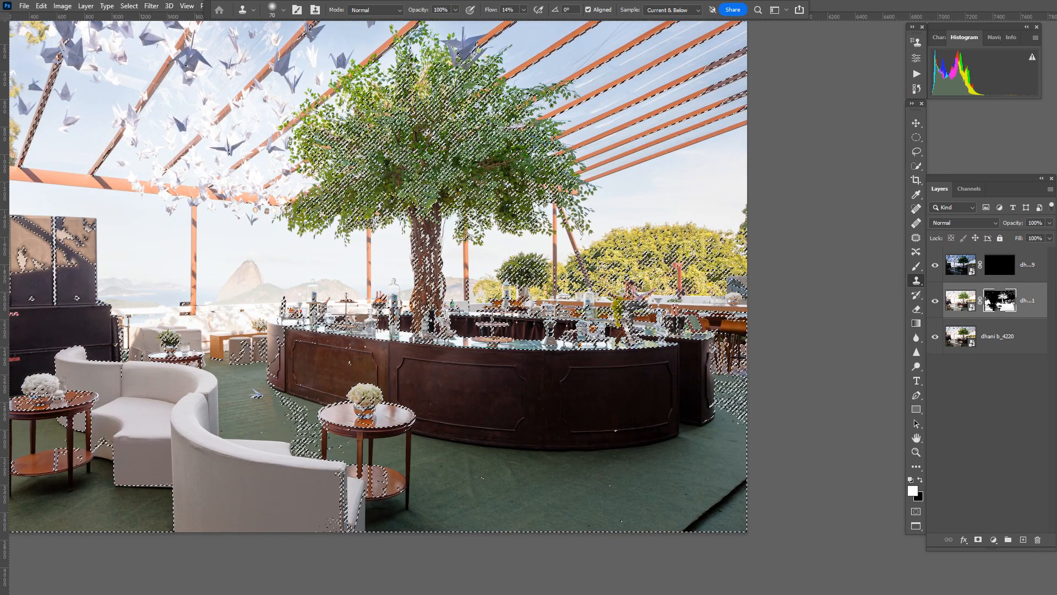
key("ctrl+d")
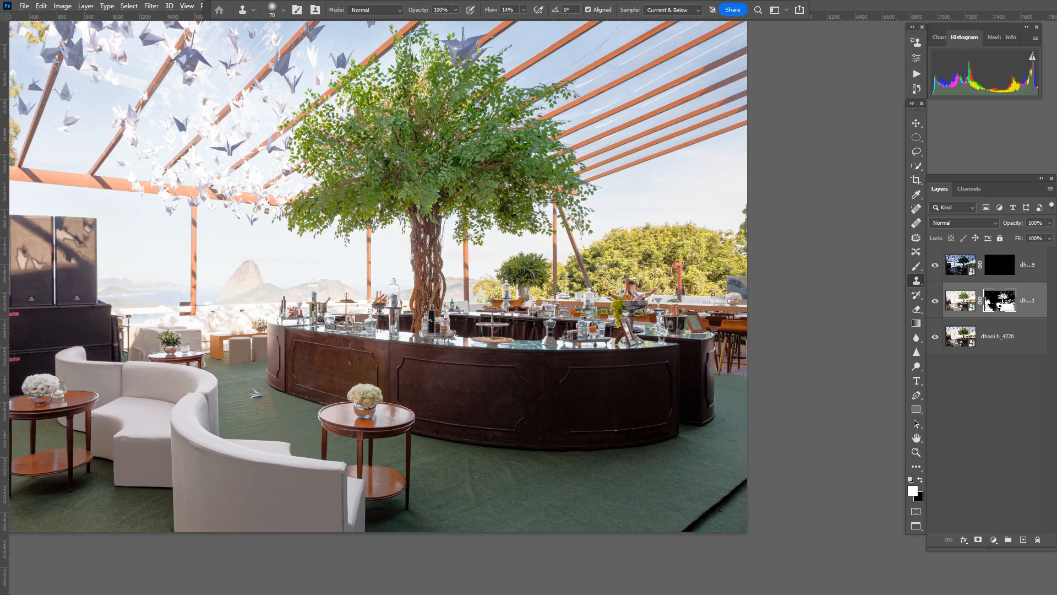
Examine the 4221 mask on its own, compare the image with that layer hidden and shown, and inspect the bar detail up close
left_click(1000, 301, "alt")
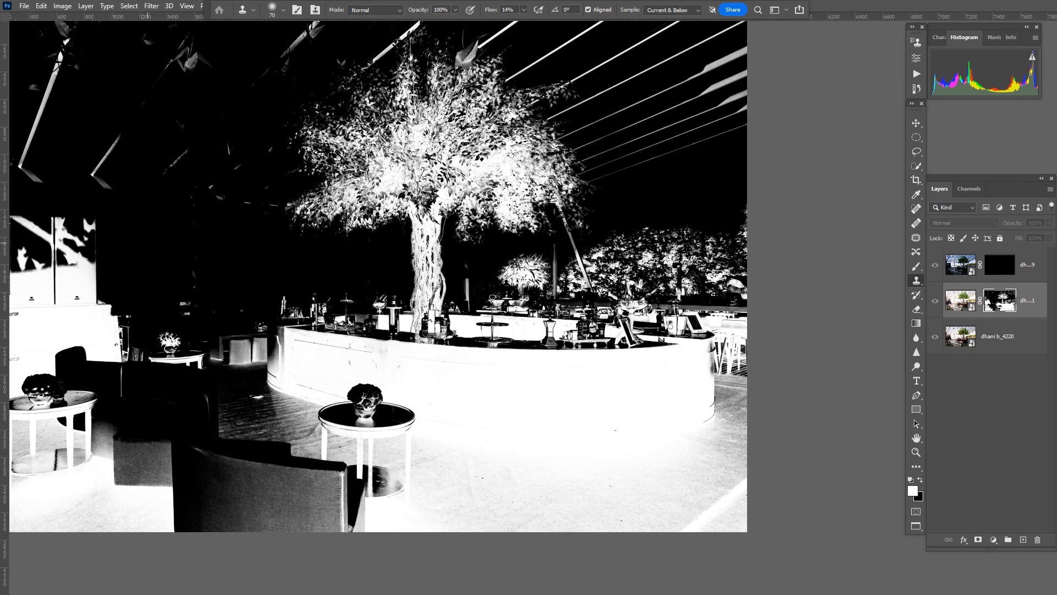
left_click(1000, 300, "alt")
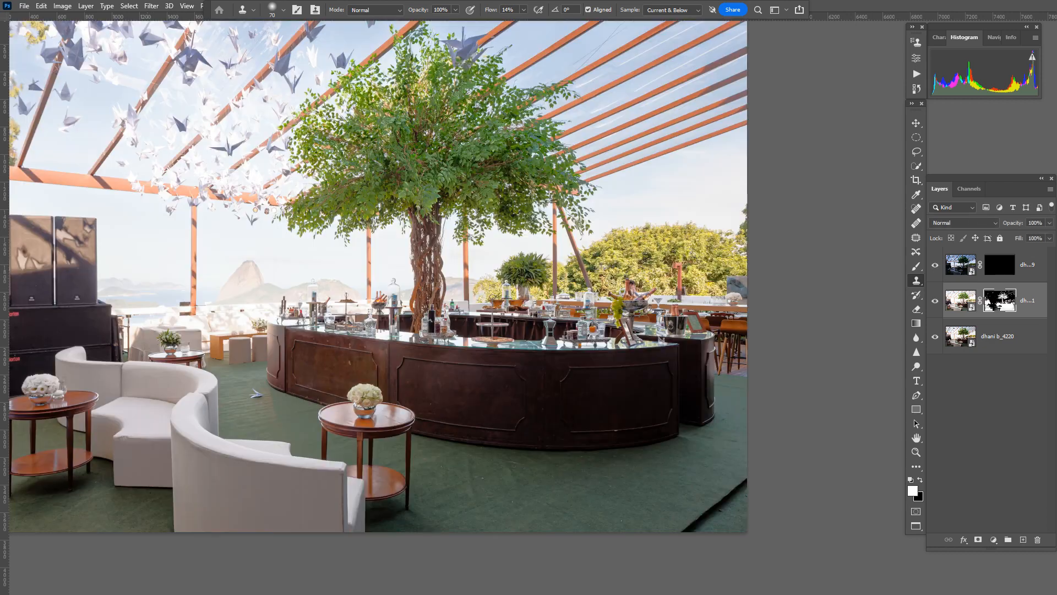
left_click(935, 300)
left_click(935, 301)
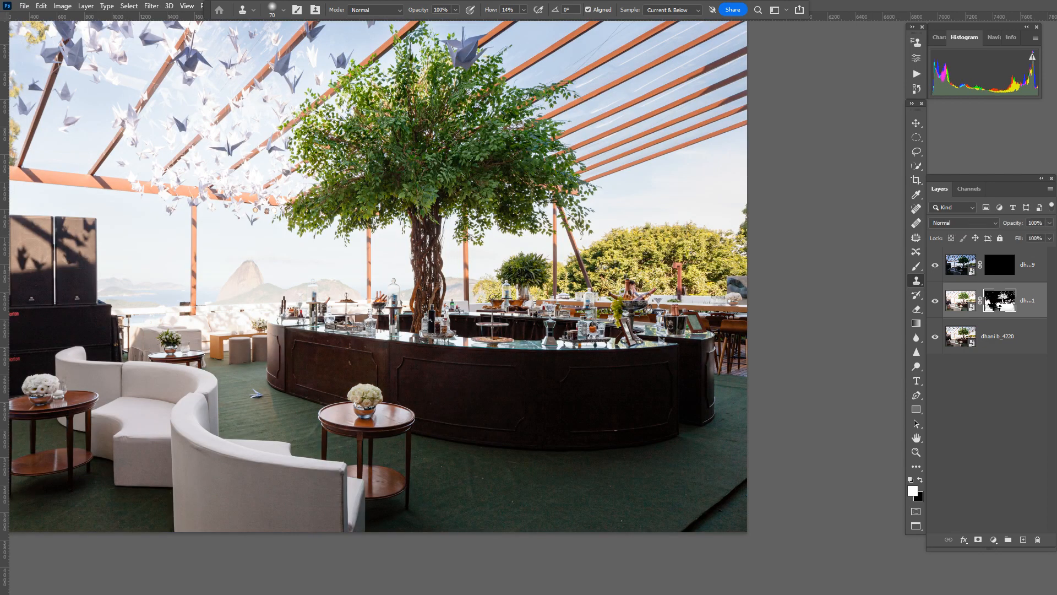
left_click(935, 301)
left_click(935, 300)
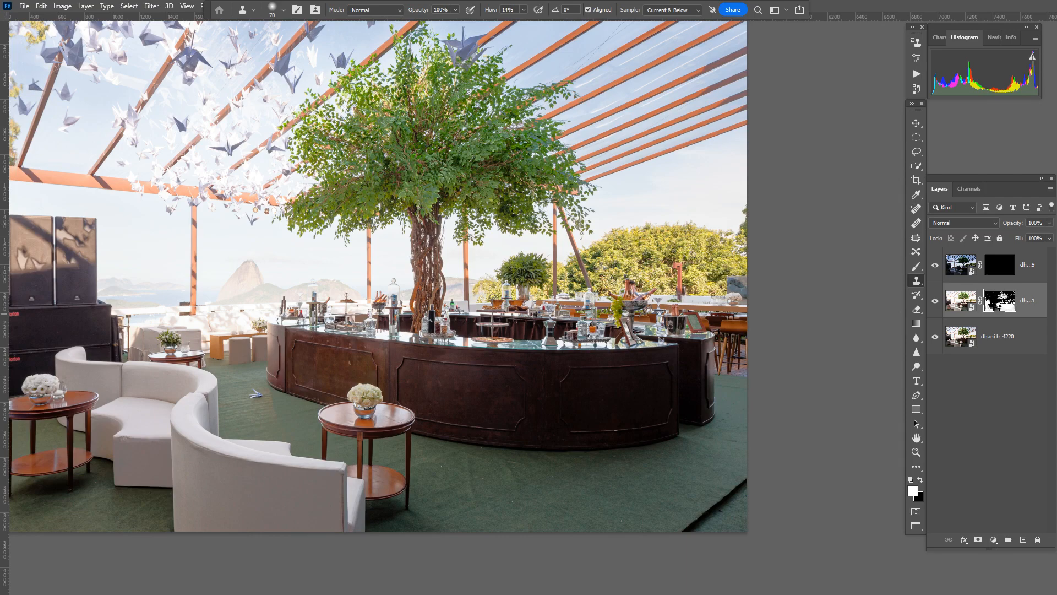
key("z")
left_click_drag(709, 308, 784, 353)
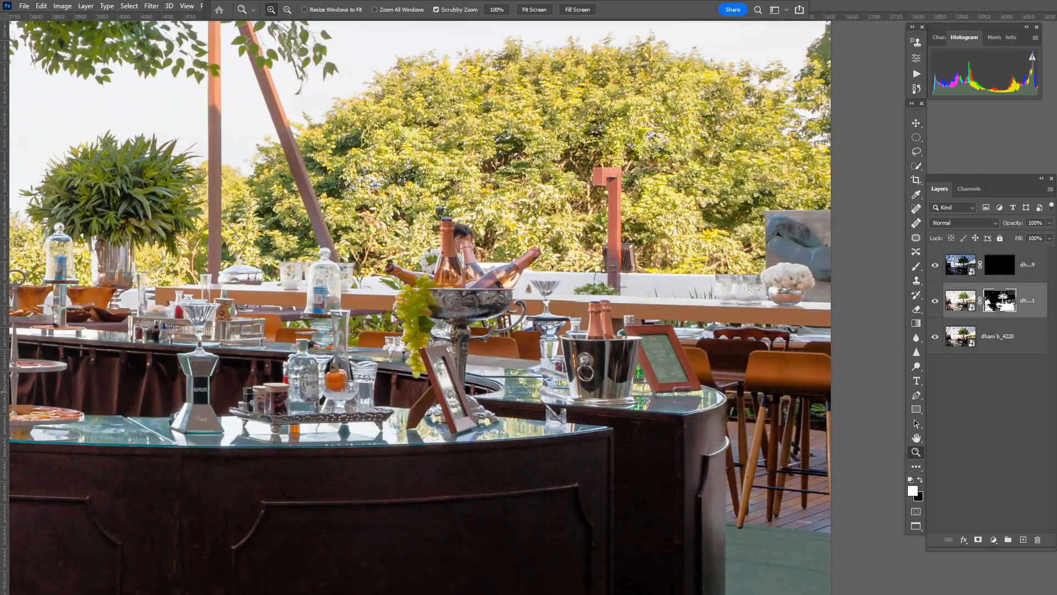
left_click_drag(785, 391, 690, 311)
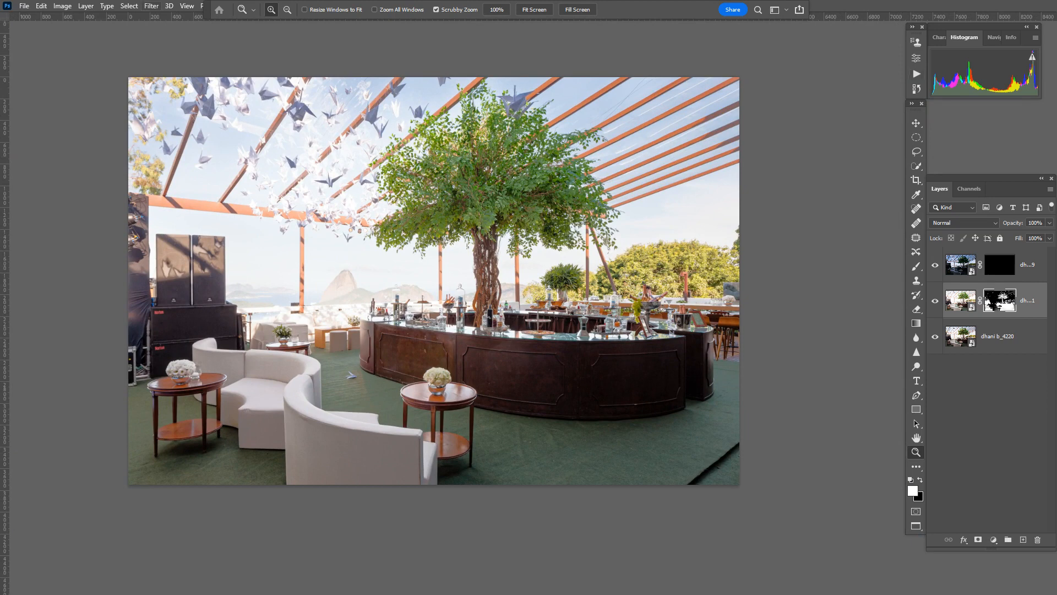
Apply a Gaussian Blur with a 350-pixel radius to the 4221 layer's mask
left_click(151, 7)
mouse_move(166, 147)
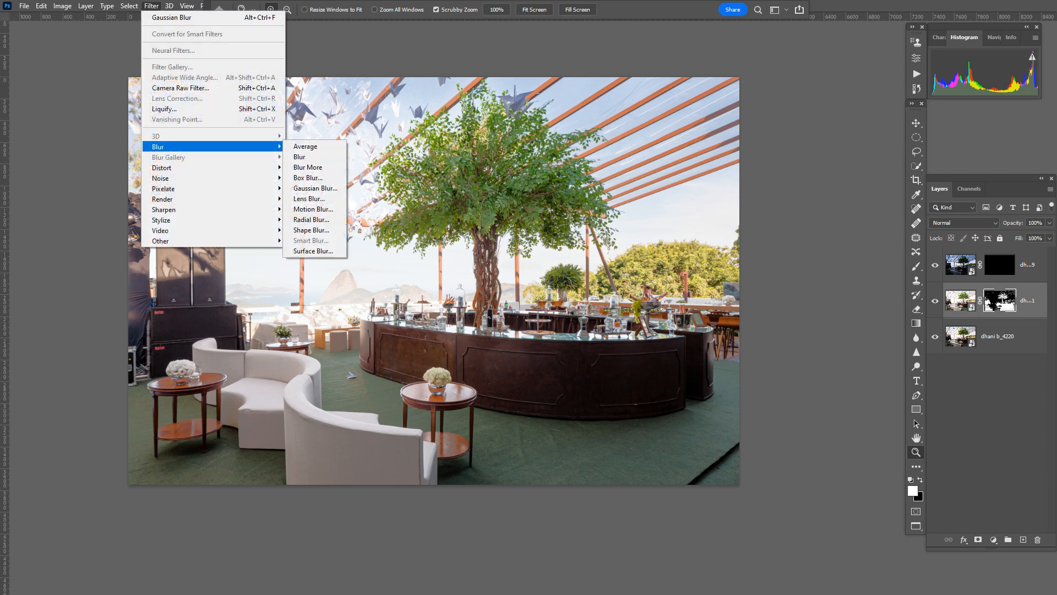
left_click(315, 188)
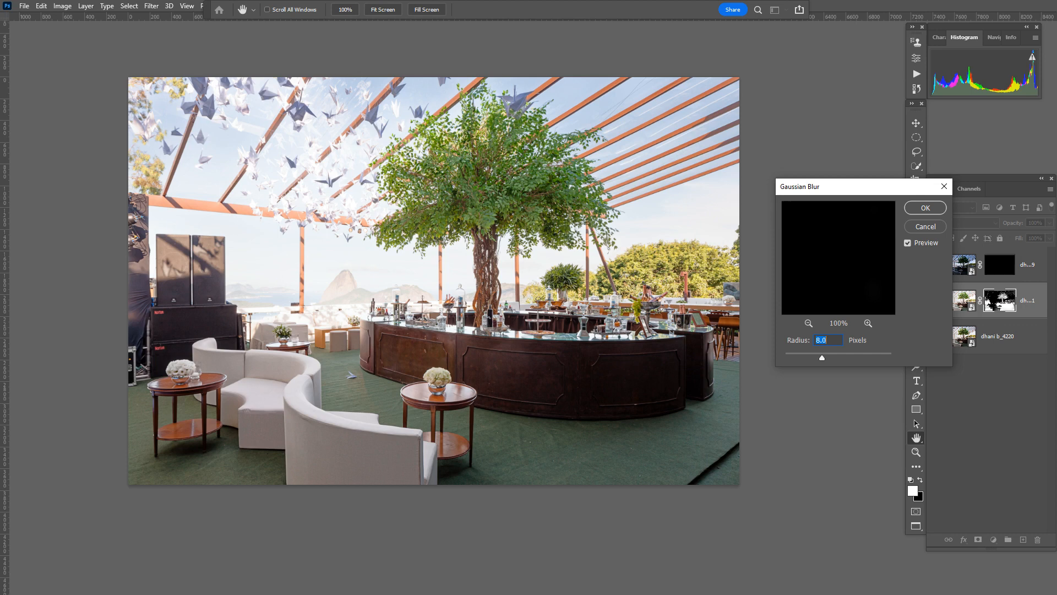
type("350")
key("Return")
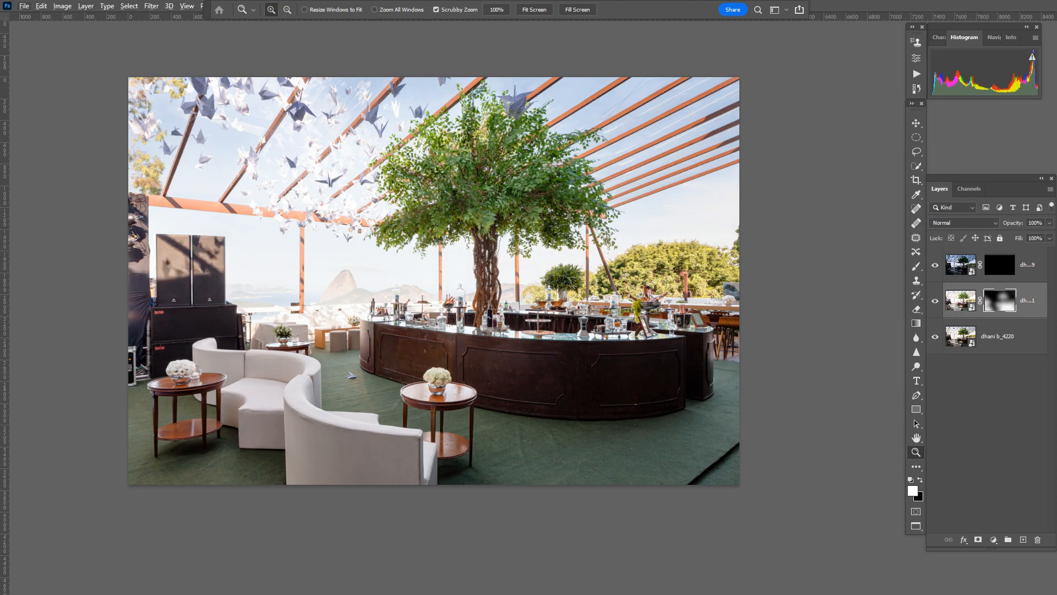
Compare the blurred blend with the 4221 layer hidden and shown, and return its mask to solid black
left_click(934, 301)
left_click(935, 300)
left_click(935, 300)
left_click(934, 301)
left_click(934, 301)
left_click(935, 301)
key("ctrl+i")
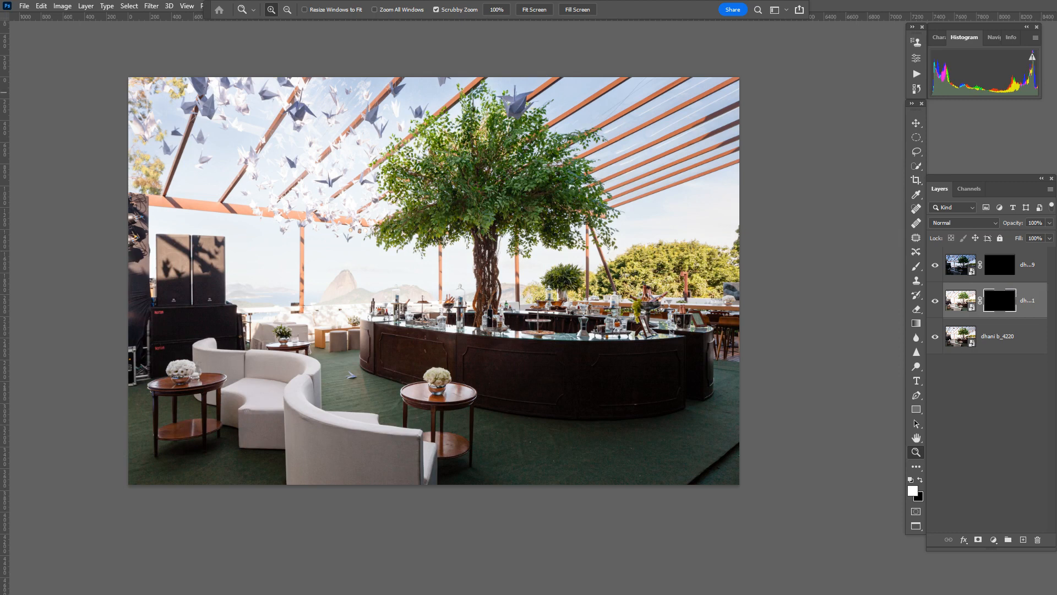
Try a Color Range Shadows selection with a range of 22 while the 4221 layer's mask is active
left_click(129, 7)
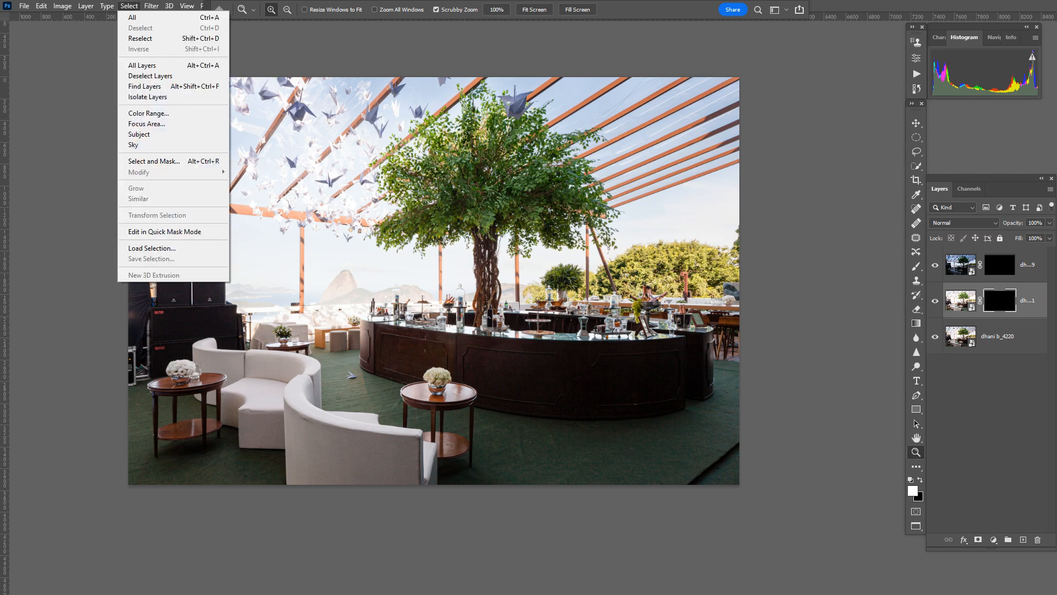
left_click(149, 113)
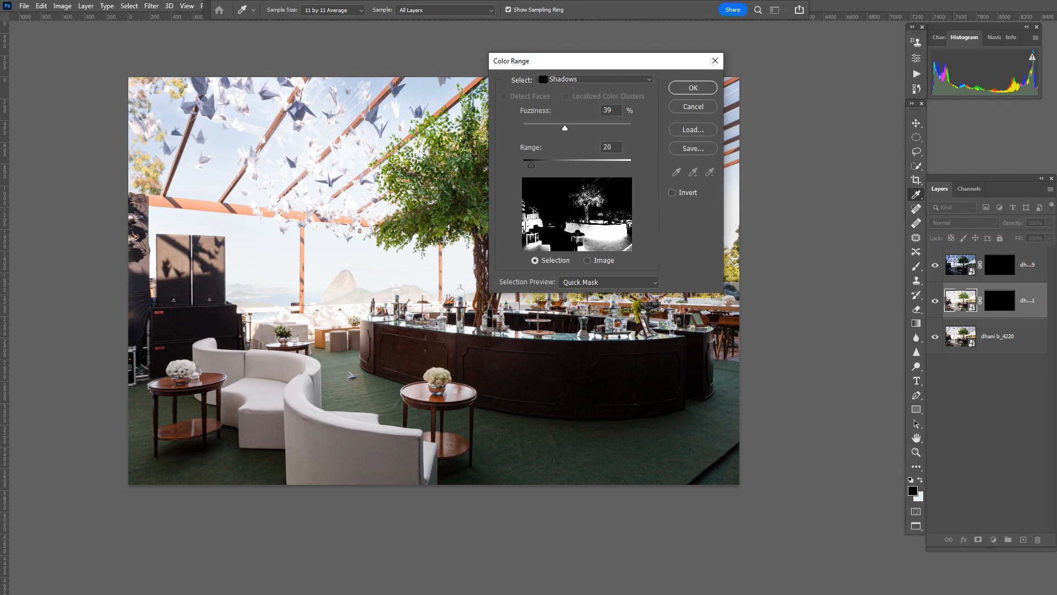
left_click(532, 166)
left_click(693, 88)
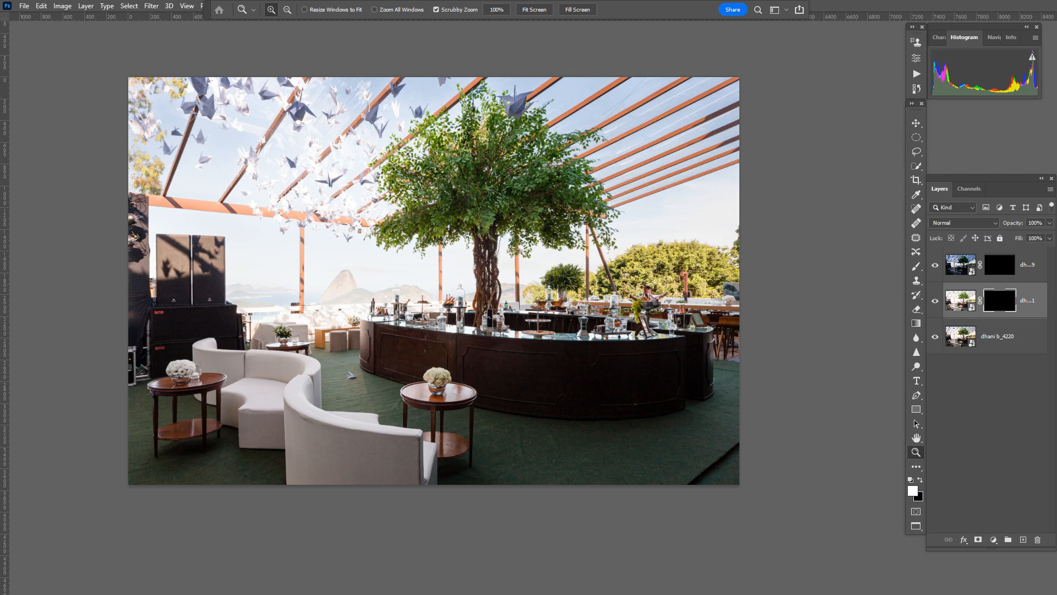
Select the 4221 layer's shadows with Color Range at 39% fuzziness and range 22, and feather the selection by 150 pixels
left_click(960, 301)
left_click(130, 5)
left_click(146, 112)
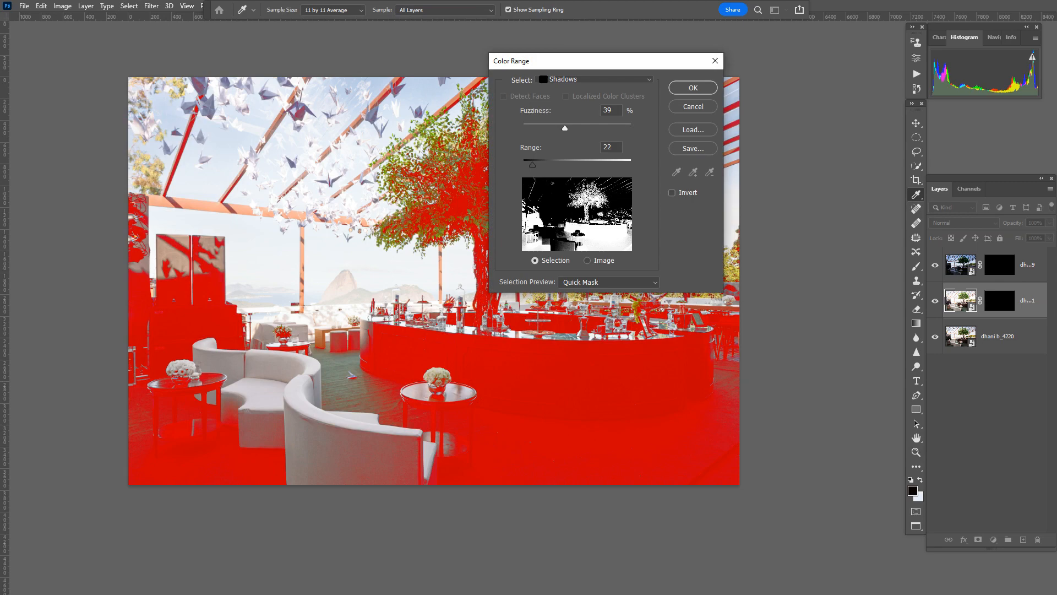
key("Return")
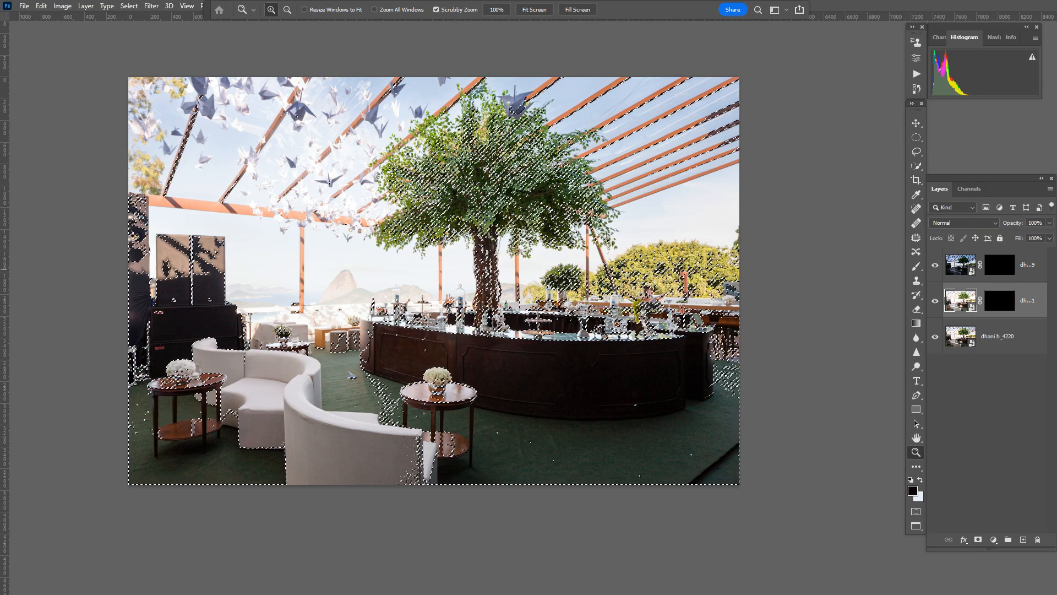
key("shift+F6")
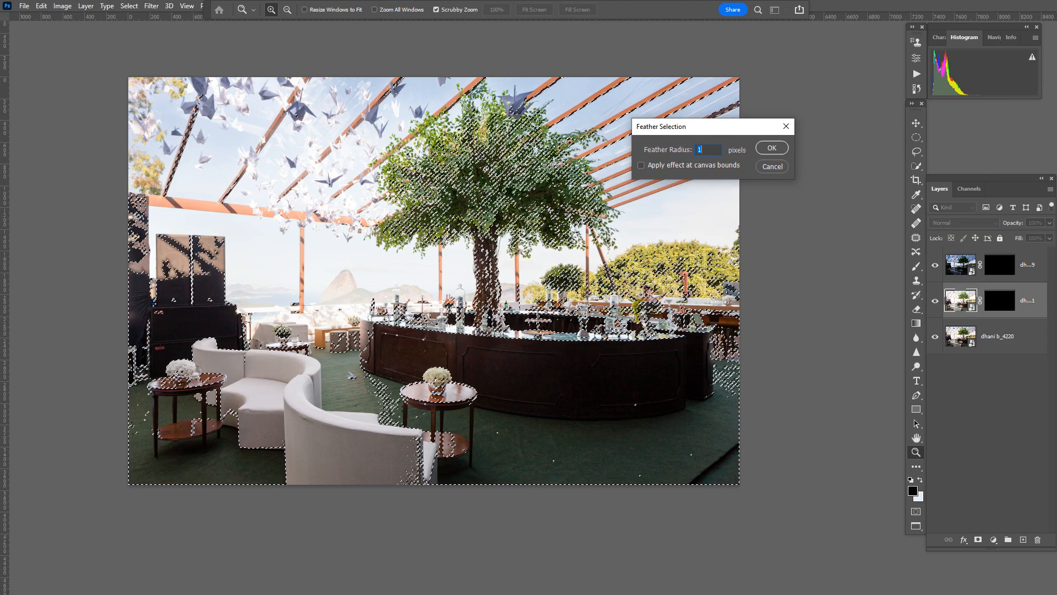
type("150")
key("Return")
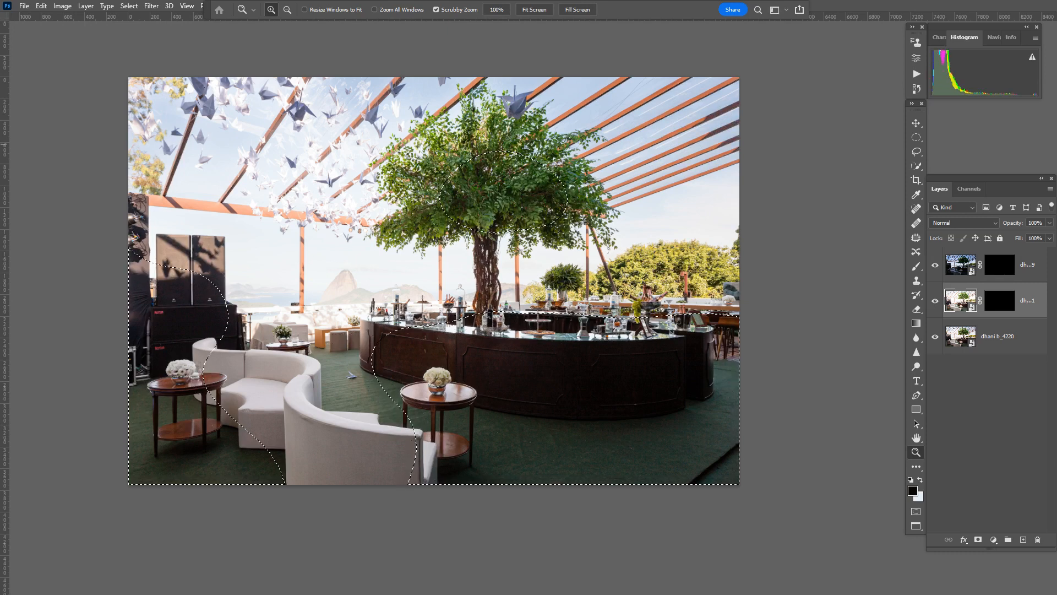
Paint white over the bar front on the 4221 layer's mask, using a 1000-pixel brush at 24% flow
left_click(1000, 300)
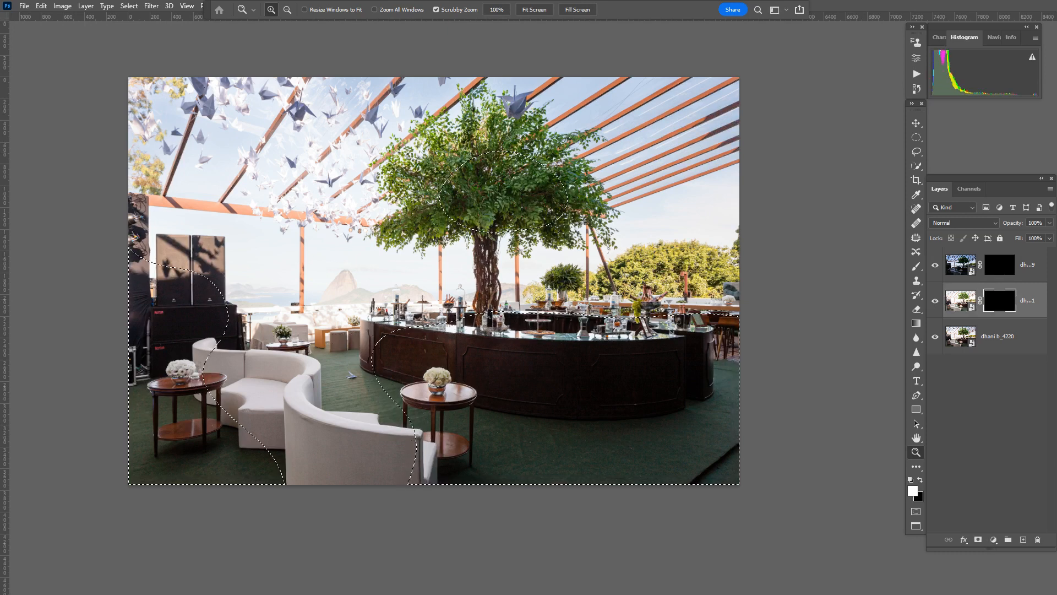
key("b")
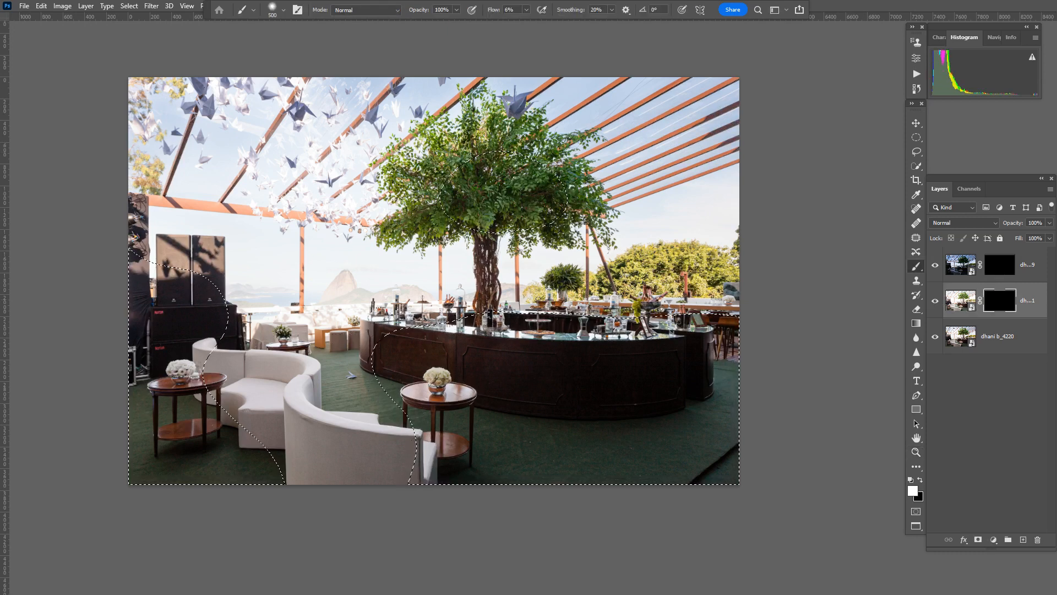
left_click_drag(494, 10, 503, 10)
key("bracketright")
key("bracketright")
mouse_move(440, 375)
left_mouse_down()
mouse_move(727, 362)
mouse_move(598, 370)
mouse_move(737, 322)
mouse_move(606, 366)
mouse_move(463, 355)
mouse_move(435, 386)
mouse_move(688, 357)
mouse_move(726, 322)
left_mouse_up()
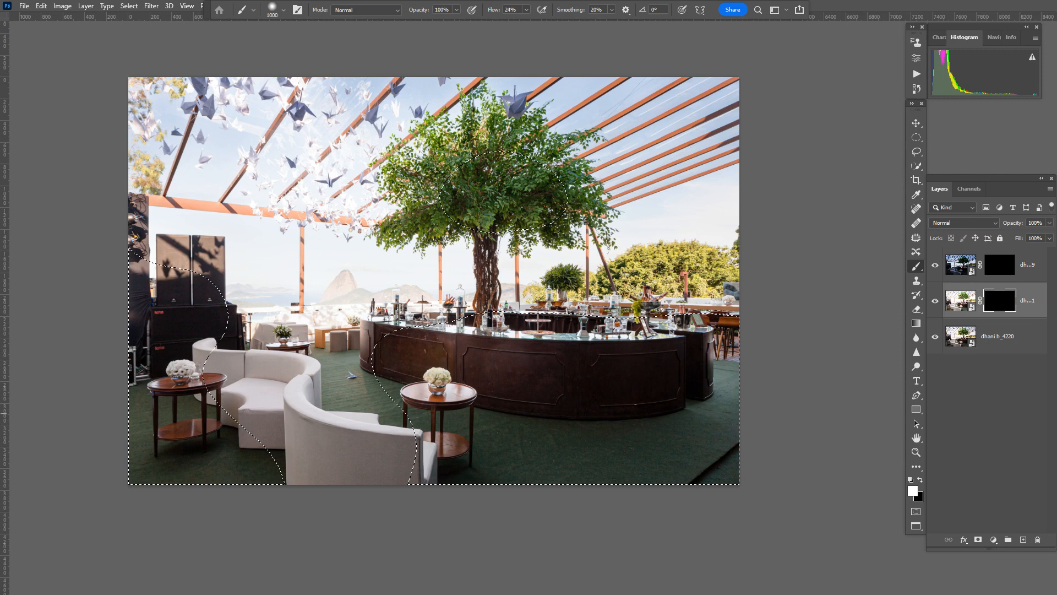
Paint white over the sofas and side table on the 4221 mask with 500- and 250-pixel brushes, and check the mask on its own
key("bracketleft")
left_click_drag(199, 372, 170, 388)
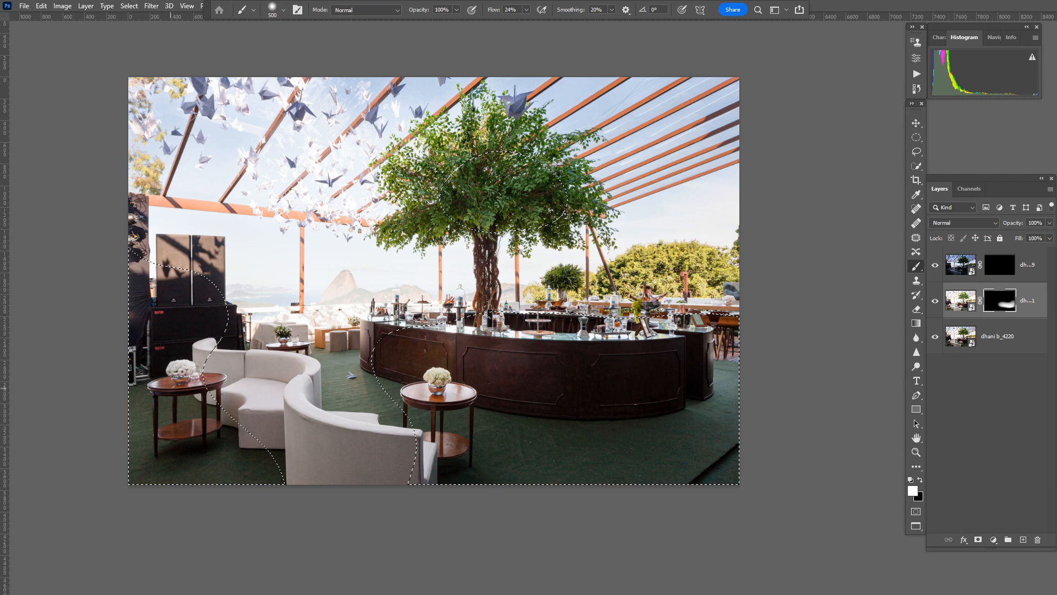
mouse_move(240, 378)
left_mouse_down()
mouse_move(288, 383)
mouse_move(299, 412)
mouse_move(265, 427)
mouse_move(318, 462)
mouse_move(294, 447)
mouse_move(305, 457)
mouse_move(366, 476)
mouse_move(399, 464)
mouse_move(392, 448)
mouse_move(440, 464)
mouse_move(453, 413)
mouse_move(453, 453)
mouse_move(353, 452)
left_mouse_up()
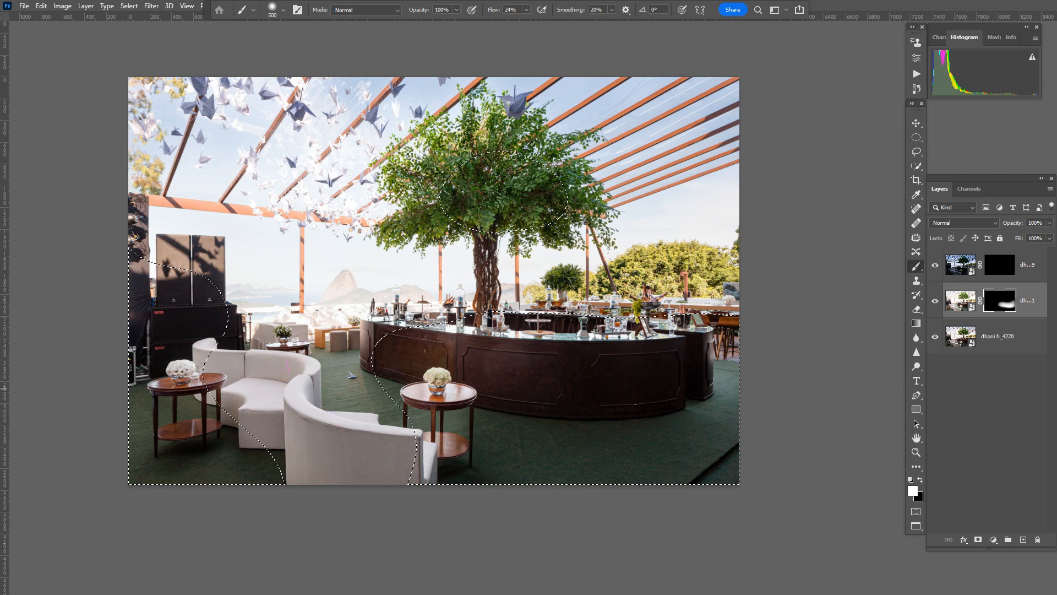
mouse_move(289, 376)
left_mouse_down()
mouse_move(259, 371)
mouse_move(282, 403)
mouse_move(308, 413)
mouse_move(308, 402)
mouse_move(289, 431)
mouse_move(285, 401)
left_mouse_up()
key("bracketleft")
left_click(1000, 301, "alt")
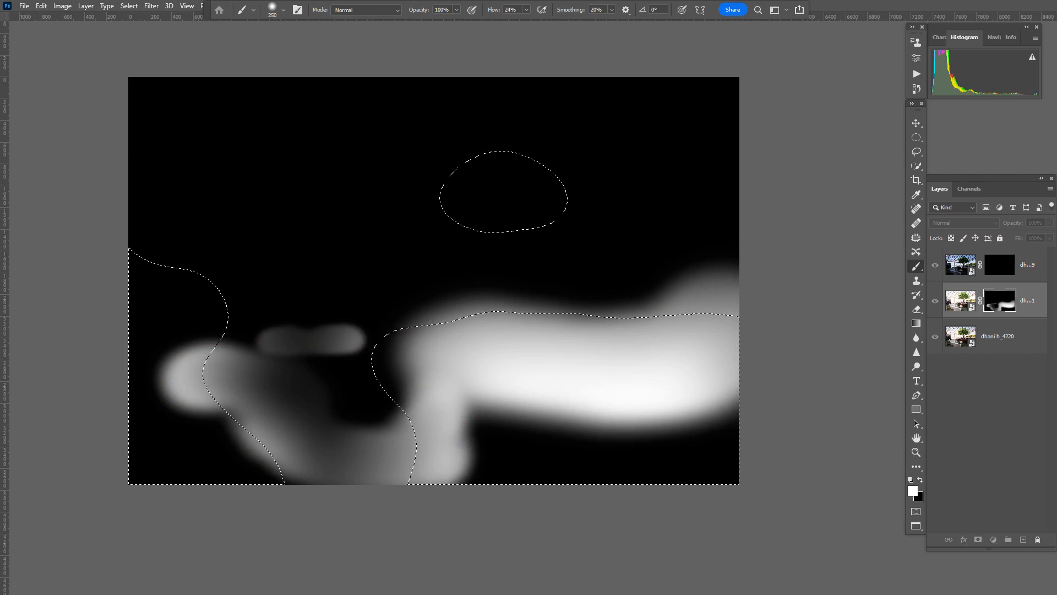
left_click(1000, 301, "alt")
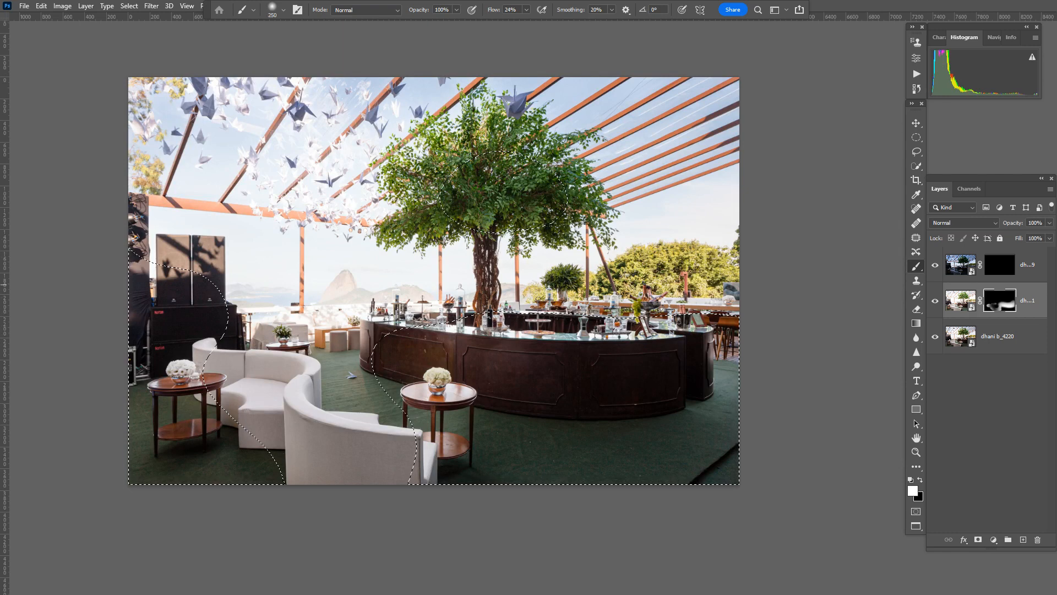
Brush white over the tree trunk on the 4221 mask with the 250-pixel brush, inspect the tree up close, and clear the selection
left_click_drag(484, 285, 487, 242)
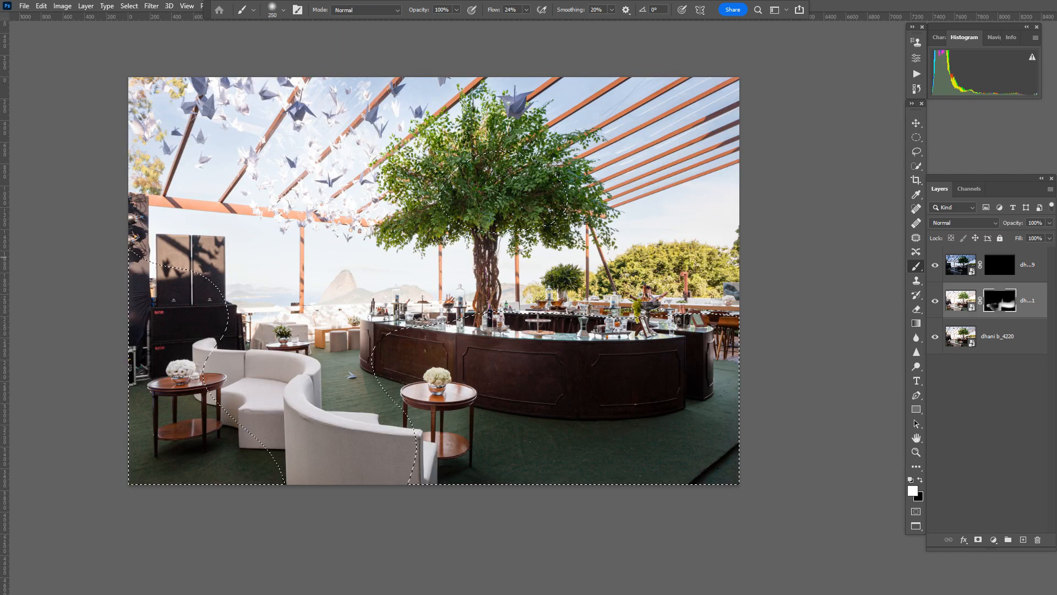
key("ctrl+z")
mouse_move(488, 254)
left_mouse_down()
mouse_move(486, 245)
mouse_move(483, 267)
left_mouse_up()
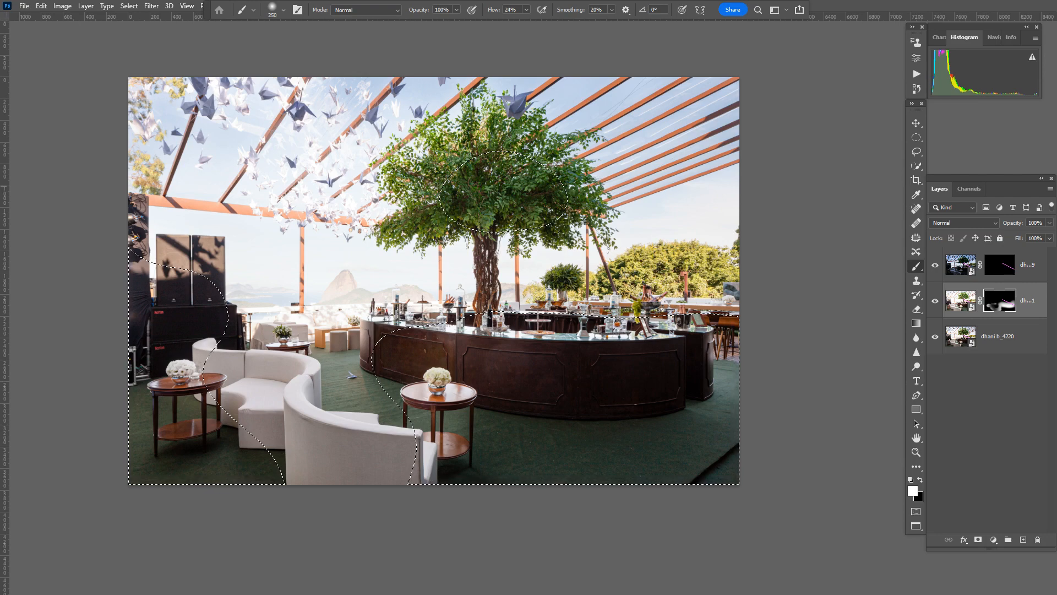
key("ctrl+space")
left_click_drag(496, 177, 600, 158)
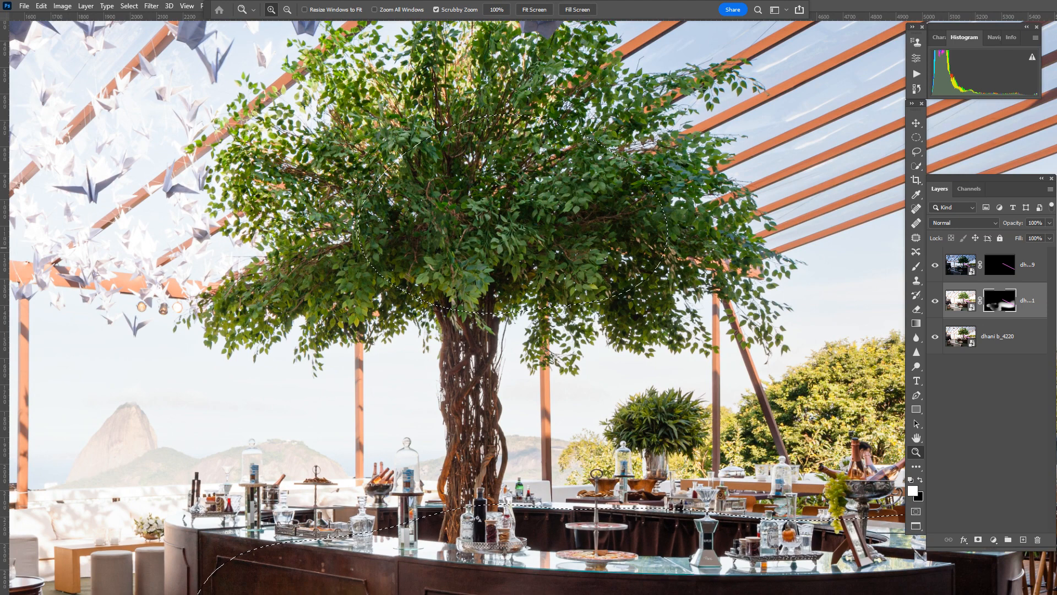
key("ctrl+0")
key("ctrl+d")
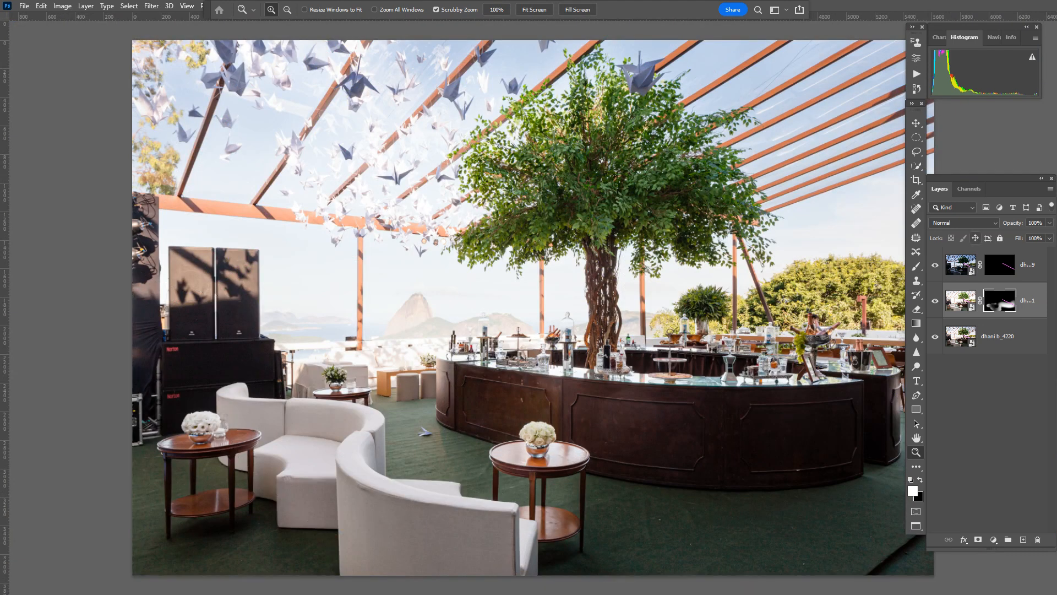
Compare the blend with the 4221 layer hidden and shown, looking at the bar area
left_click(935, 300)
left_click(935, 301)
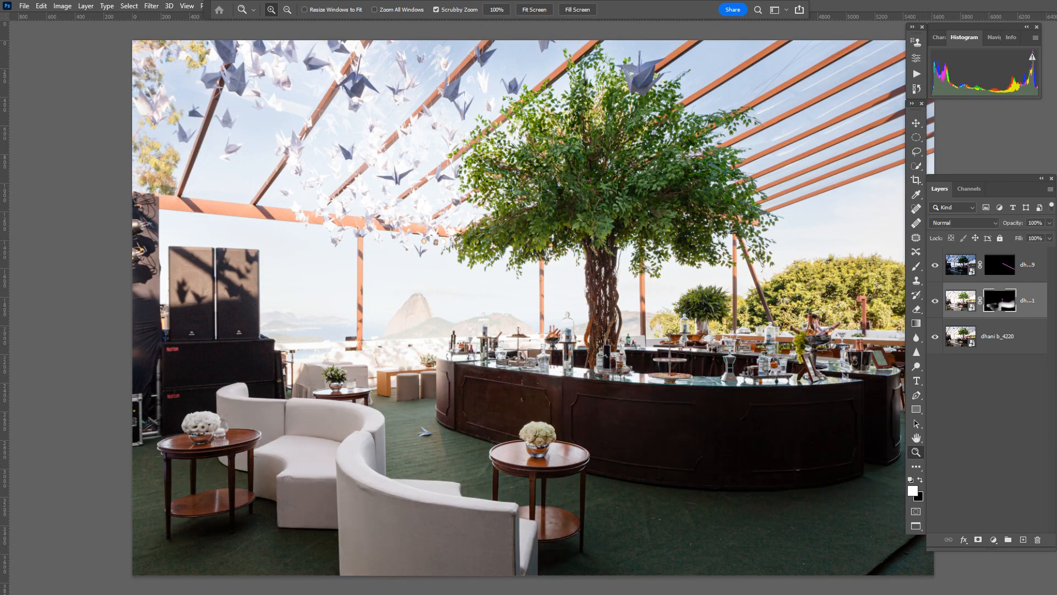
left_click_drag(754, 325, 491, 260)
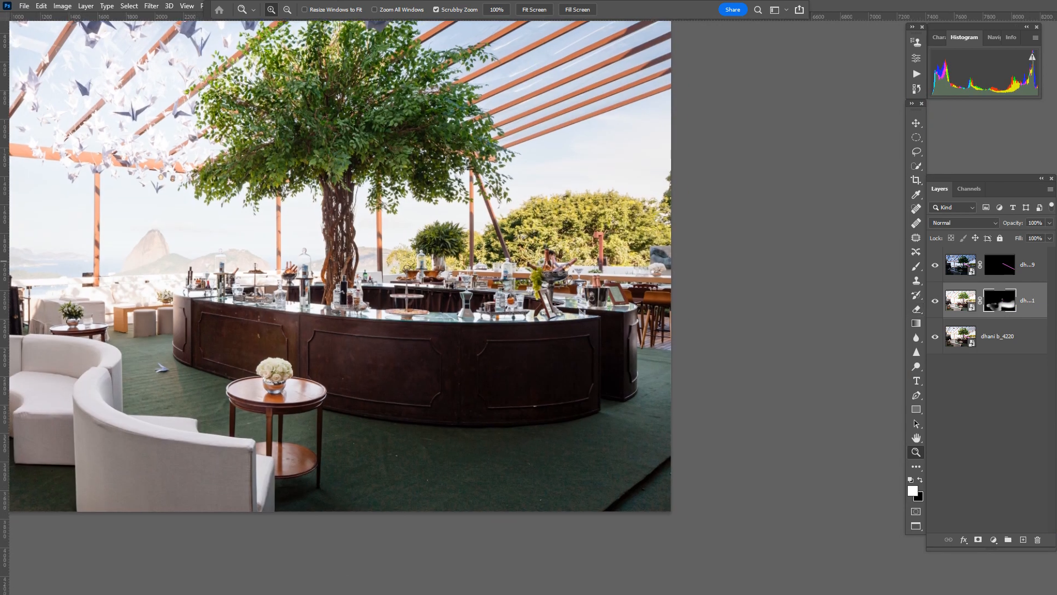
left_click_drag(406, 267, 432, 288)
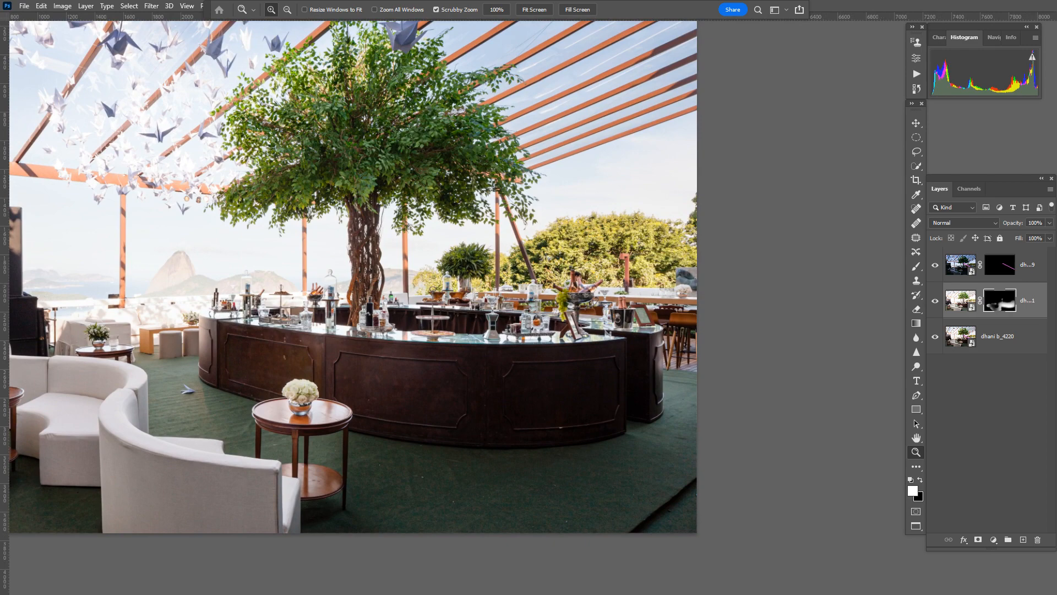
Open the 4221 layer in Camera Raw and set Exposure to +0.35, Highlights to -59 and Texture to +42
key("ctrl+2")
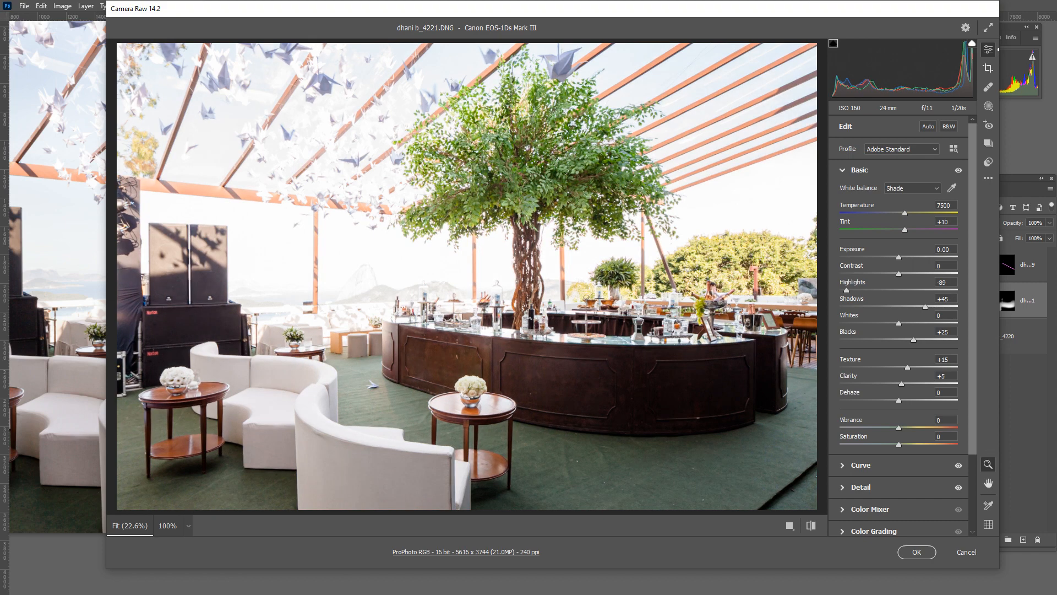
left_click_drag(898, 257, 903, 257)
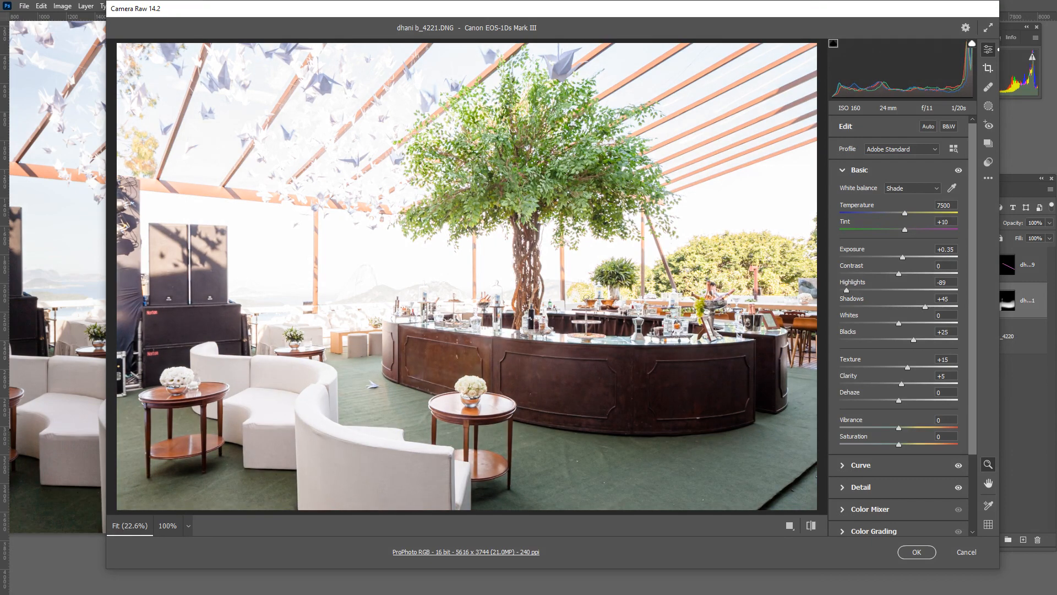
mouse_move(846, 291)
left_mouse_down()
mouse_move(873, 290)
mouse_move(864, 290)
left_mouse_up()
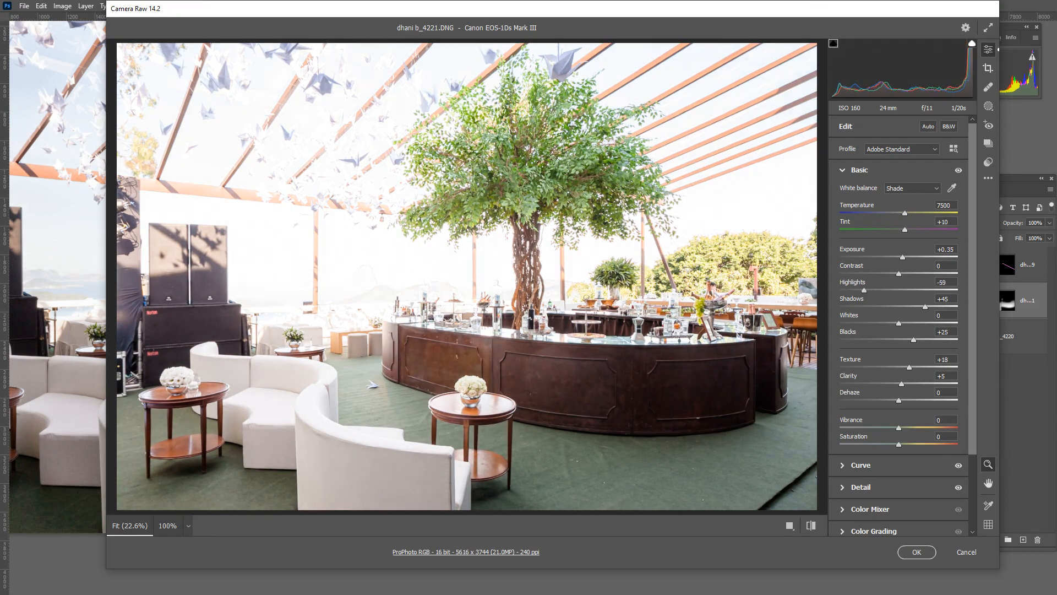
left_click_drag(909, 367, 924, 367)
scroll(898, 325, "down", 3)
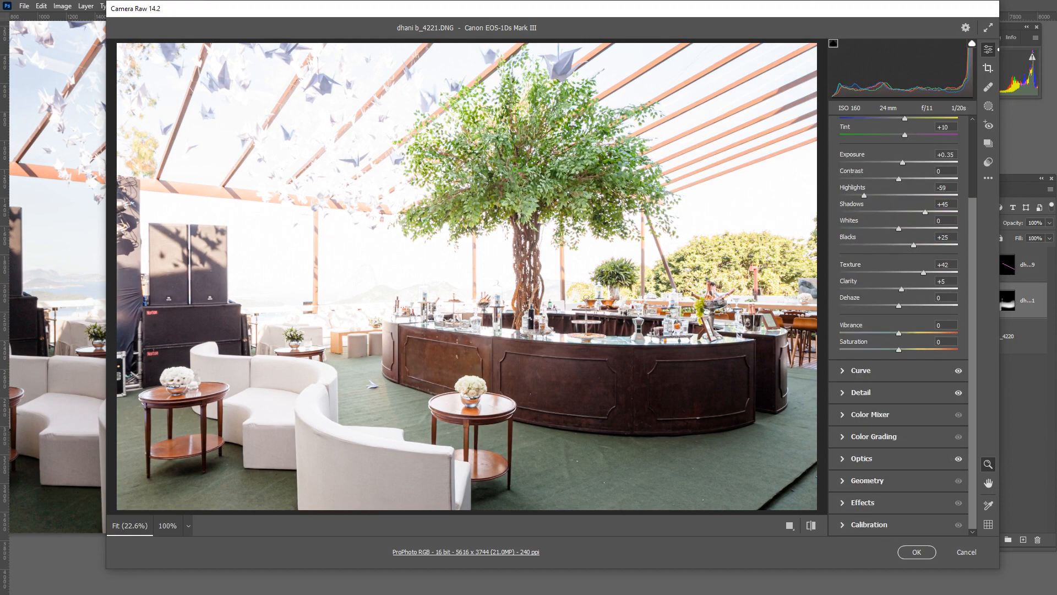
Increase the noise reduction in the 4221 layer's Detail settings and apply the raw adjustments
left_click(860, 393)
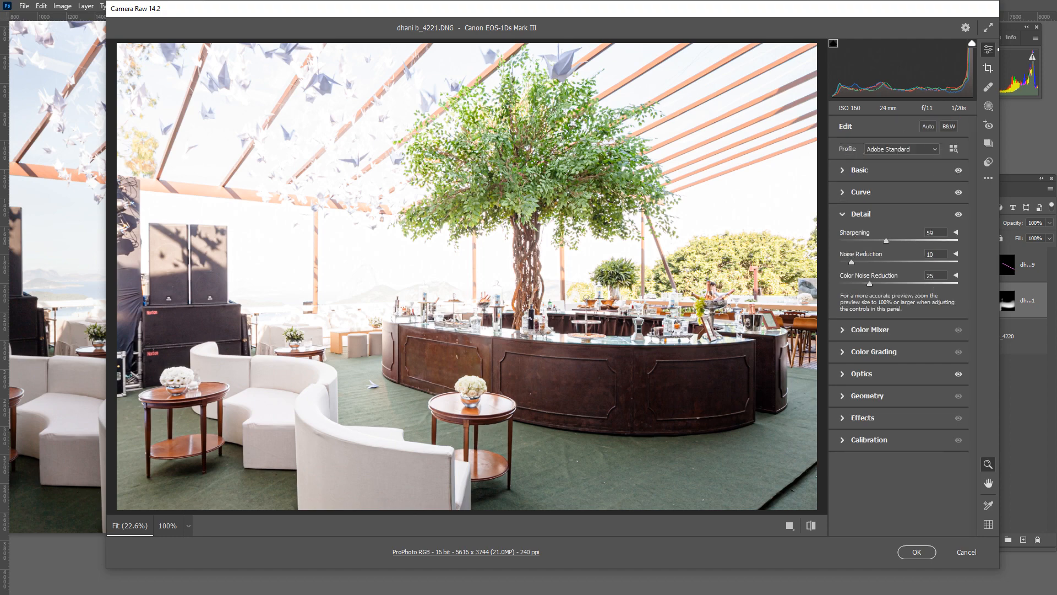
left_click_drag(852, 262, 859, 262)
left_click(916, 552)
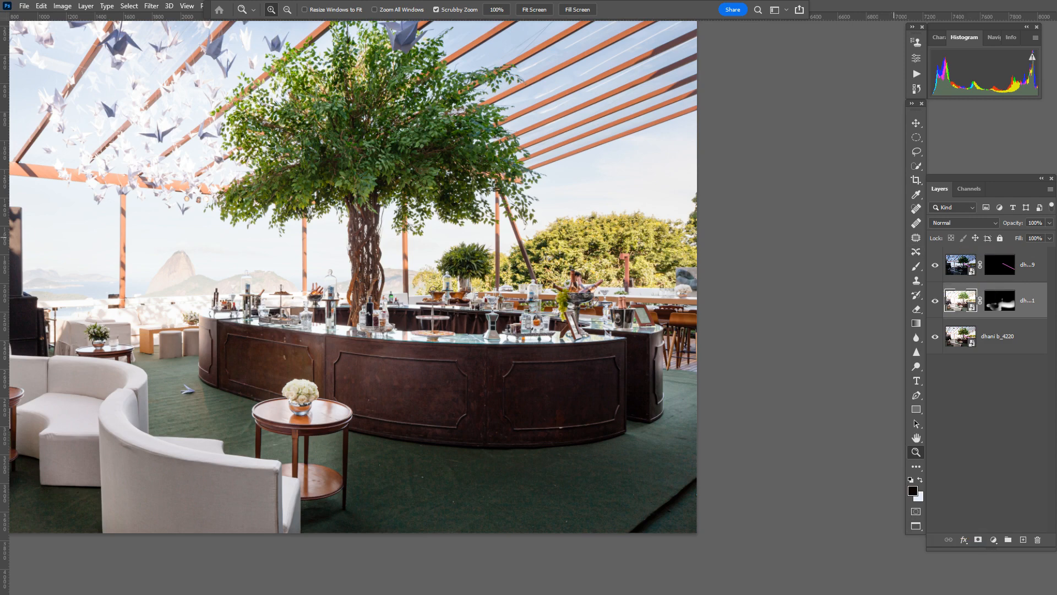
Select the top, darkest exposure layer's image and make a Color Range Highlights selection with 26% fuzziness and range 203
key("ctrl+0")
left_click_drag(496, 218, 417, 209)
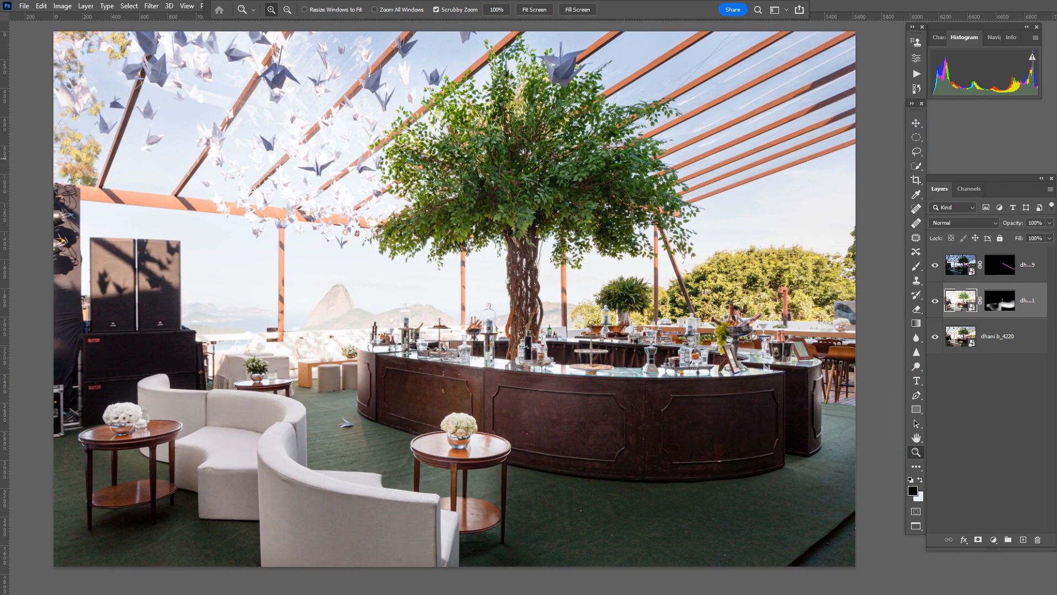
left_click(960, 266)
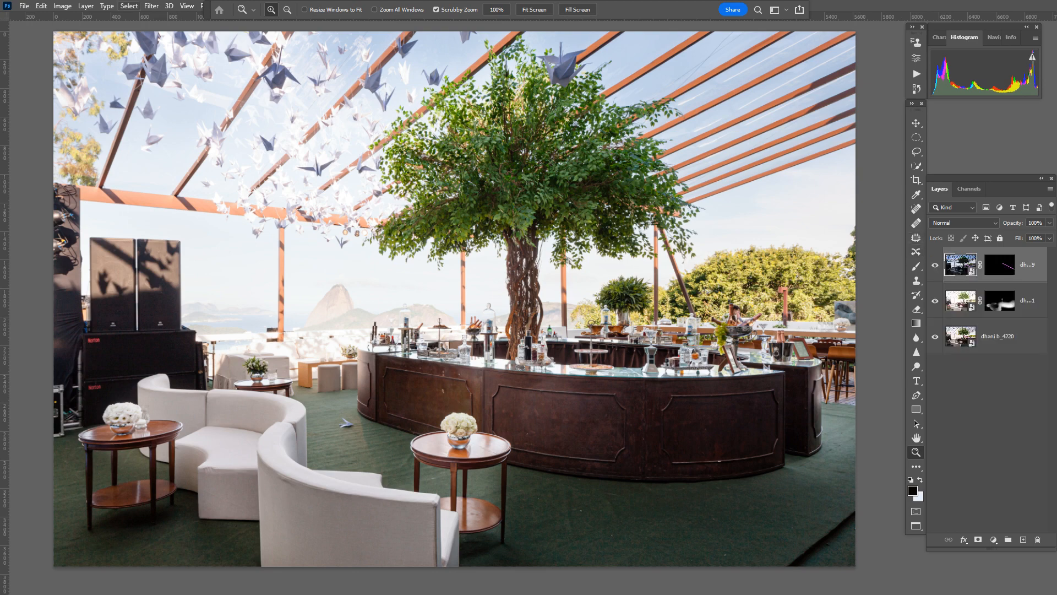
left_click(128, 6)
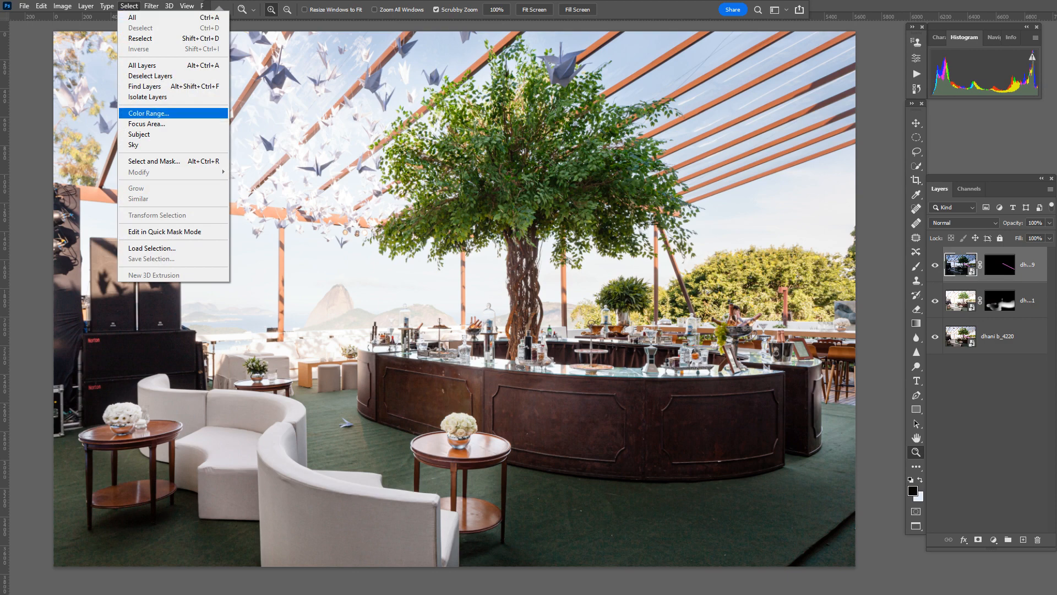
left_click(149, 113)
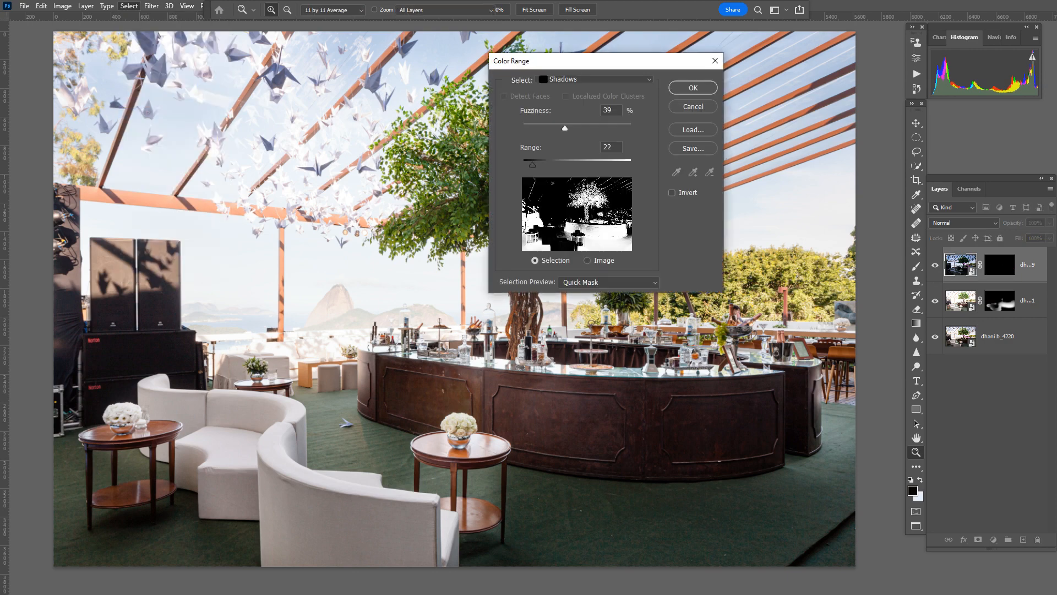
left_click(594, 79)
left_click(583, 183)
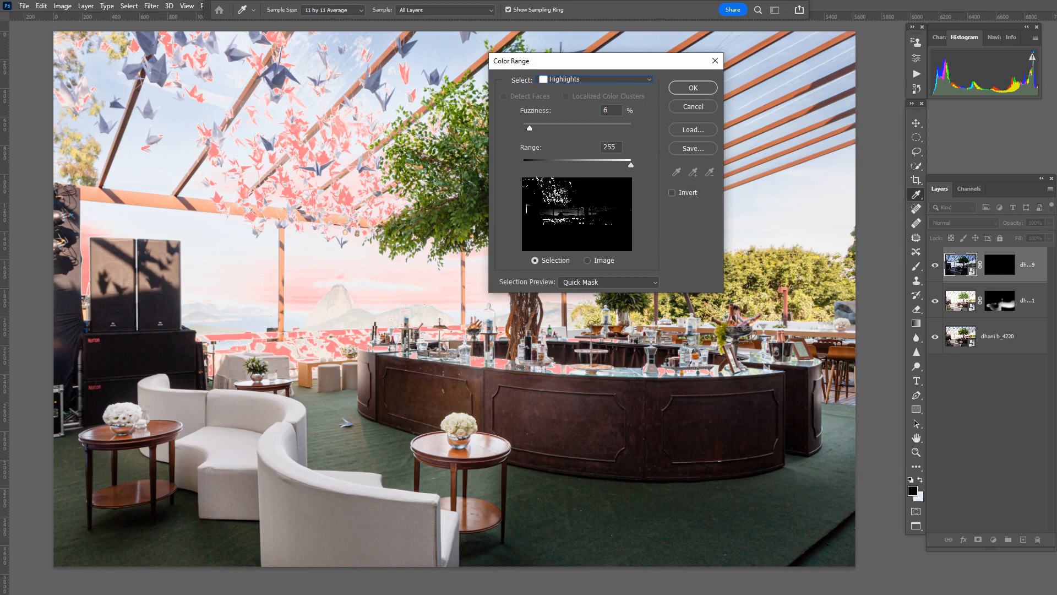
left_click_drag(631, 164, 614, 165)
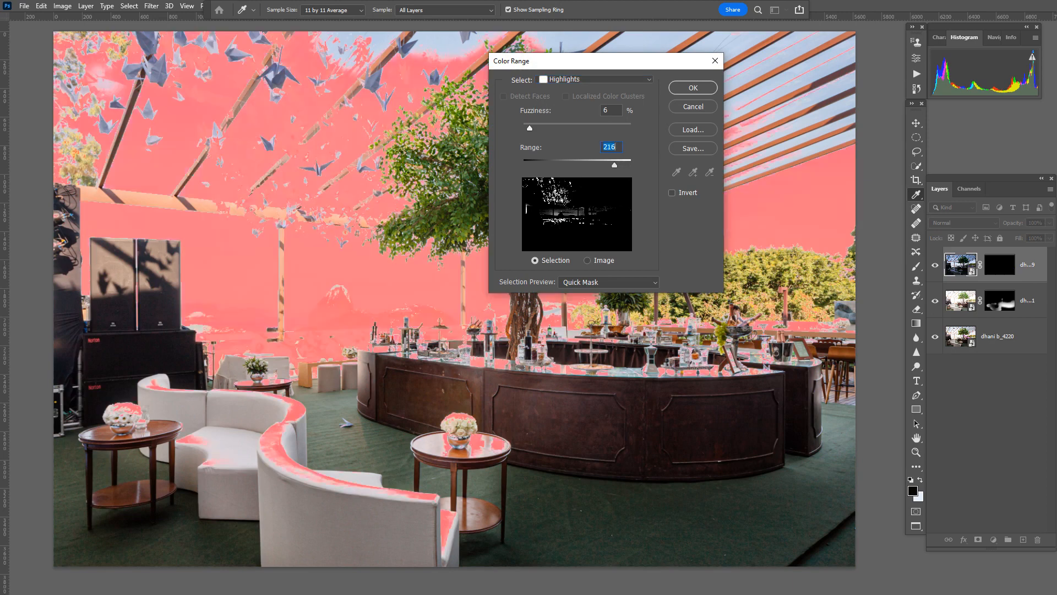
mouse_move(529, 128)
left_mouse_down()
mouse_move(578, 127)
mouse_move(551, 128)
left_mouse_up()
left_click_drag(614, 165, 609, 164)
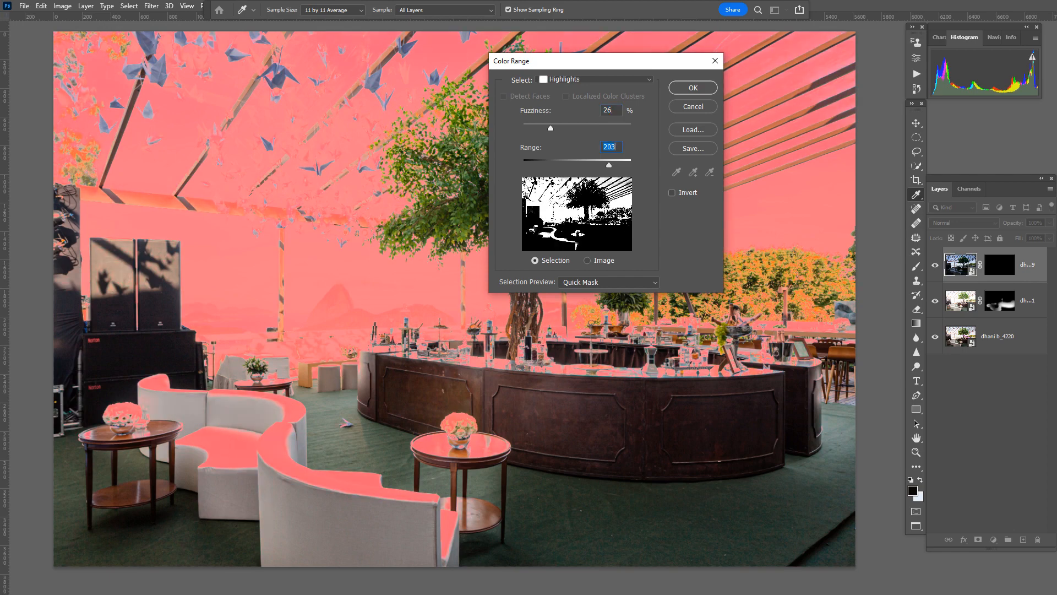
key("Return")
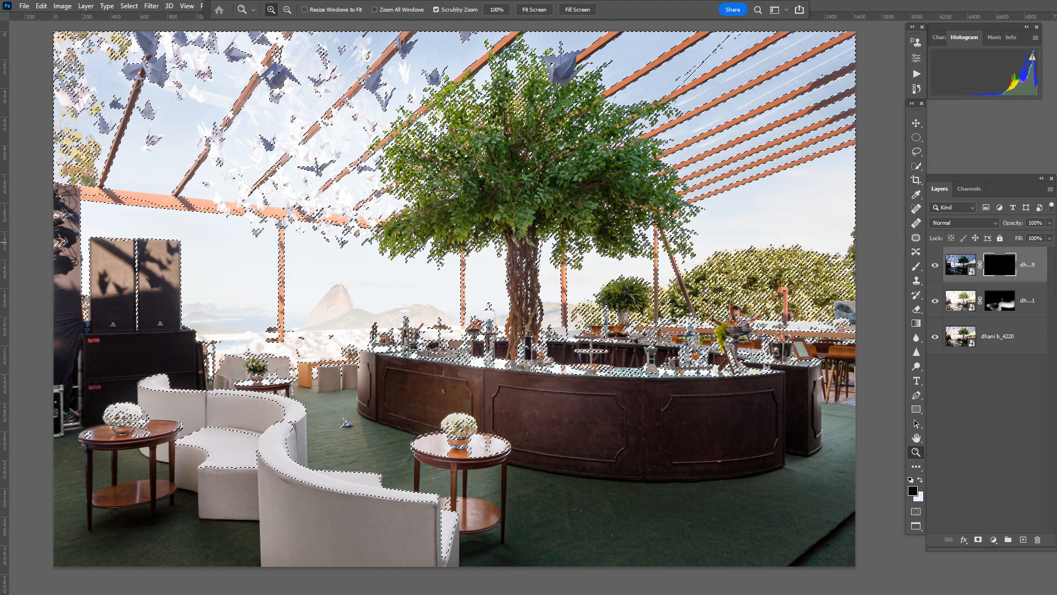
Make white the painting colour for the top layer's mask and feather the highlights selection
key("d")
key("shift+F6")
key("Return")
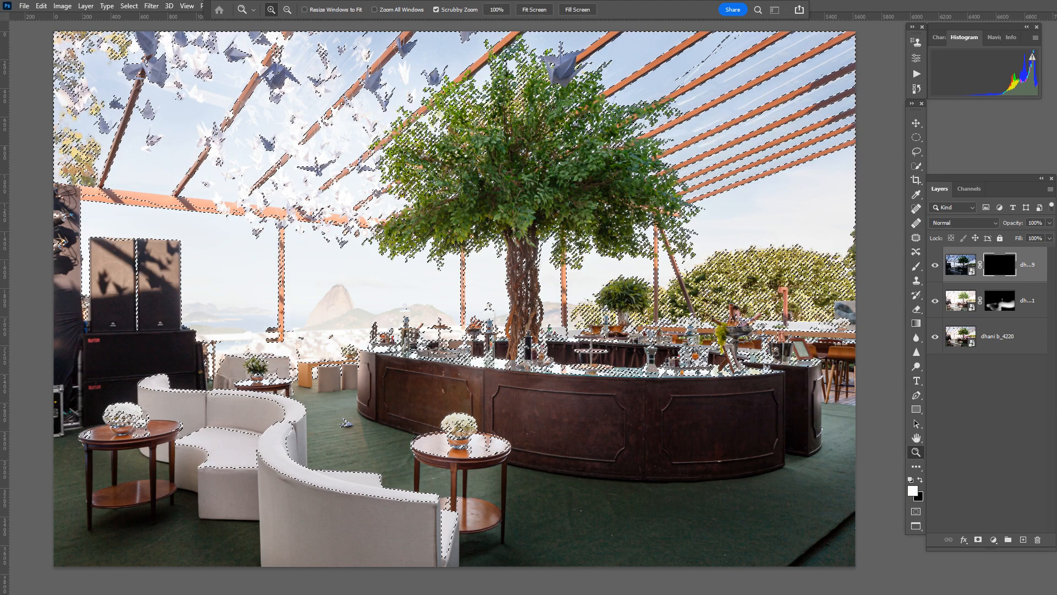
Paint white over the sky and hanging paper birds on the top layer's mask with a 1700 px brush at 36% flow
key("b")
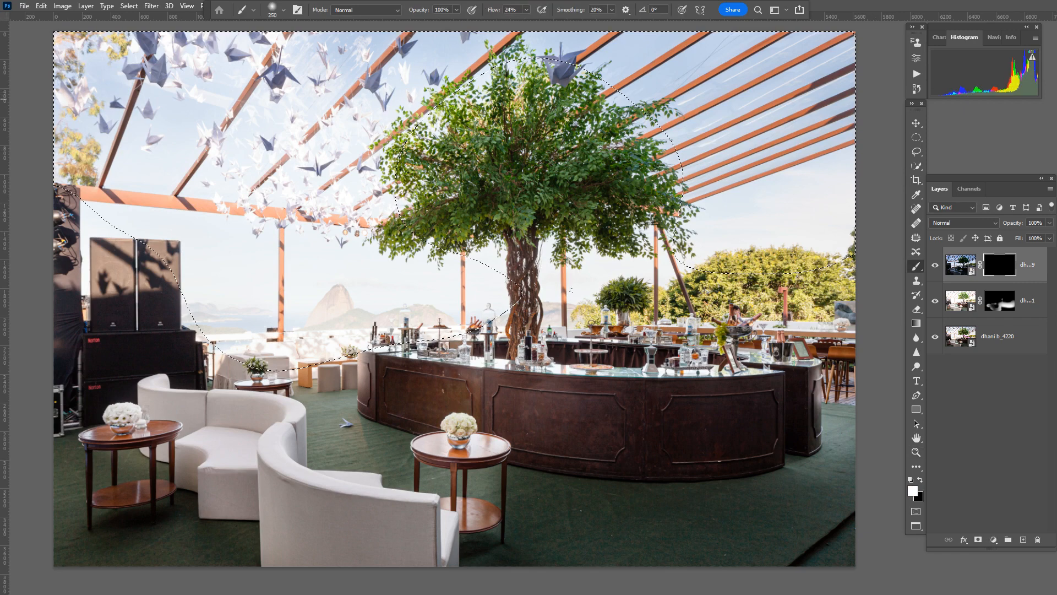
key("bracketright")
key("bracketright")
key("bracketright")
key("bracketright")
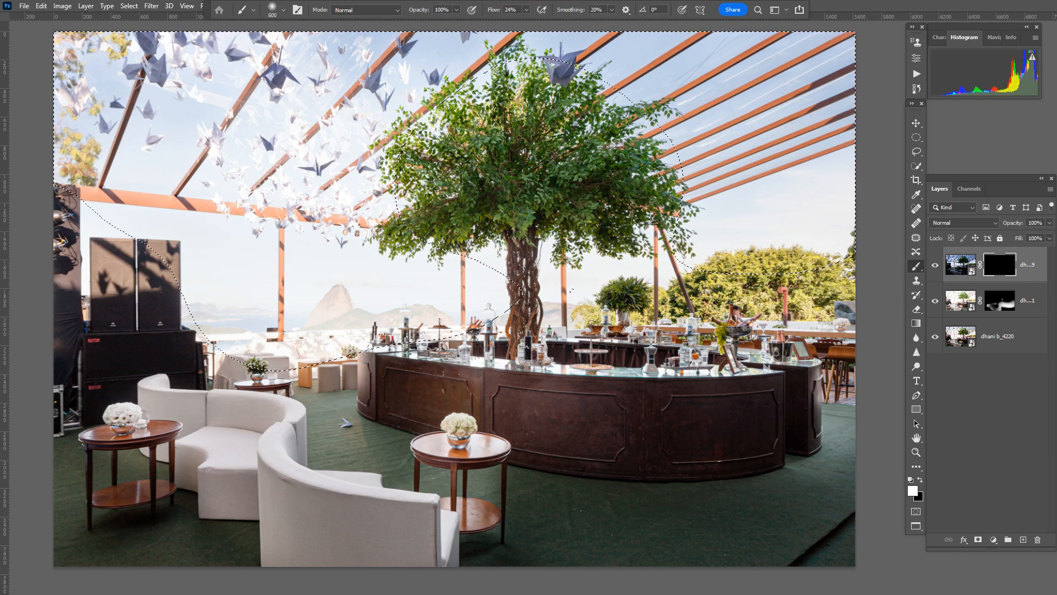
key("shift+3")
key("shift+6")
key("bracketright")
key("bracketright")
key("bracketright")
key("bracketright")
key("bracketright")
key("bracketright")
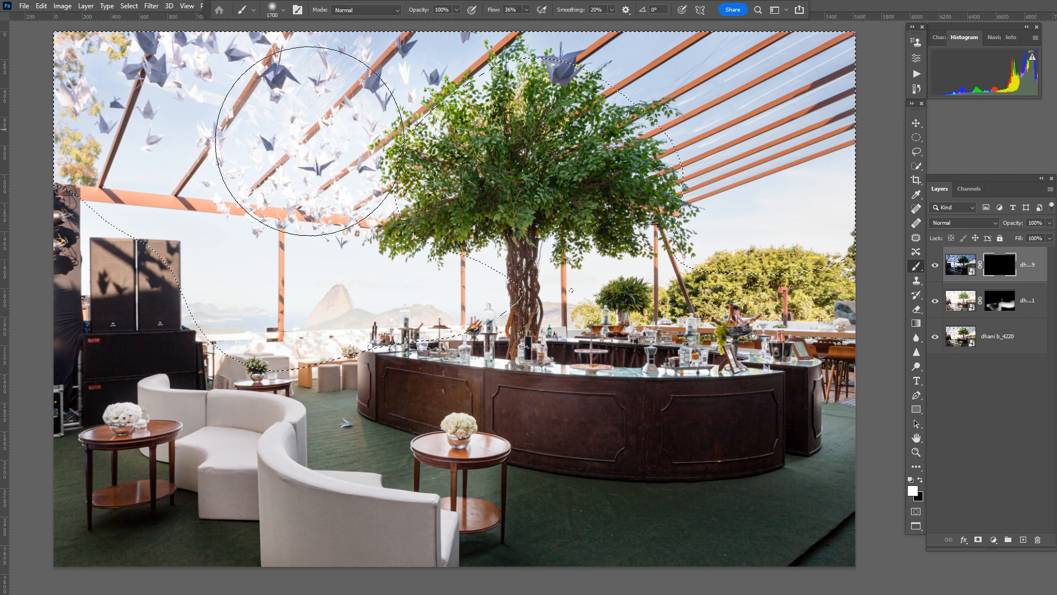
mouse_move(346, 148)
left_mouse_down()
mouse_move(365, 131)
mouse_move(319, 129)
mouse_move(285, 115)
mouse_move(294, 109)
mouse_move(325, 135)
mouse_move(358, 137)
mouse_move(358, 185)
mouse_move(276, 171)
mouse_move(266, 115)
mouse_move(246, 98)
mouse_move(197, 100)
mouse_move(100, 174)
mouse_move(100, 194)
mouse_move(148, 231)
mouse_move(190, 227)
mouse_move(203, 266)
mouse_move(181, 295)
mouse_move(226, 306)
mouse_move(468, 296)
mouse_move(363, 302)
mouse_move(437, 301)
mouse_move(340, 289)
mouse_move(423, 289)
mouse_move(776, 221)
mouse_move(787, 228)
mouse_move(782, 219)
mouse_move(791, 227)
mouse_move(767, 222)
mouse_move(771, 212)
mouse_move(711, 150)
mouse_move(493, 2)
mouse_move(575, 1)
left_mouse_up()
Paint the sky behind the canopy beams into the top layer's mask with a 1500 px brush, from above the hedge to the upper edge
key("bracketleft")
key("bracketleft")
key("bracketleft")
key("bracketleft")
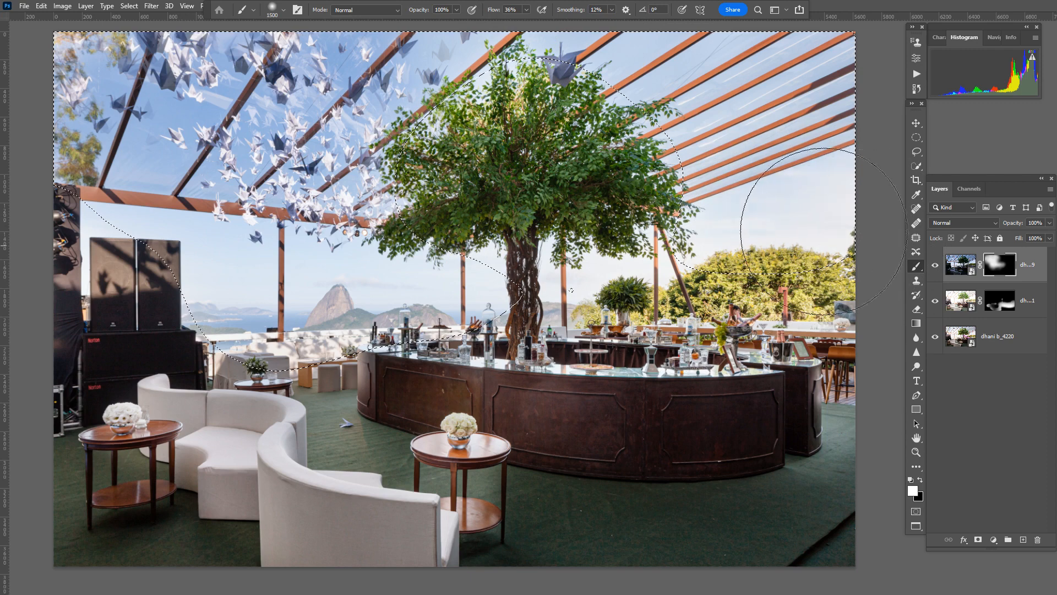
mouse_move(785, 223)
left_mouse_down()
mouse_move(625, 149)
mouse_move(575, 71)
mouse_move(584, 121)
mouse_move(551, 165)
mouse_move(352, 176)
mouse_move(35, 50)
mouse_move(176, 105)
mouse_move(308, 99)
mouse_move(477, 54)
mouse_move(380, 71)
mouse_move(423, 43)
mouse_move(330, 61)
mouse_move(94, 50)
mouse_move(418, 38)
left_mouse_up()
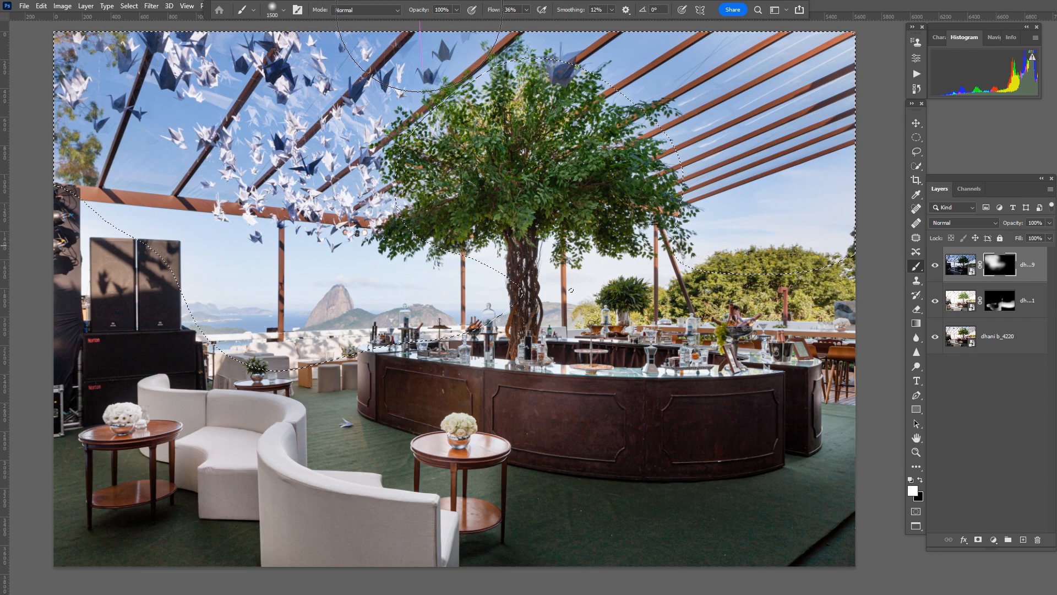
left_click_drag(419, 38, 419, 8)
Paint over the hanging paper cranes beside the tree on the top layer's mask with a 500 px brush
key("bracketleft")
key("bracketleft")
key("bracketleft")
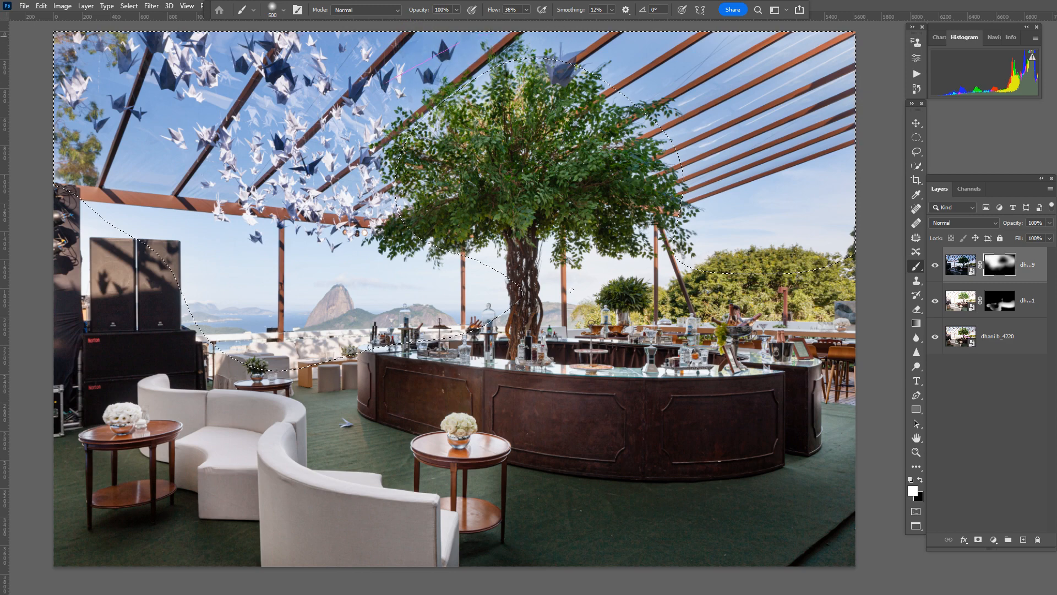
left_click_drag(385, 82, 338, 87)
mouse_move(270, 146)
left_mouse_down()
mouse_move(330, 214)
mouse_move(325, 240)
left_mouse_up()
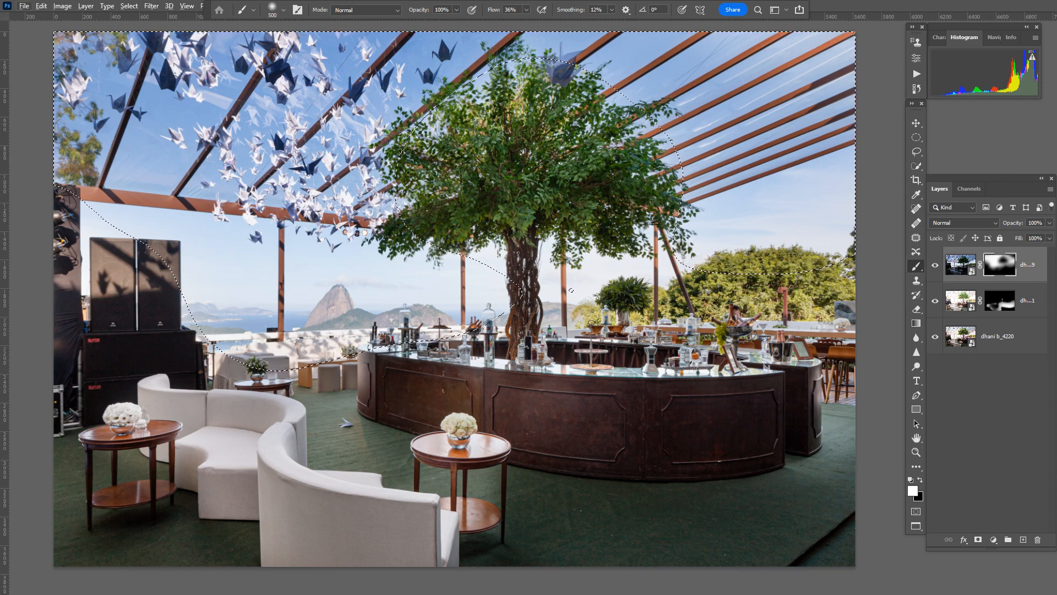
Display the top layer's mask alone, whiten its upper-left area with an 1100 px brush, and return to the image view
left_click(1000, 265, "alt")
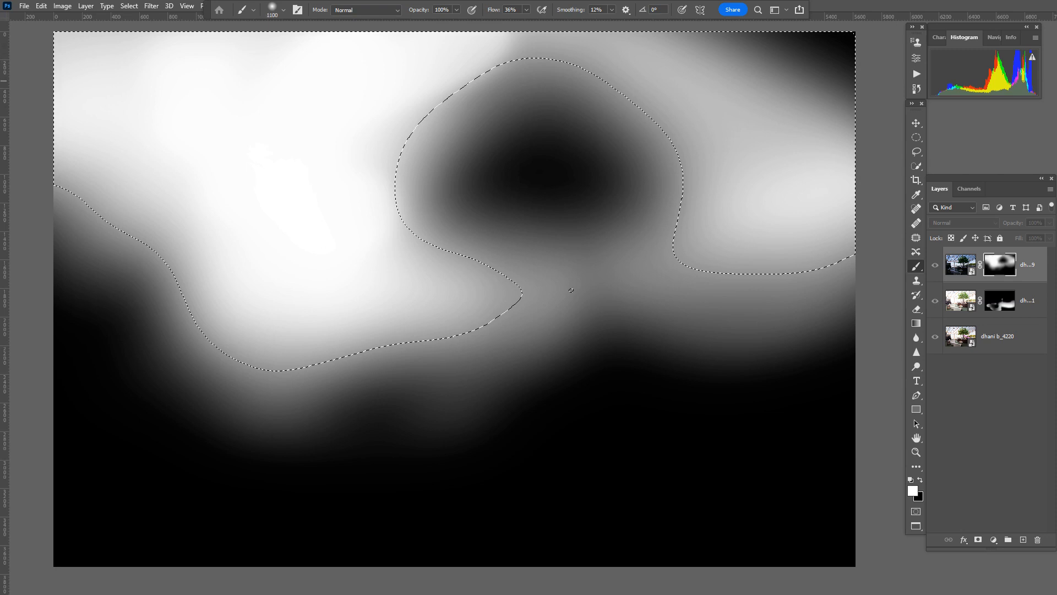
mouse_move(286, 81)
left_mouse_down()
mouse_move(86, 95)
mouse_move(136, 32)
mouse_move(153, 154)
mouse_move(114, 130)
mouse_move(95, 145)
left_mouse_up()
mouse_move(144, 95)
left_mouse_down()
mouse_move(165, 96)
mouse_move(145, 79)
mouse_move(101, 89)
mouse_move(76, 79)
mouse_move(128, 78)
mouse_move(69, 72)
mouse_move(94, 146)
left_mouse_up()
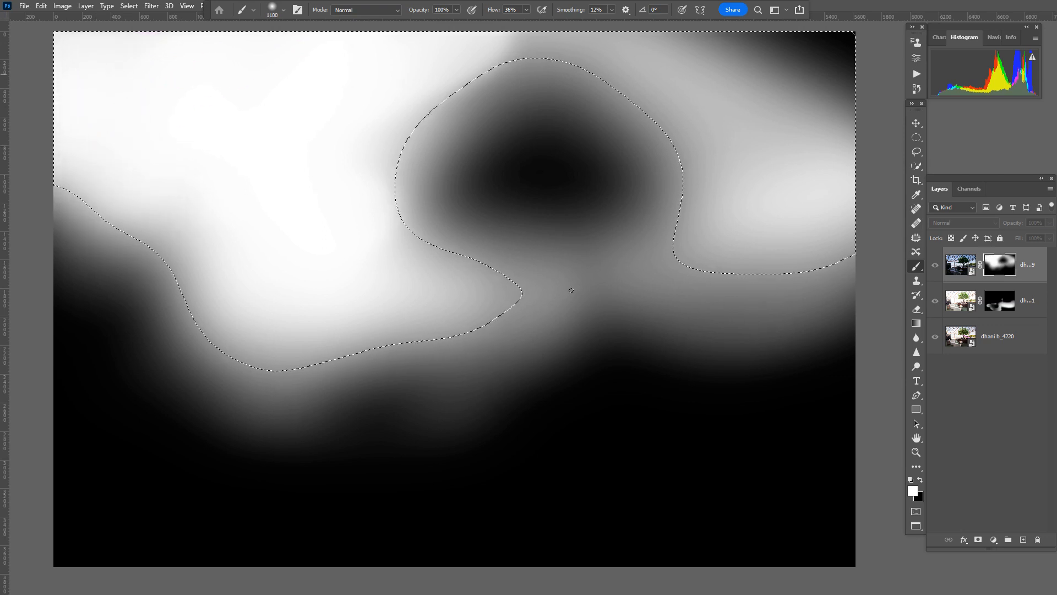
left_click(1000, 265, "alt")
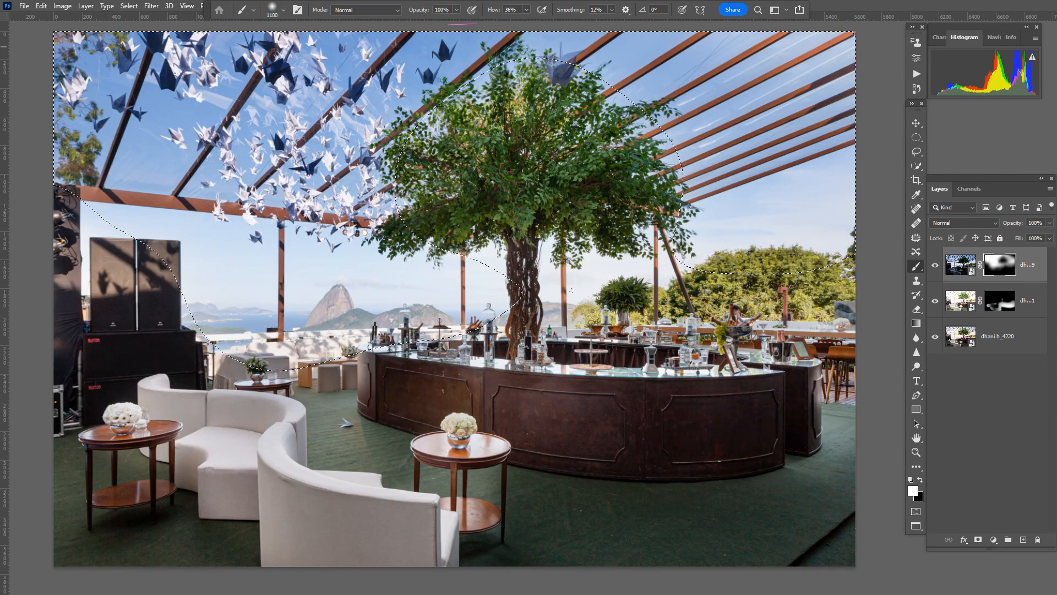
Paint white on the top layer's mask from the left canopy area down over the loudspeakers
mouse_move(221, 64)
left_mouse_down()
mouse_move(264, 42)
mouse_move(159, 55)
mouse_move(242, 159)
mouse_move(277, 273)
mouse_move(317, 289)
mouse_move(189, 282)
left_mouse_up()
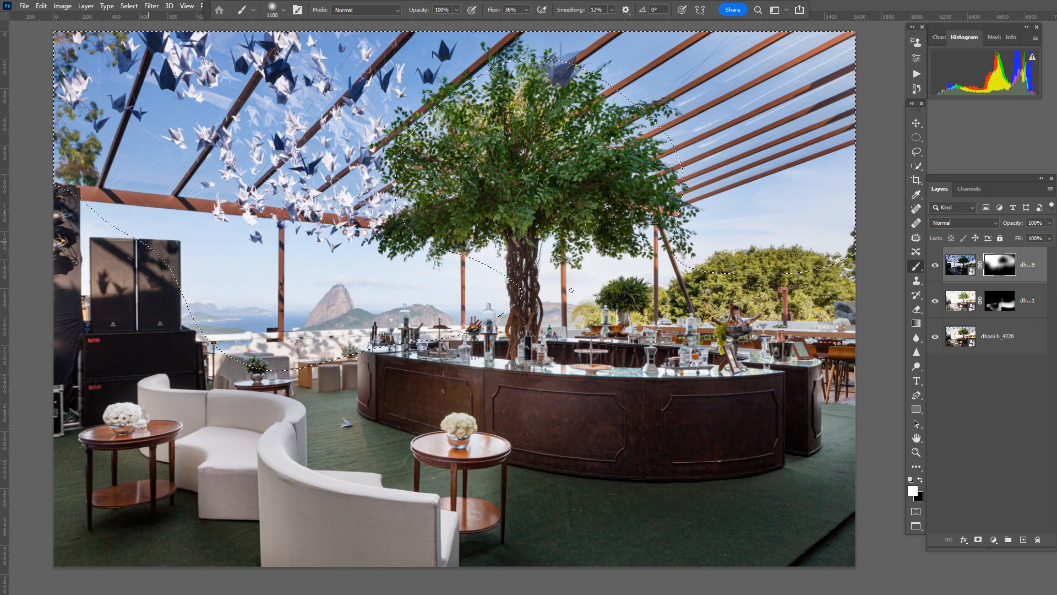
mouse_move(97, 235)
left_mouse_down()
mouse_move(43, 248)
mouse_move(72, 348)
left_mouse_up()
mouse_move(154, 297)
left_mouse_down()
mouse_move(120, 325)
mouse_move(182, 334)
left_mouse_up()
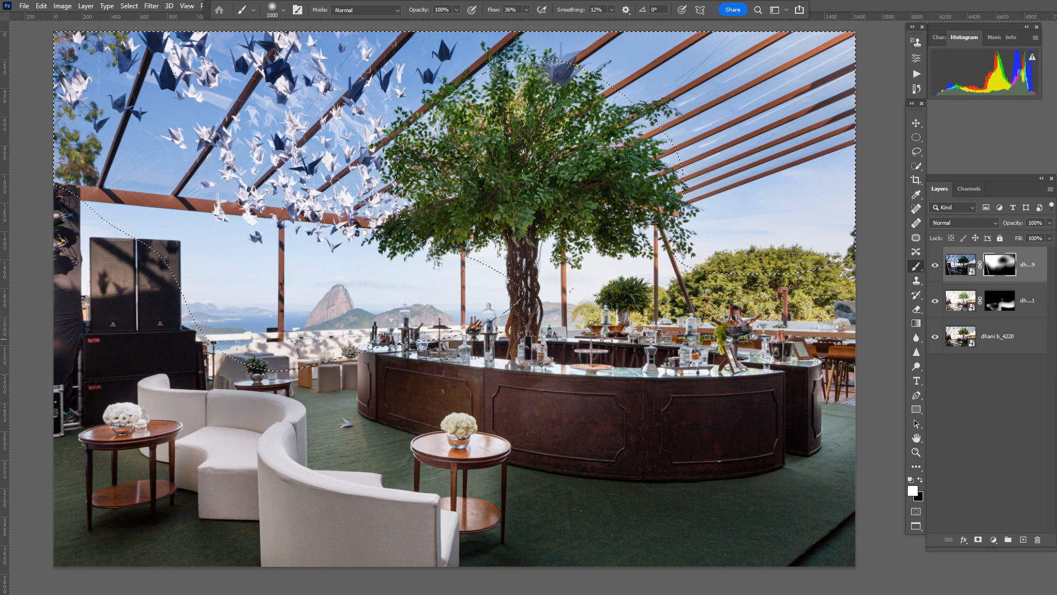
Reduce the brush to 250 px and deselect the feathered highlights selection
key("bracketleft")
key("bracketleft")
key("bracketleft")
key("bracketleft")
key("bracketleft")
key("bracketleft")
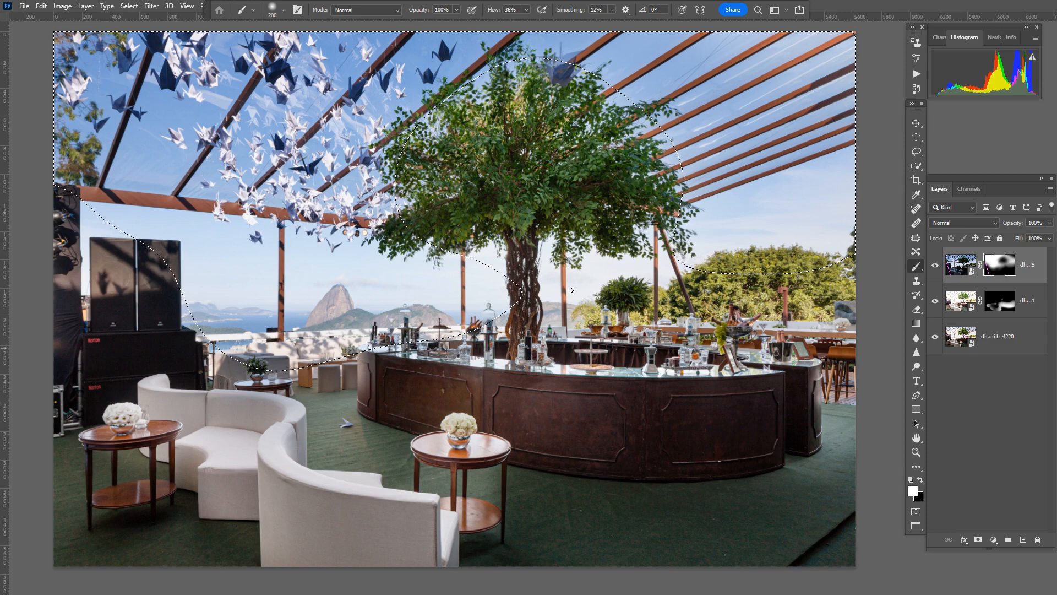
key("bracketright")
key("bracketright")
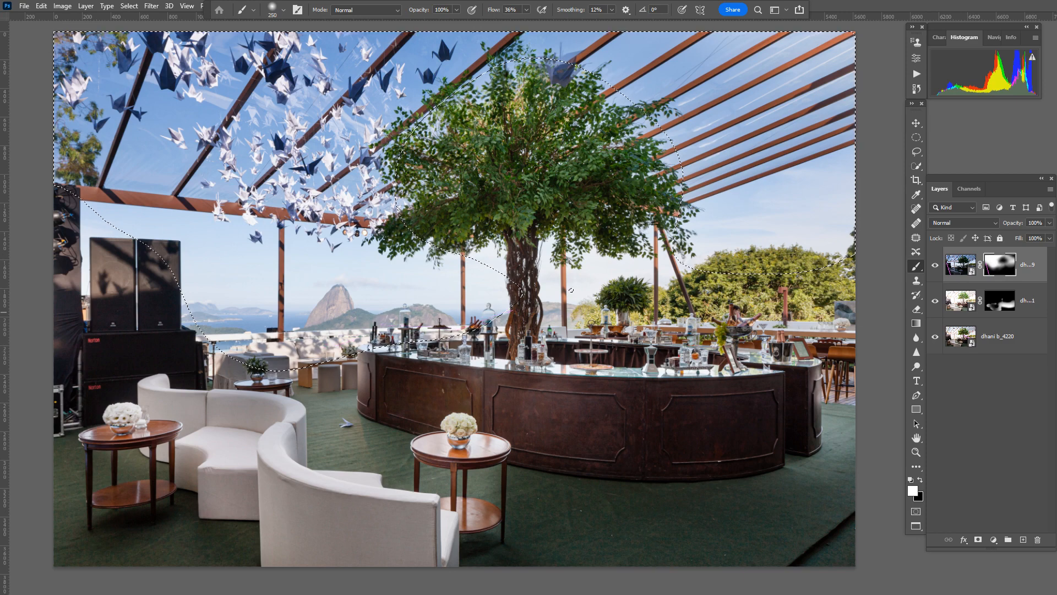
key("ctrl+d")
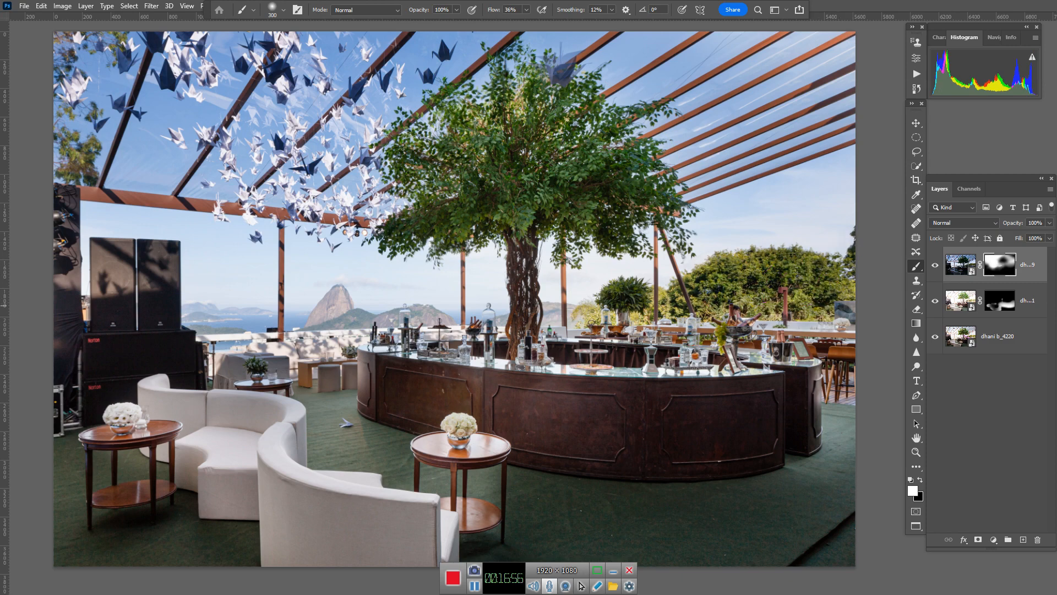
Set the mask brush to 100 px and its flow to 6%
key("bracketleft")
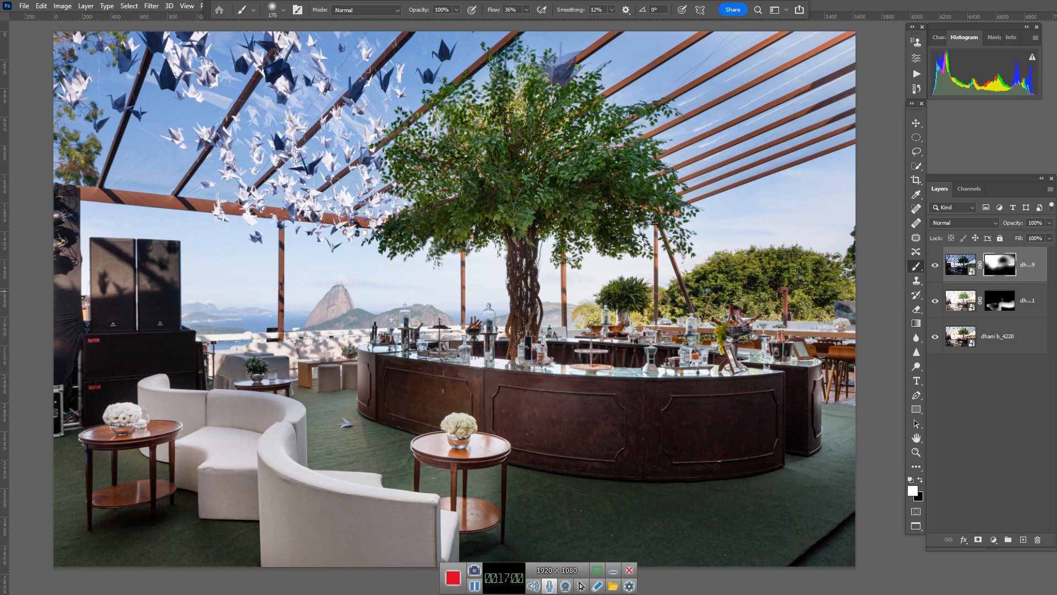
key("bracketleft")
key("bracketleft")
key("bracketleft")
left_click_drag(493, 10, 477, 10)
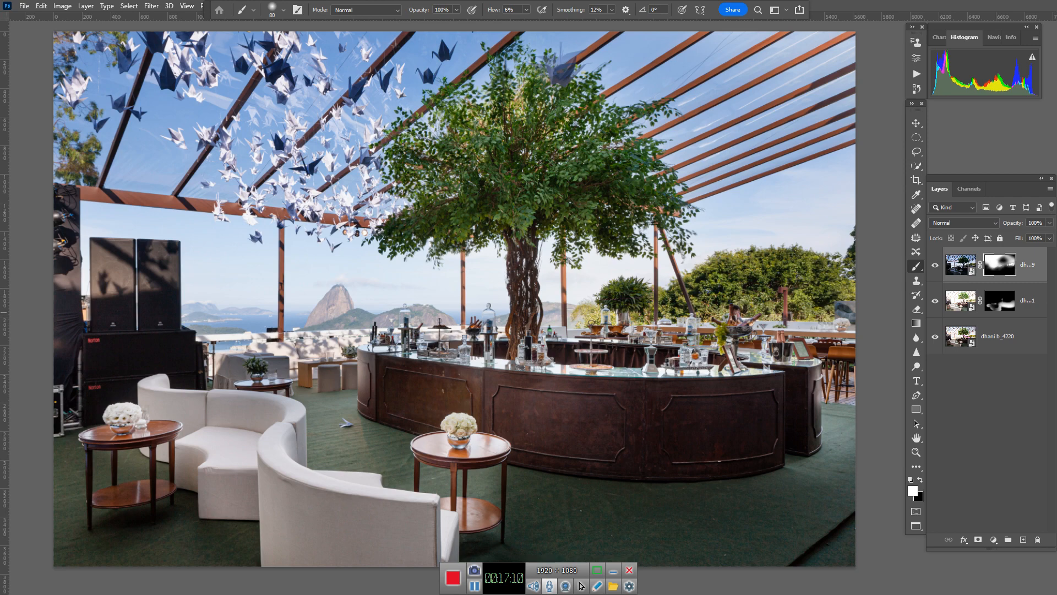
key("bracketright")
key("bracketright")
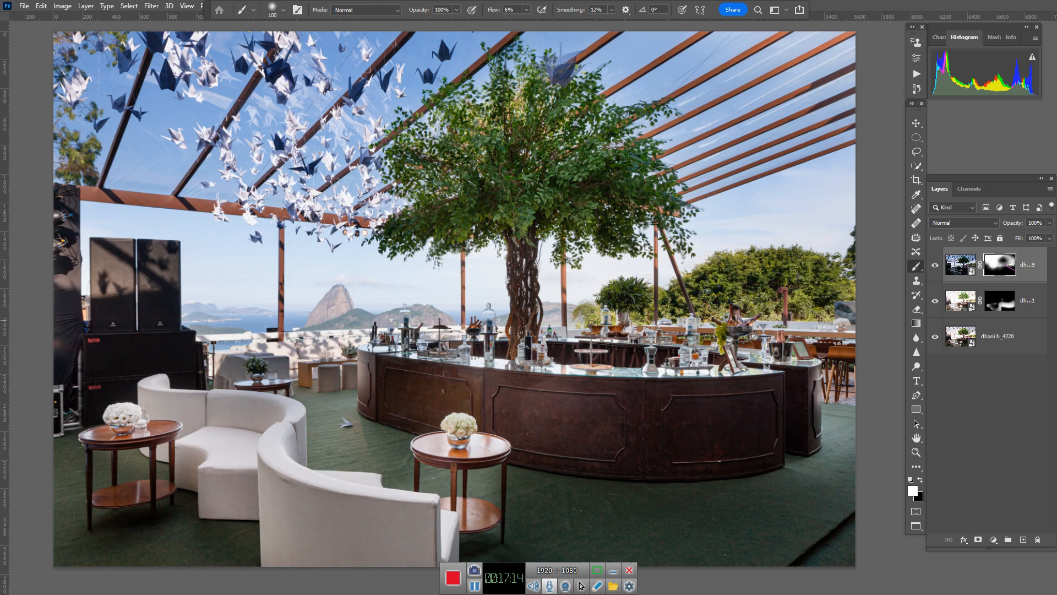
Compare the image with and without the top layer, open its raw file in Camera Raw, and create a Color Range mask from a dark paper crane
left_click(935, 265)
left_click(935, 265)
left_click(960, 265)
key("x")
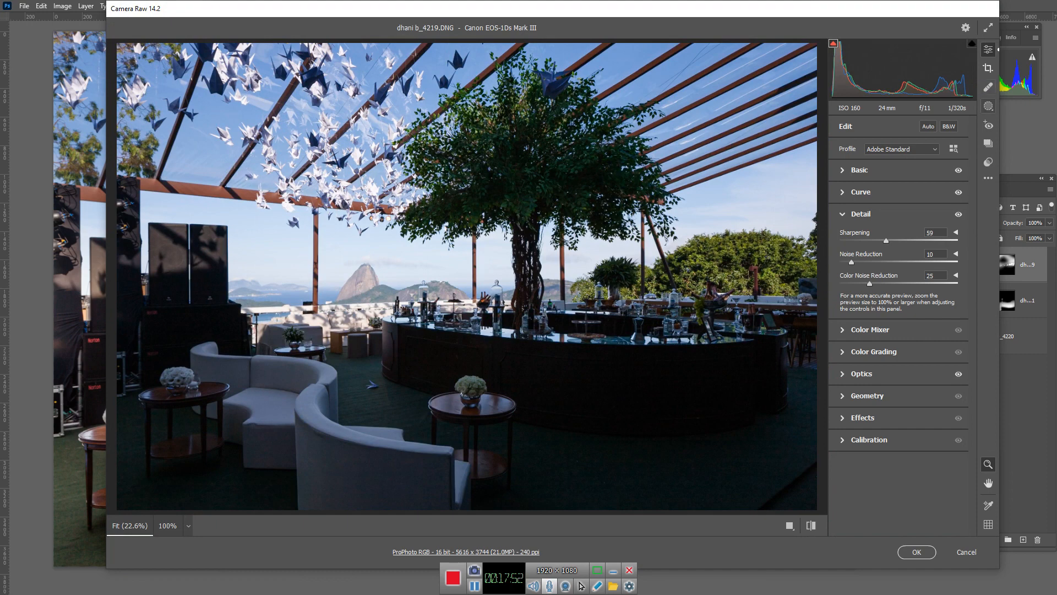
left_click(988, 106)
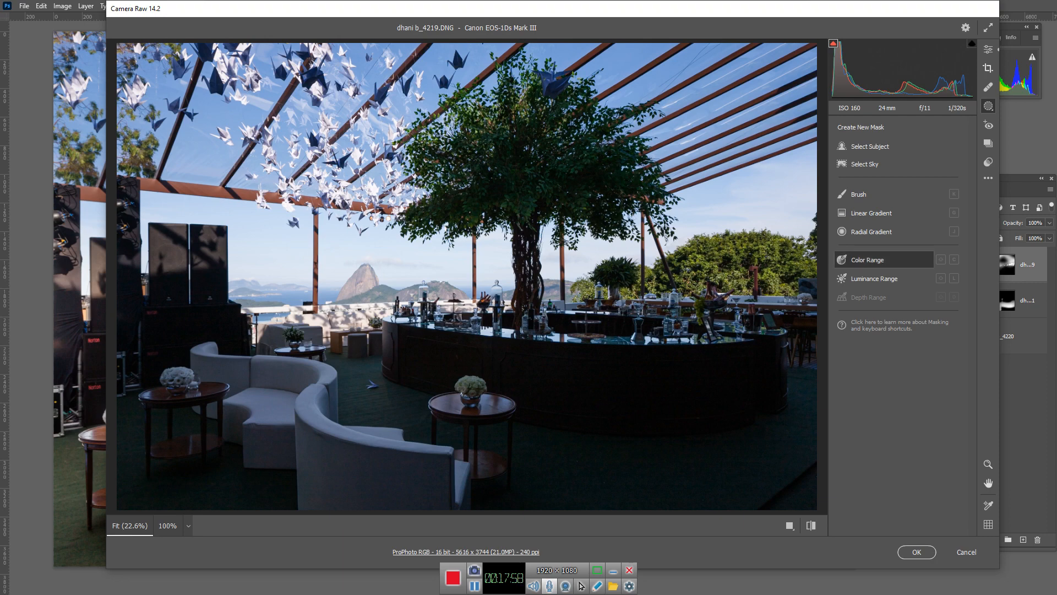
left_click(868, 260)
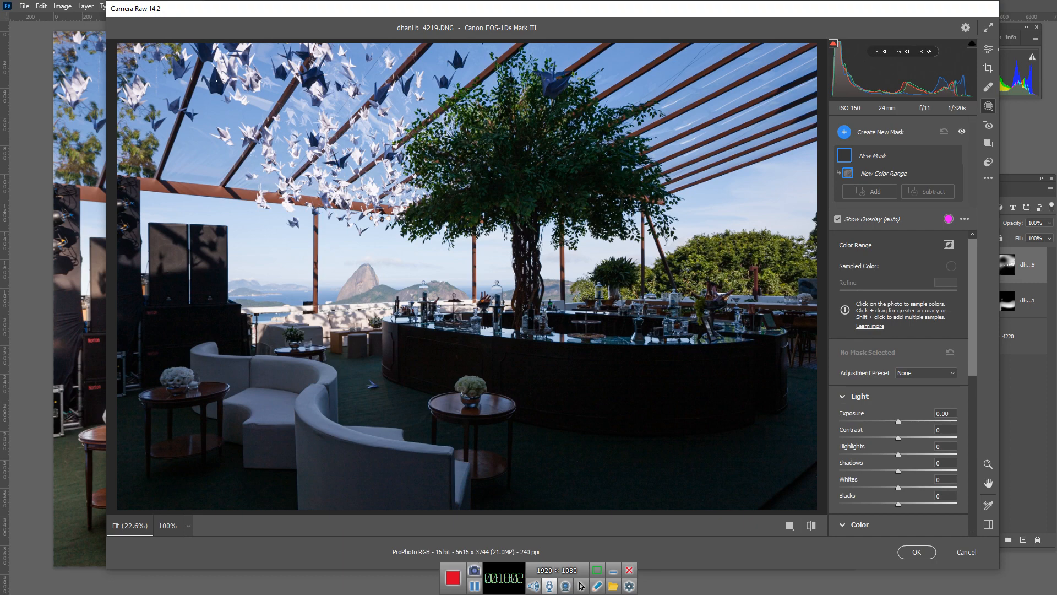
left_click(215, 81)
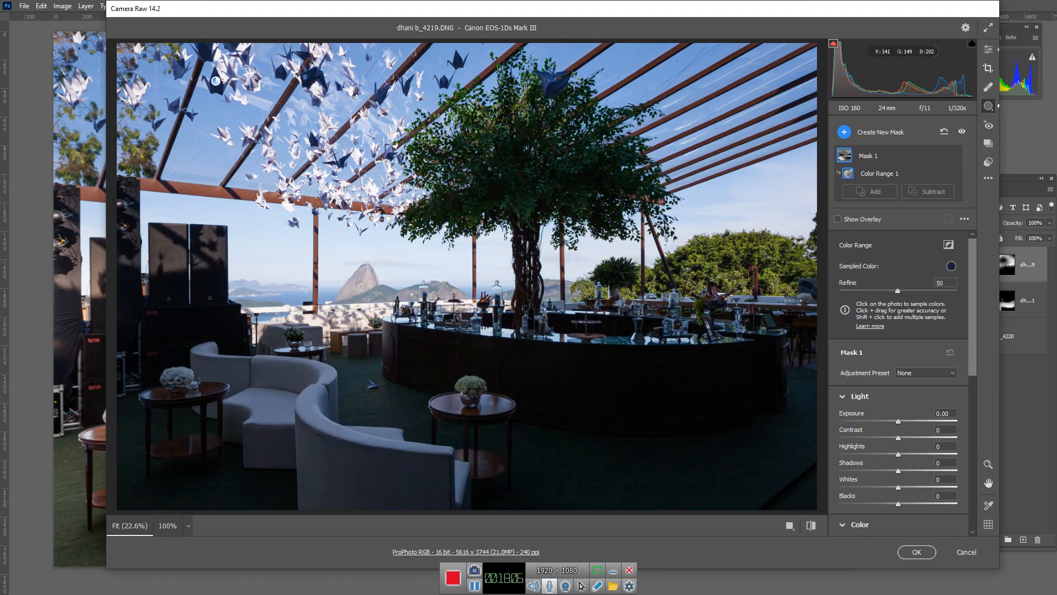
Show the Color Range mask's overlay and intersect the mask with a Brush
key("y")
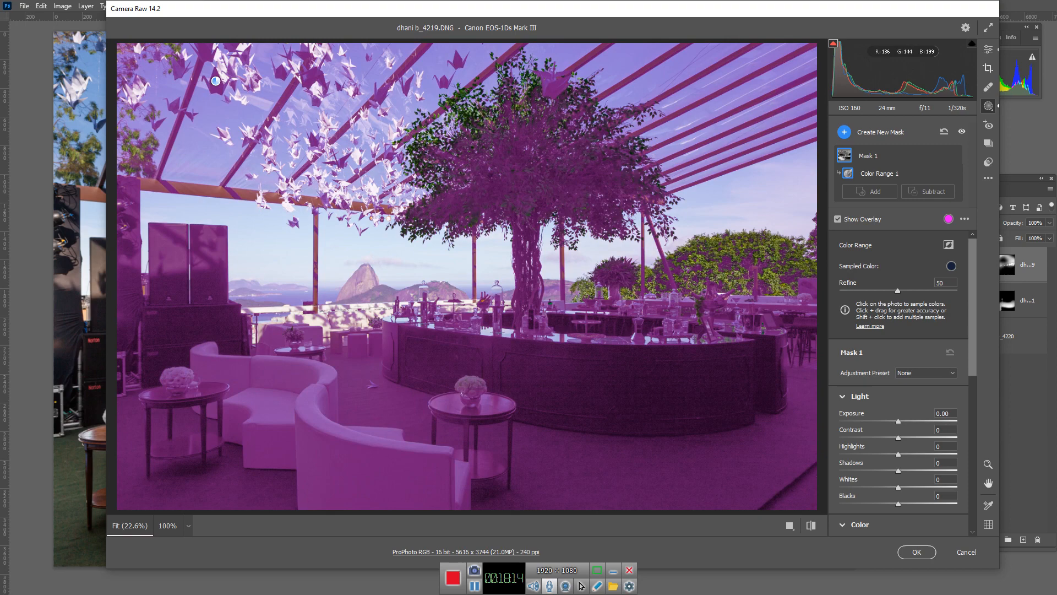
key("alt")
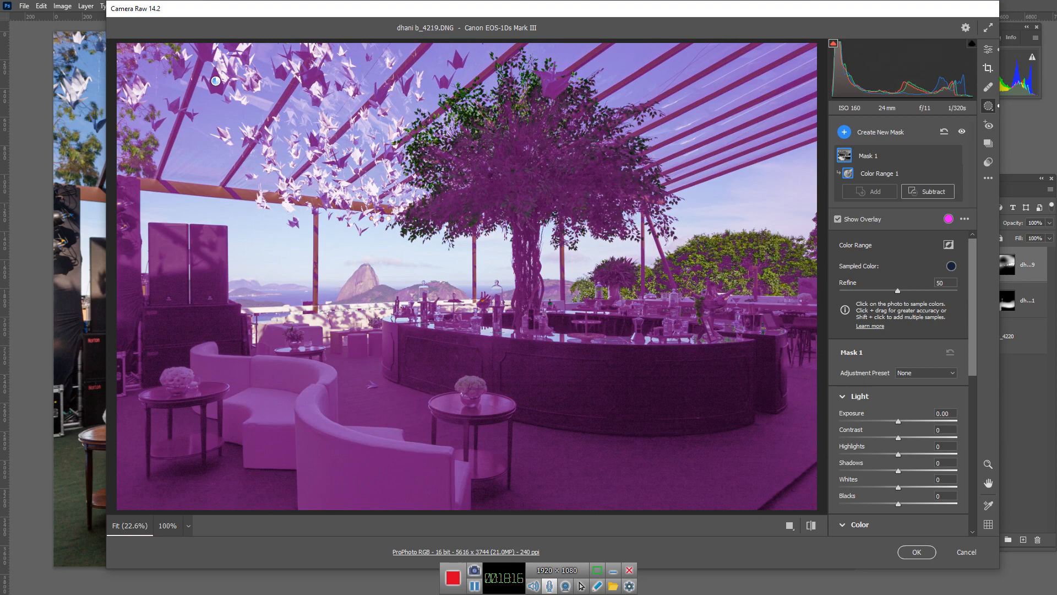
key("shift")
left_click(899, 191)
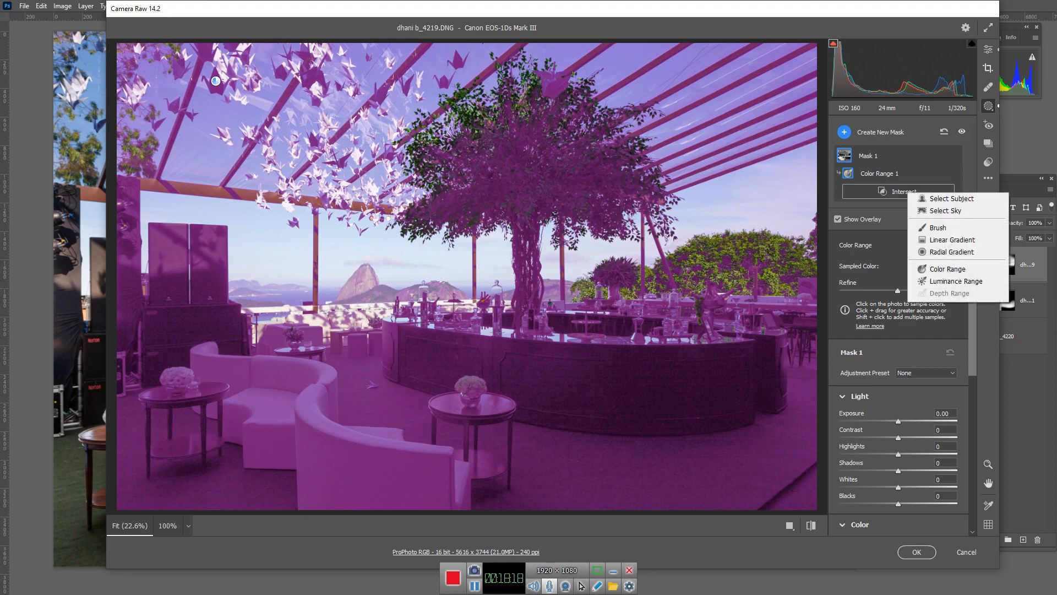
left_click(940, 229)
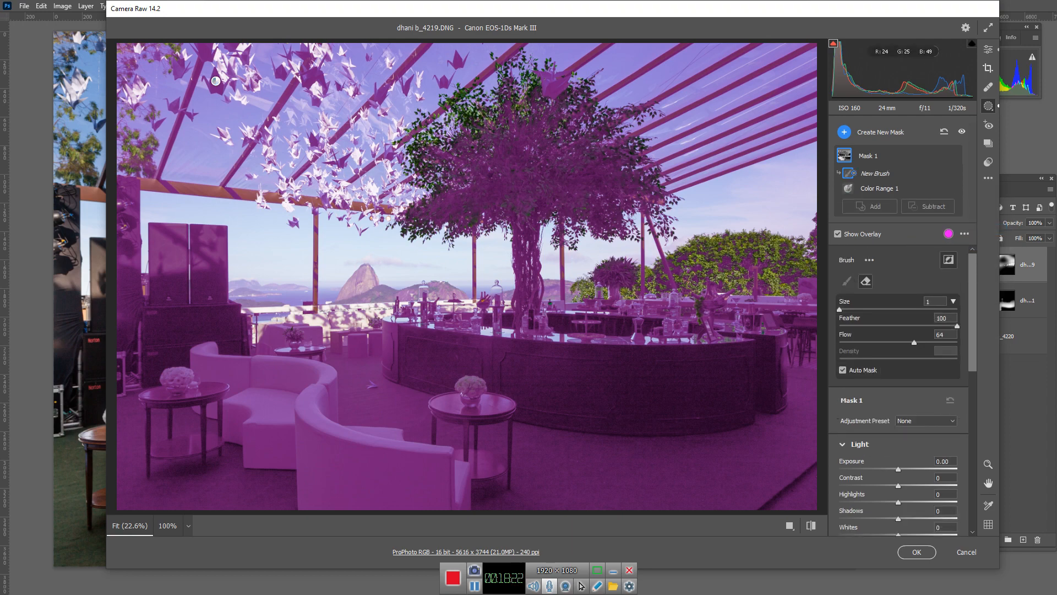
Brush over the dark paper cranes at size 8, feather 100 and flow 64 to limit the intersected mask to them
key("bracketright")
key("bracketright")
key("bracketright")
key("bracketright")
key("bracketright")
key("bracketright")
key("bracketright")
left_click(216, 81)
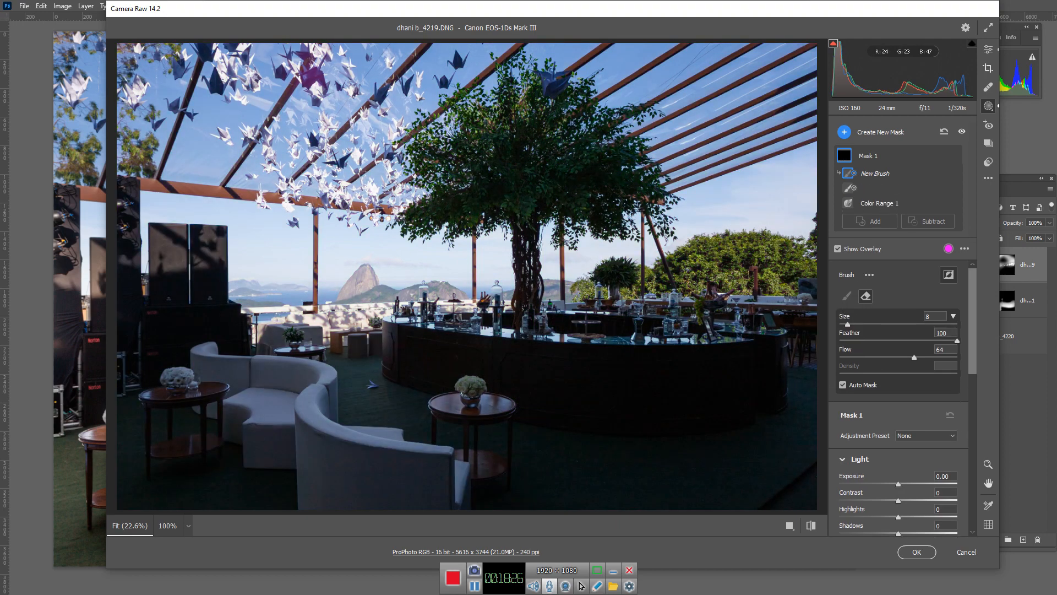
left_click_drag(314, 76, 282, 73)
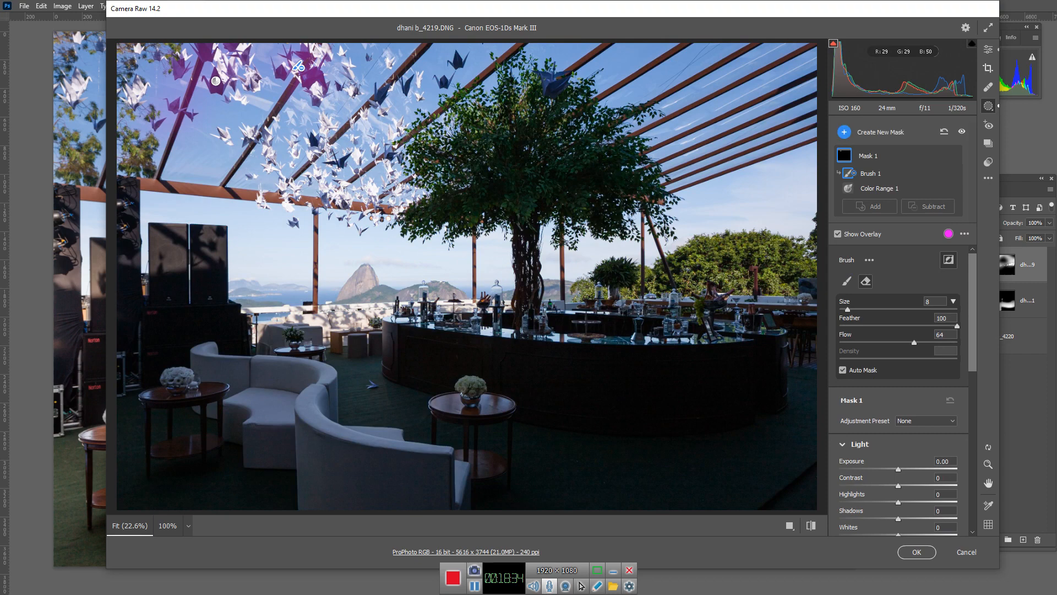
mouse_move(381, 93)
left_mouse_down()
mouse_move(403, 80)
mouse_move(445, 80)
mouse_move(457, 60)
left_mouse_up()
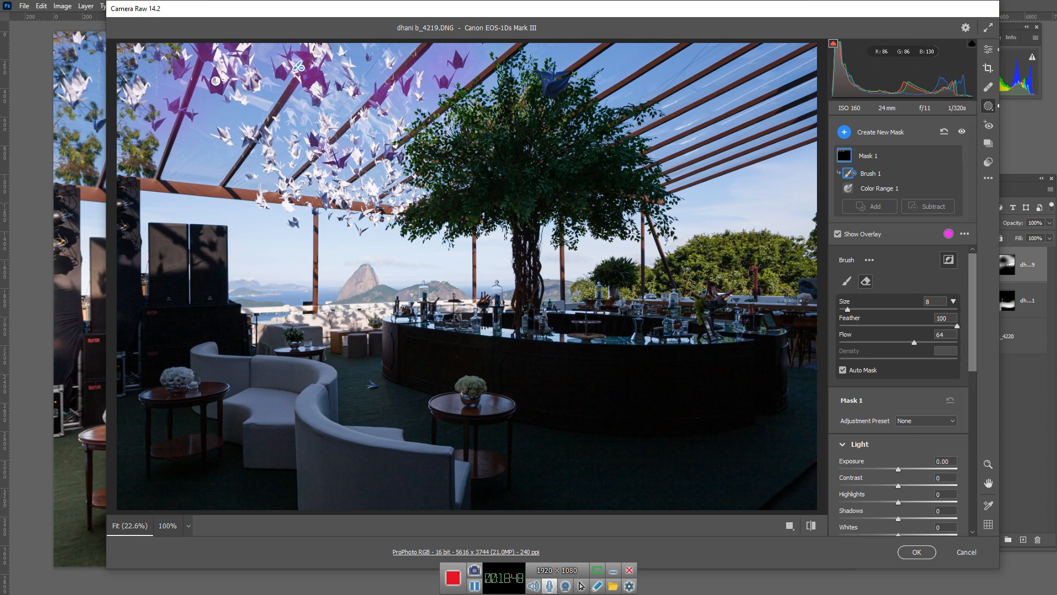
Hide the mask overlay and set the crane mask's Temperature to +47
scroll(897, 358, "down", 3)
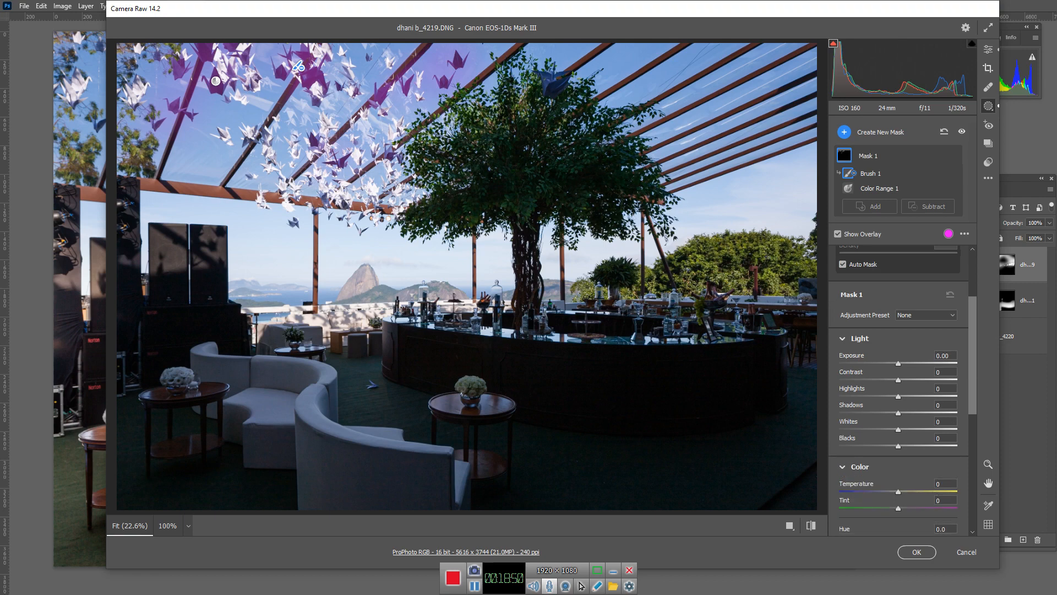
left_click(837, 234)
scroll(898, 386, "down", 3)
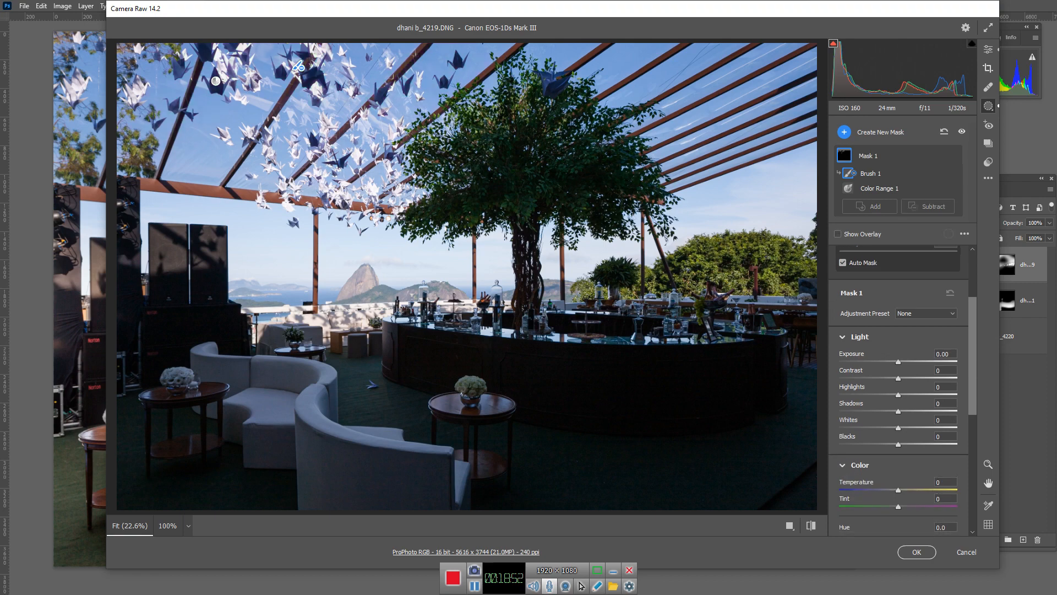
left_click_drag(899, 360, 924, 360)
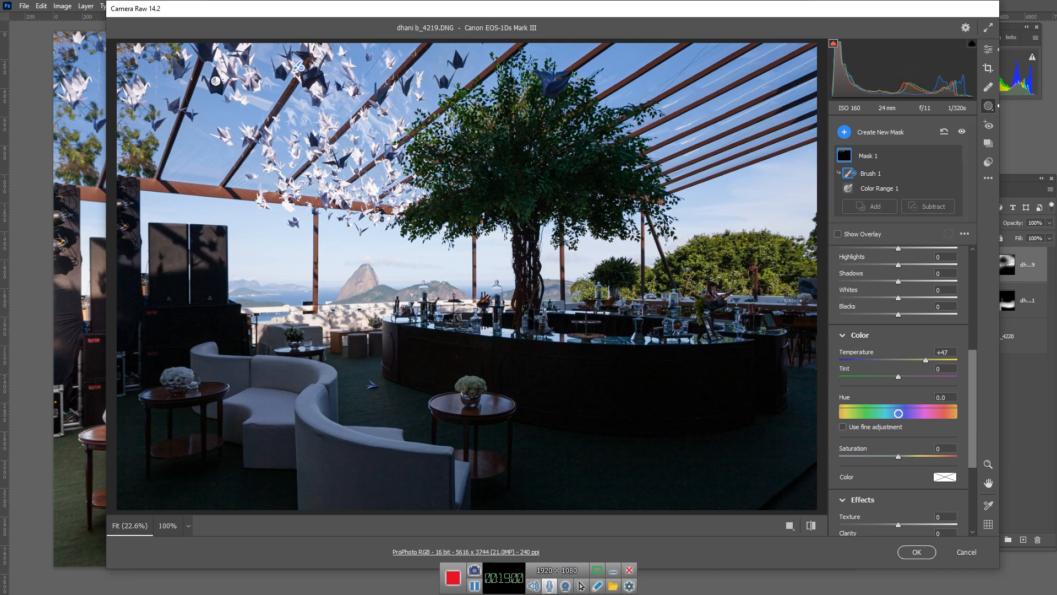
Set the crane mask's Exposure to +0.85 and apply the Camera Raw changes
scroll(913, 374, "up", 5)
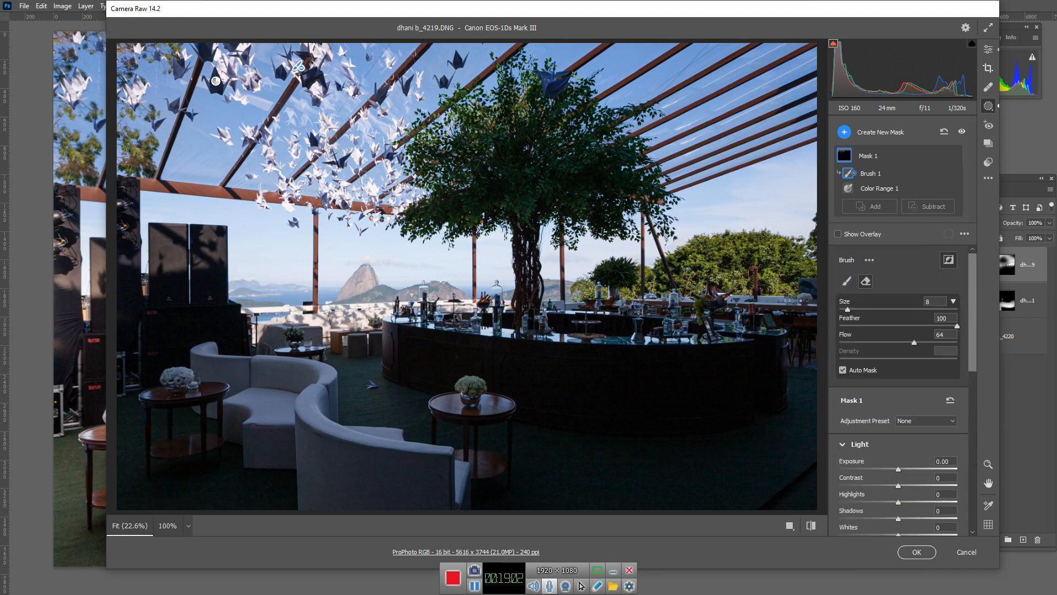
left_click_drag(898, 469, 912, 469)
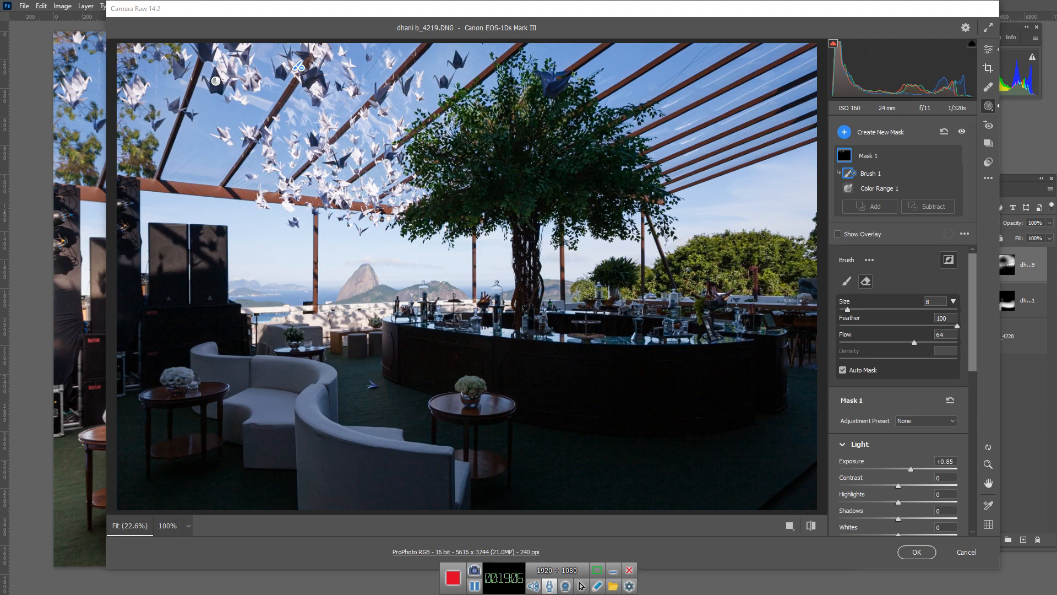
left_click(916, 551)
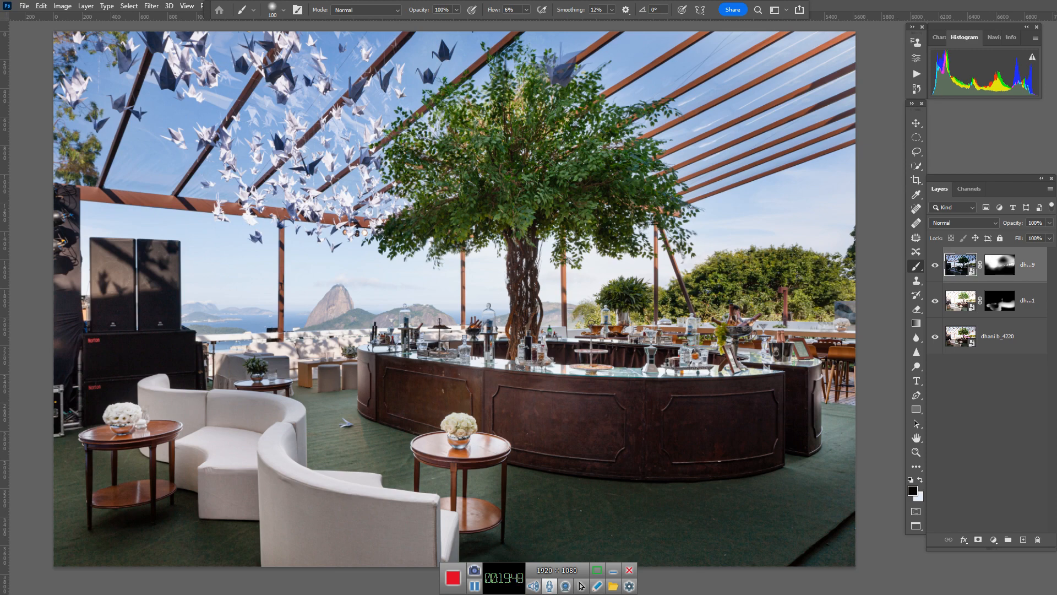
Paint white at 6% flow on the middle layer's mask over the white sofas and the carpet around them
left_click(1000, 300)
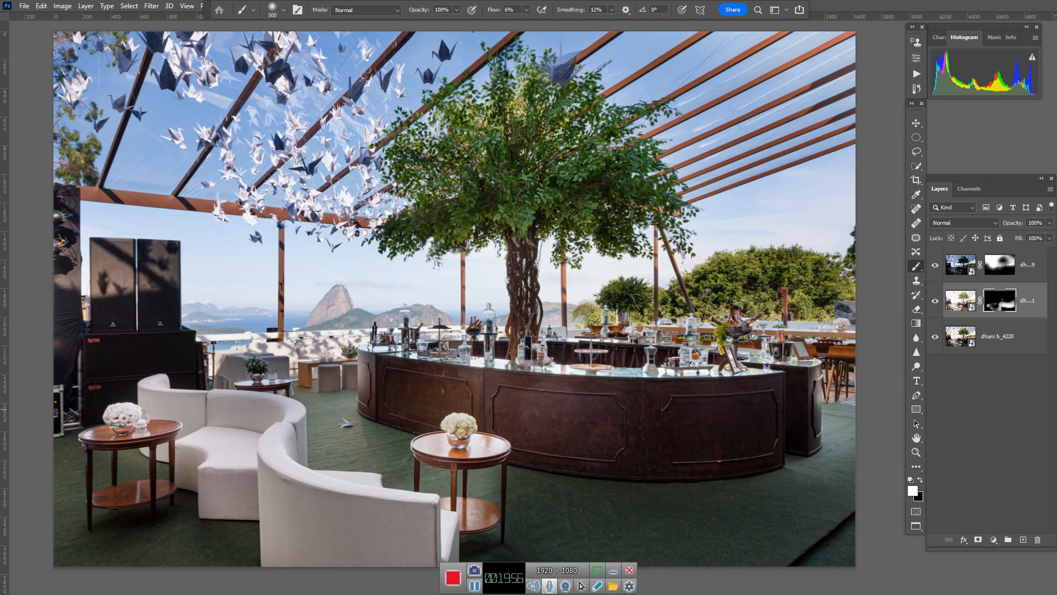
mouse_move(231, 413)
left_mouse_down()
mouse_move(276, 418)
mouse_move(334, 510)
mouse_move(351, 512)
mouse_move(235, 479)
mouse_move(223, 492)
mouse_move(241, 481)
mouse_move(450, 525)
mouse_move(414, 559)
mouse_move(358, 564)
mouse_move(338, 551)
left_mouse_up()
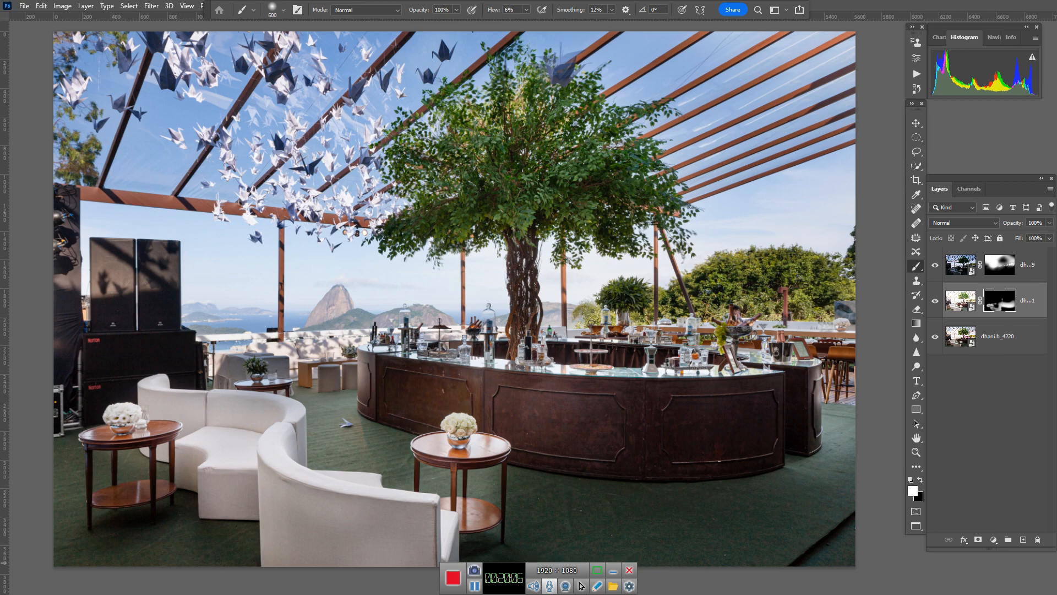
mouse_move(315, 504)
left_mouse_down()
mouse_move(331, 537)
mouse_move(377, 501)
left_mouse_up()
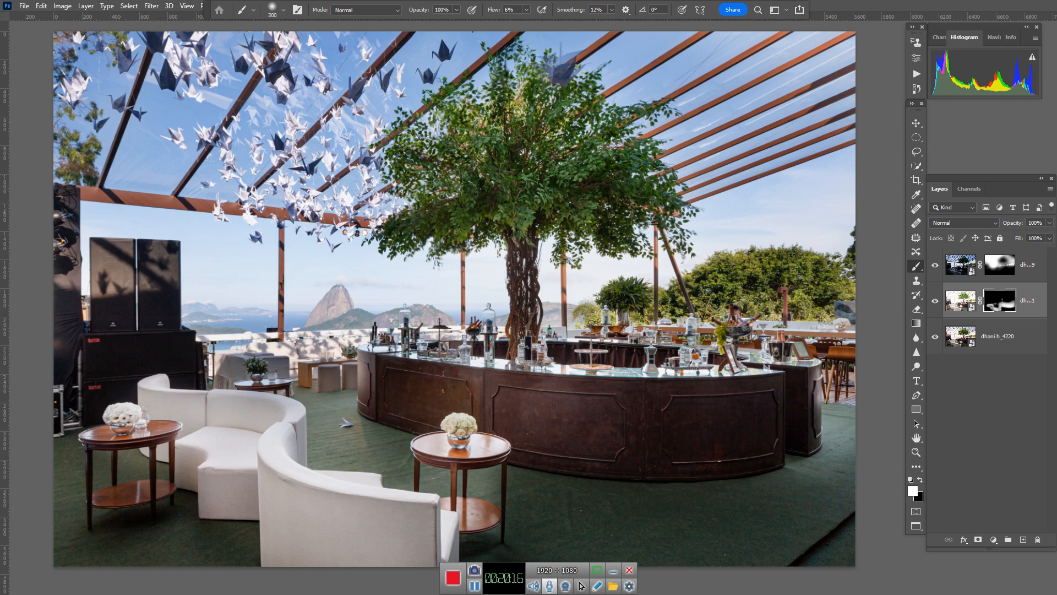
On the top layer, select the highlights with Color Range at fuzziness 45 and range 168, and feather the selection
left_click(960, 265)
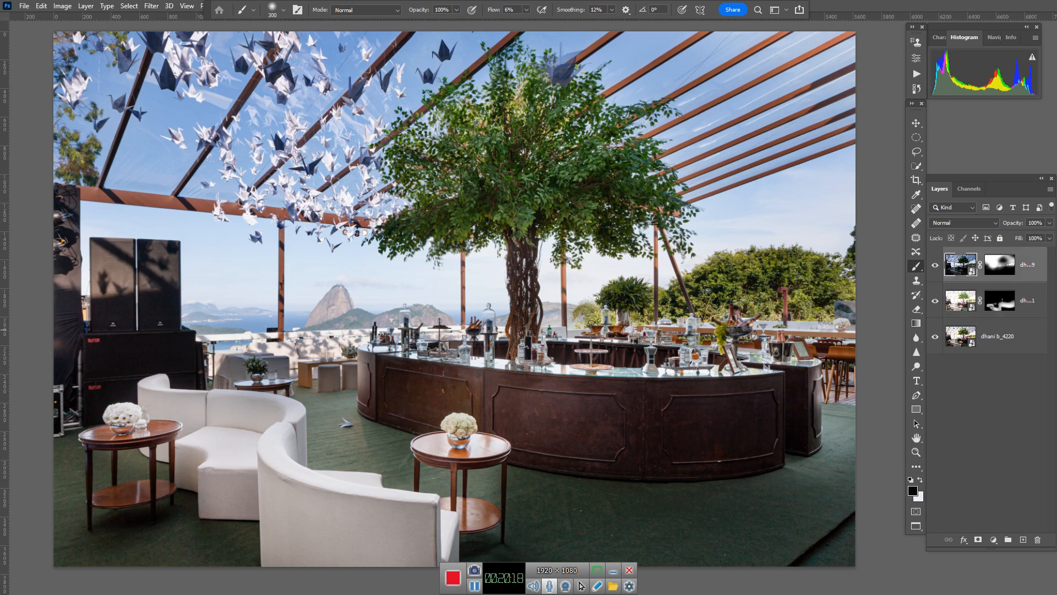
key("z")
left_click_drag(274, 359, 337, 364)
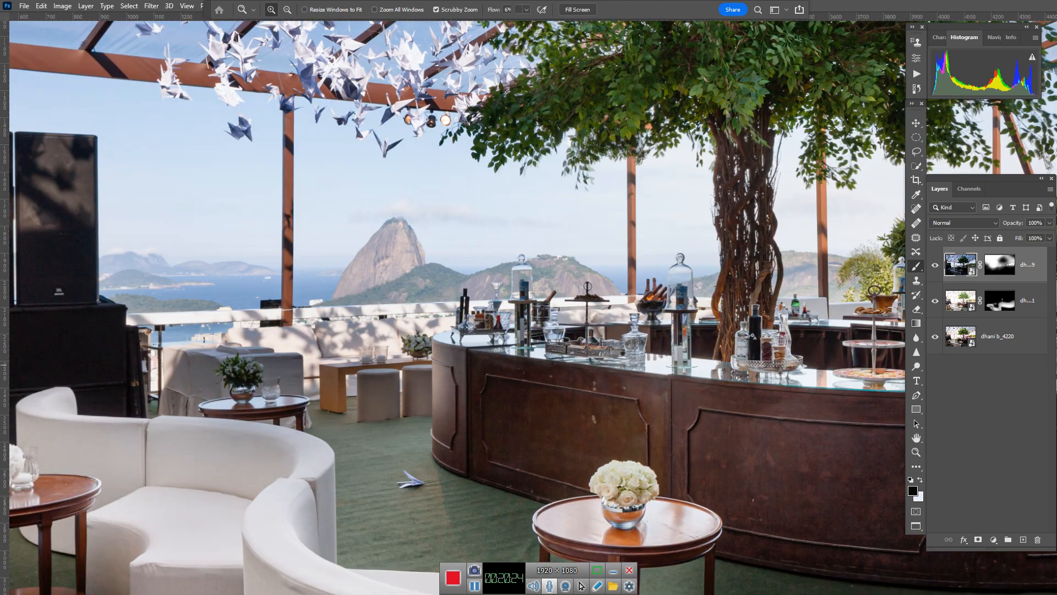
key("z")
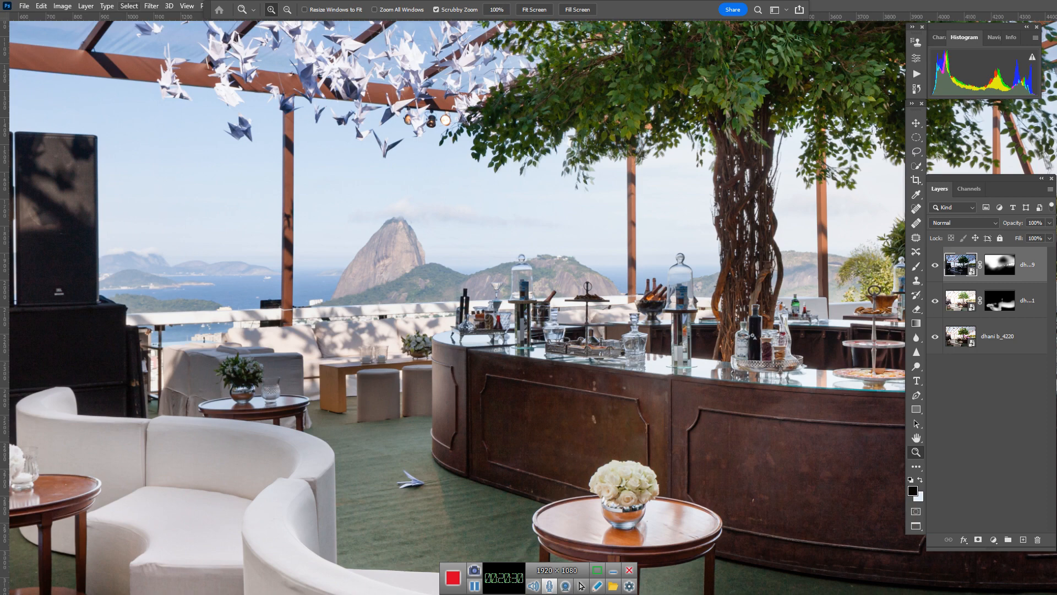
left_click(129, 6)
left_click(149, 113)
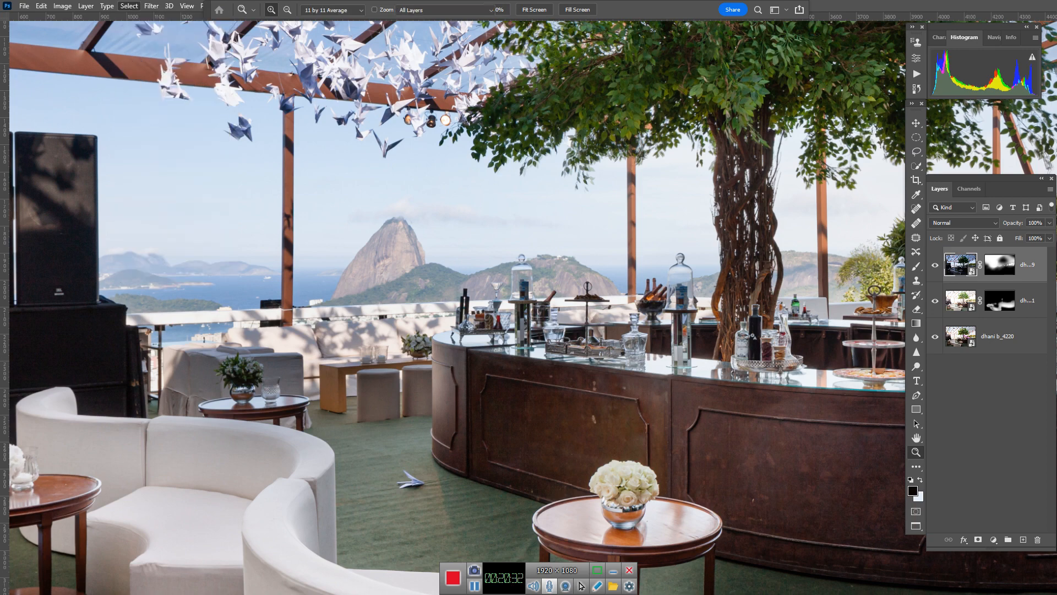
left_click_drag(594, 64, 777, 64)
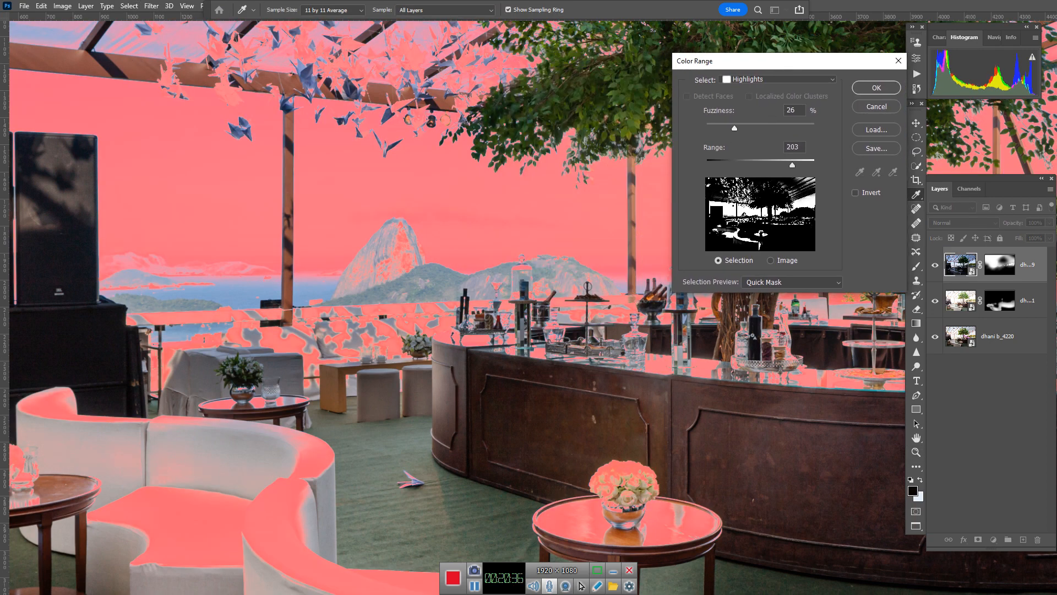
left_click_drag(734, 128, 755, 128)
left_click_drag(792, 165, 777, 165)
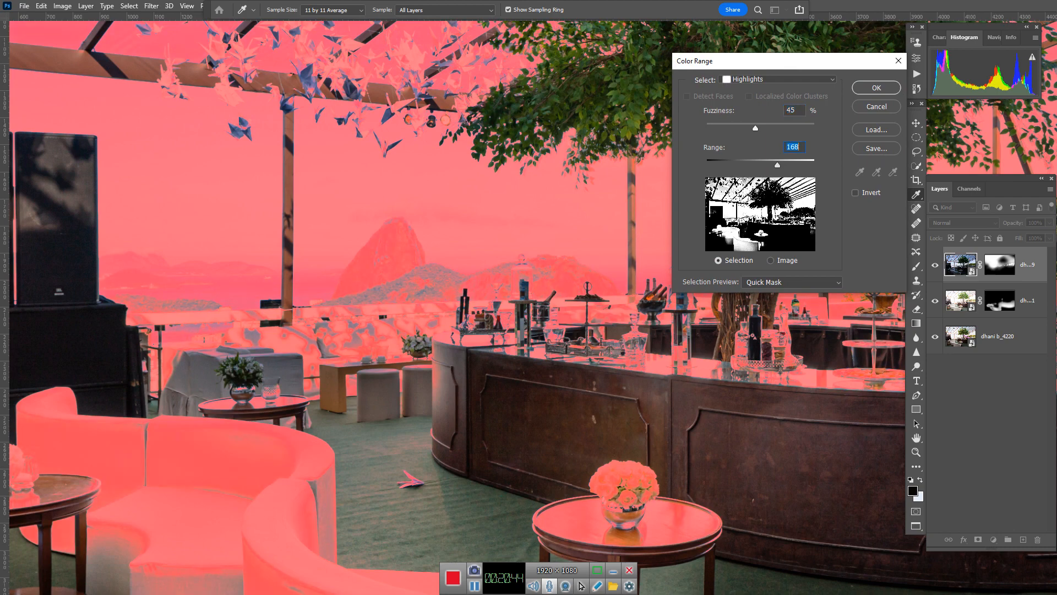
left_click(877, 88)
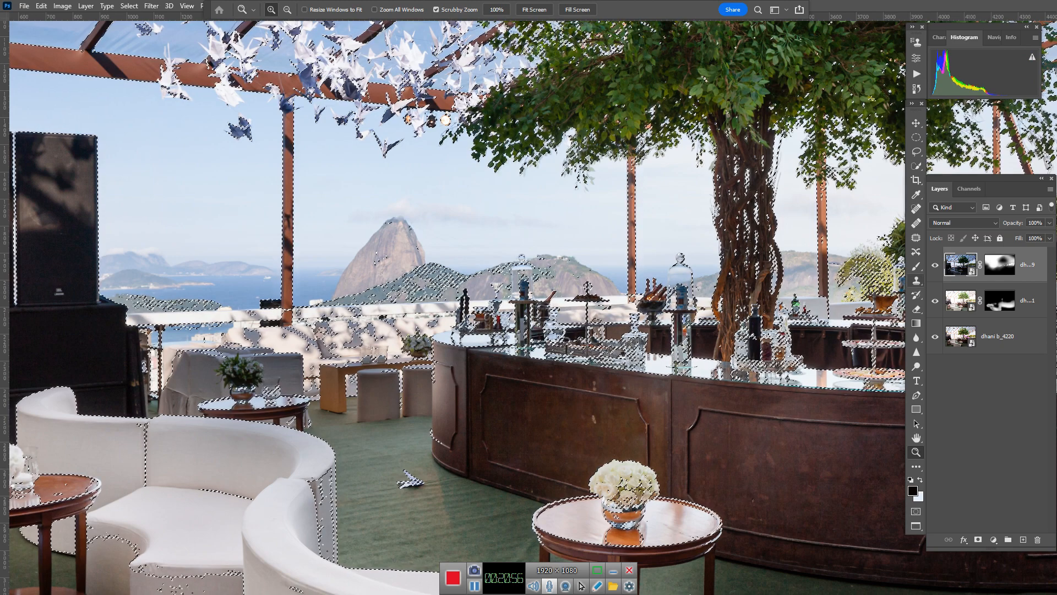
key("shift+F6")
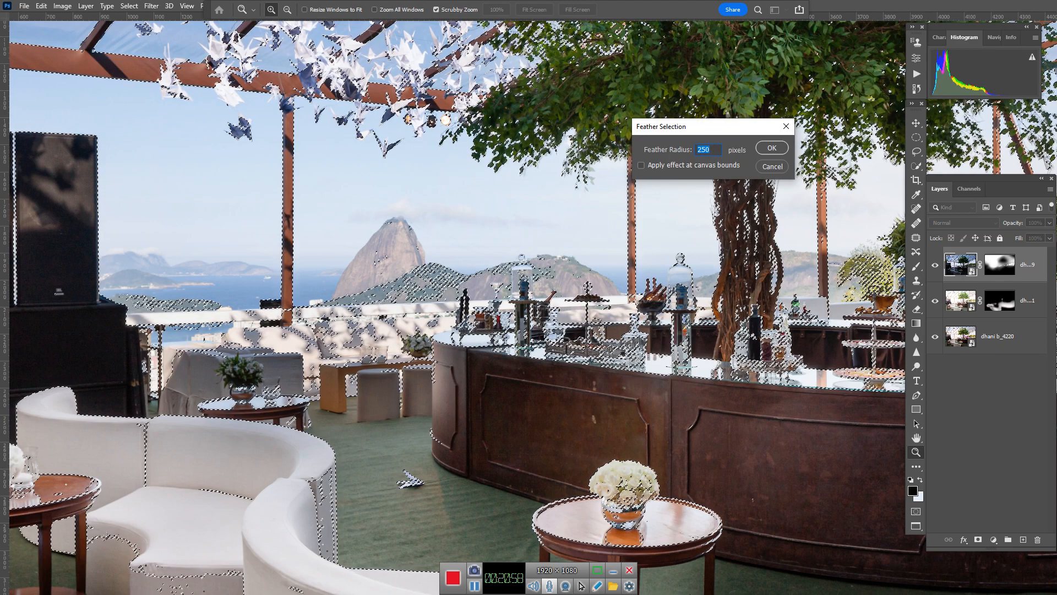
key("Return")
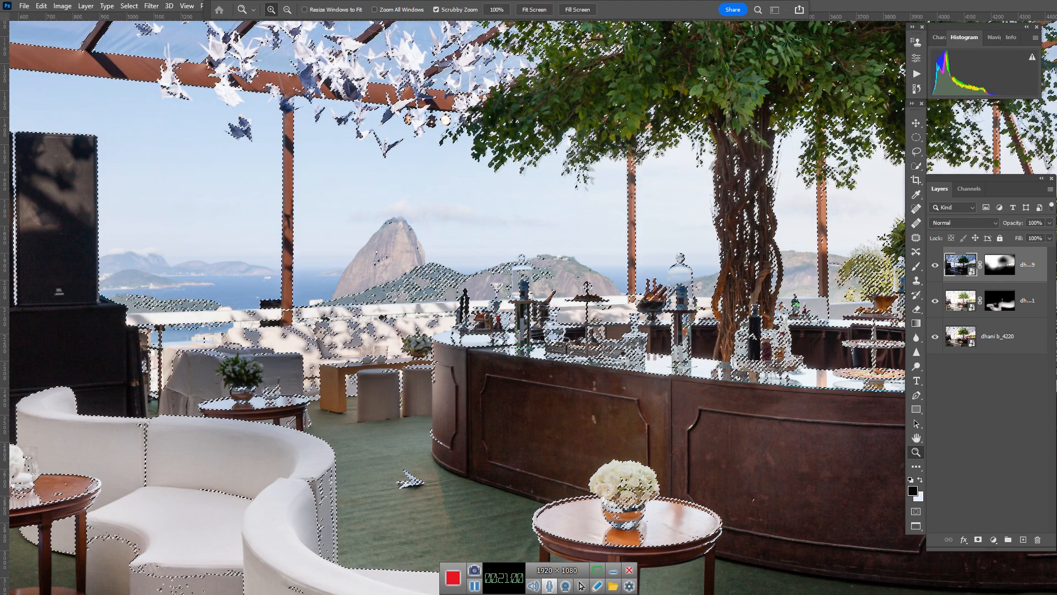
Paint black at 6% flow on the top layer's mask over the shaded lounge furniture and plant behind the sofas, within the selection
left_click(1000, 264)
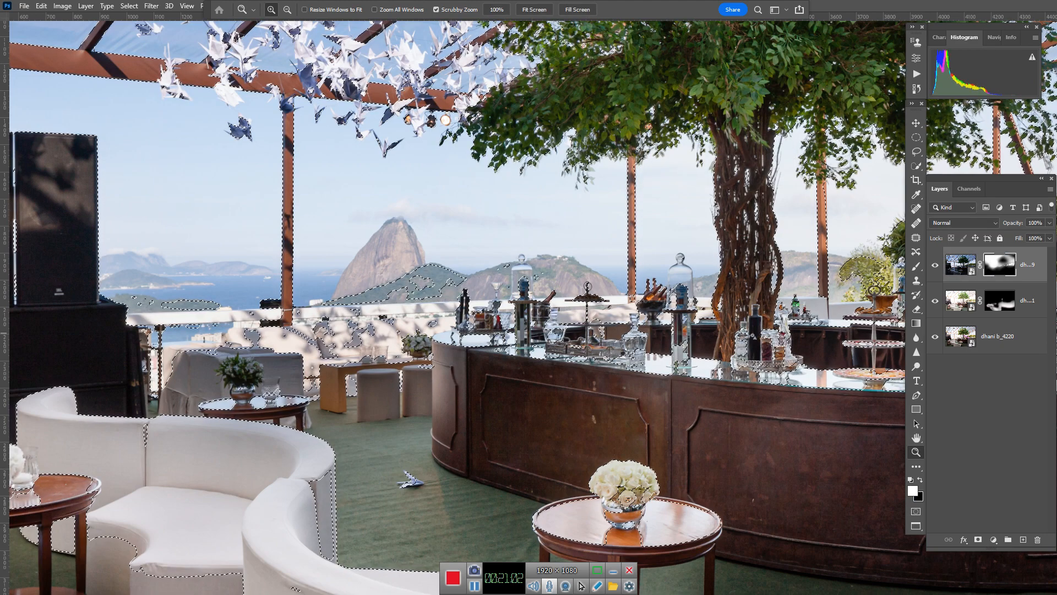
key("b")
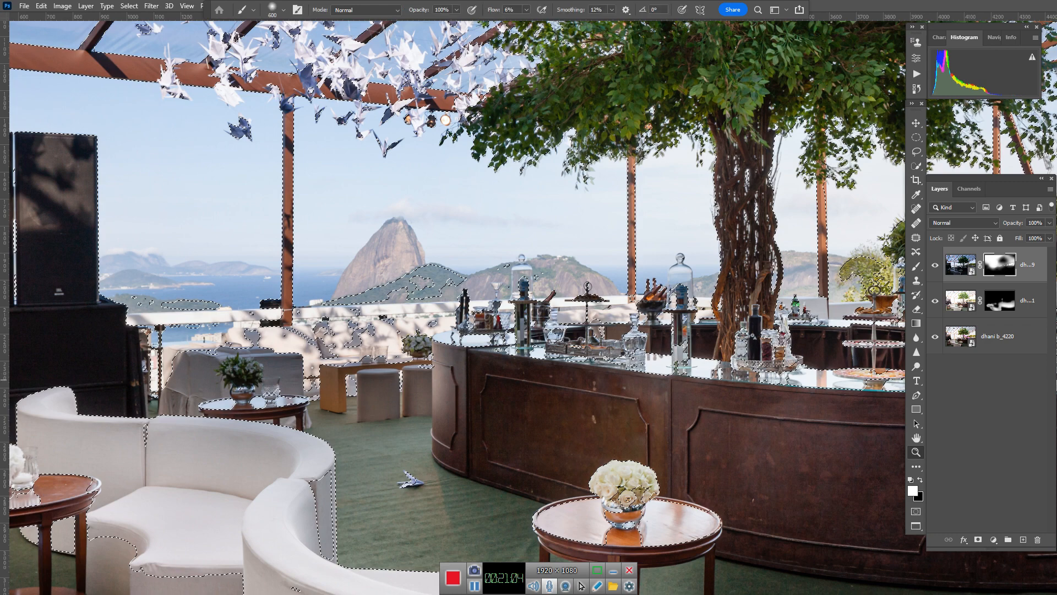
key("x")
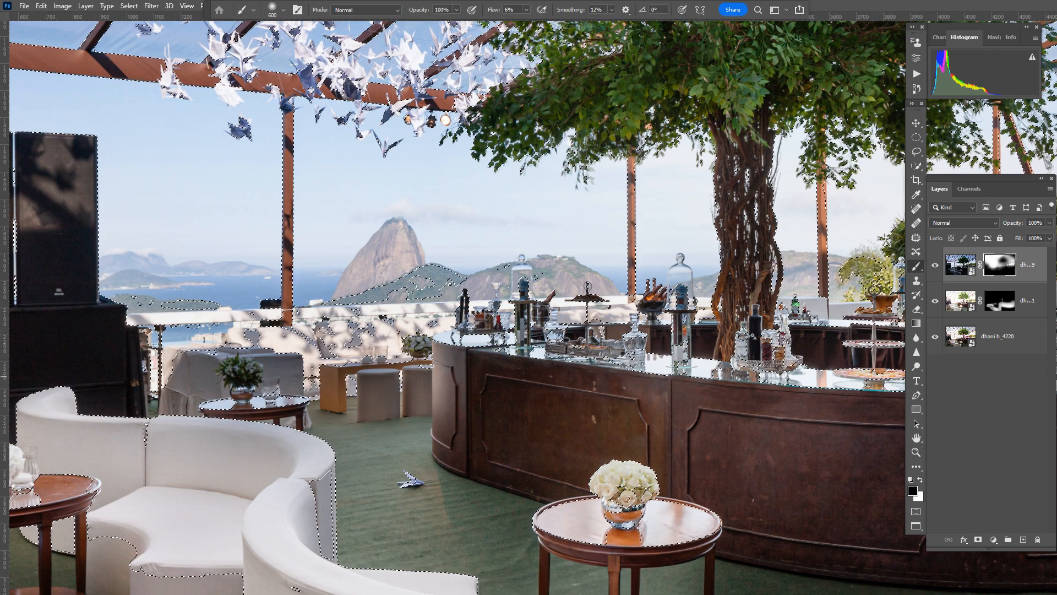
mouse_move(258, 377)
left_mouse_down()
mouse_move(200, 377)
mouse_move(200, 399)
mouse_move(208, 386)
mouse_move(176, 404)
mouse_move(267, 370)
mouse_move(305, 395)
mouse_move(360, 402)
mouse_move(398, 377)
left_mouse_up()
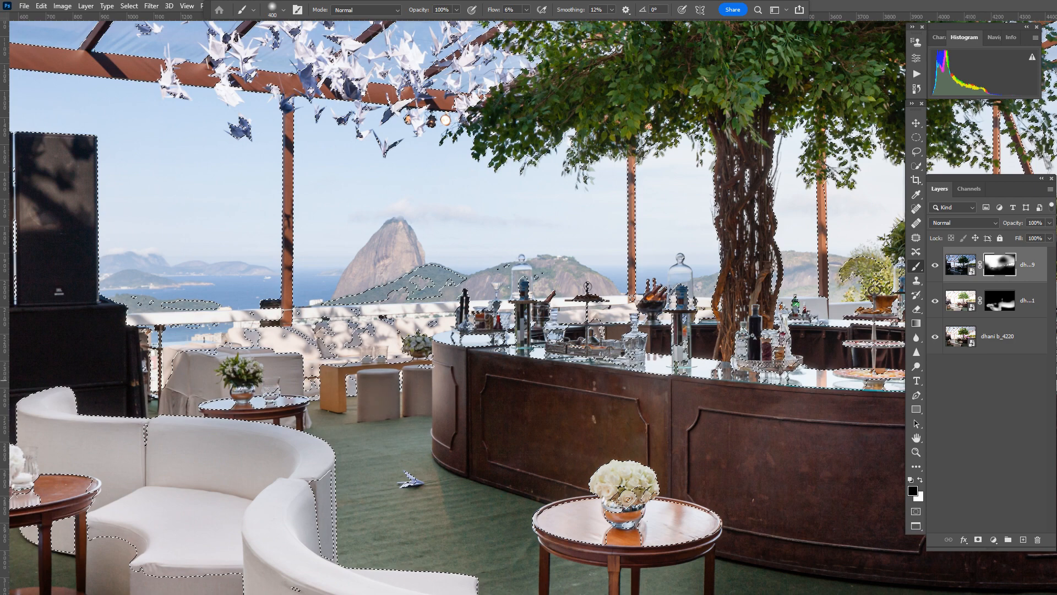
key("bracketleft")
key("bracketleft")
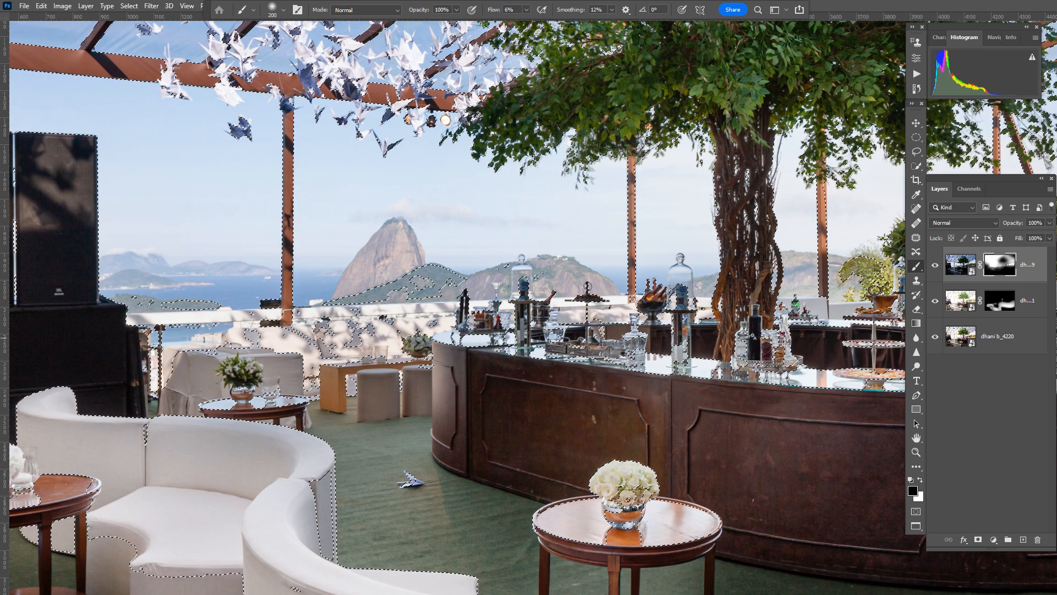
mouse_move(364, 379)
left_mouse_down()
mouse_move(406, 377)
mouse_move(423, 353)
mouse_move(413, 380)
mouse_move(337, 378)
left_mouse_up()
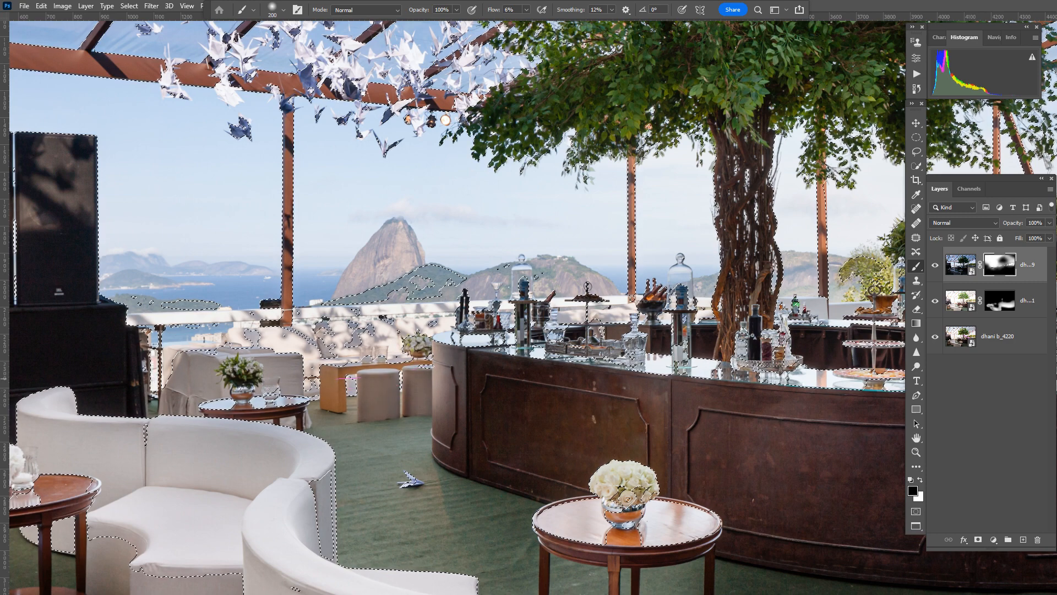
key("bracketright")
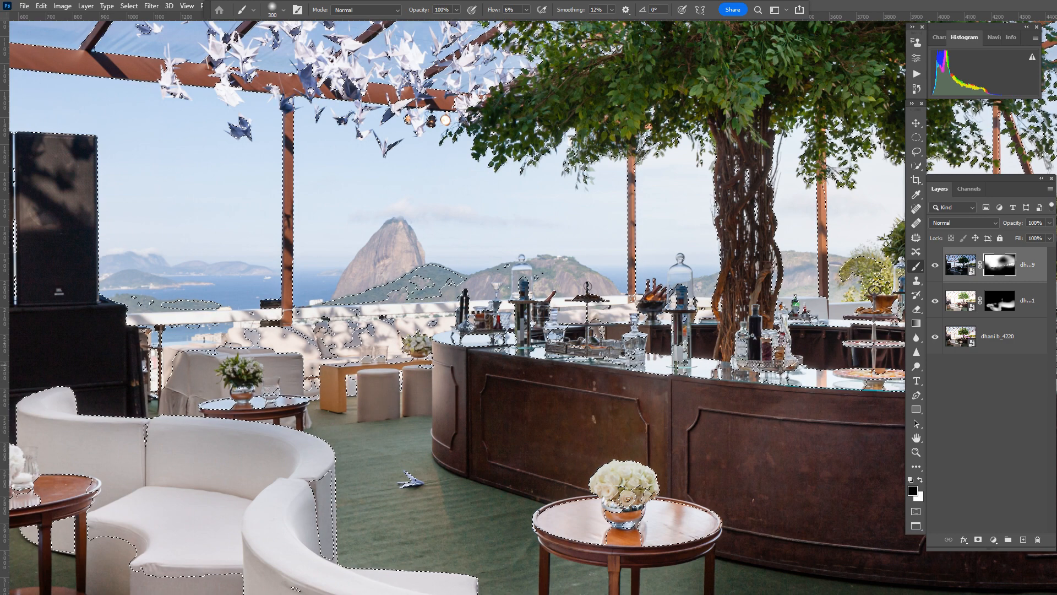
key("bracketleft")
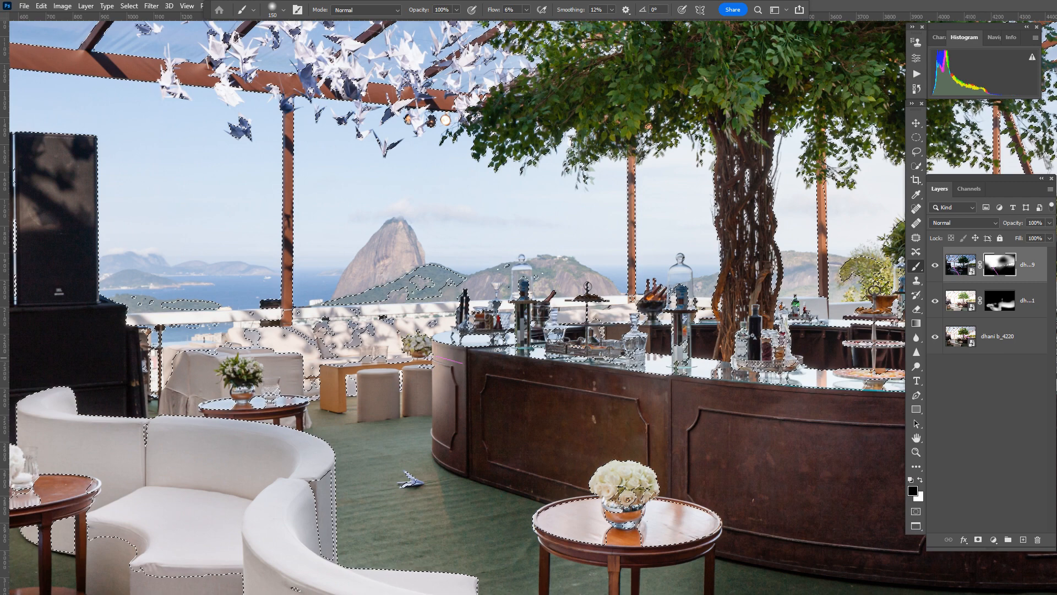
key("bracketright")
key("bracketright")
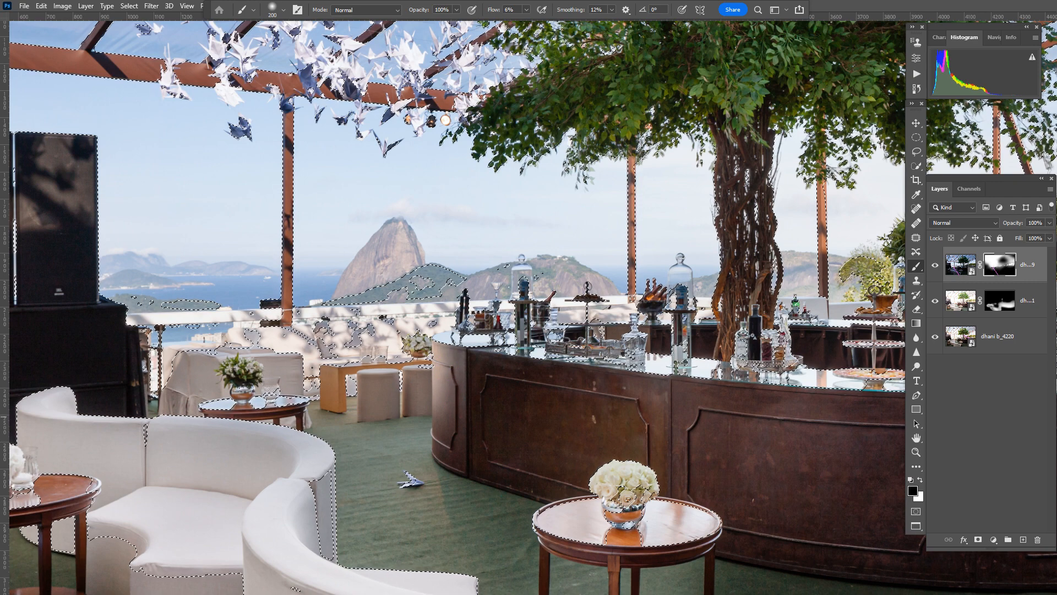
key("bracketright")
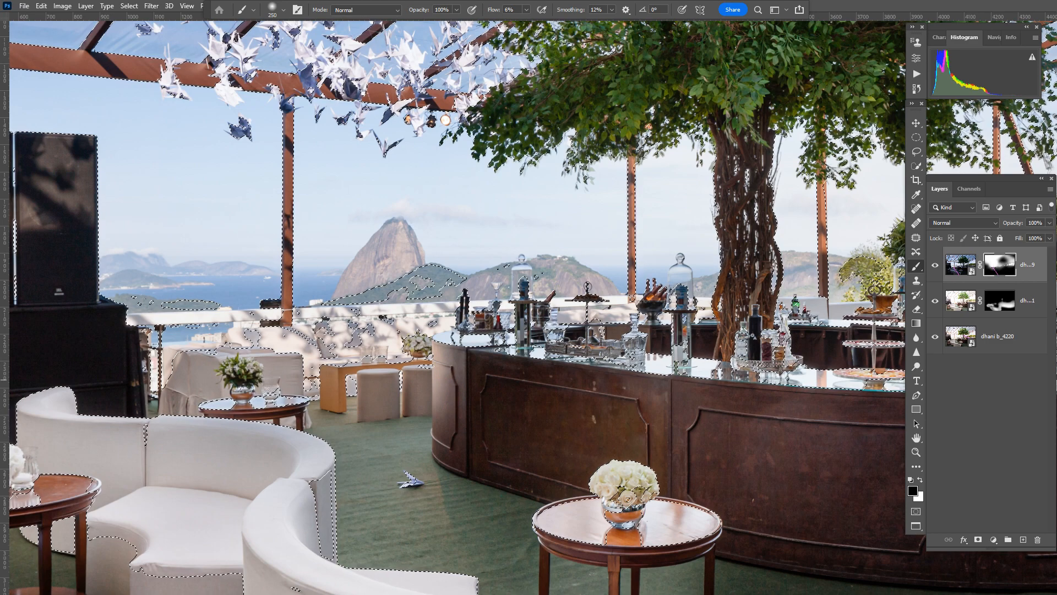
Paint white on the top layer's mask over the sky around the large crane above the tree at brush size 150, and deselect
left_click_drag(440, 237, 557, 350)
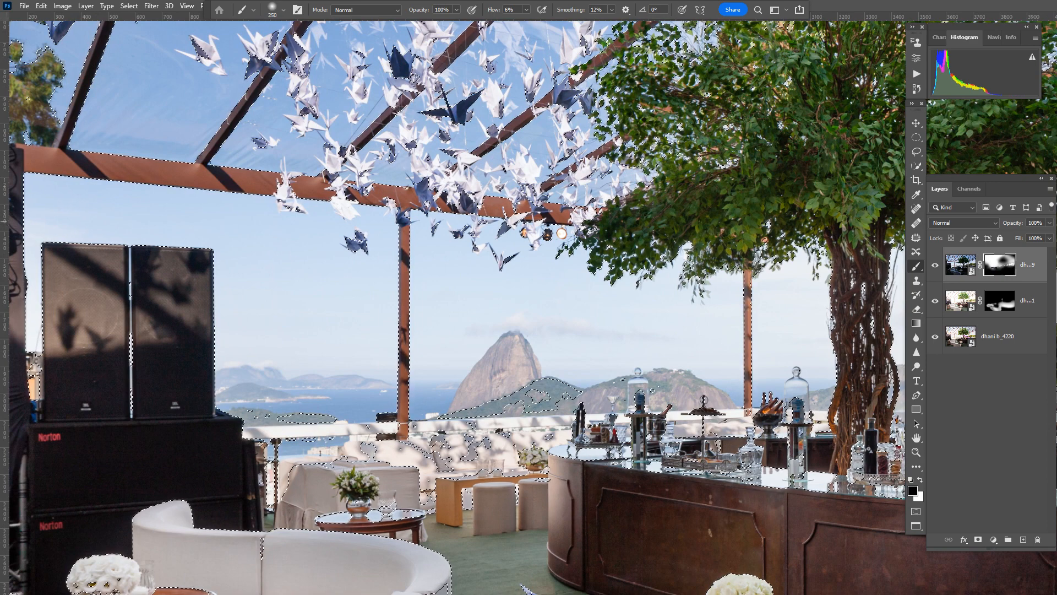
key("bracketleft")
key("bracketleft")
key("bracketleft")
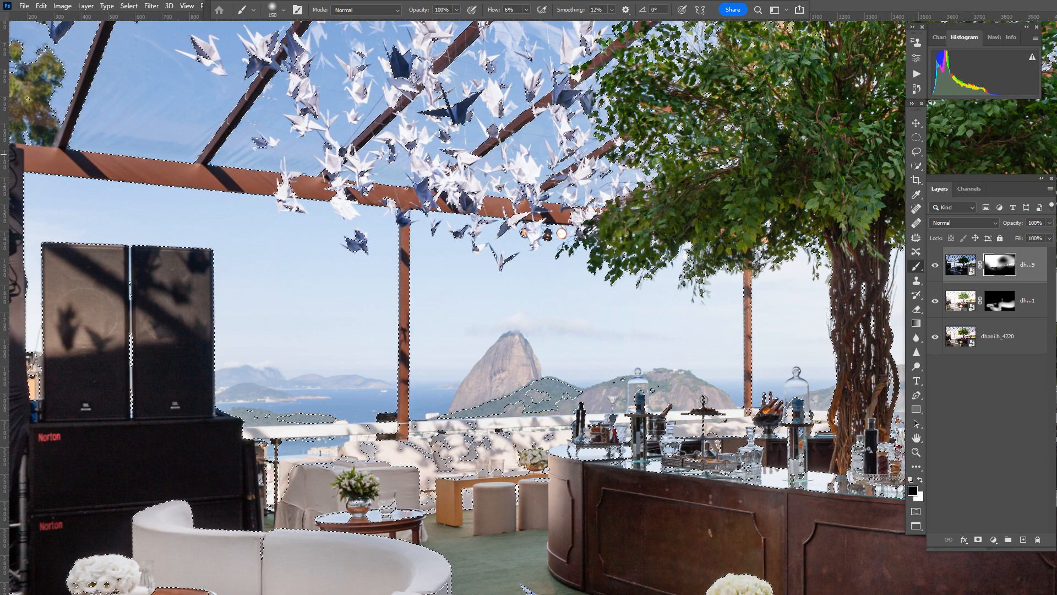
left_click_drag(551, 173, 500, 245)
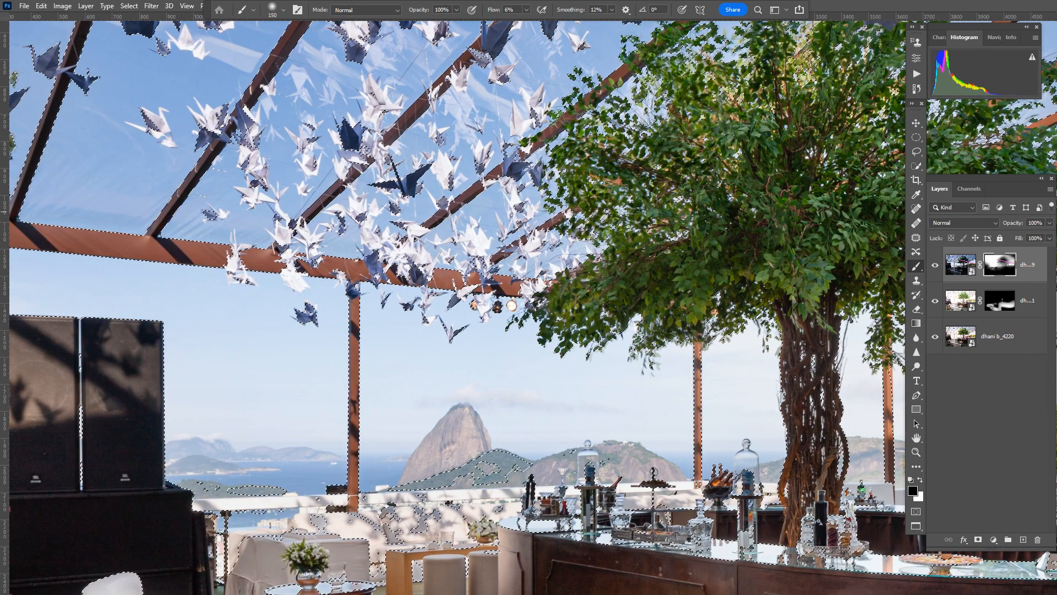
left_click_drag(551, 212, 471, 332)
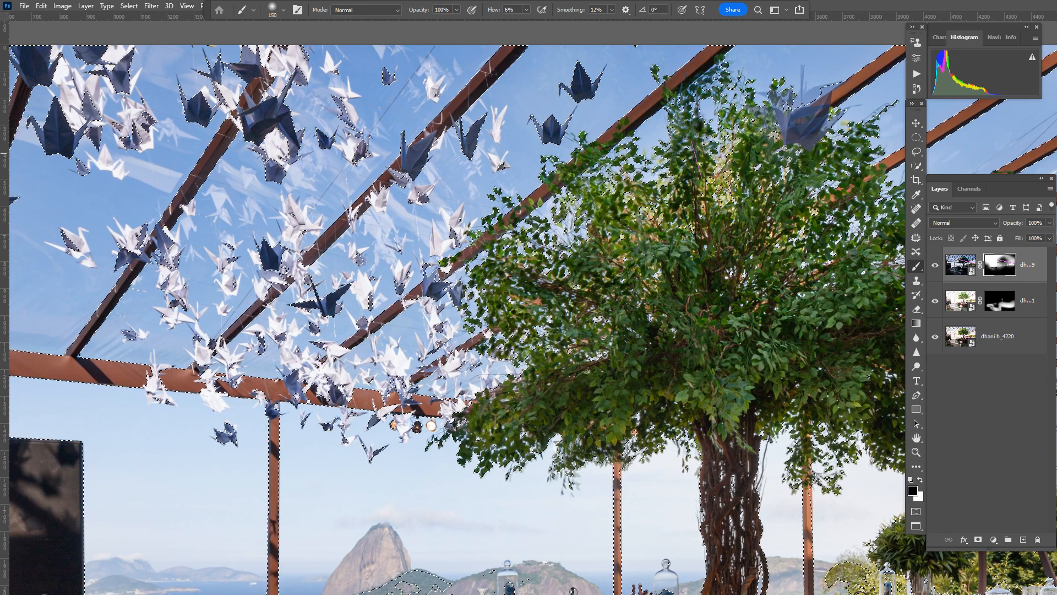
left_click_drag(562, 207, 443, 217)
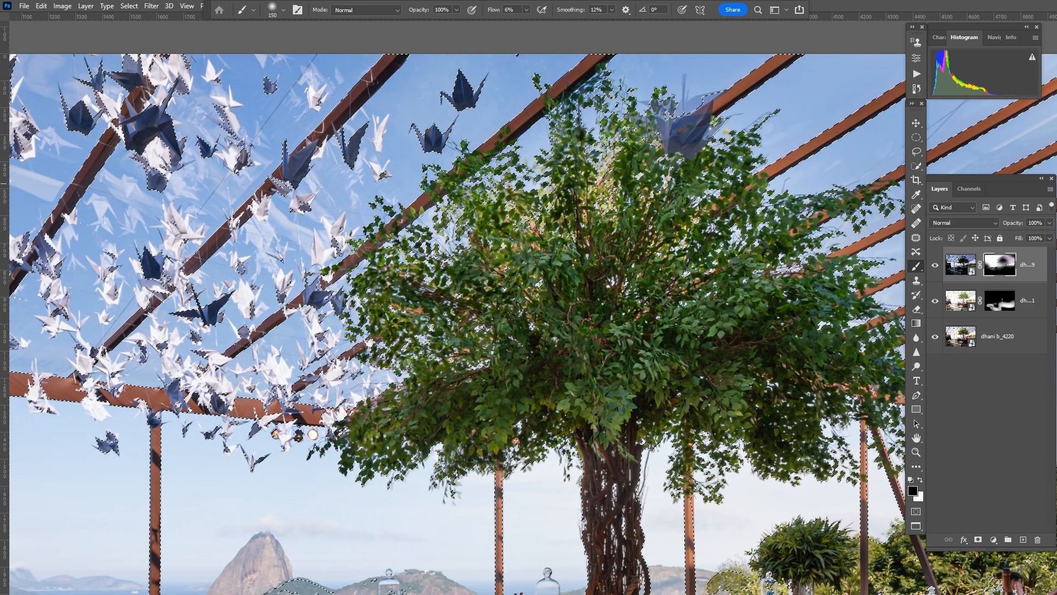
left_click_drag(679, 158, 573, 266)
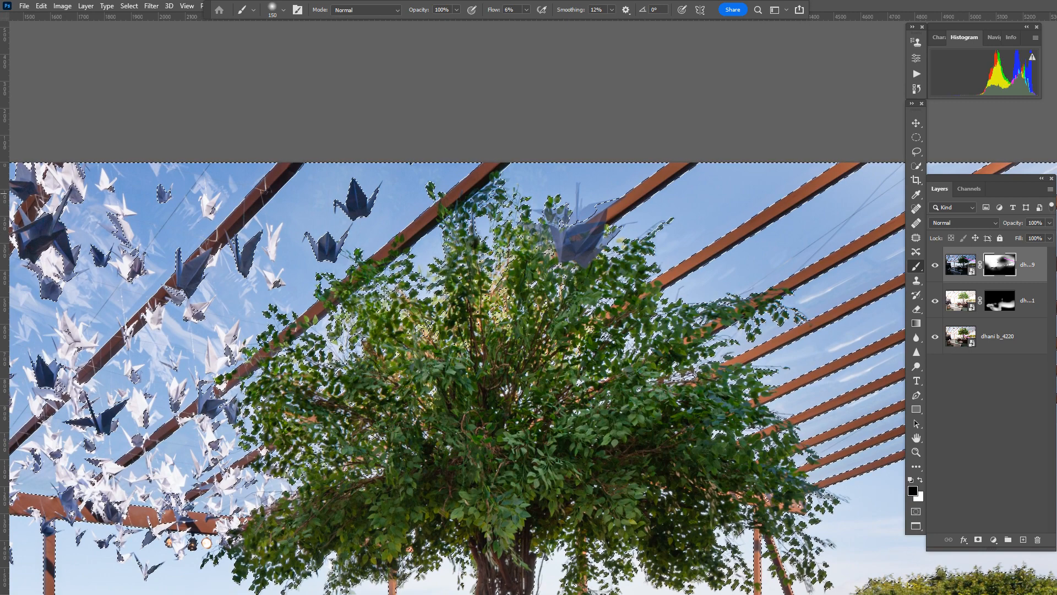
key("x")
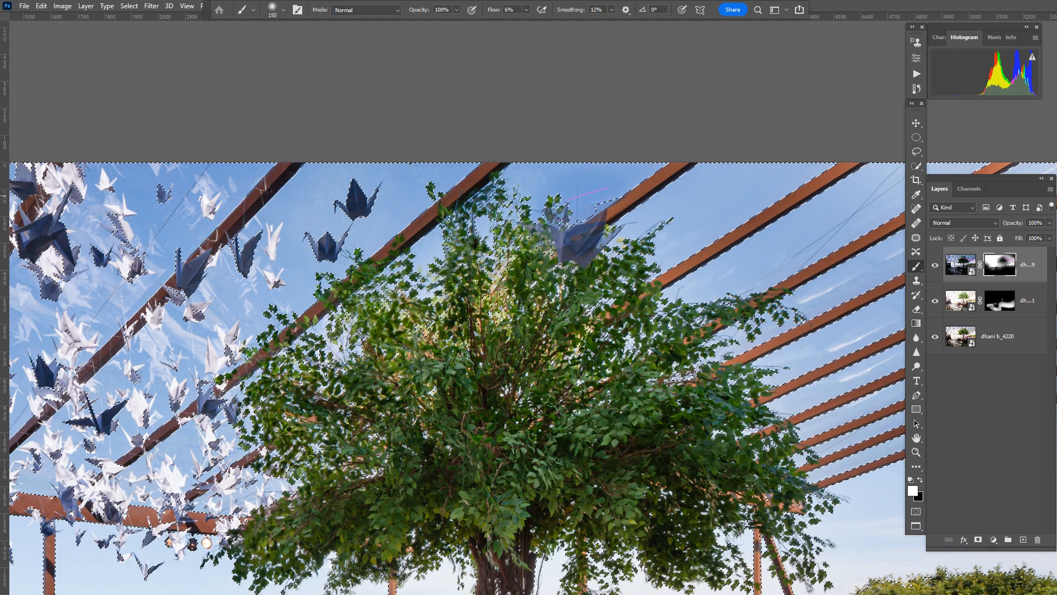
key("ctrl+0")
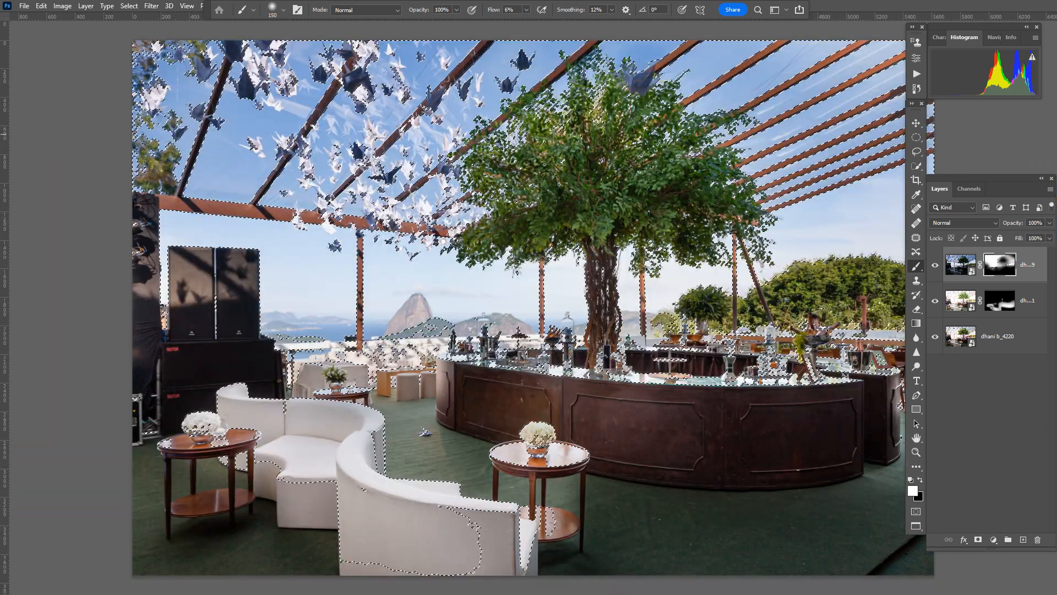
key("ctrl+d")
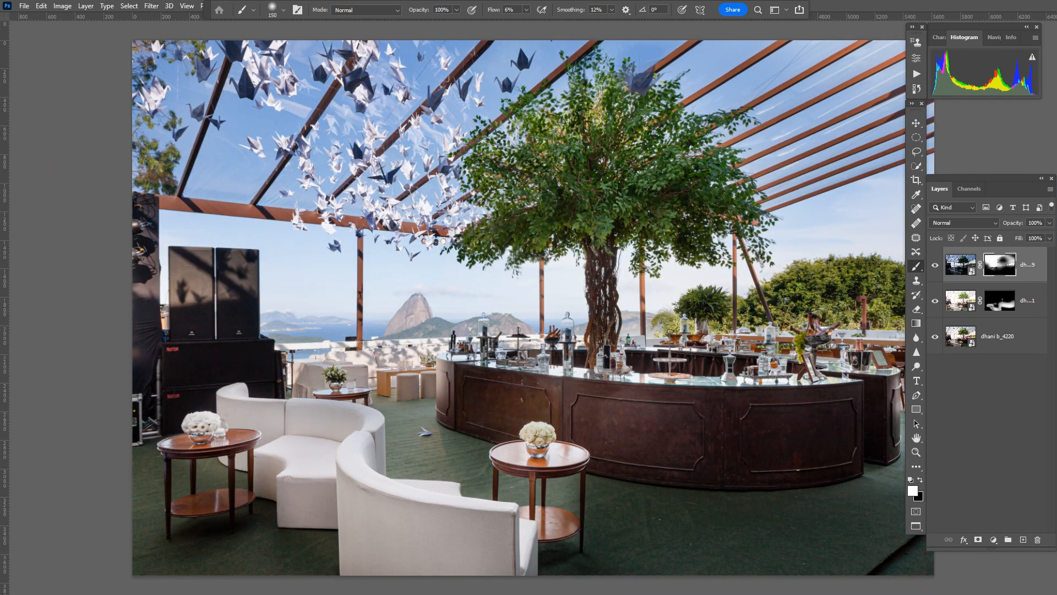
In the bottom layer's Camera Raw settings, set exposure to +1.00 and the tone curve's lights to +15, darks to -16 and shadows to -70
left_click(1003, 337)
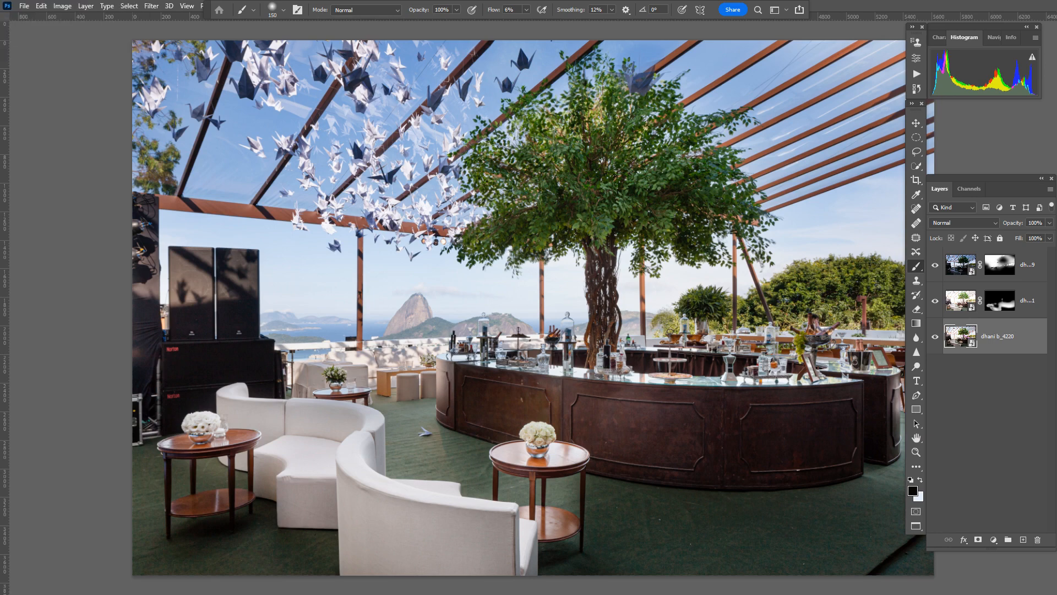
key("ctrl+shift+a")
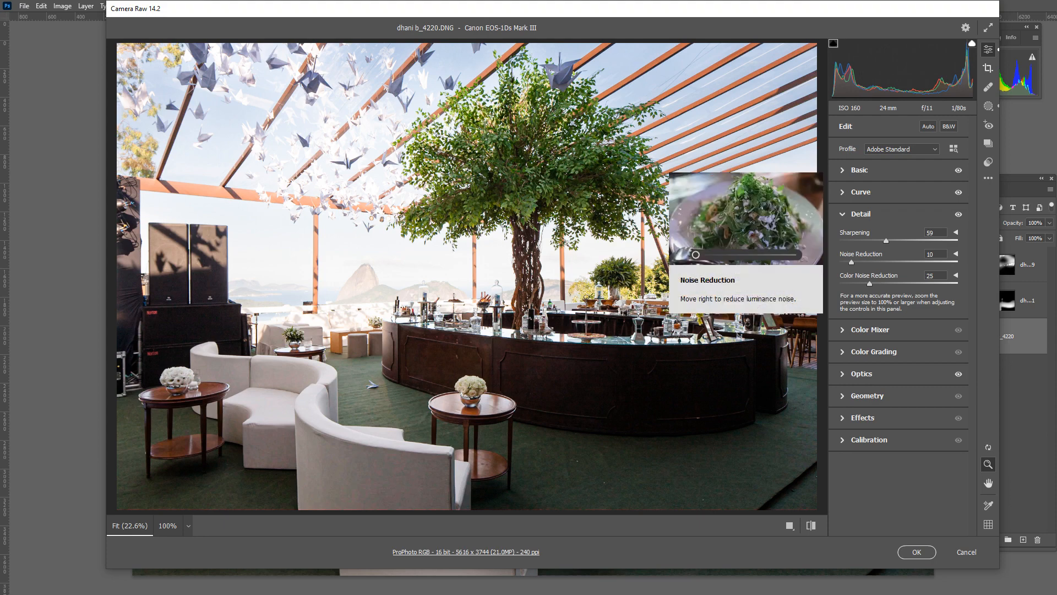
left_click(859, 171)
left_click(860, 170)
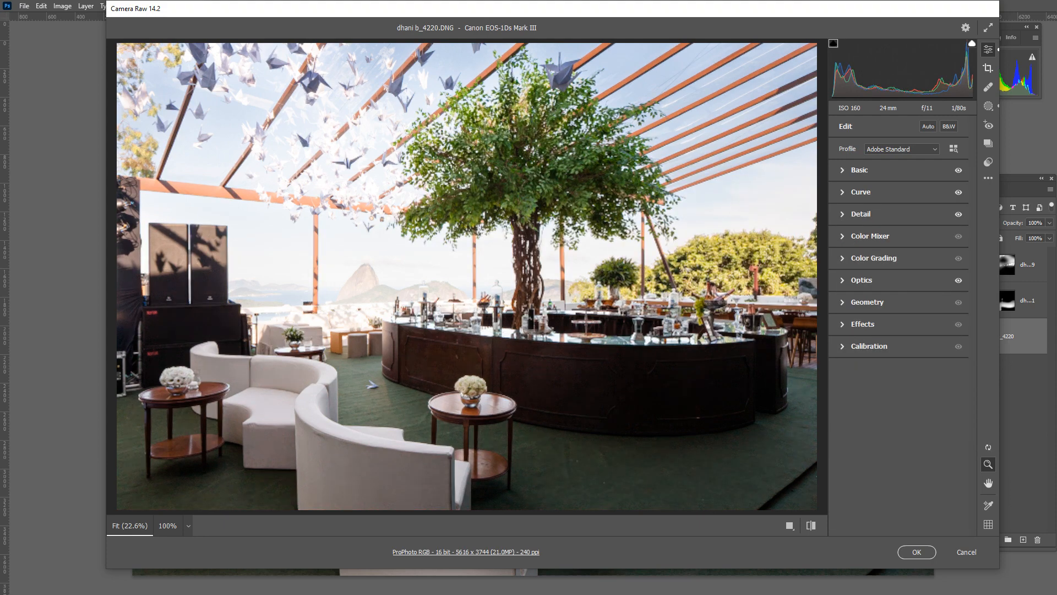
left_click(859, 170)
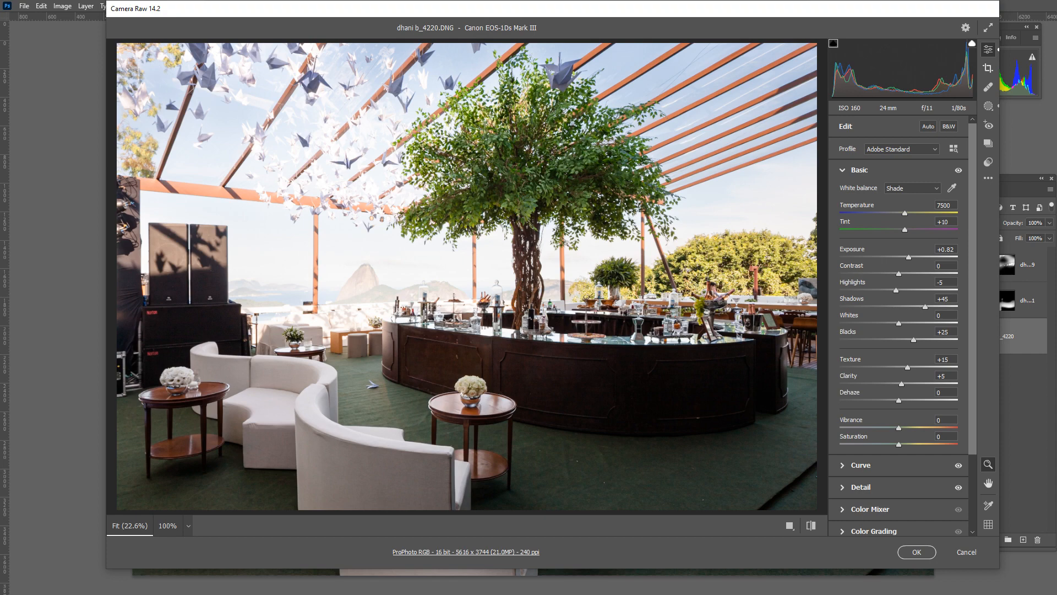
left_click(945, 250)
type("1")
key("Return")
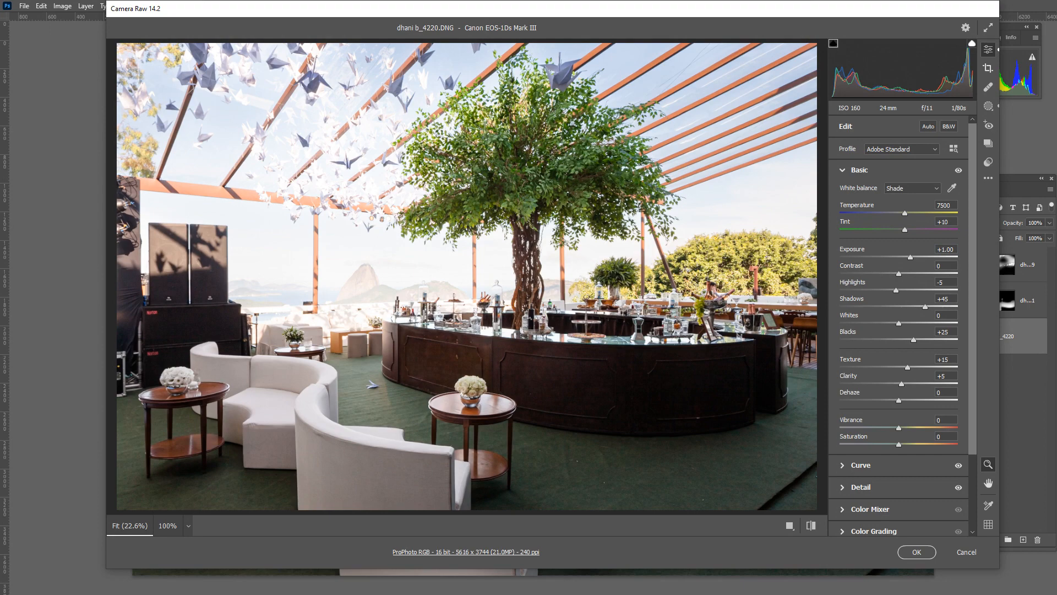
left_click(861, 465)
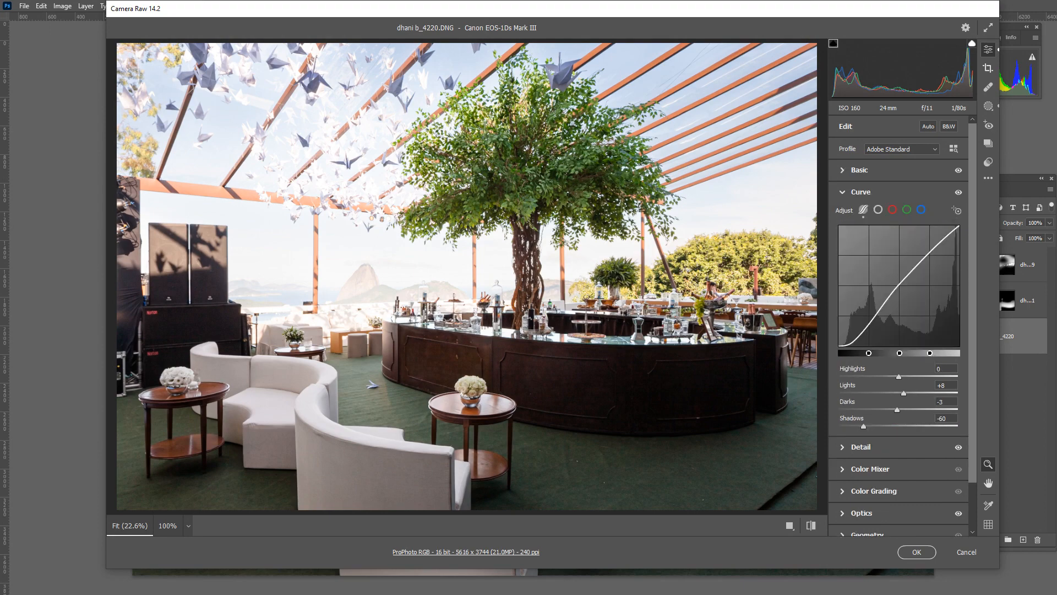
left_click_drag(863, 426, 889, 410)
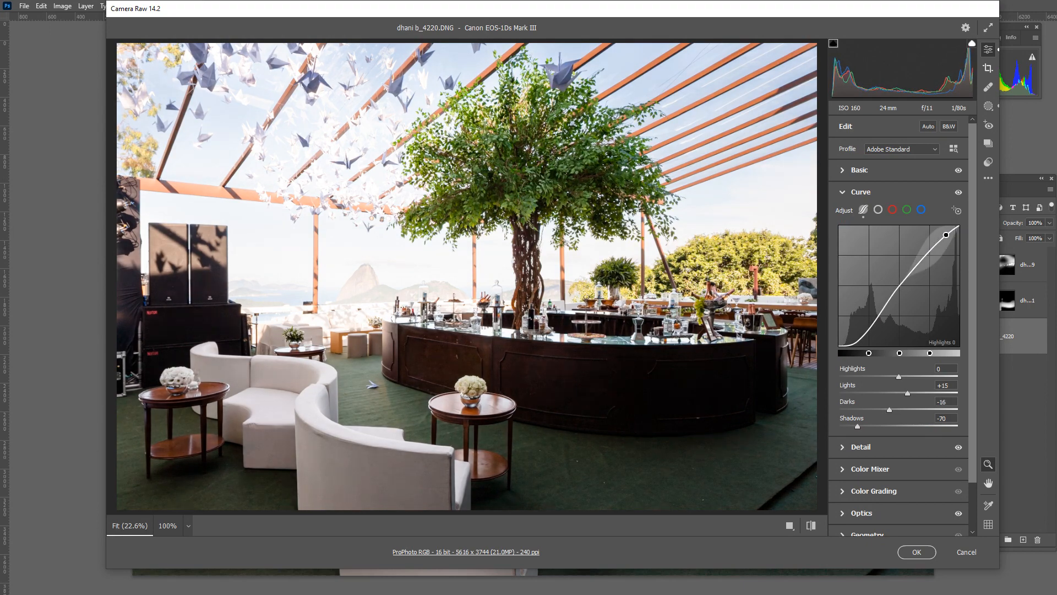
Create a radial gradient mask over the tree crown using the EXP CLARO adjustment preset and a feather of 83
left_click(988, 106)
left_click(987, 106)
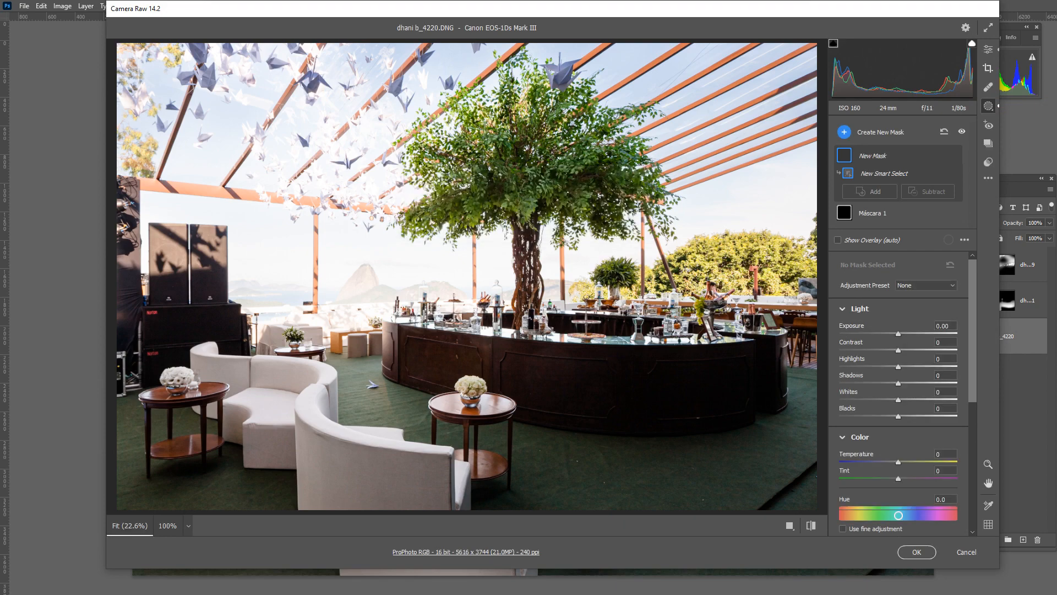
left_click(844, 132)
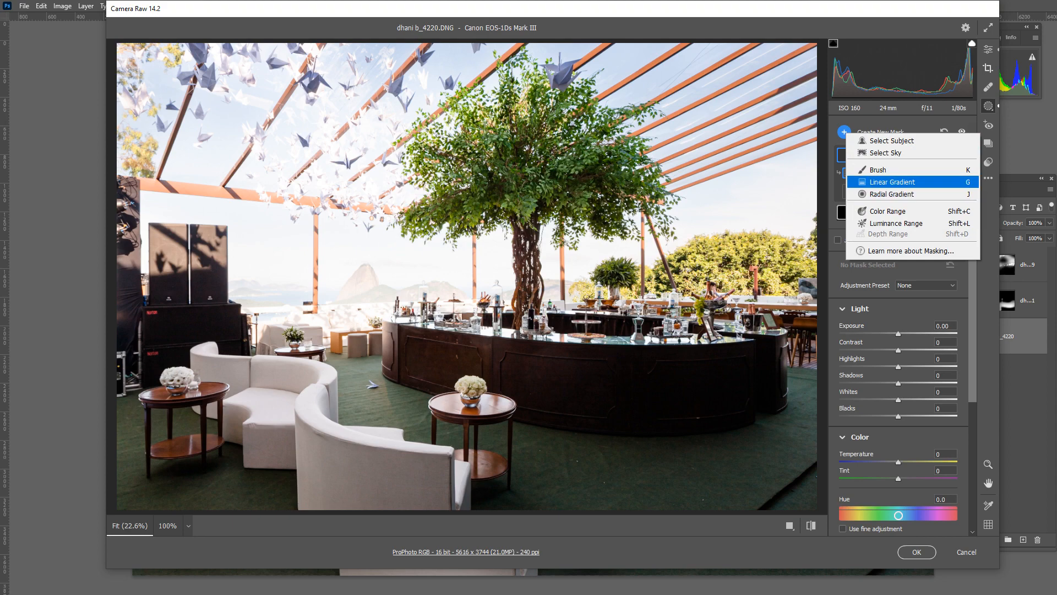
left_click(892, 194)
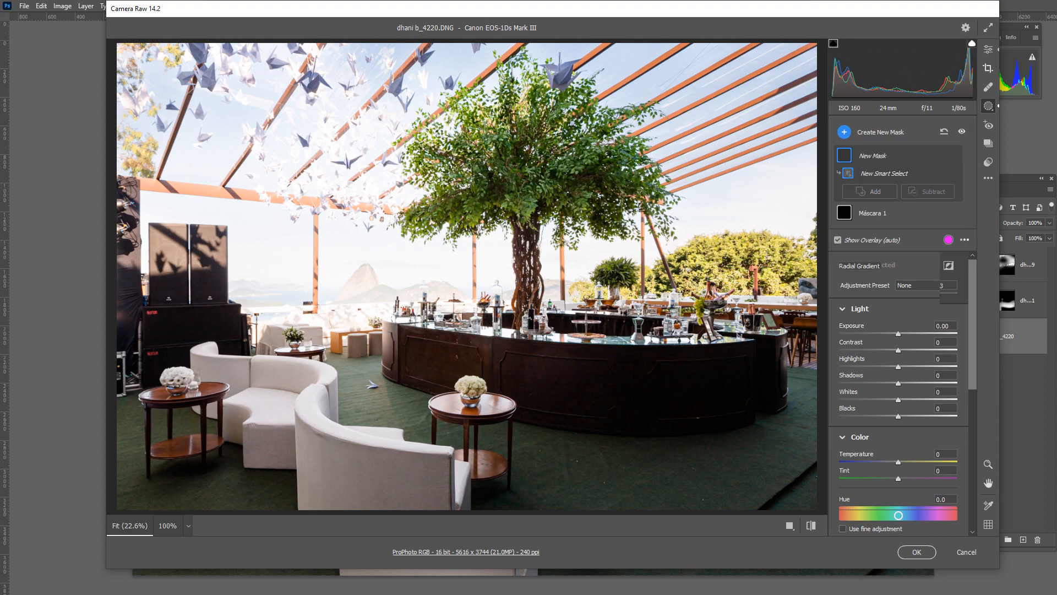
left_click(926, 337)
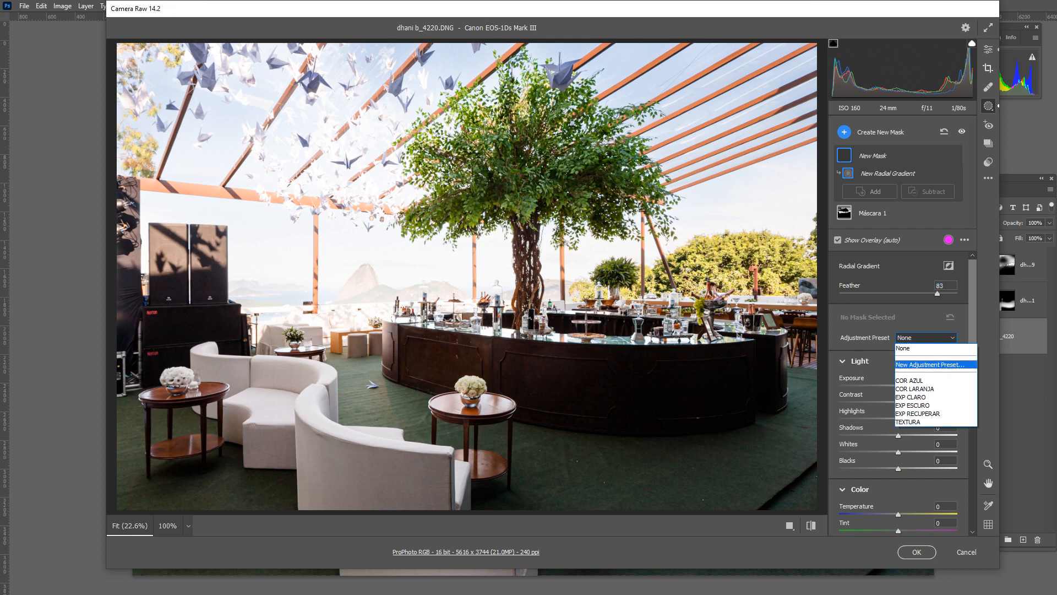
left_click(923, 397)
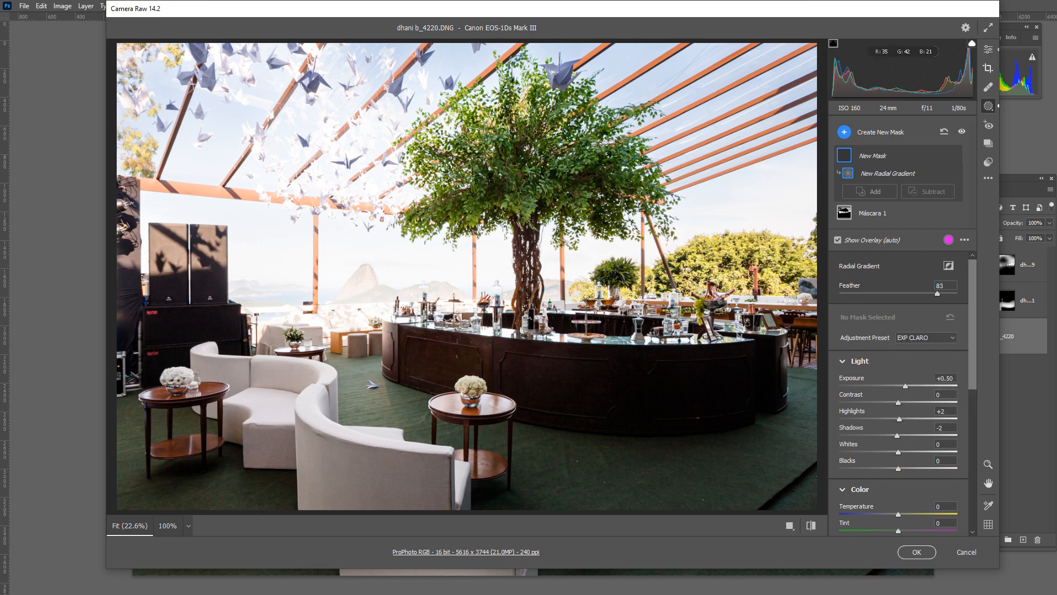
left_click_drag(527, 174, 650, 243)
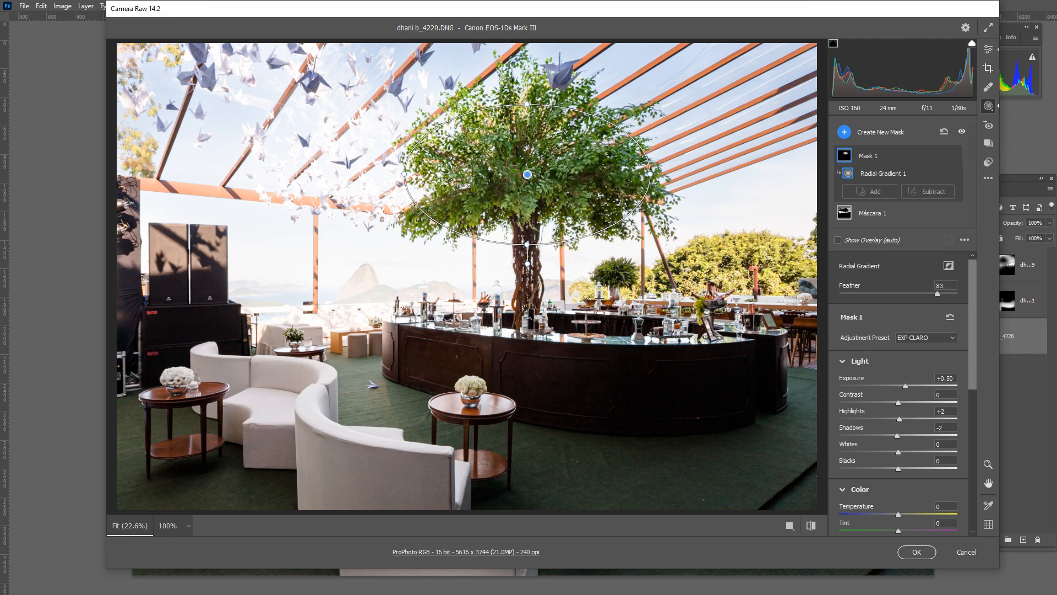
Set the radial mask's highlights to +3 and shadows to -11, raise its noise reduction, and apply the Camera Raw edits
left_click_drag(897, 435, 891, 436)
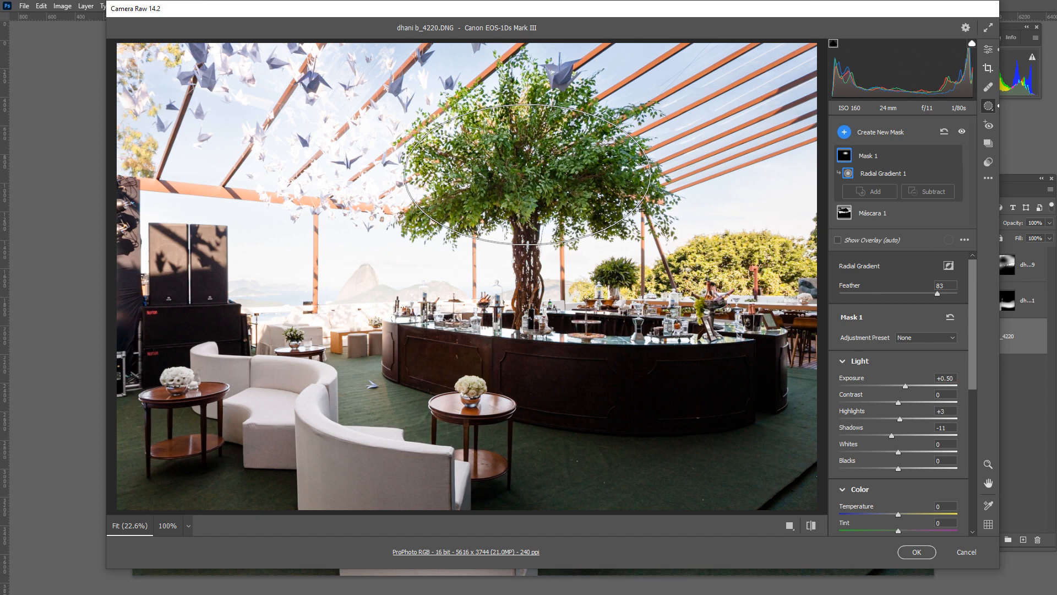
scroll(899, 391, "down", 4)
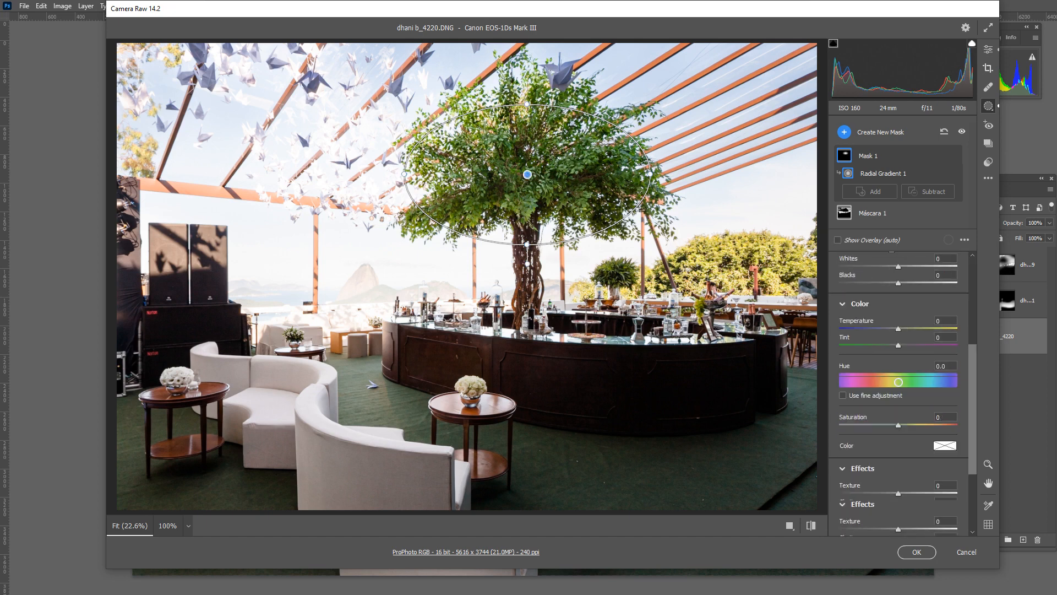
scroll(899, 391, "down", 4)
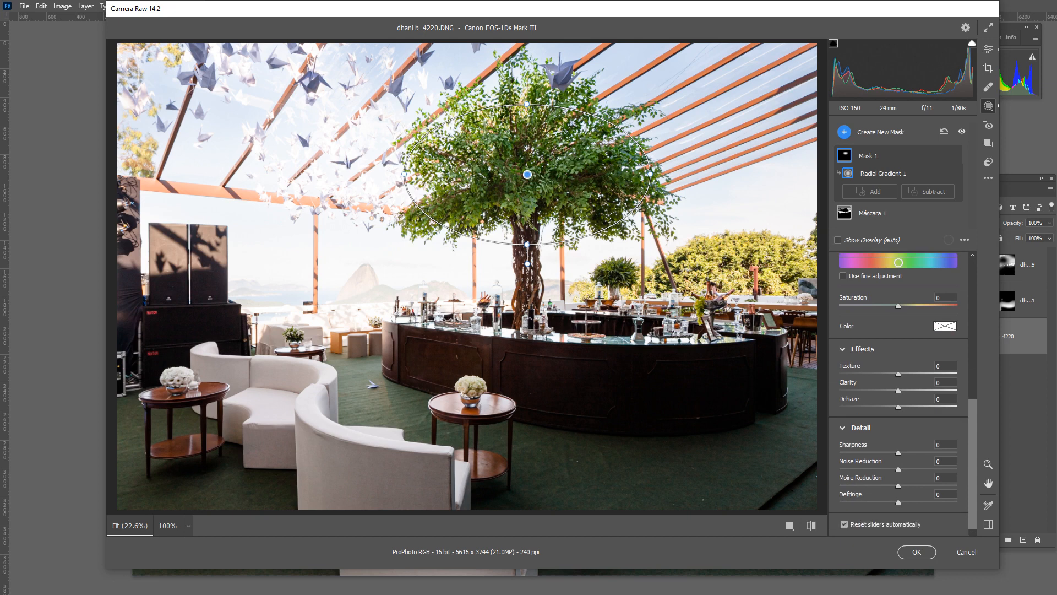
left_click_drag(898, 469, 910, 468)
key("Return")
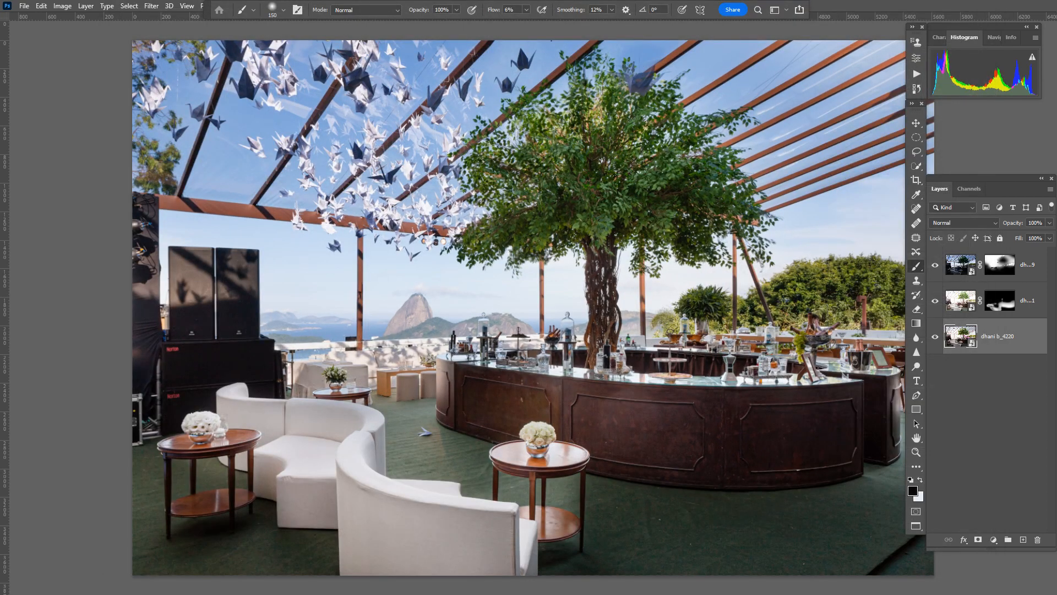
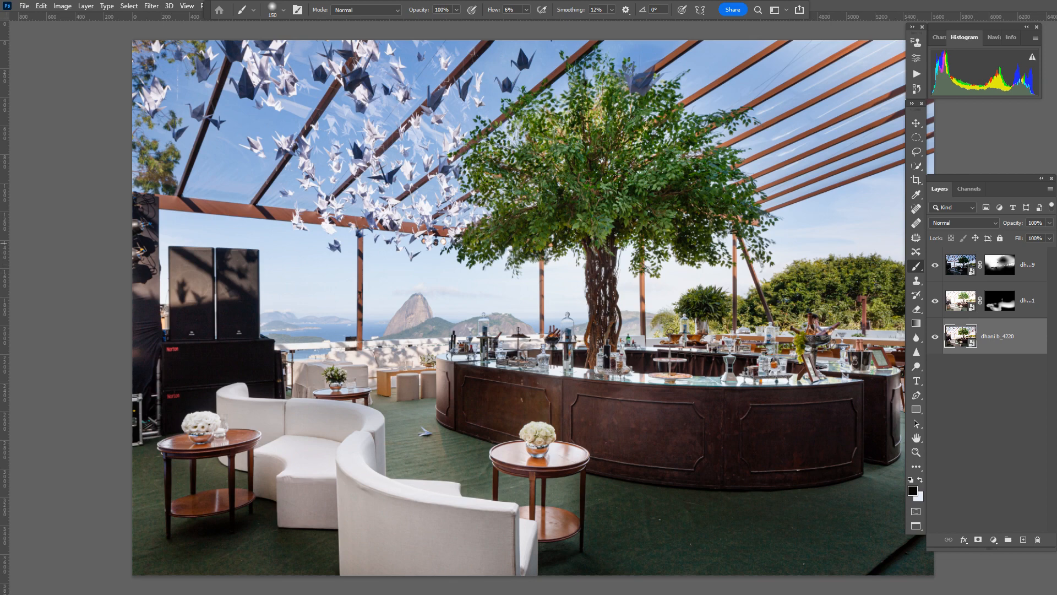
Paint white on the middle layer's mask over the upper tree trunk with a size 80 brush at 6% flow
left_click_drag(550, 242, 478, 231)
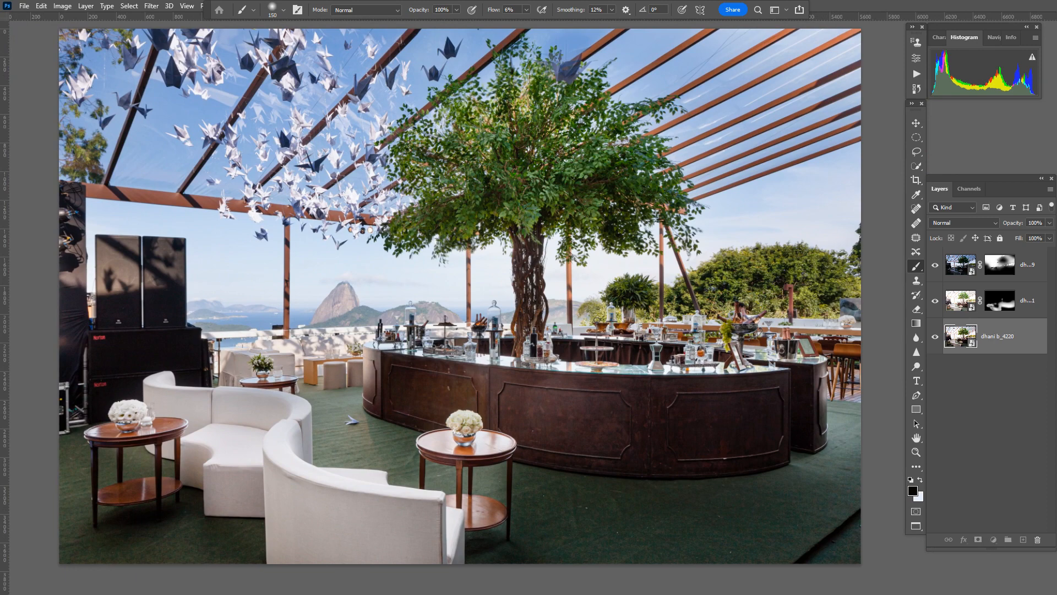
left_click(1000, 300)
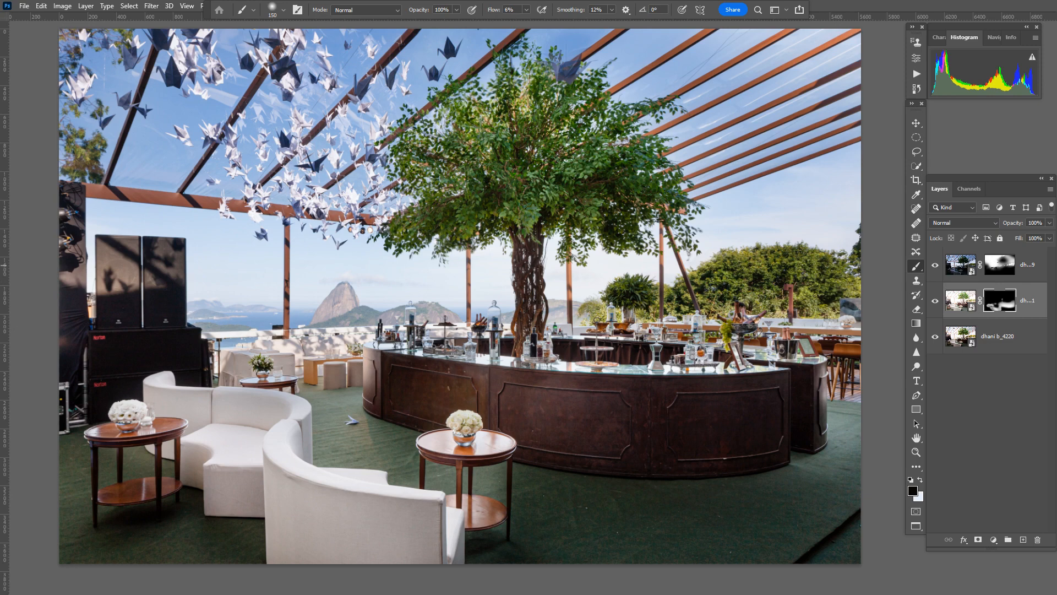
key("x")
key("bracketleft")
key("bracketleft")
key("bracketleft")
mouse_move(522, 267)
left_mouse_down()
mouse_move(521, 256)
mouse_move(535, 260)
mouse_move(527, 264)
left_mouse_up()
Add a Curves adjustment above the top exposure layer with the Linear Contrast (RGB) preset, reduce its opacity, and hide it
left_click(1000, 273)
key("x")
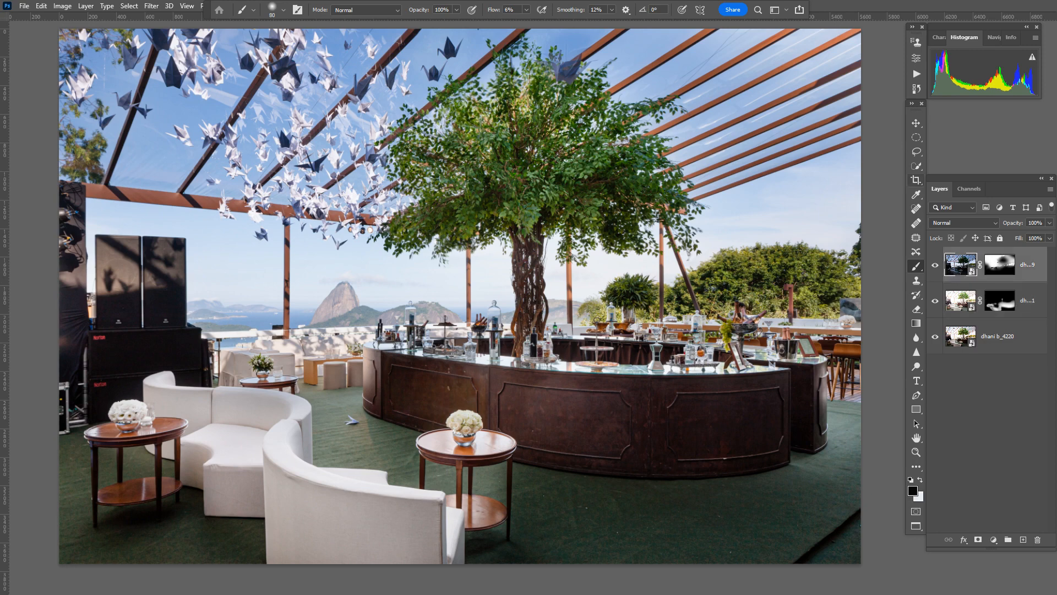
left_click(994, 539)
left_click(987, 401)
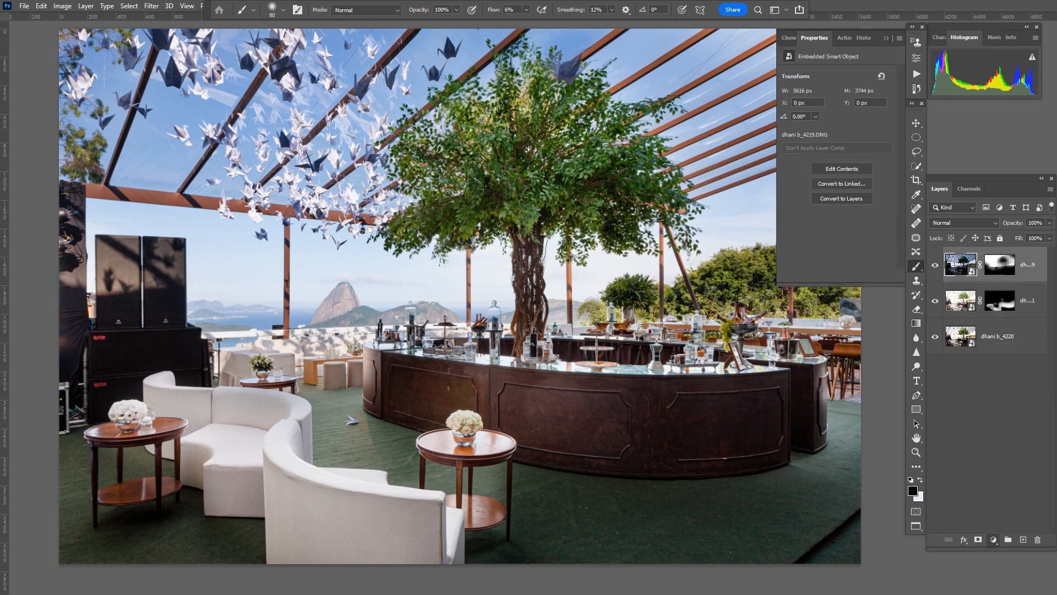
left_click(846, 73)
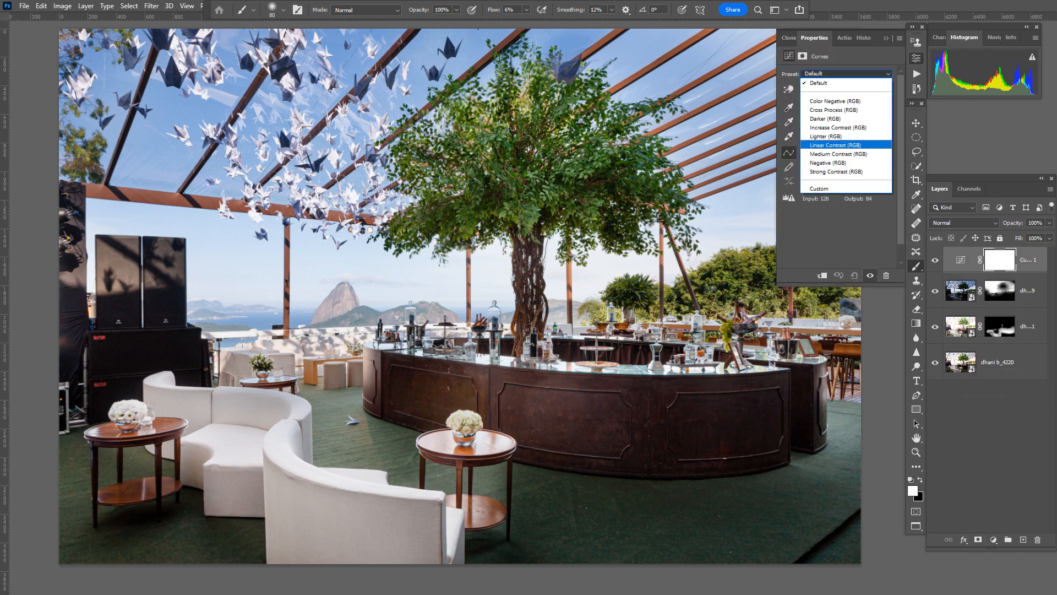
left_click(835, 145)
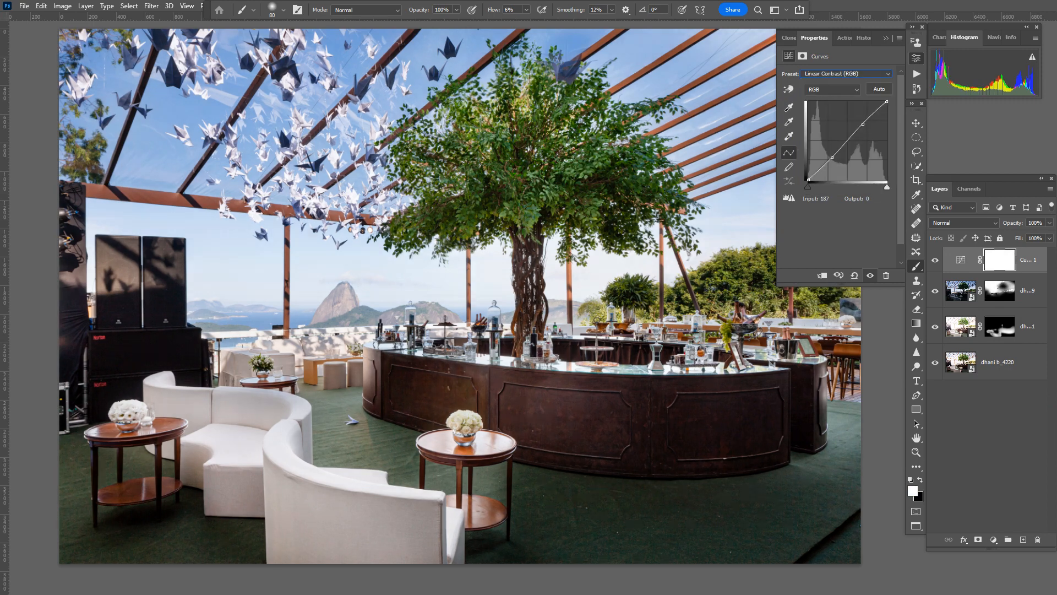
mouse_move(1013, 223)
left_mouse_down()
mouse_move(999, 223)
mouse_move(1015, 223)
left_mouse_up()
left_click(935, 260)
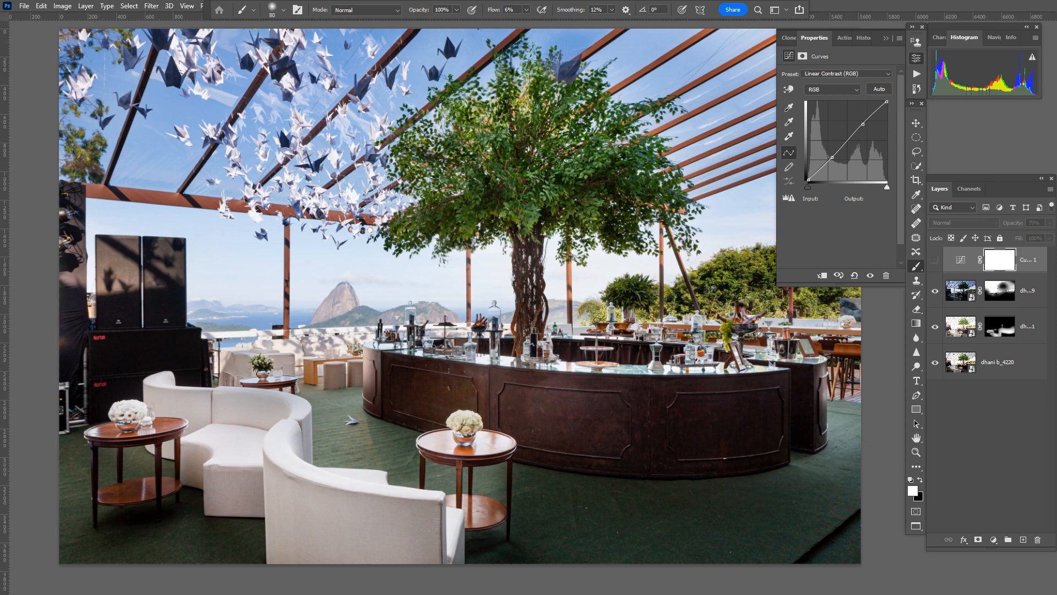
Add a Black & White adjustment with default values and an Invert adjustment directly above the top exposure layer
left_click(960, 290)
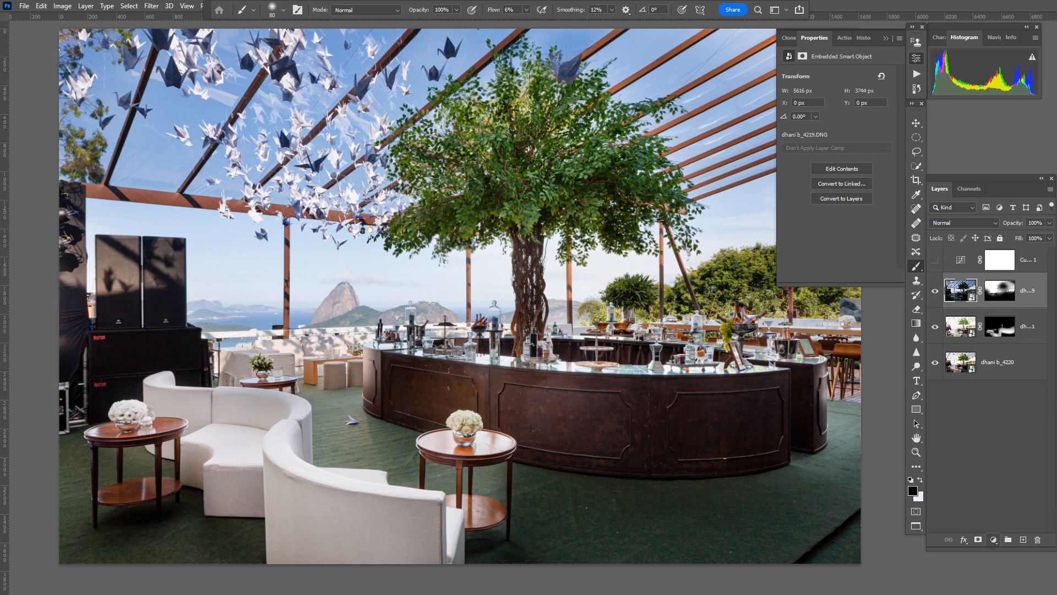
left_click(993, 539)
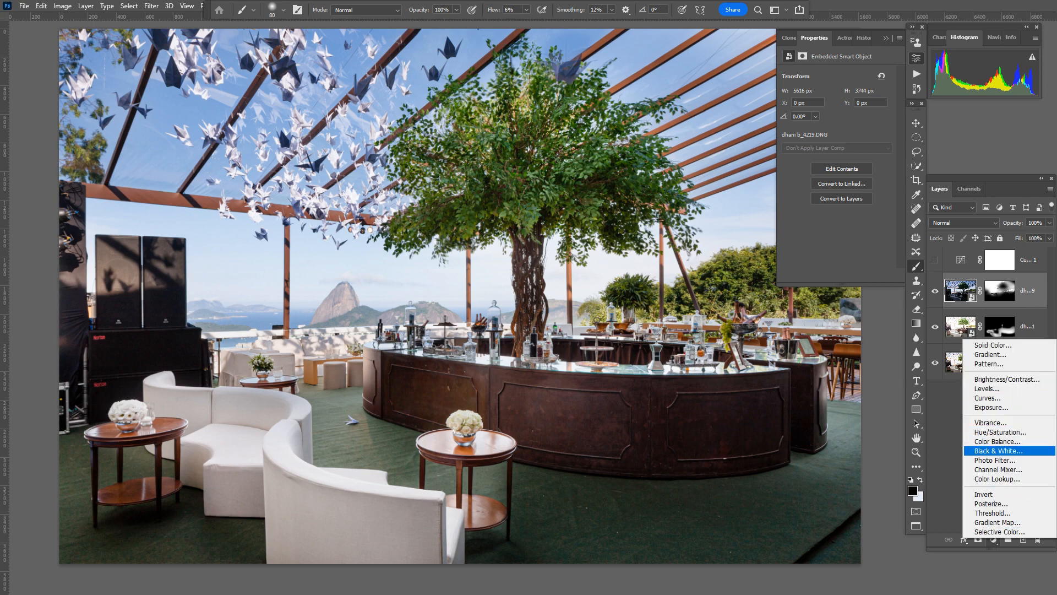
left_click(996, 450)
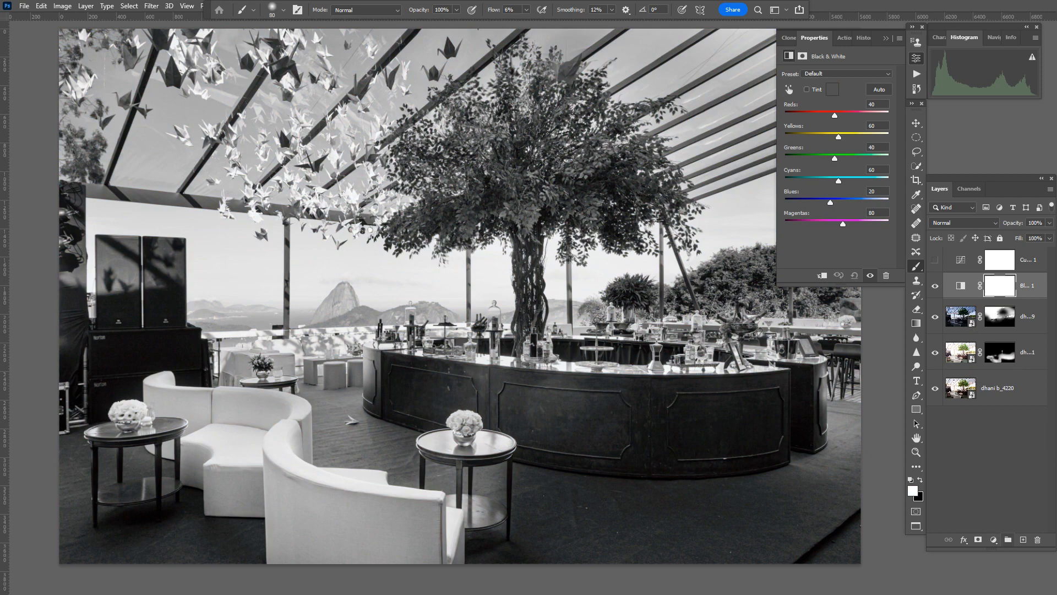
left_click(994, 539)
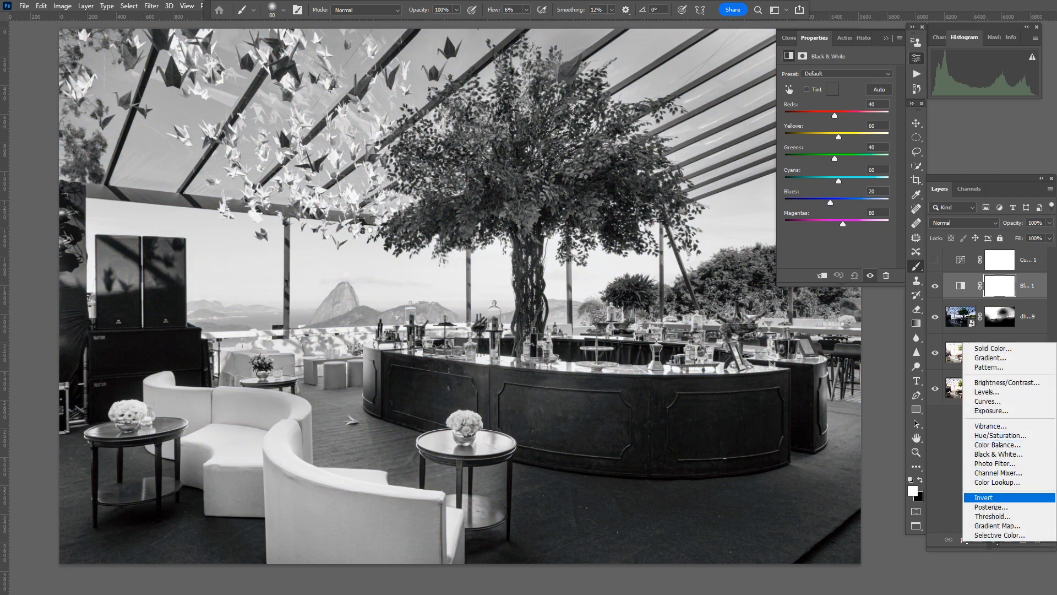
left_click(984, 497)
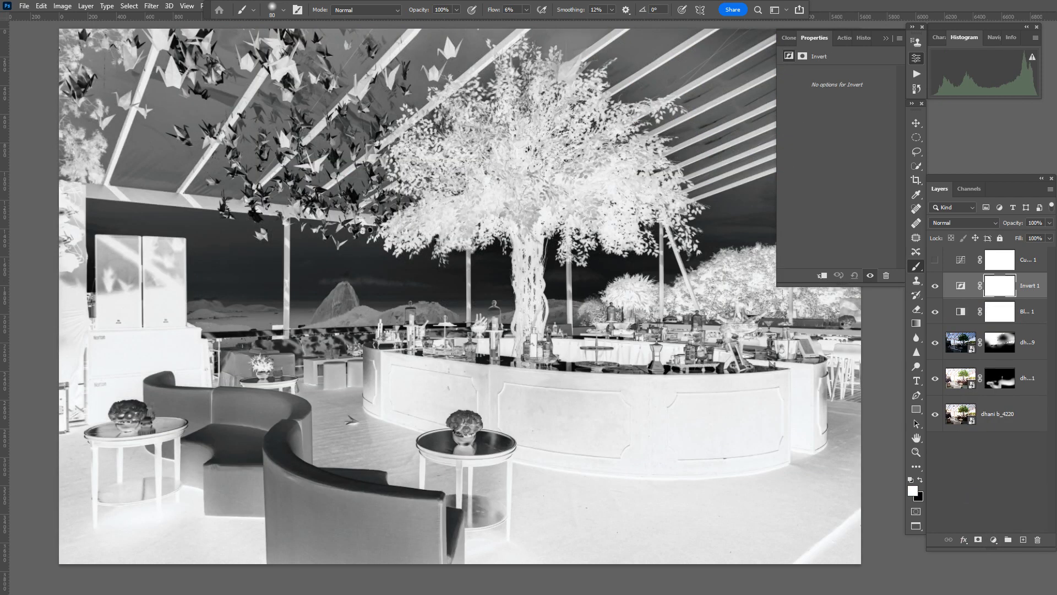
Add a Curves adjustment above the Invert layer with contrast points at input 160, output 175 and input 67, output 56
left_click(993, 539)
left_click(985, 396)
left_click_drag(826, 162, 857, 126)
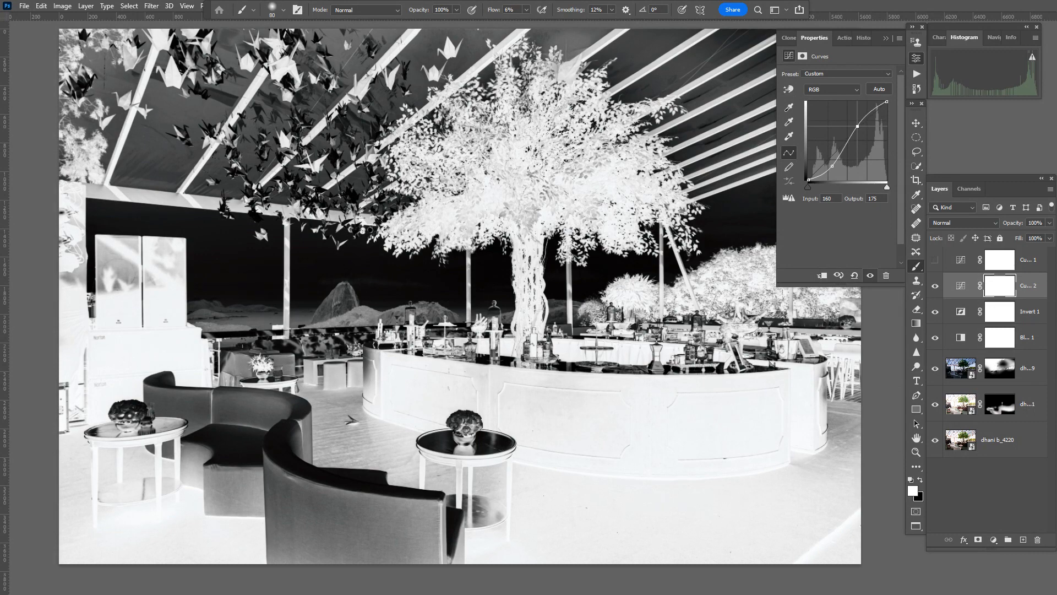
left_click_drag(832, 166, 829, 162)
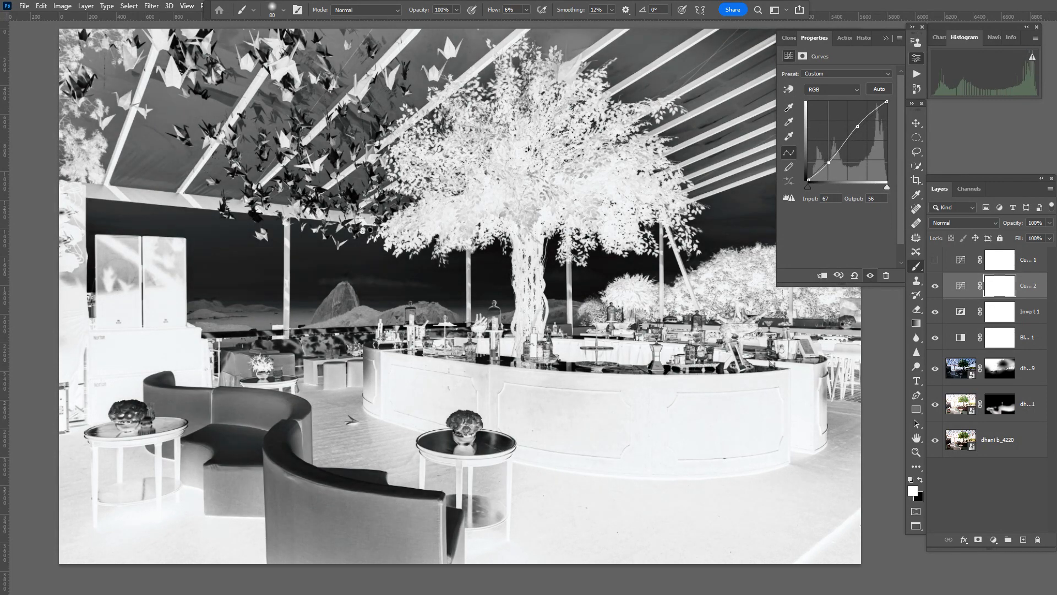
Group the Black & White, Invert and visible Curves layers, and add an empty layer between the group and the top exposure layer
left_click(1028, 338, "shift")
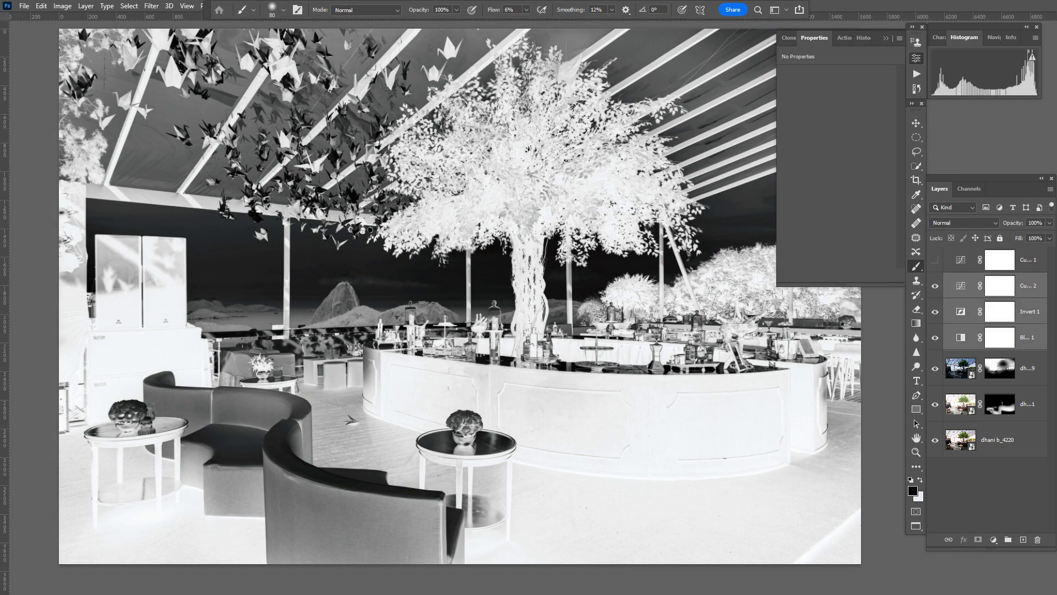
key("ctrl+g")
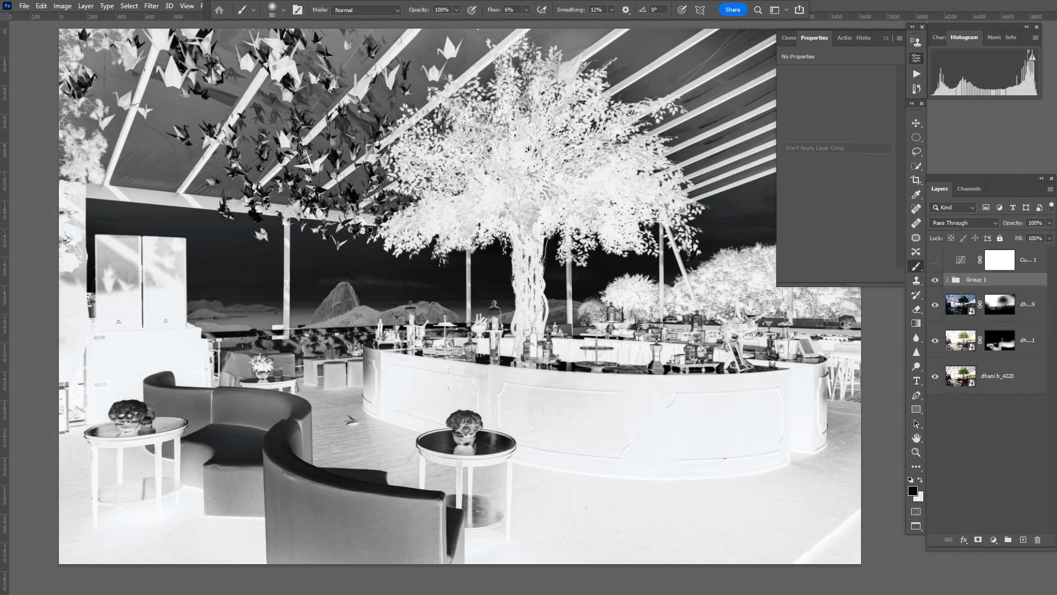
left_click(1029, 305)
left_click(1023, 540)
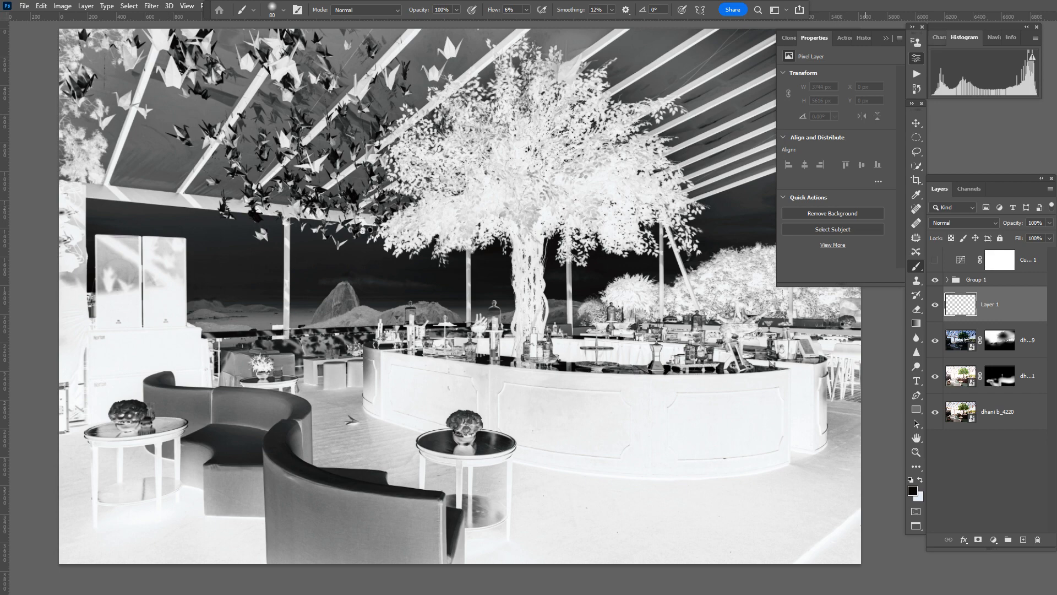
Heal a small spot on the ceiling beside the hanging paper cranes on the empty layer with the Spot Healing Brush
left_click(886, 38)
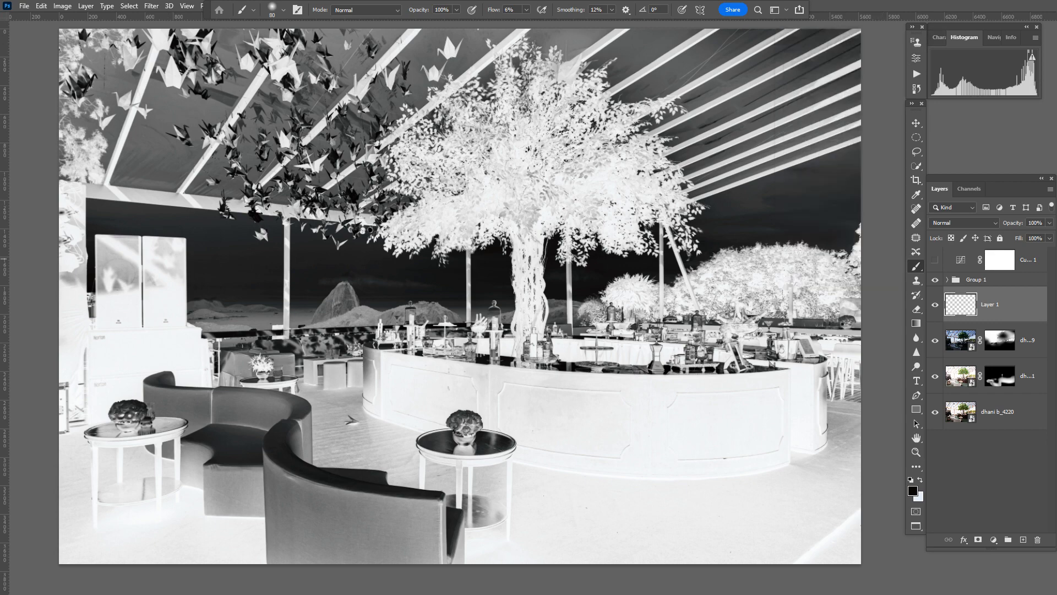
left_click_drag(199, 230, 885, 323)
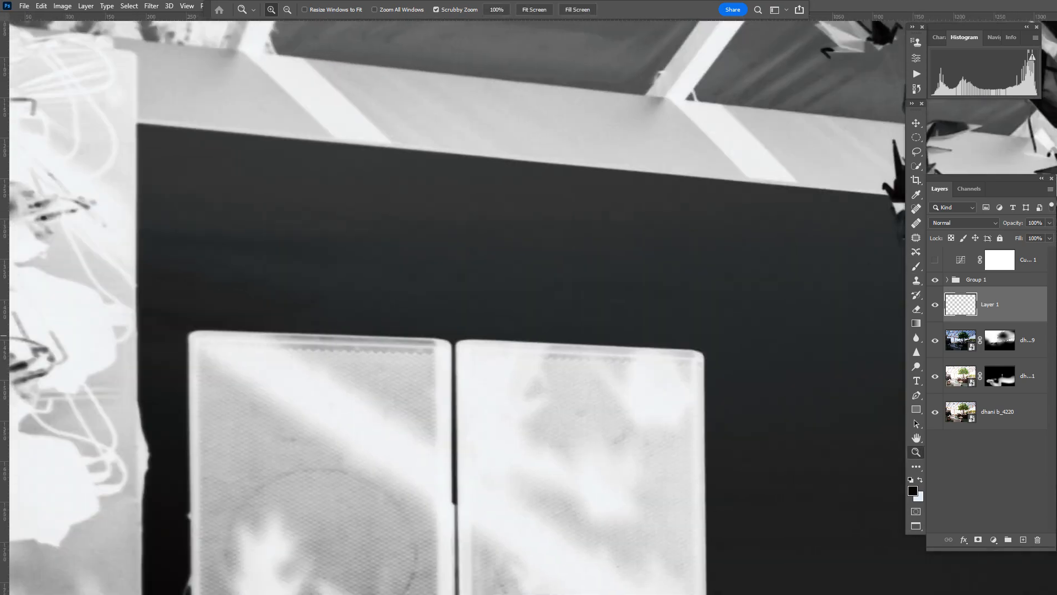
left_click_drag(551, 110, 429, 565)
left_click_drag(529, 250, 518, 290)
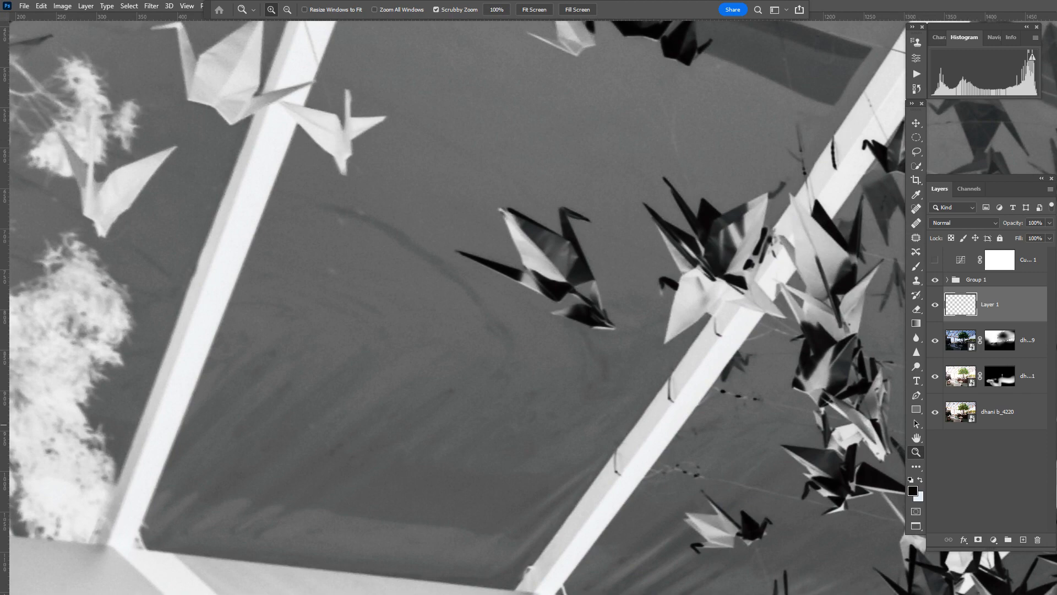
left_click_drag(495, 205, 550, 342)
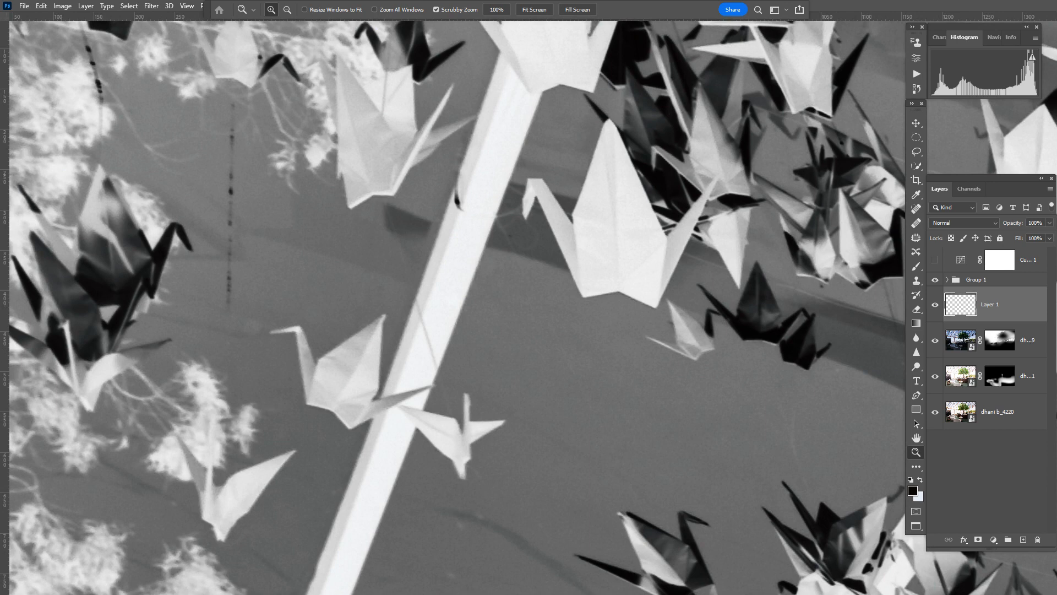
key("j")
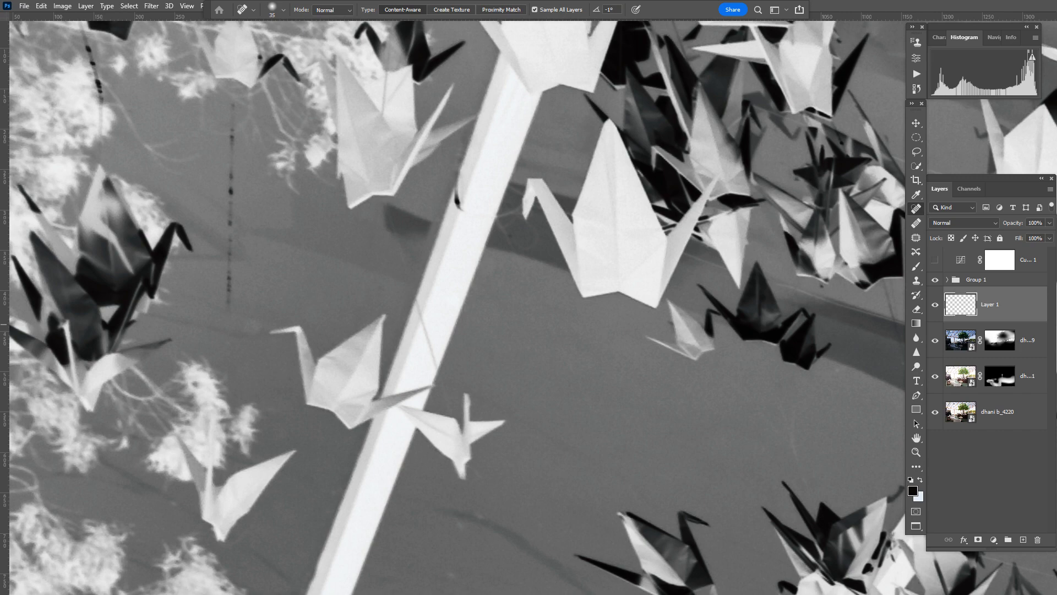
left_click(254, 325)
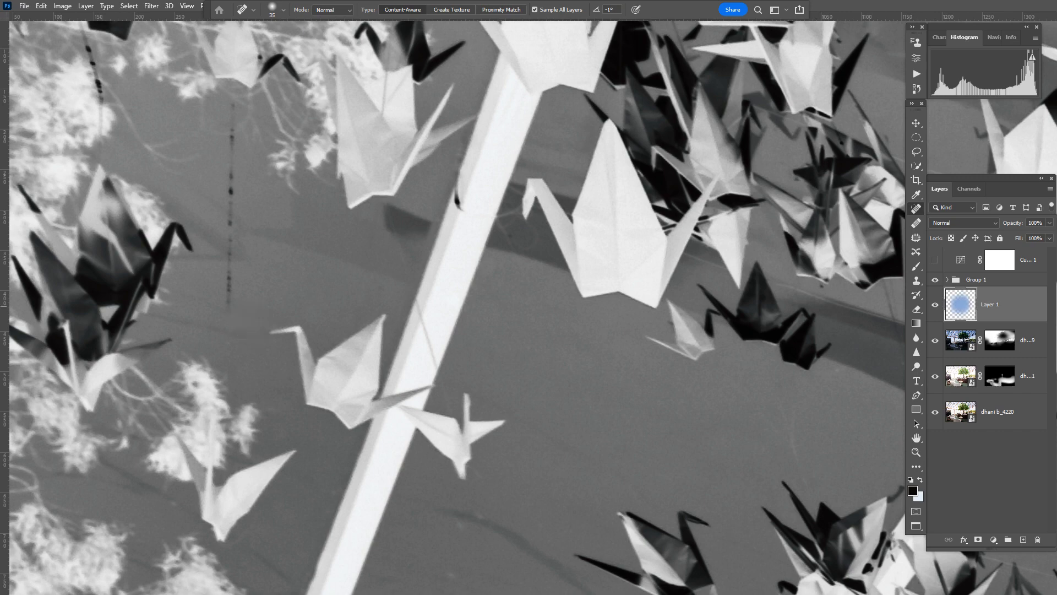
Paint a long, slightly curved Spot Healing Brush stroke across the ceiling through the hanging paper cranes
mouse_move(660, 419)
left_mouse_down()
mouse_move(370, 275)
mouse_move(299, 197)
left_mouse_up()
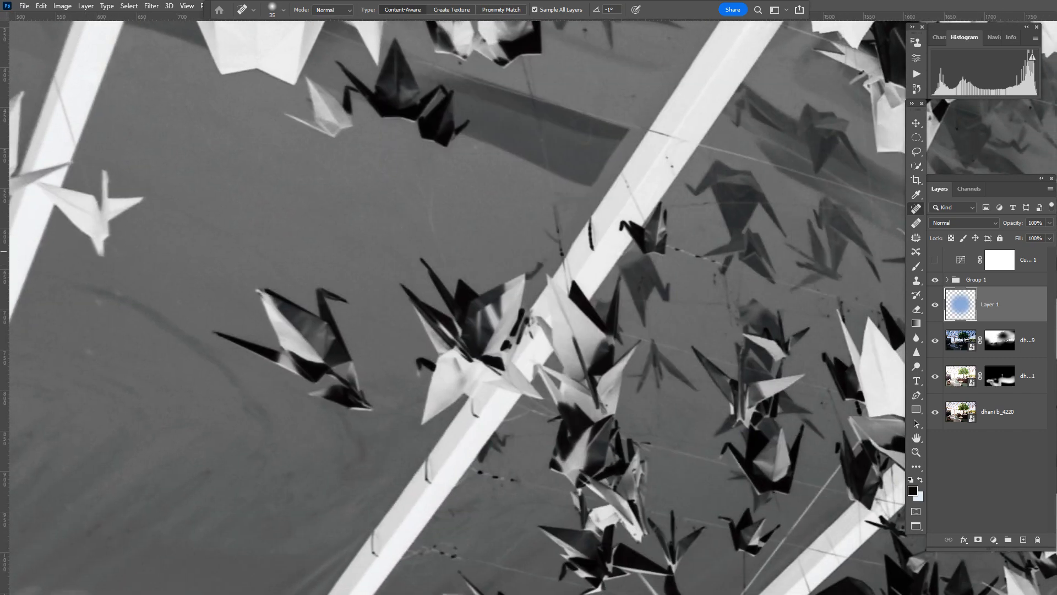
left_click_drag(558, 227, 19, 369)
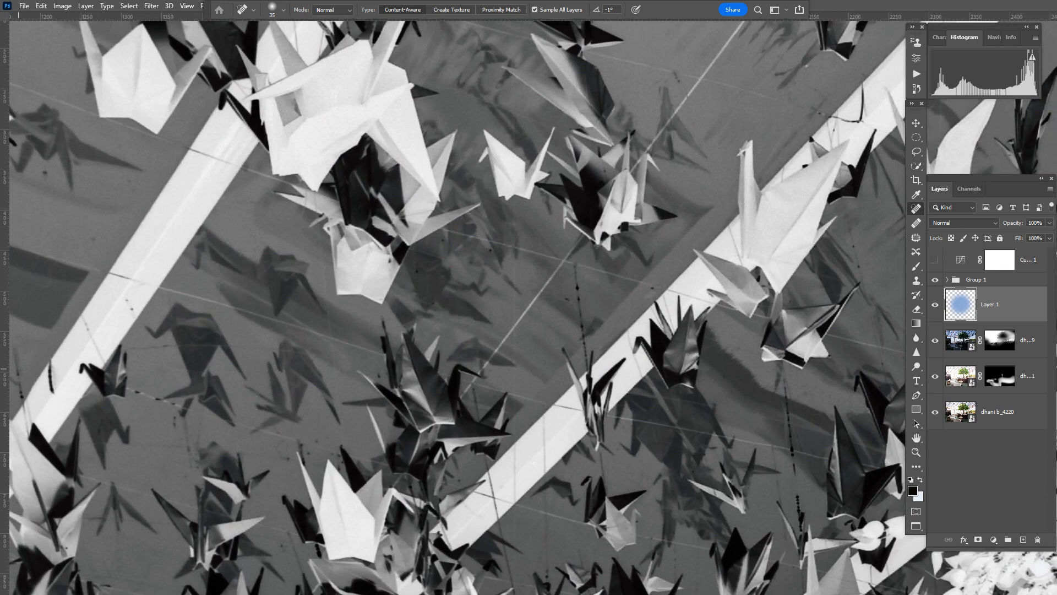
left_click_drag(220, 283, 592, 206)
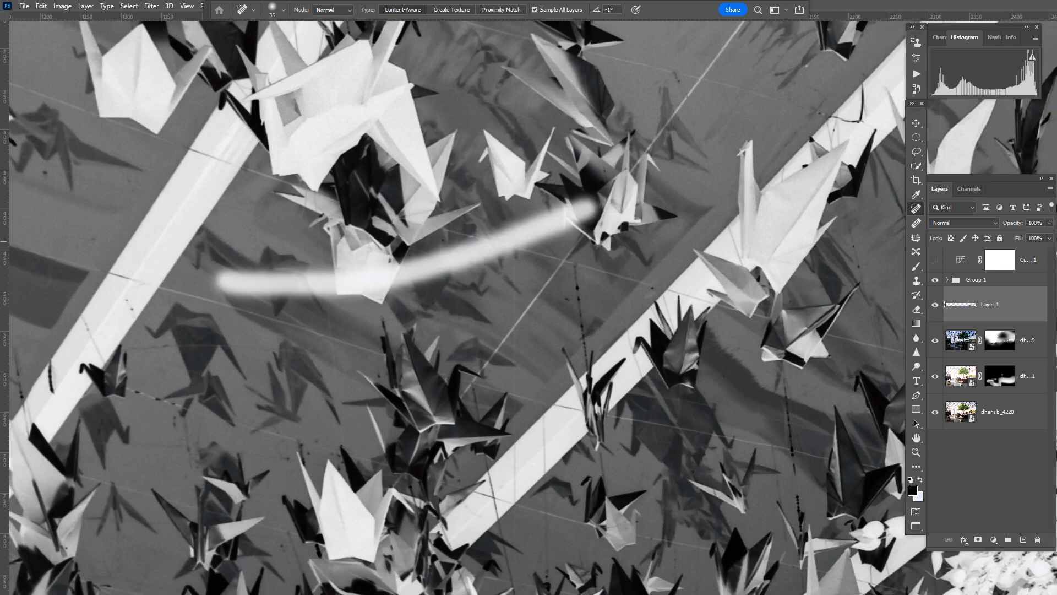
Examine the ceiling panels, the tree canopy and the roof beams beyond it for blemishes
key("ctrl+minus")
key("z")
key("ctrl+minus")
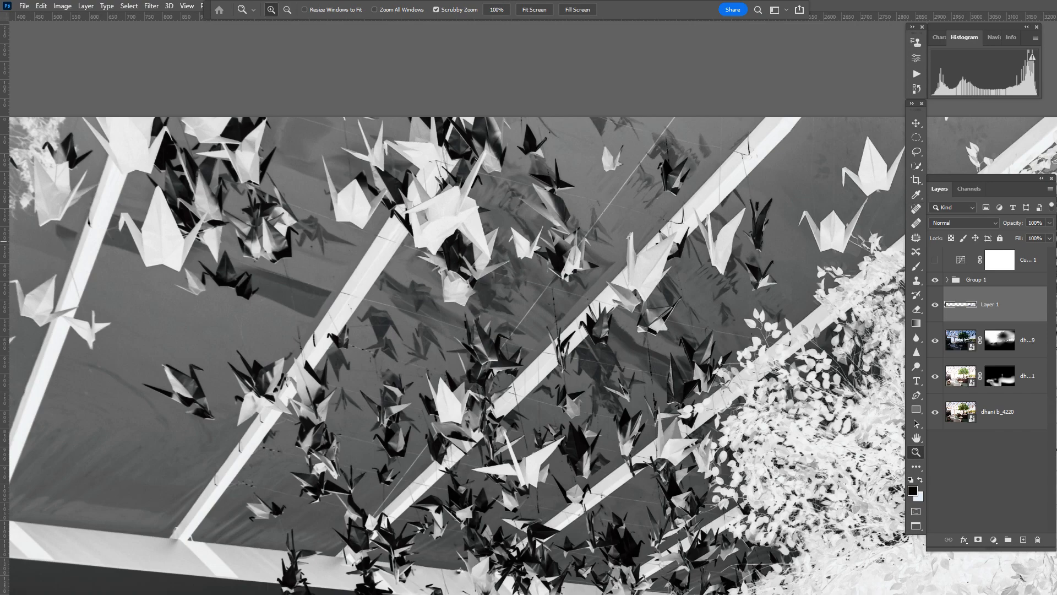
left_click_drag(688, 214, 258, 171)
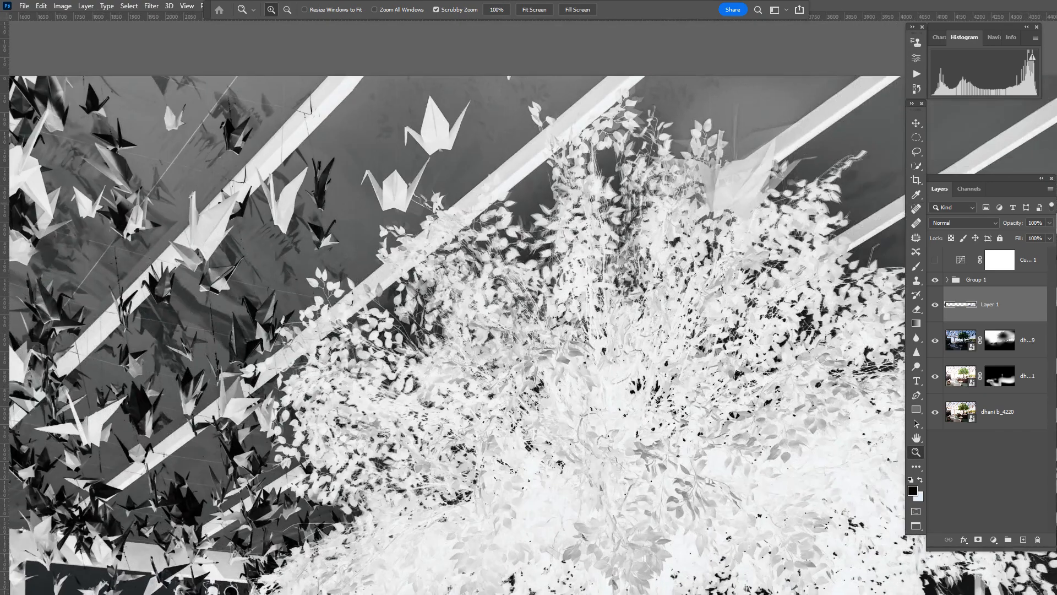
left_click_drag(633, 201, 319, 175)
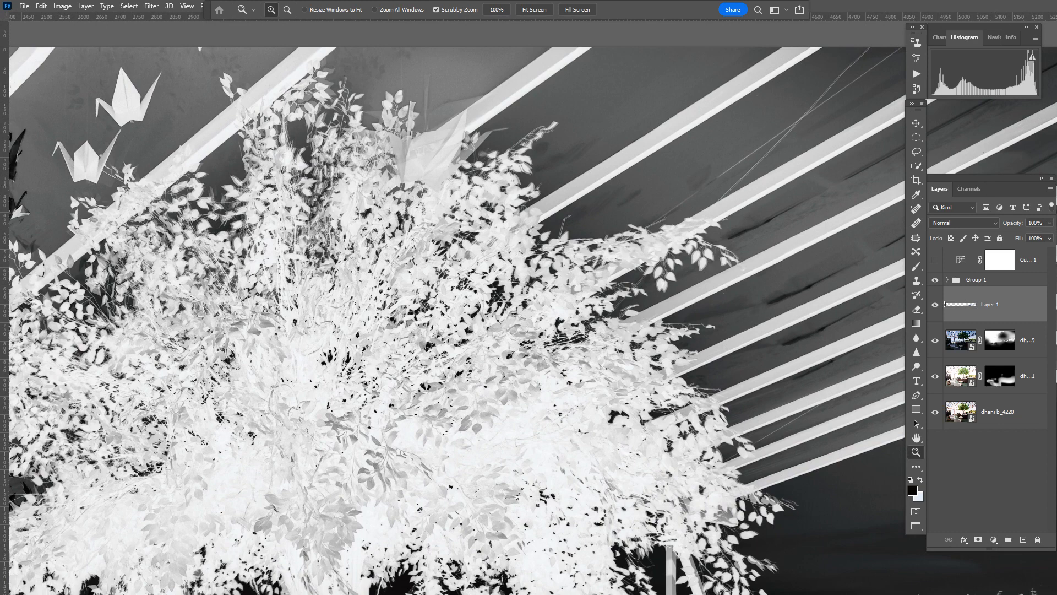
left_click_drag(631, 167, 70, 124)
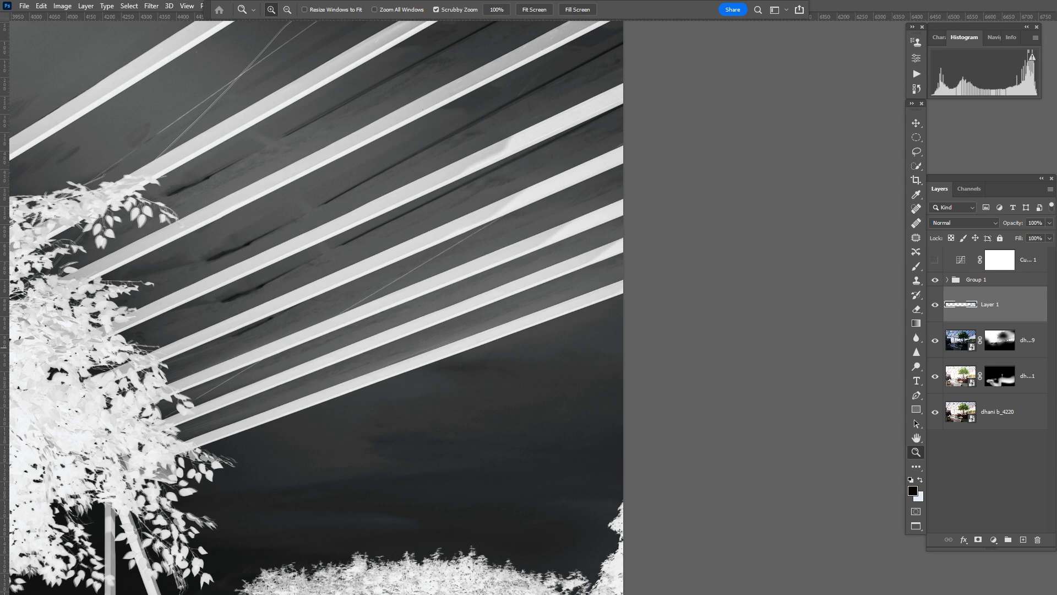
Remove the fallen paper crane from the floor beside the bar with the Spot Healing Brush, including its leftover bright smudge
key("ctrl+0")
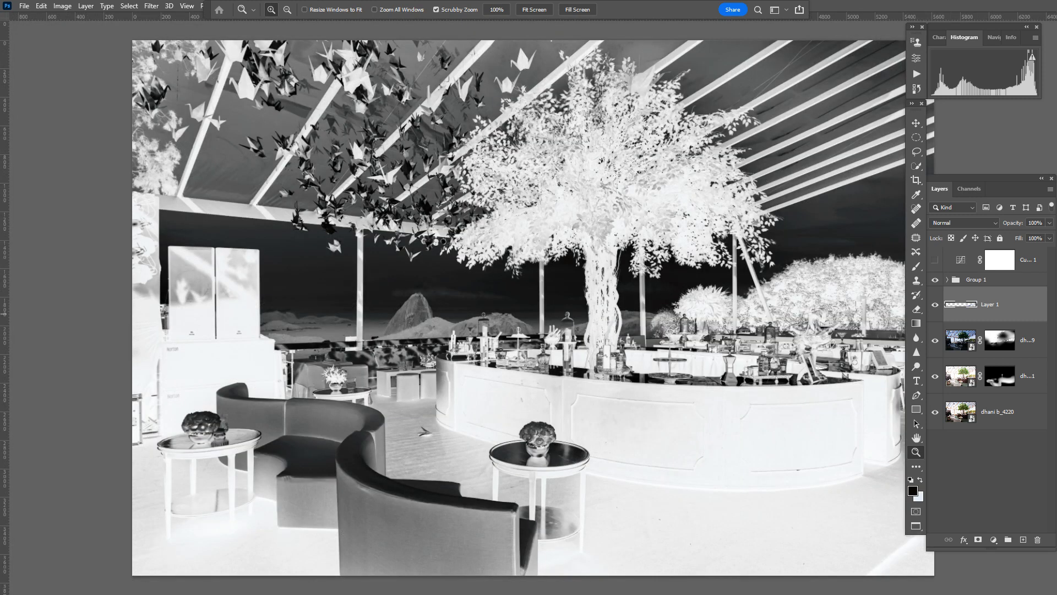
left_click_drag(422, 429, 534, 468)
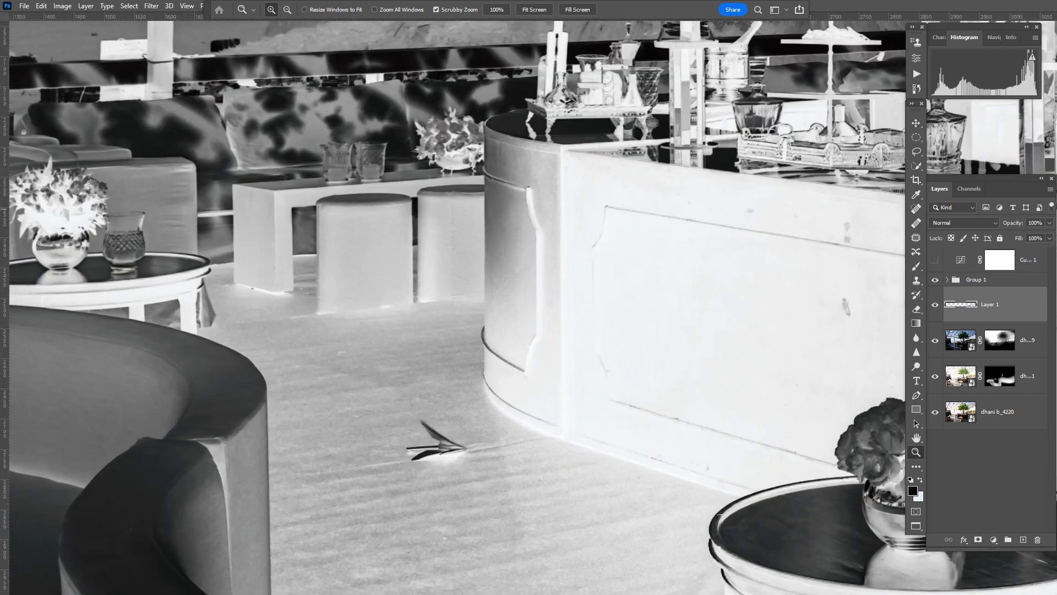
key("j")
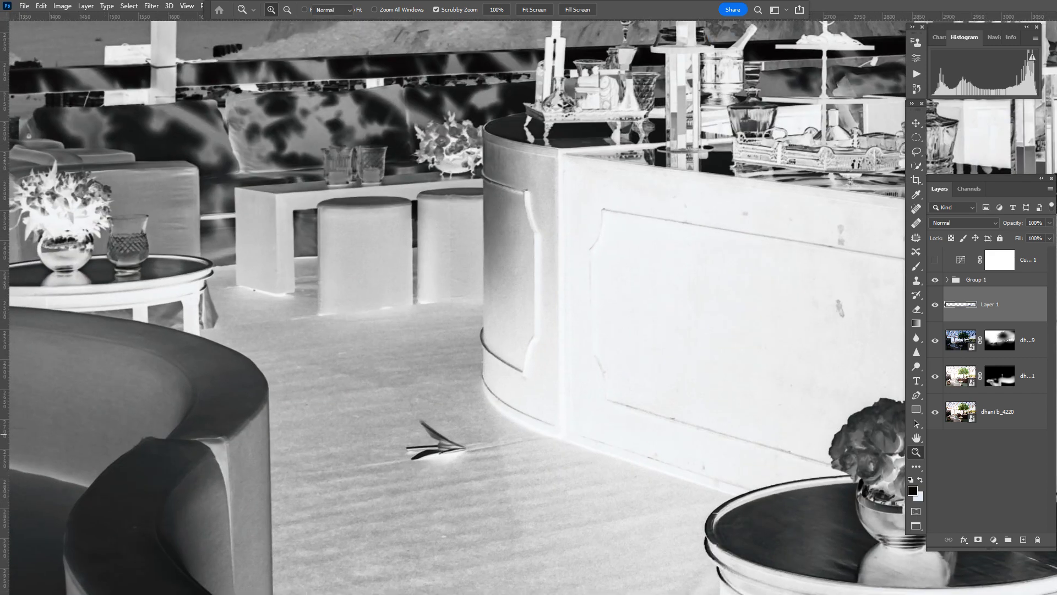
mouse_move(430, 425)
left_mouse_down()
mouse_move(454, 442)
mouse_move(403, 449)
left_mouse_up()
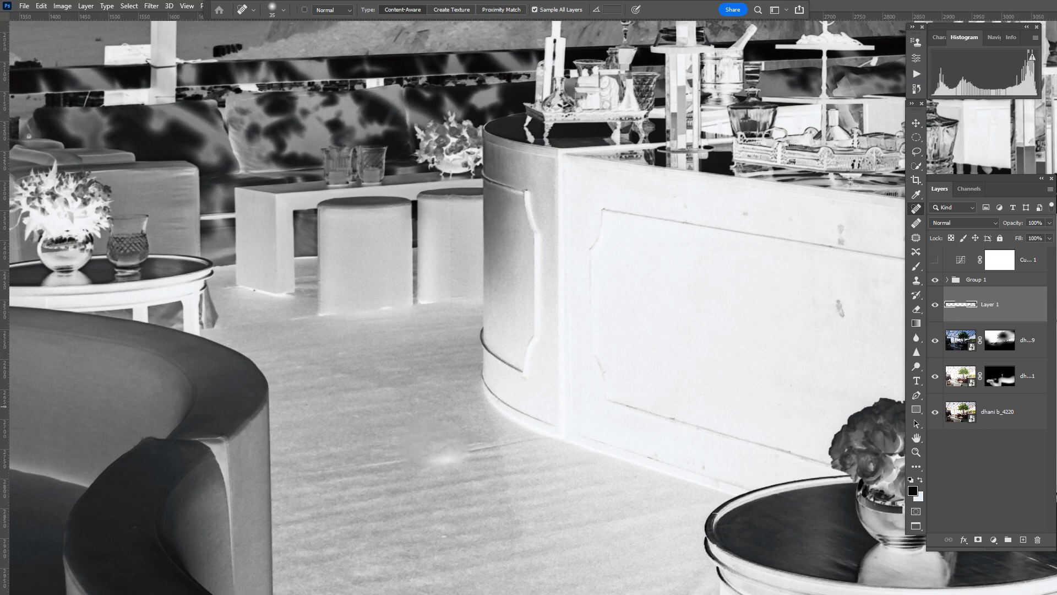
left_click_drag(440, 455, 457, 455)
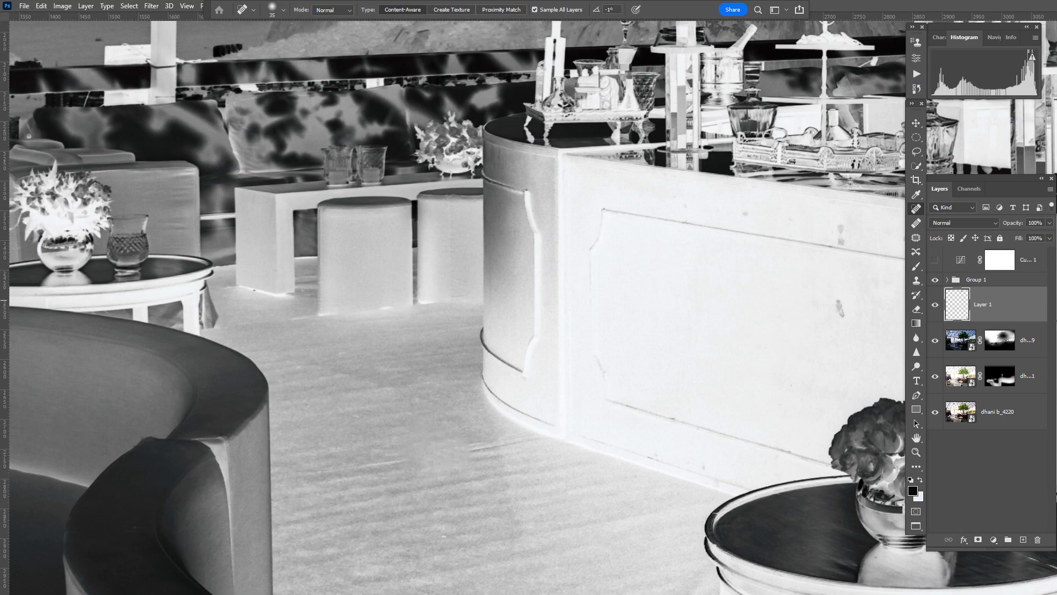
left_click_drag(634, 313, 364, 279)
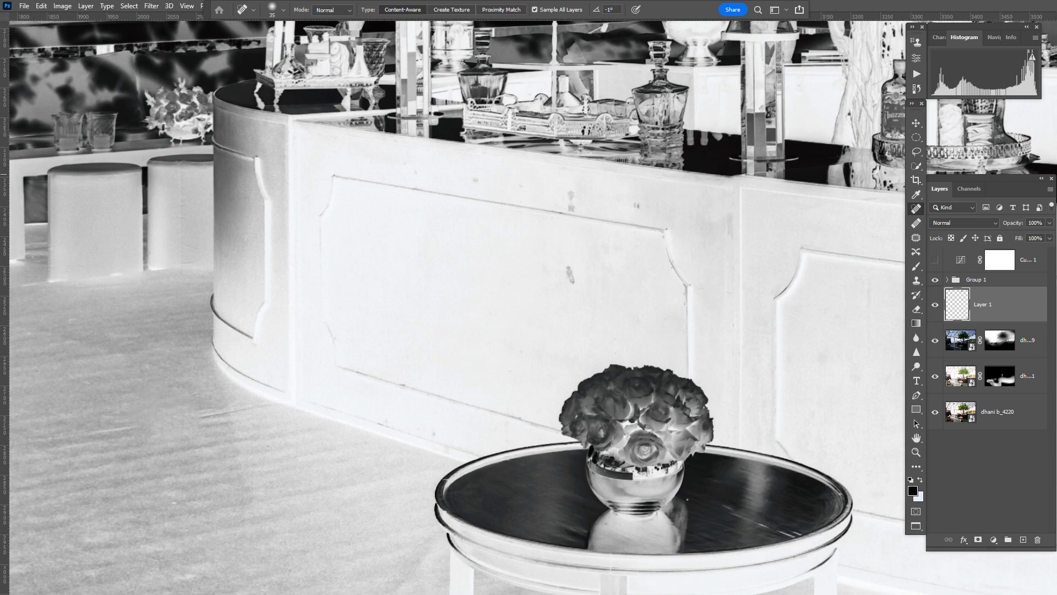
key("ctrl+0")
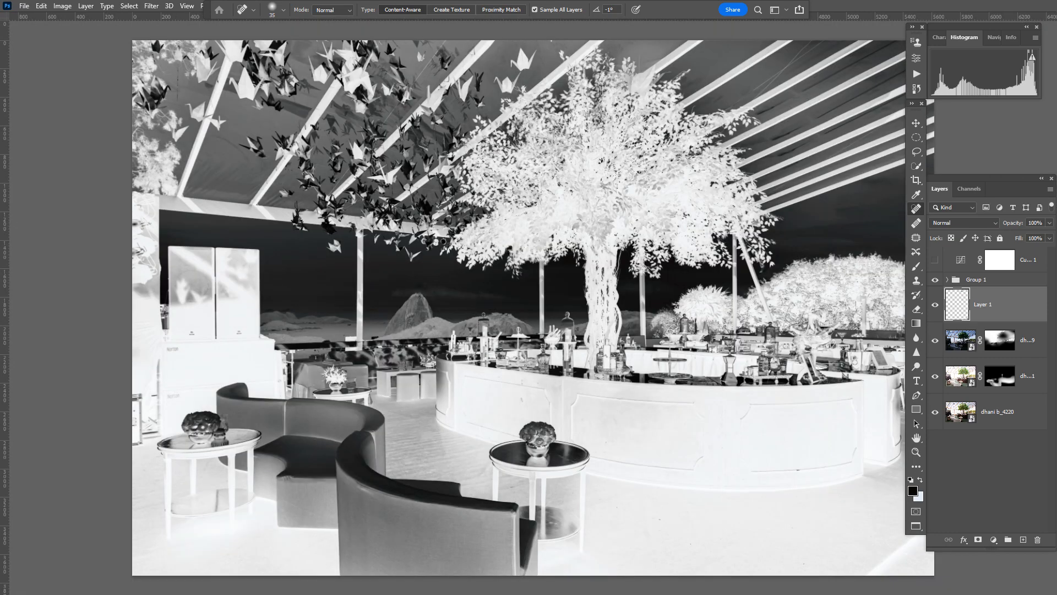
Delete the black-and-white check group and add a Curves adjustment masked to the retouched areas of the healing layer
left_click(976, 280)
left_click_drag(976, 280, 1037, 540)
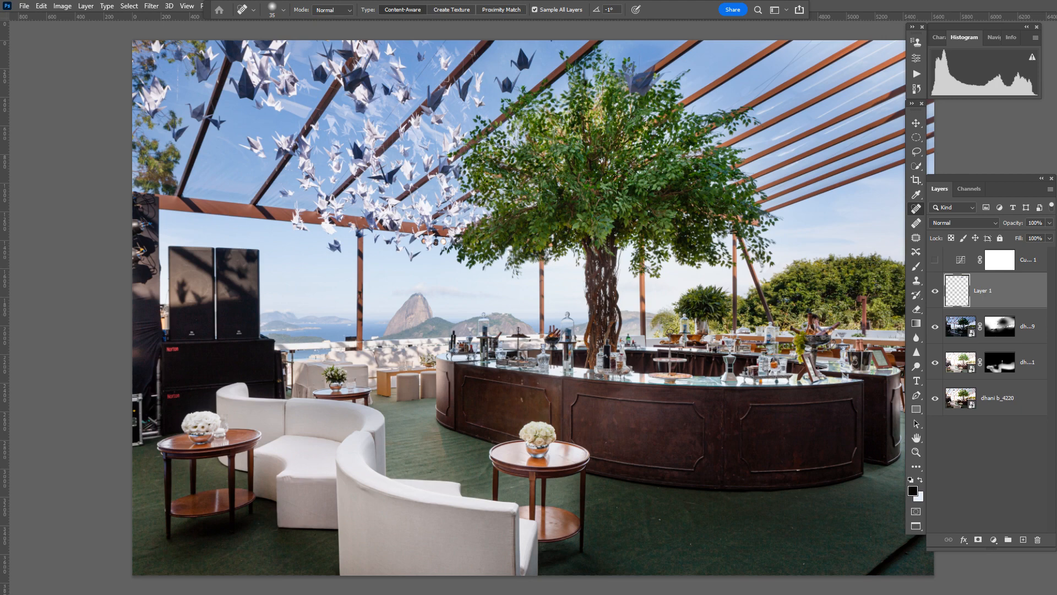
left_click_drag(336, 110, 401, 97)
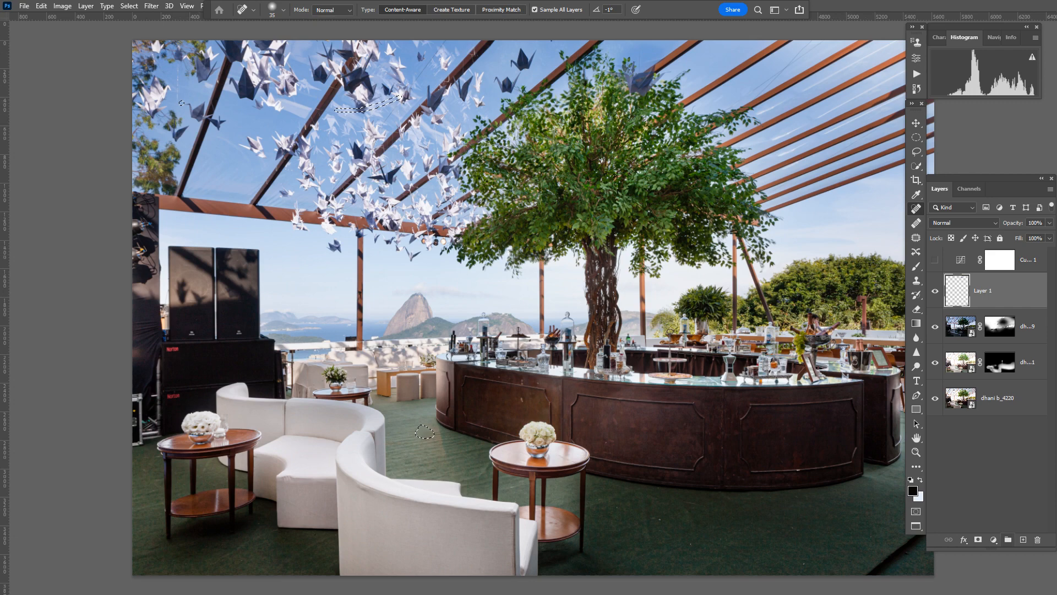
left_click(993, 540)
left_click(990, 398)
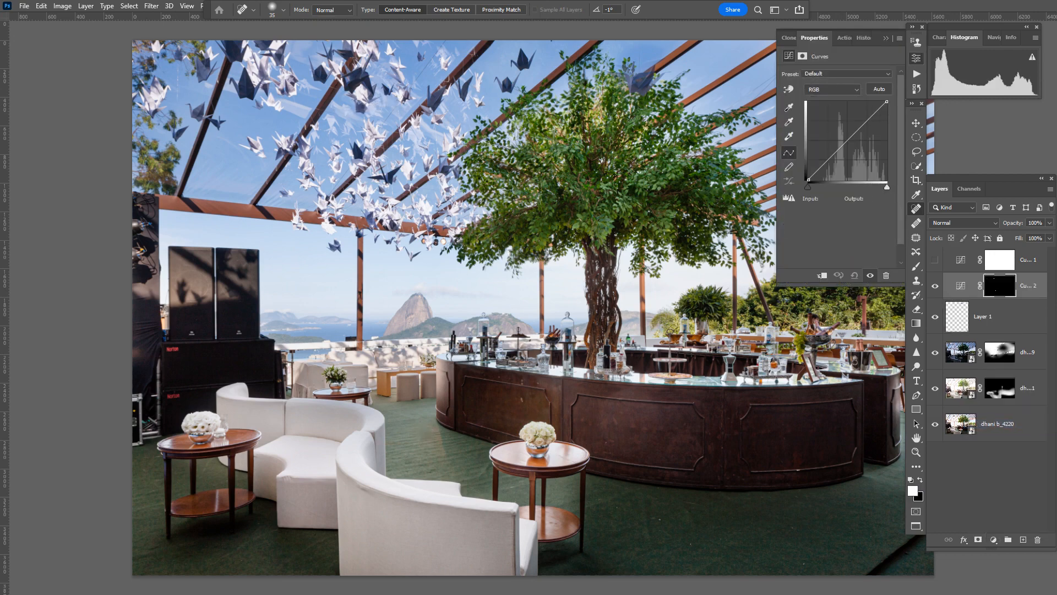
Show the new Curves layer's mask on its own and erase the long ceiling stroke from it
left_click(1000, 286, "alt")
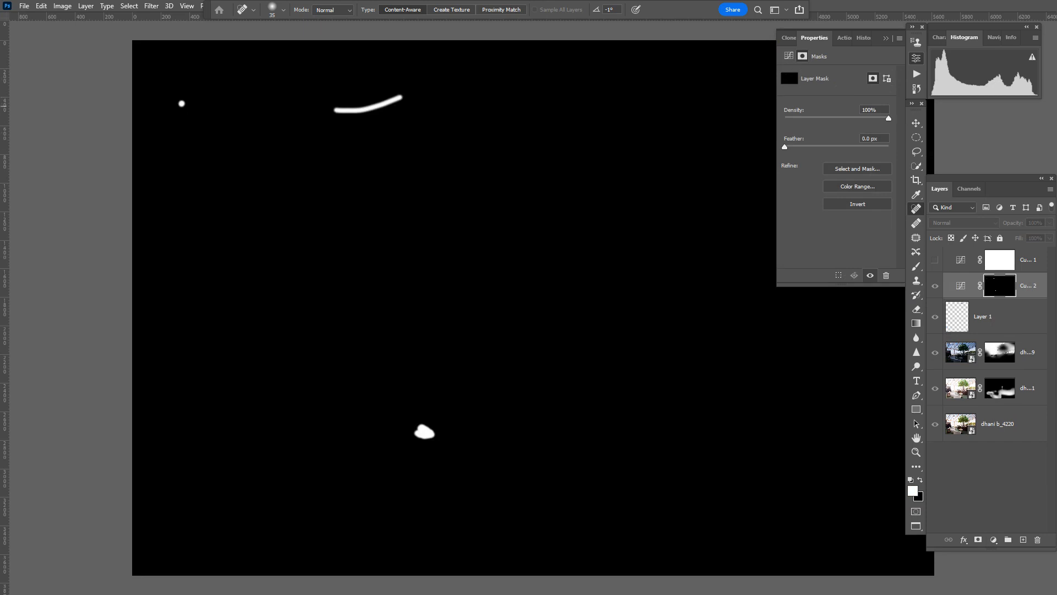
mouse_move(409, 71)
left_mouse_down()
mouse_move(300, 135)
mouse_move(411, 72)
left_mouse_up()
key("Delete")
key("l")
key("ctrl+d")
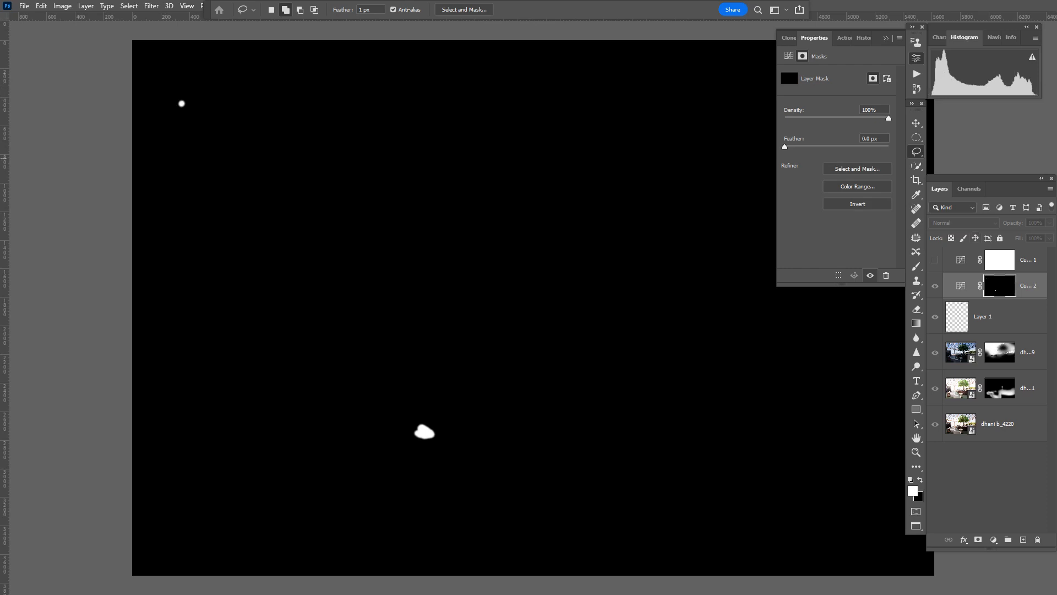
Select the whole mask and create a new 5616 x 3744 px grayscale document at 240 pixels/inch in 8 bit
key("ctrl+a")
key("ctrl+n")
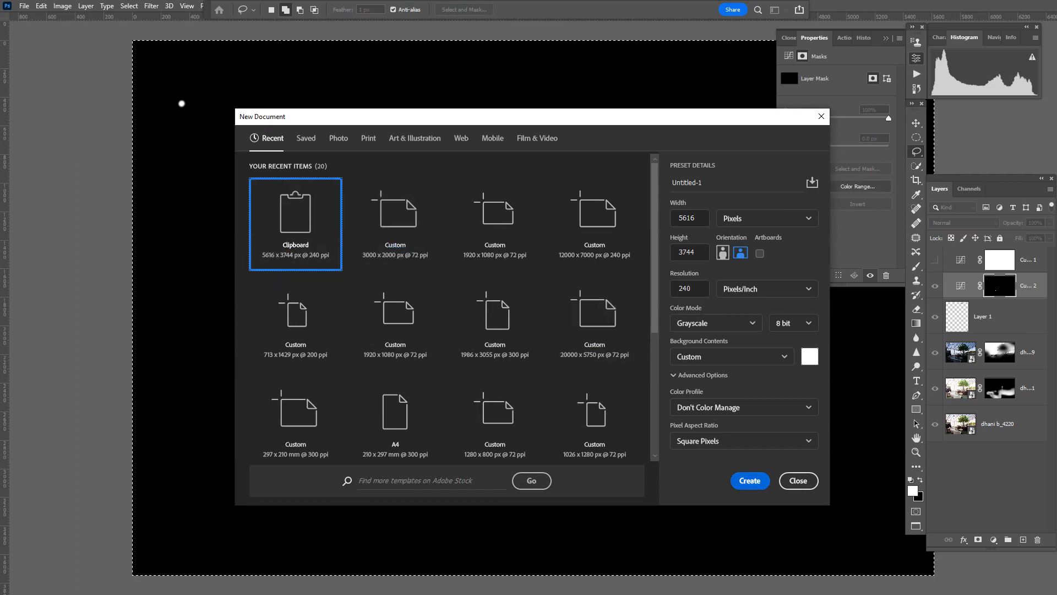
key("Return")
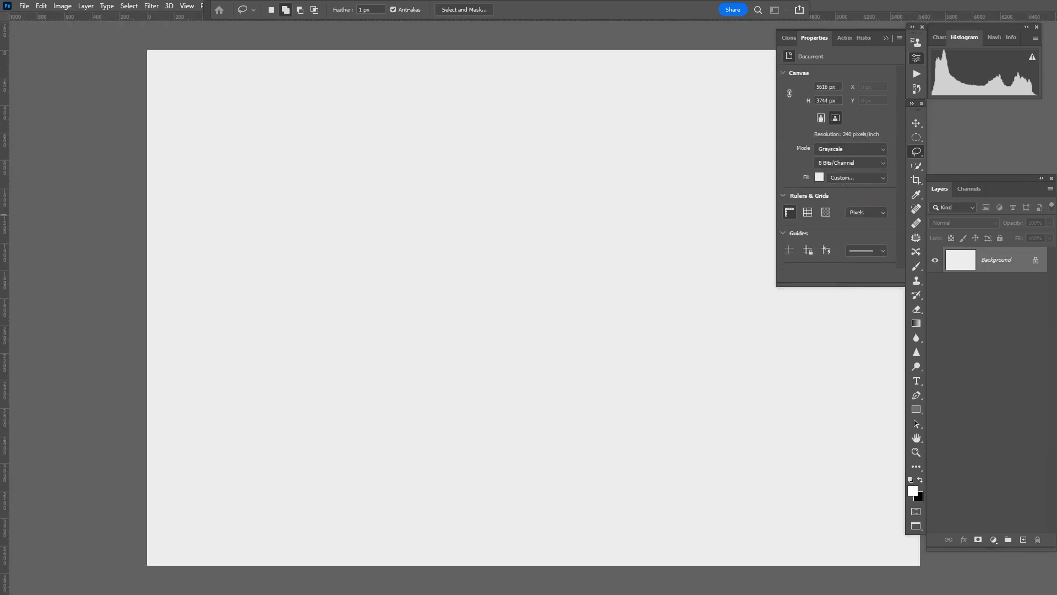
Float the photo document in its own window and copy its masked Curves layer into the new grayscale document
key("f")
key("f")
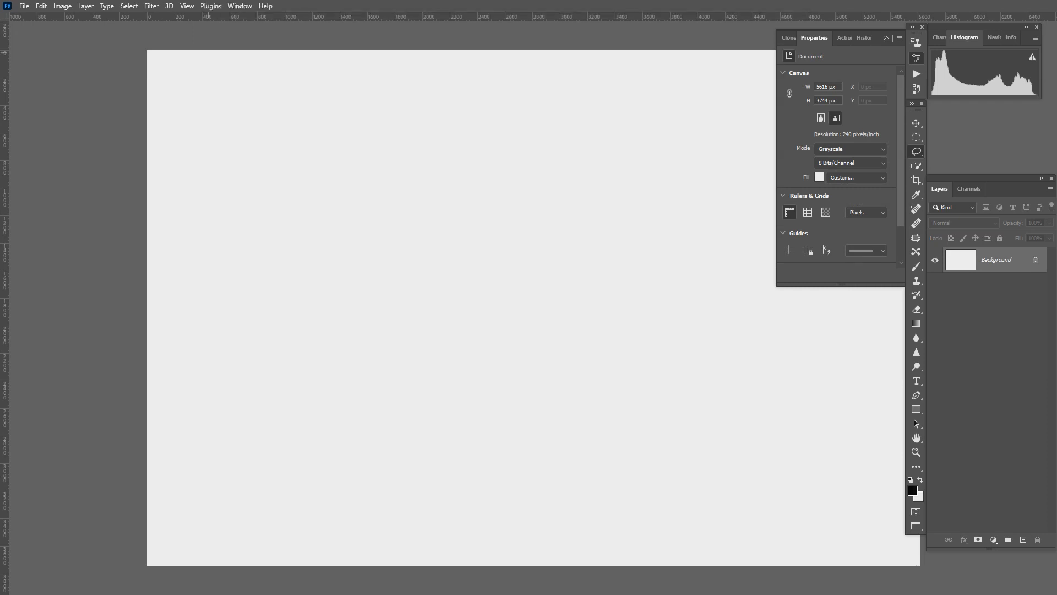
key("f")
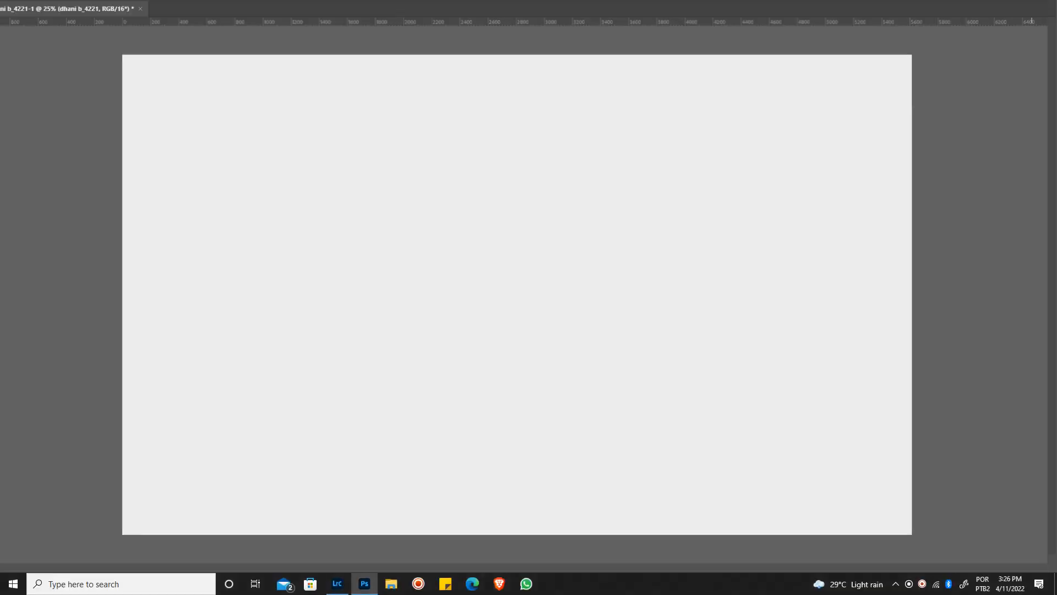
left_click_drag(82, 21, 204, 258)
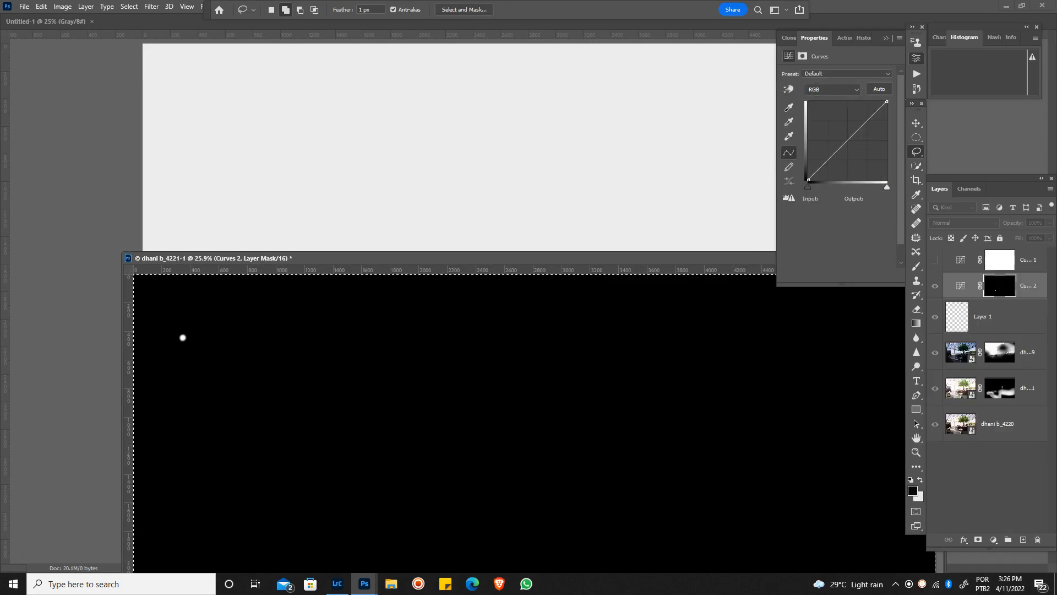
left_click_drag(1028, 286, 613, 167)
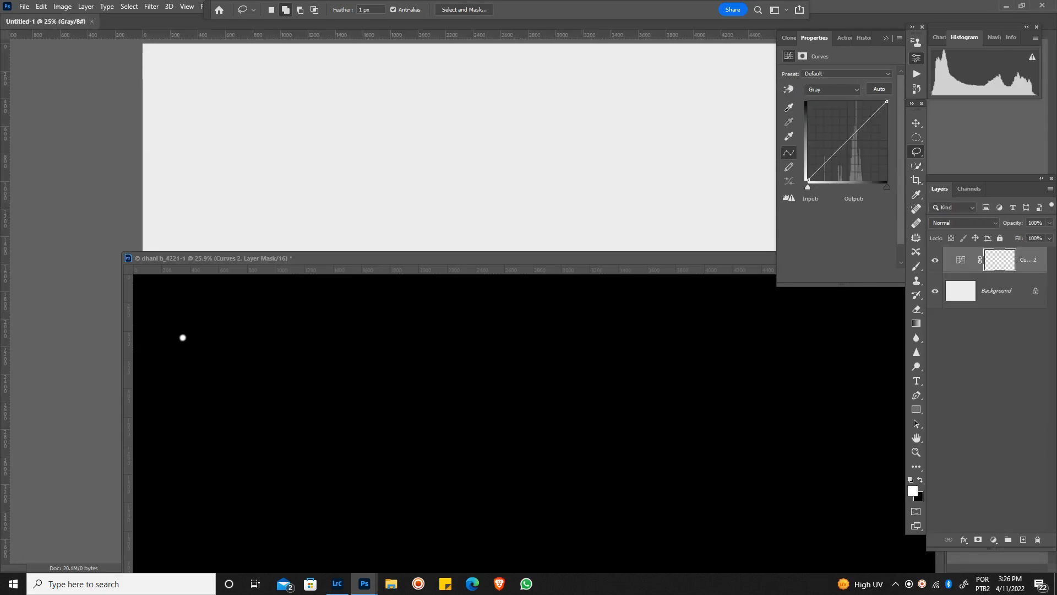
Delete the masked Curves layer from the photo document and close that document
left_click(528, 258)
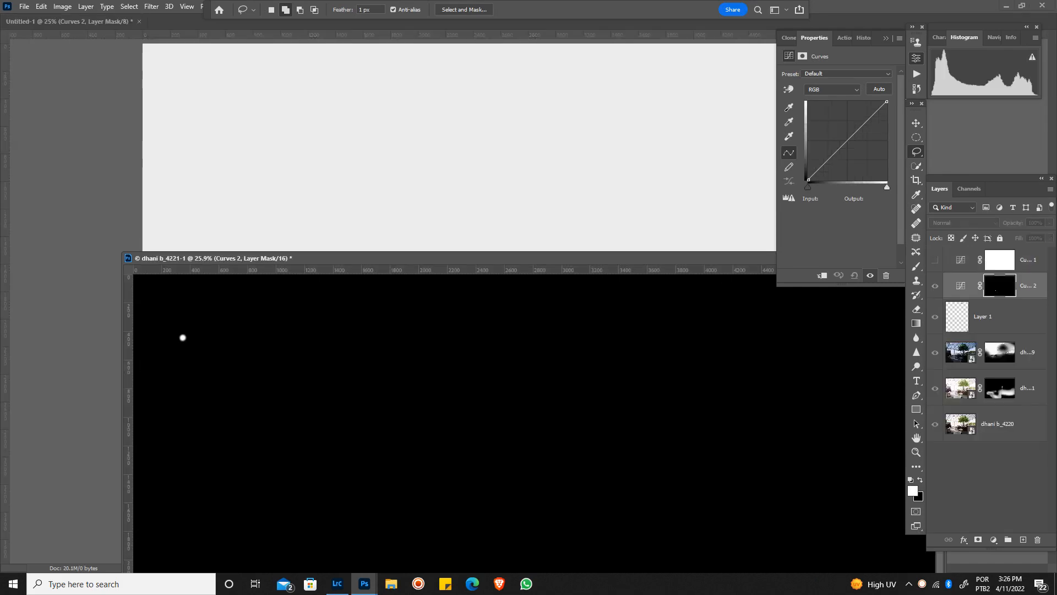
key("Delete")
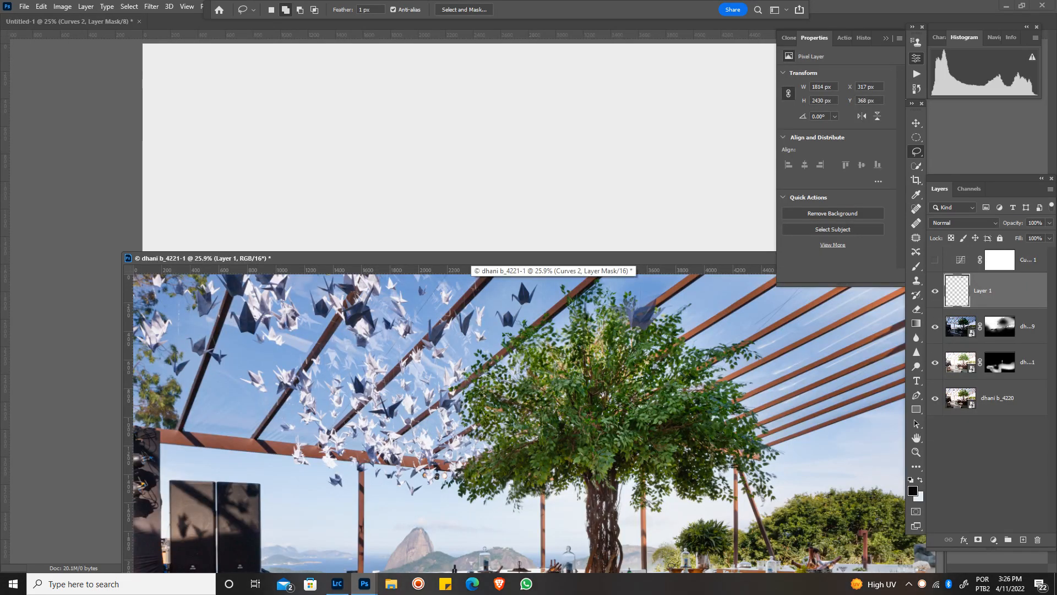
left_click_drag(473, 258, 236, 248)
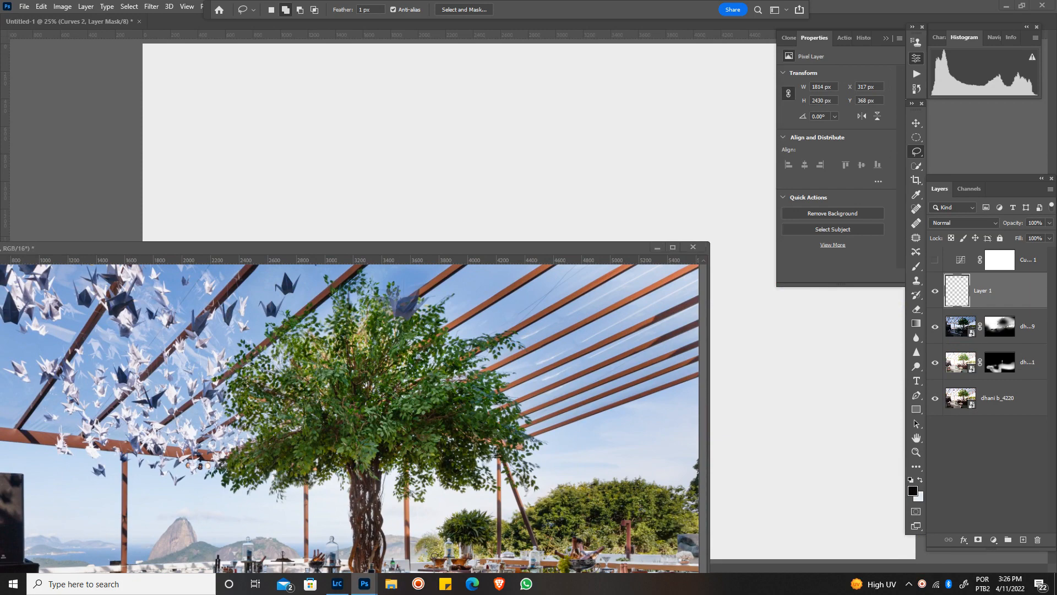
left_click(693, 247)
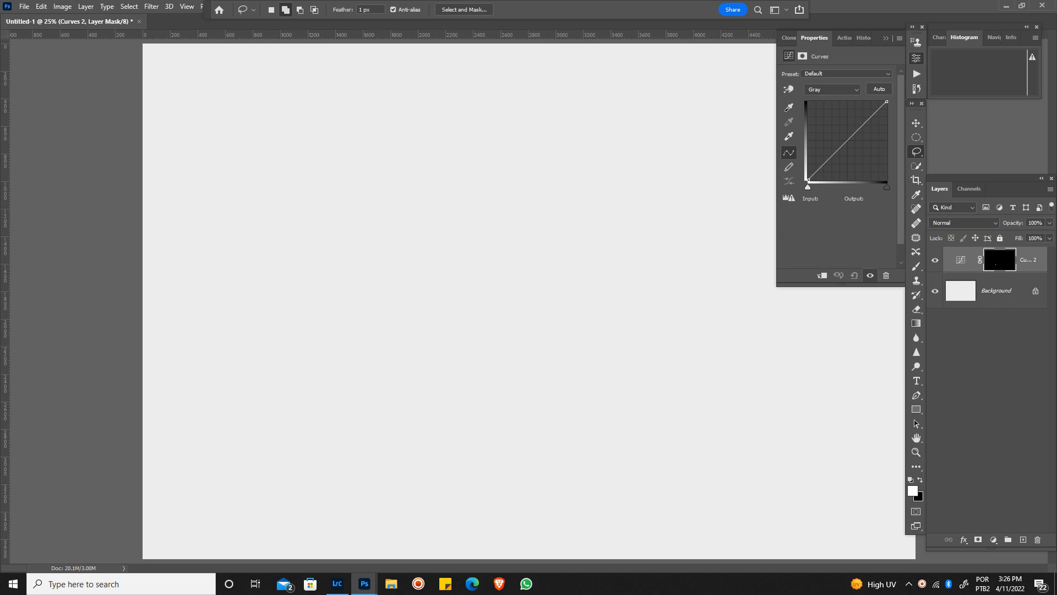
Restore the spot selection, invert it, fill the grayscale document's Background with black, and deselect
key("ctrl+shift+d")
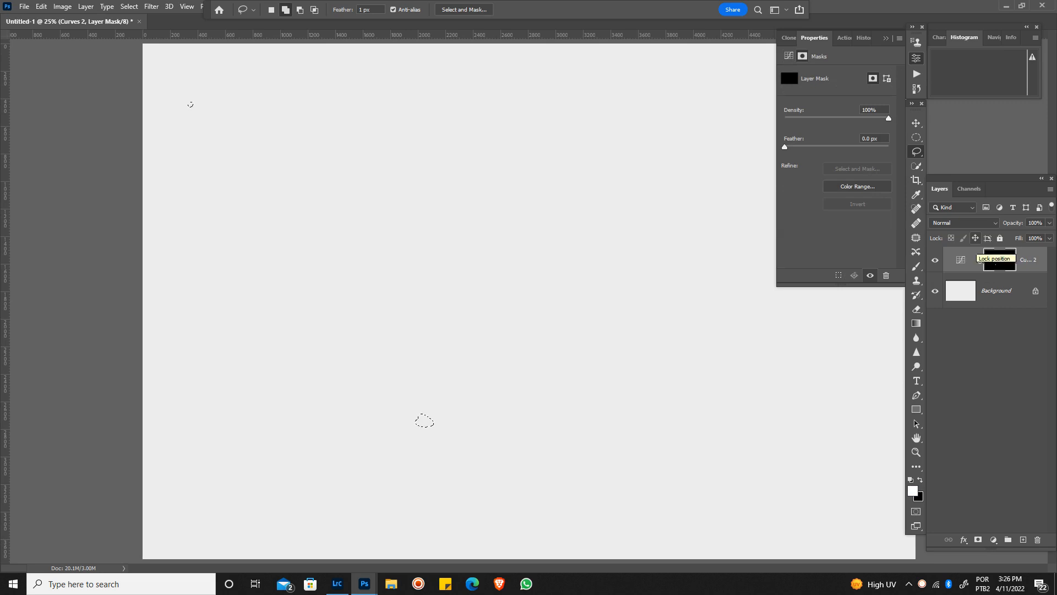
left_click(997, 290)
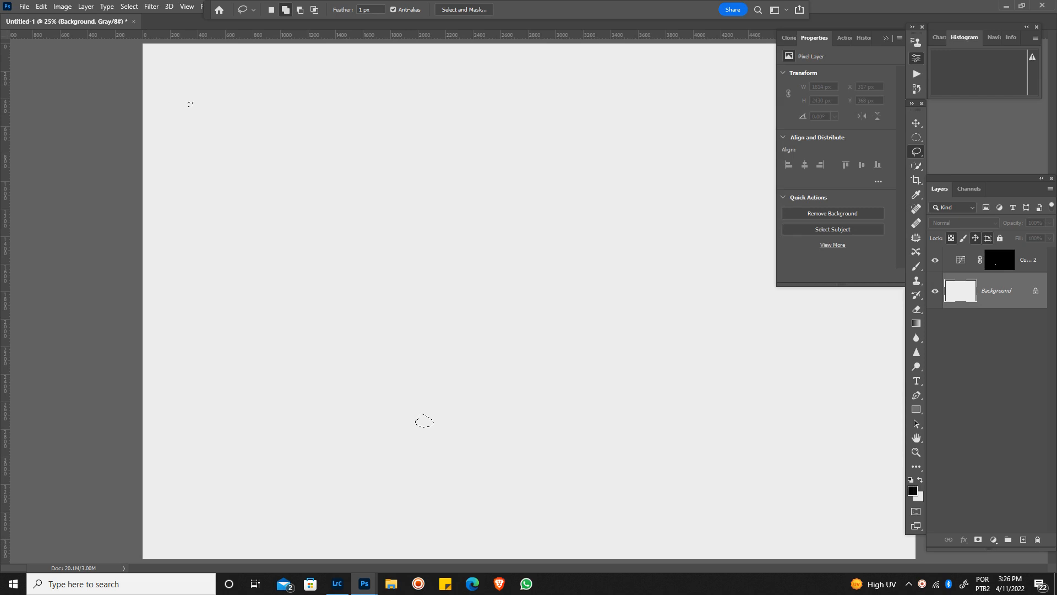
key("ctrl+shift+i")
key("alt+BackSpace")
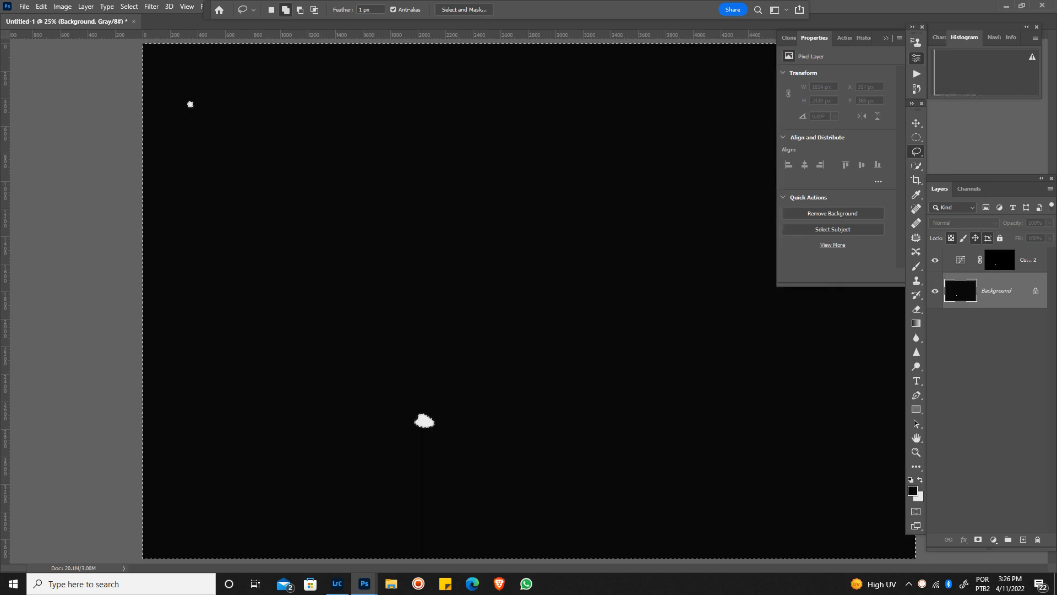
key("ctrl+d")
Bring the photo document back to the front and maximise its window
left_click(337, 584)
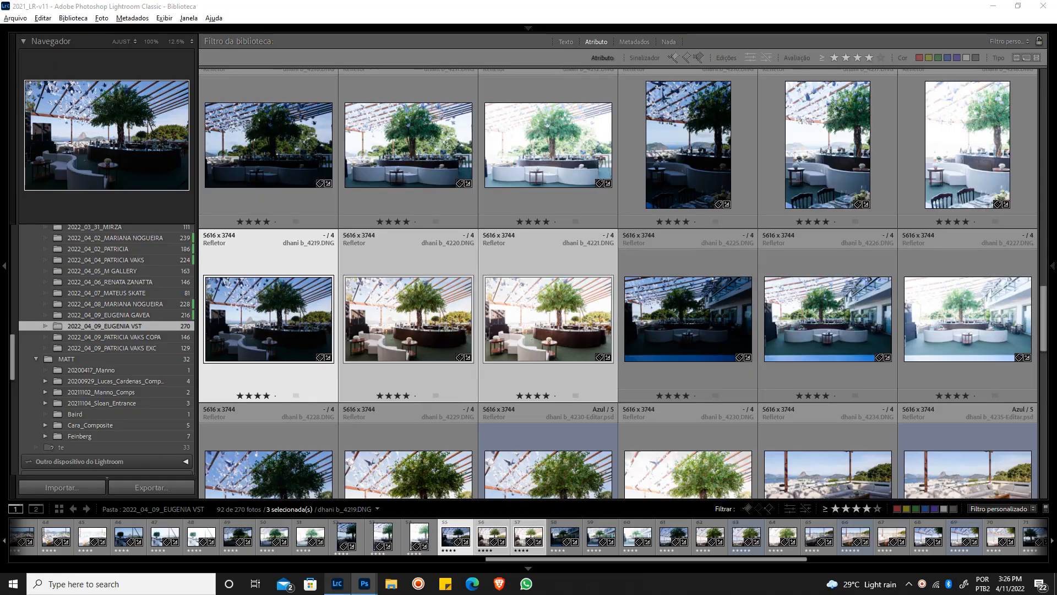
mouse_move(364, 584)
left_click(313, 534)
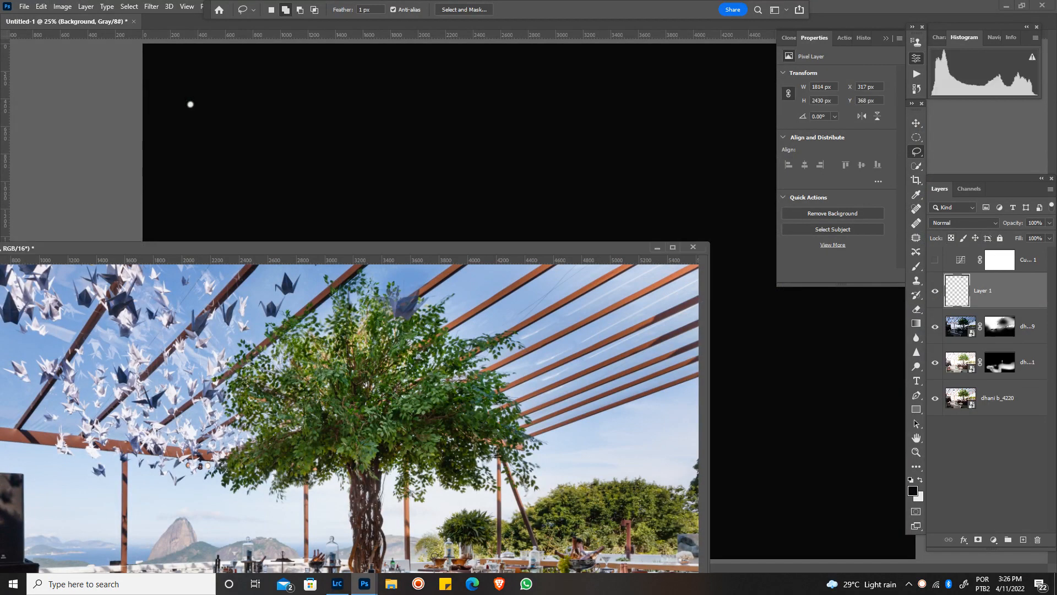
left_click_drag(352, 247, 334, 97)
left_click(656, 97)
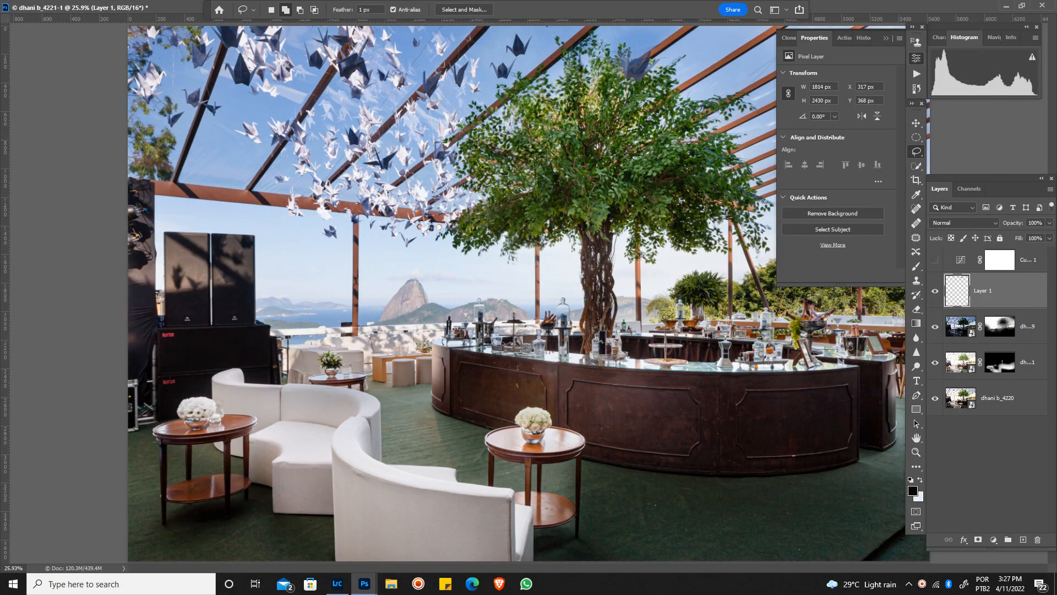
Hide Layer 1 and stamp all visible layers into a new layer directly above dhani b_4219
left_click(935, 290)
left_click(961, 326)
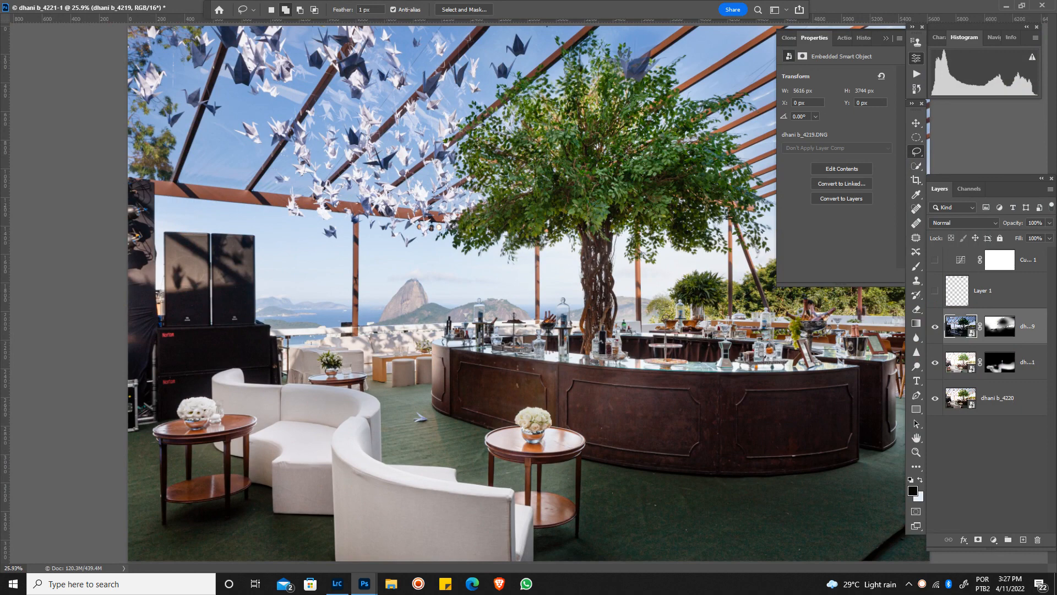
key("ctrl+shift+alt+e")
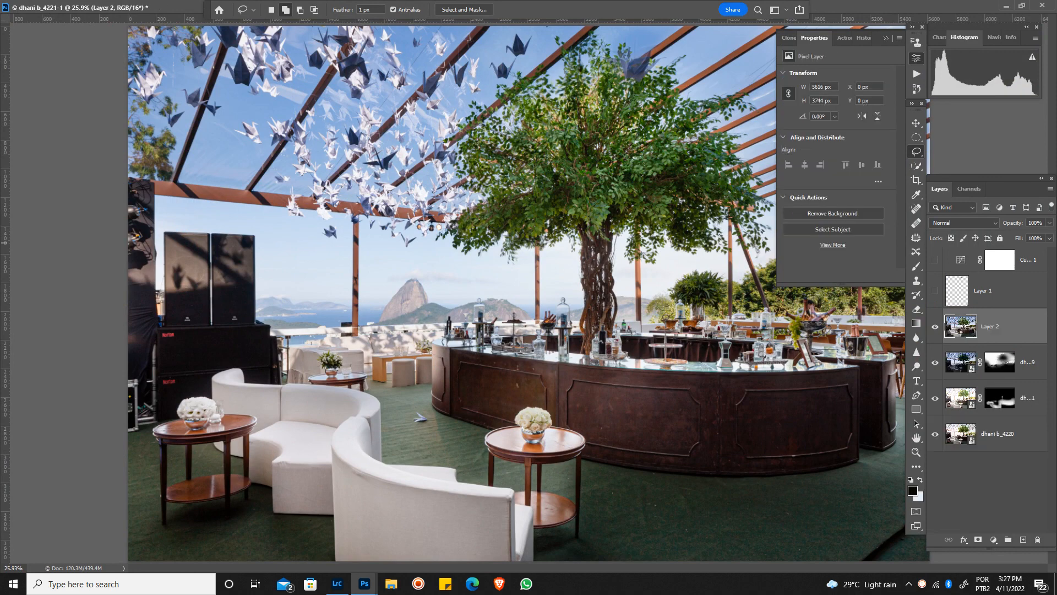
Float both document windows and copy the masked Curves 2 layer from the grayscale document into the photo, above Layer 2
key("ctrl+Tab")
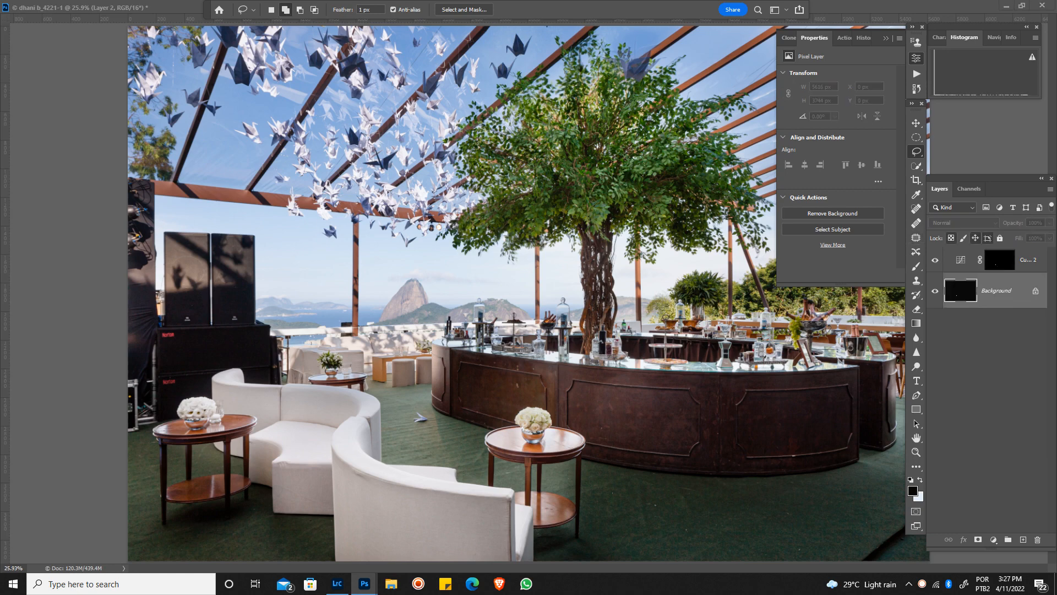
key("alt+Tab")
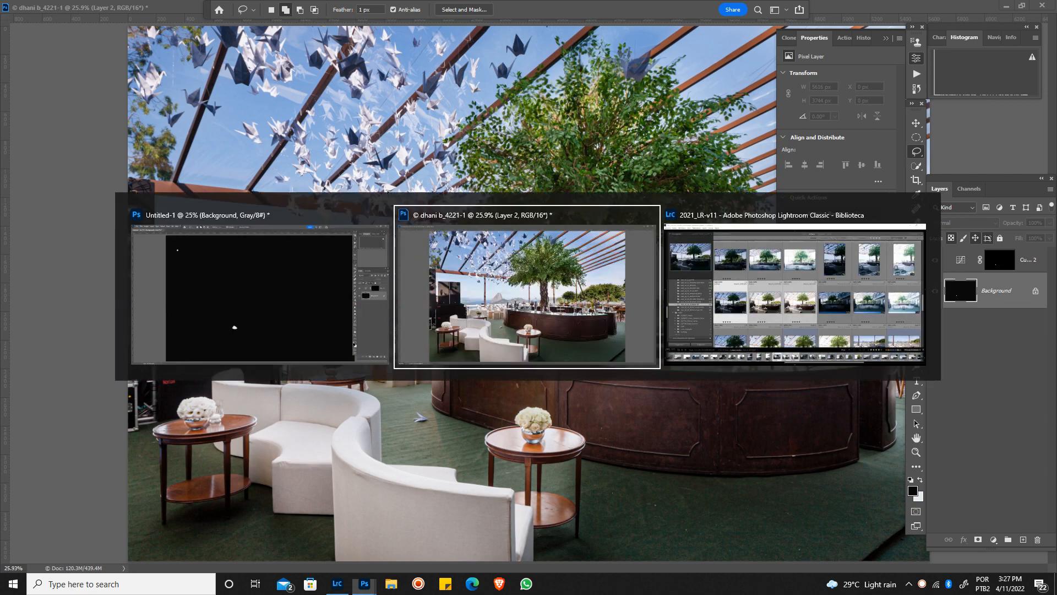
key("alt+Tab")
key("alt+Tab")
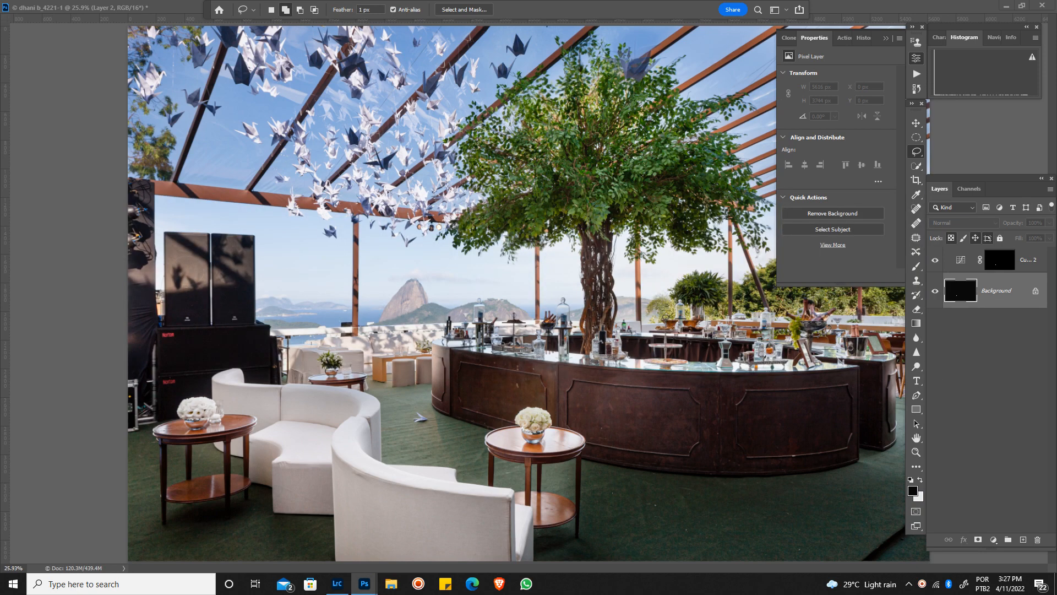
left_click_drag(176, 8, 226, 129)
left_click_drag(67, 21, 627, 323)
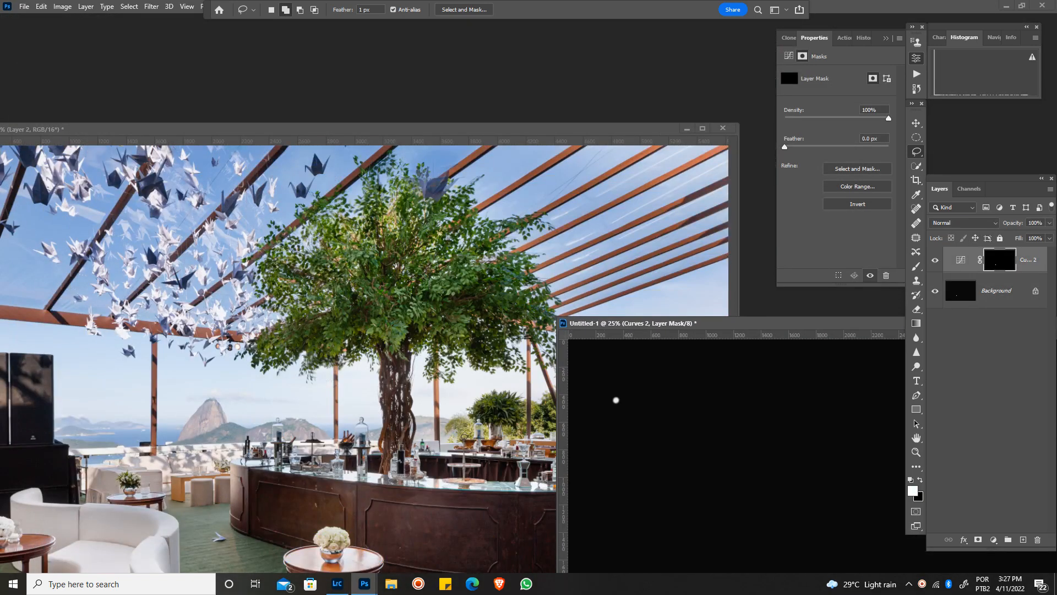
left_click_drag(1028, 259, 424, 244)
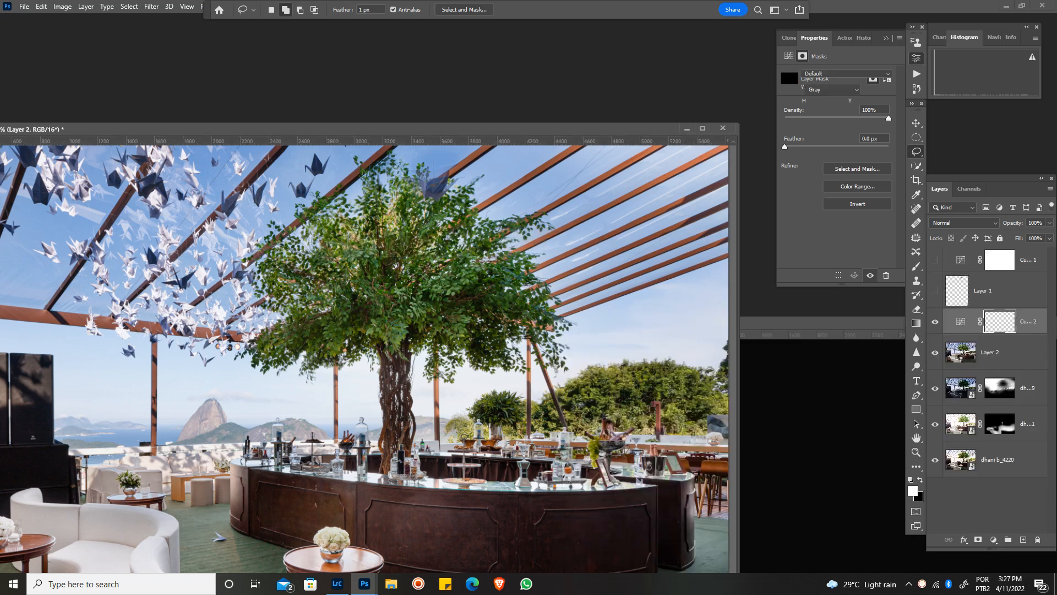
Close the grayscale Untitled-1 document without saving it
left_click_drag(760, 320, 386, 228)
key("ctrl+w")
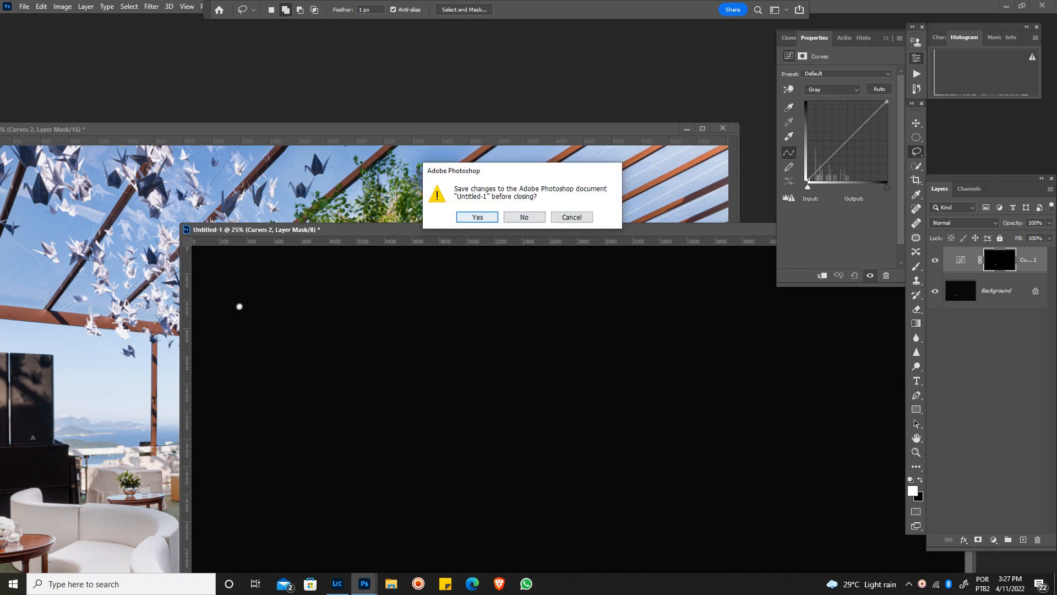
left_click(524, 216)
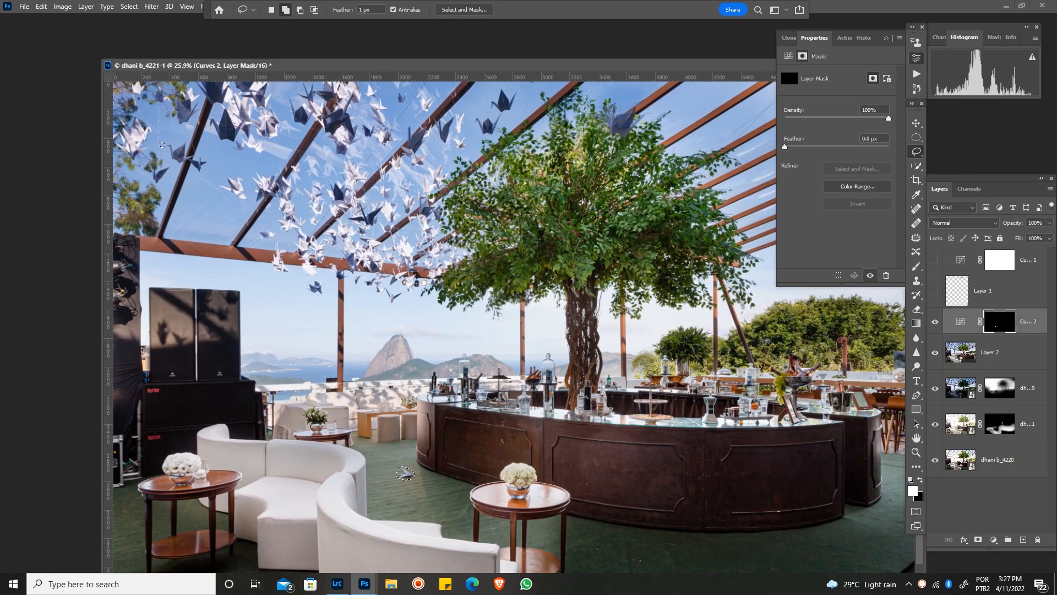
Fill the selected spots on the stamped Layer 2 with Content-Aware, Color Adaptation on, Normal mode and 100% opacity
key("alt+bracketleft")
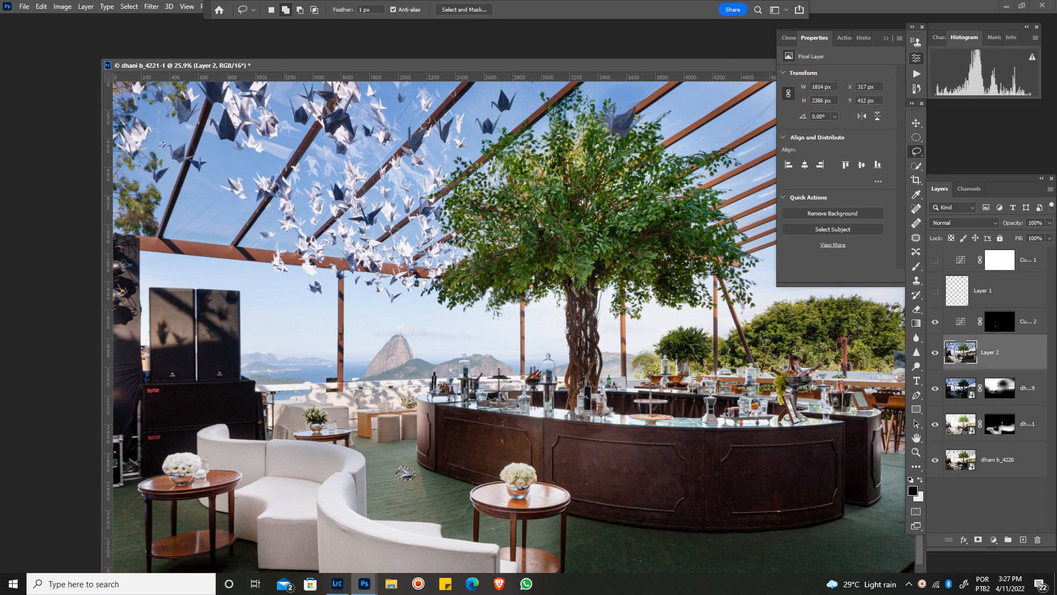
key("shift+F5")
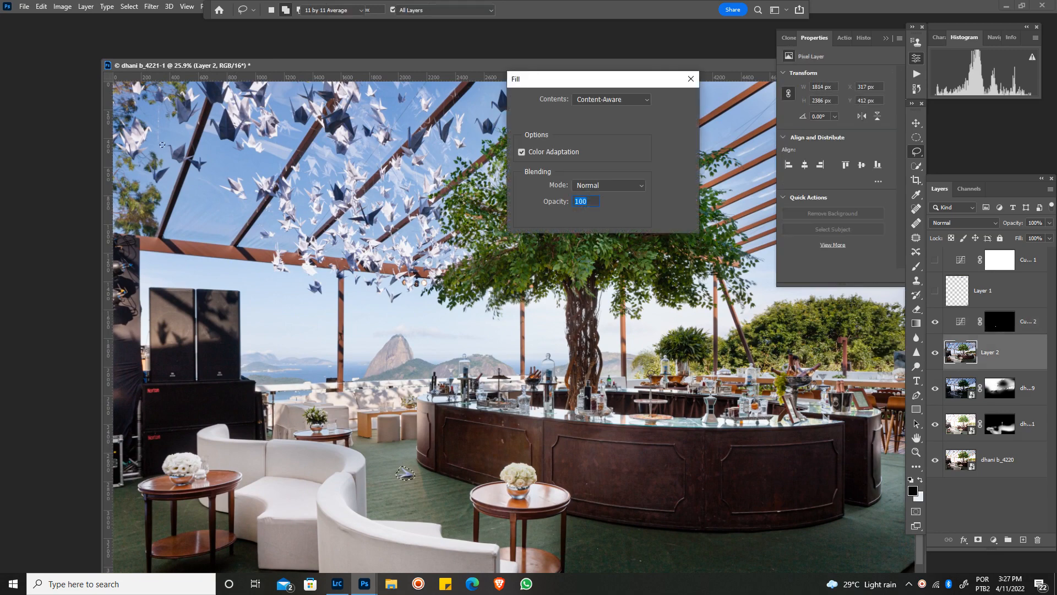
key("Return")
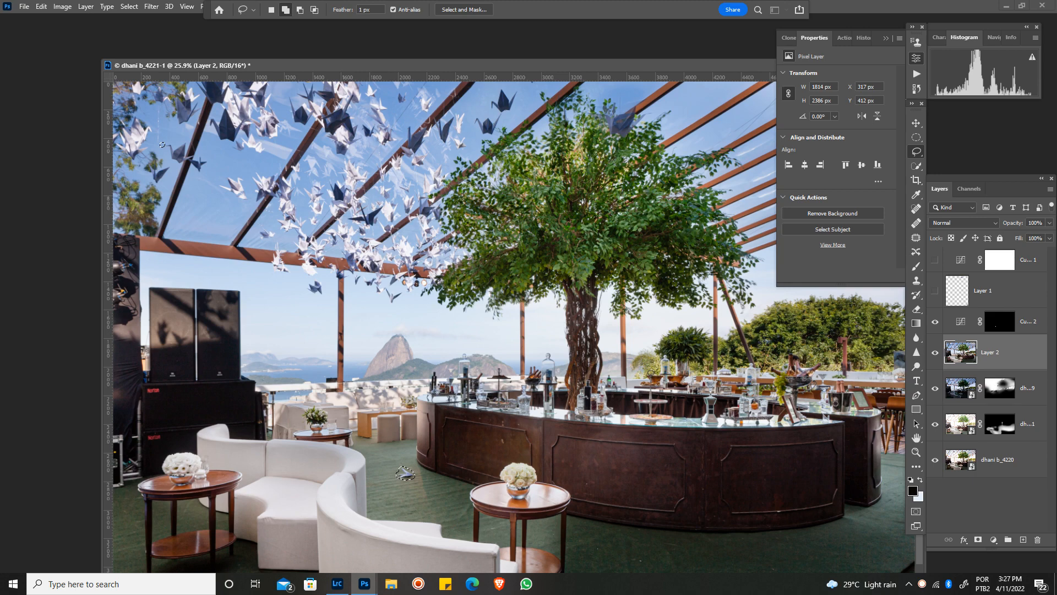
Put the filled spots on their own new layer and delete the stamped Layer 2
key("ctrl+shift+alt+n")
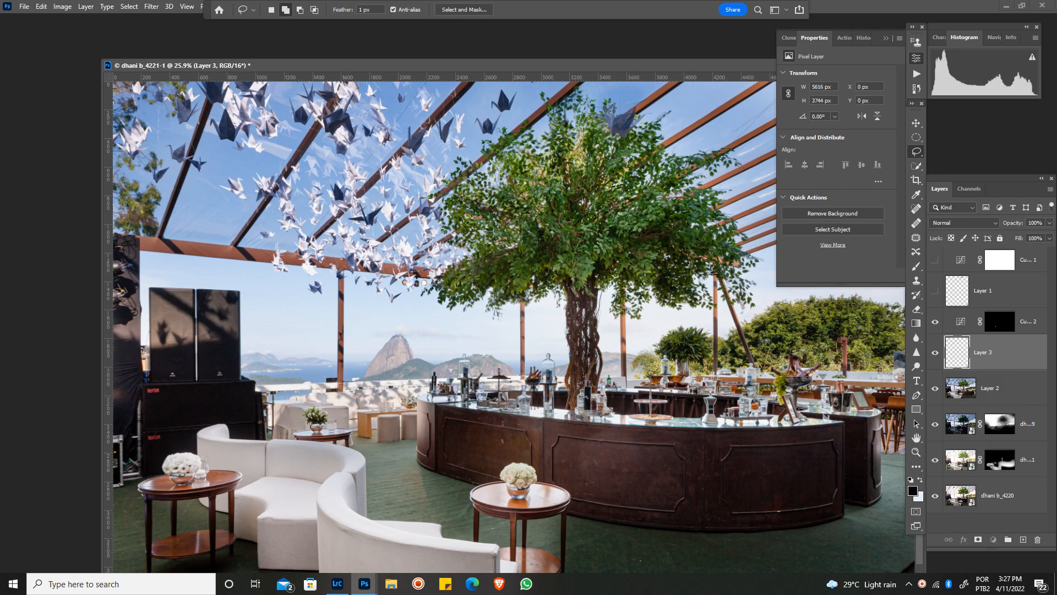
left_click(991, 389)
key("Delete")
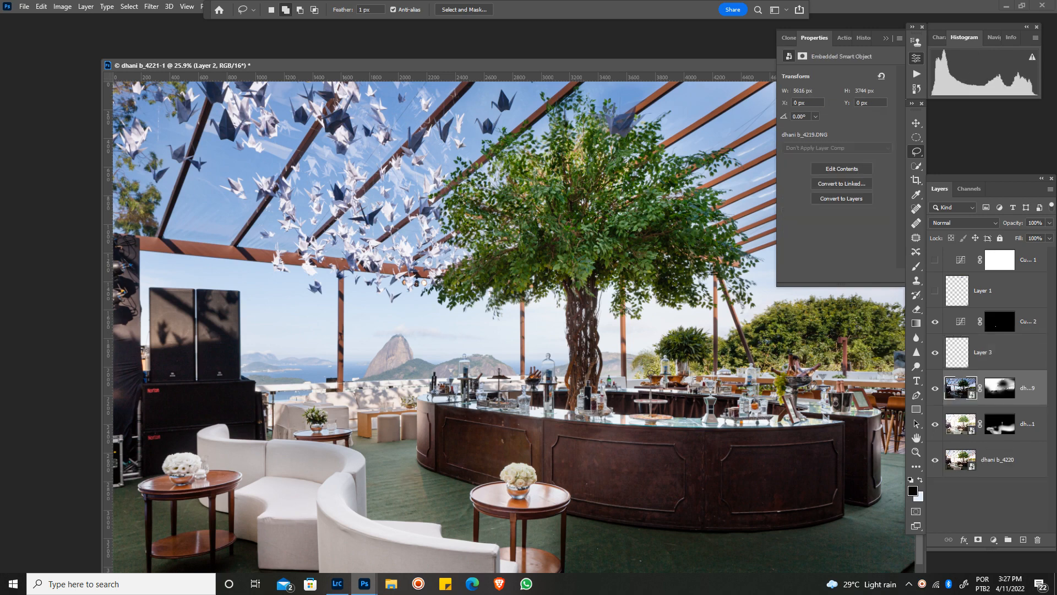
Hide the three exposure layers and maximise the document window to inspect the filled patches alone
left_click_drag(935, 388, 935, 460)
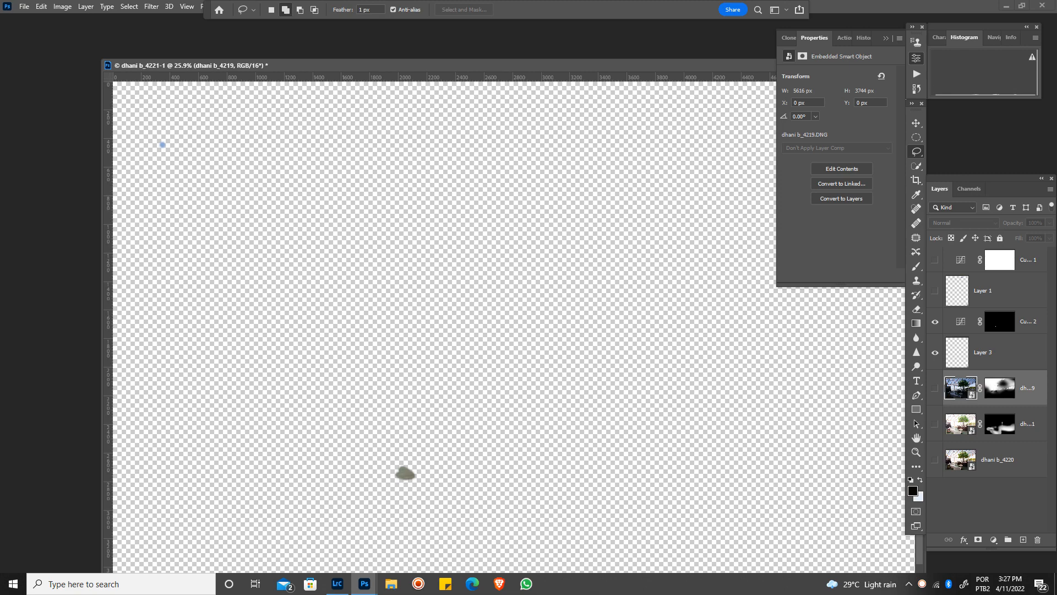
left_click_drag(468, 66, 317, 35)
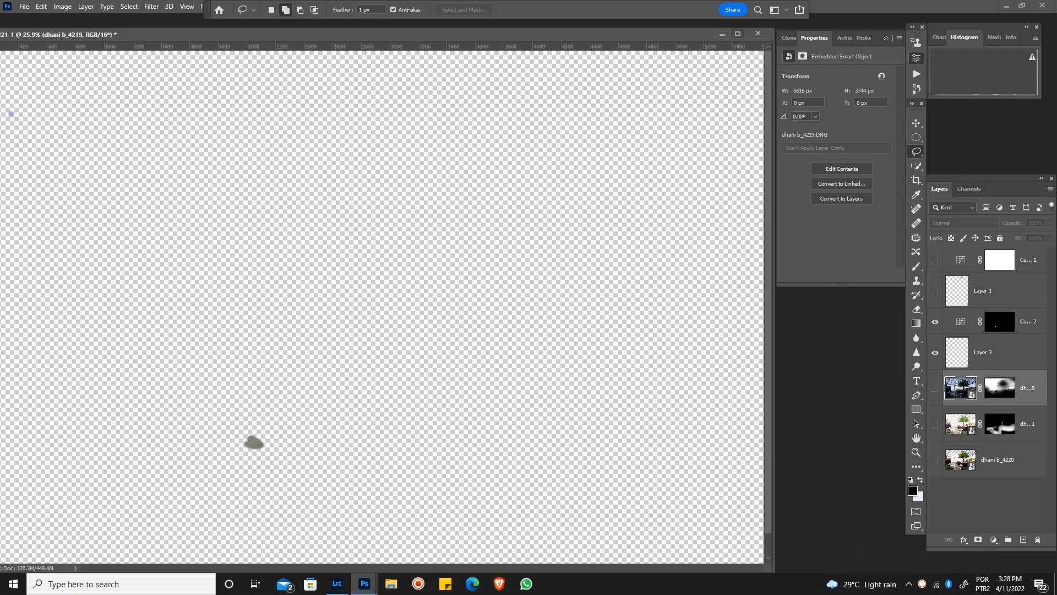
left_click(737, 33)
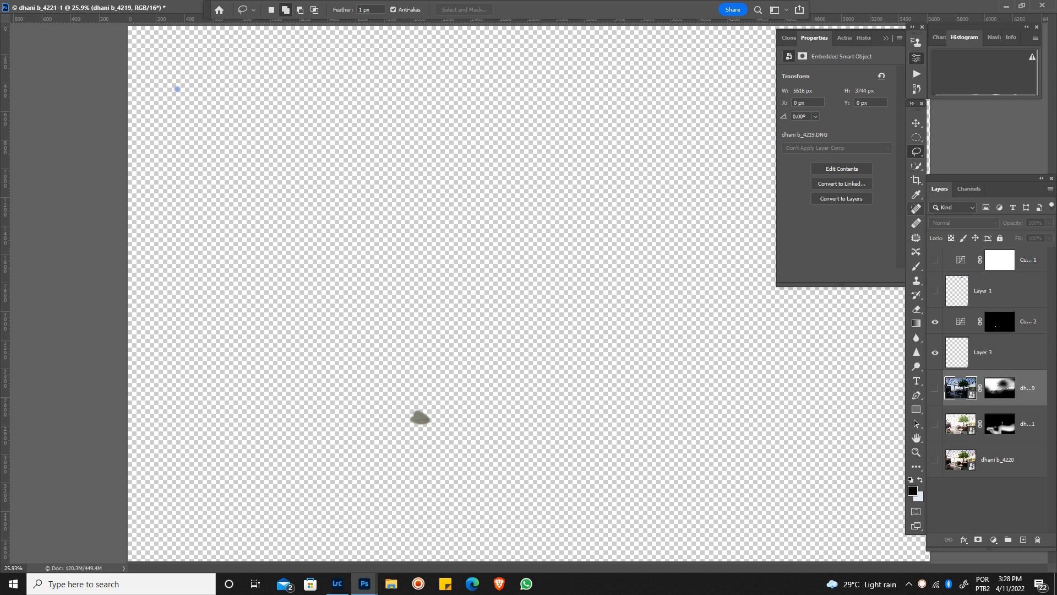
left_click(957, 353, "ctrl")
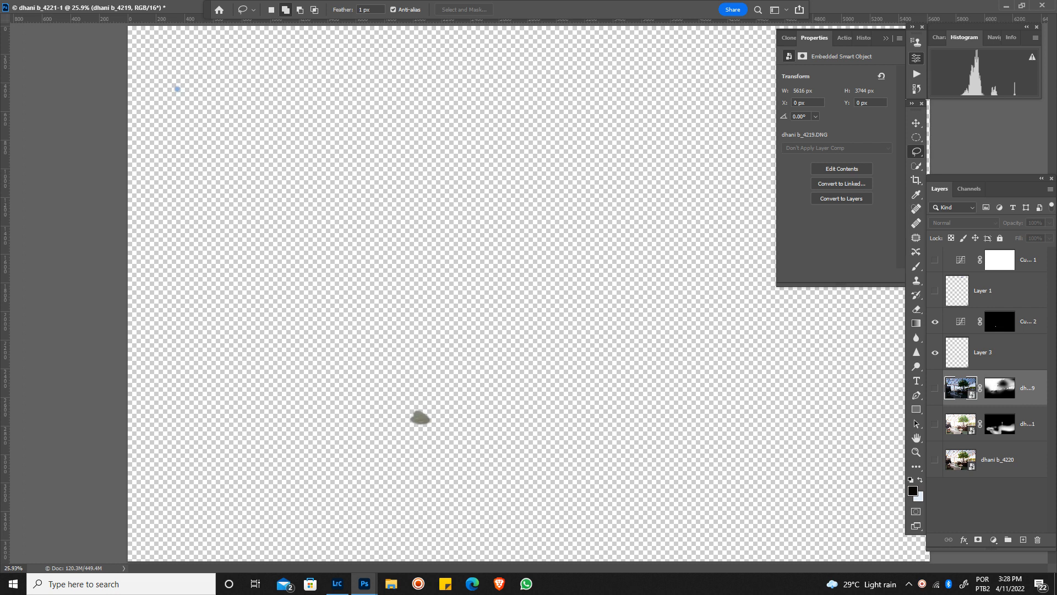
Show the three exposure layers again, then delete the patch layer Layer 3 and the masked Curves 2 layer
left_click_drag(935, 388, 935, 460)
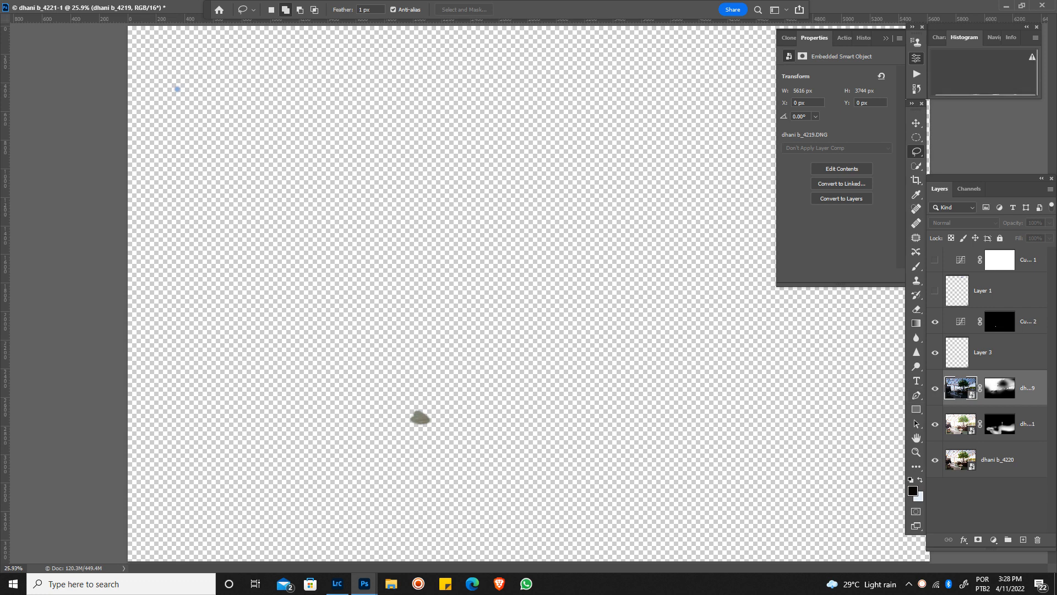
left_click_drag(935, 353, 935, 322)
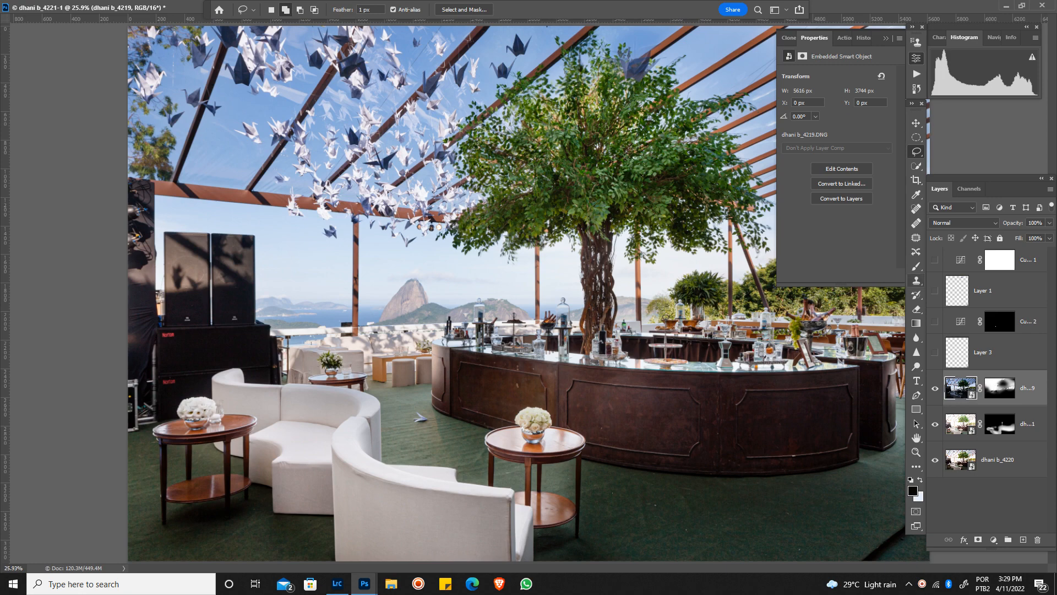
left_click(994, 353)
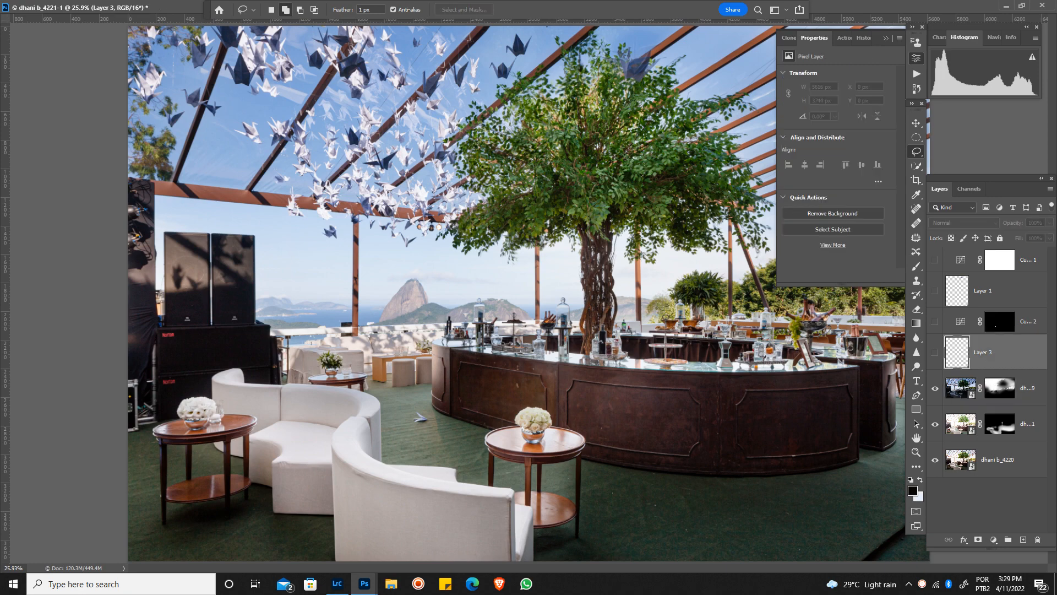
key("Delete")
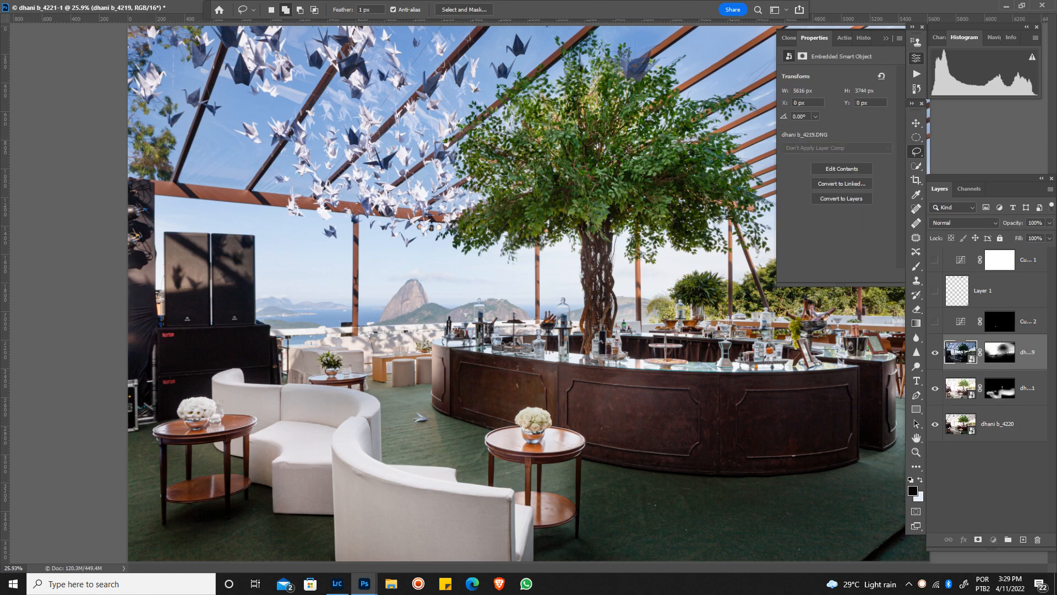
left_click(1025, 321)
key("Delete")
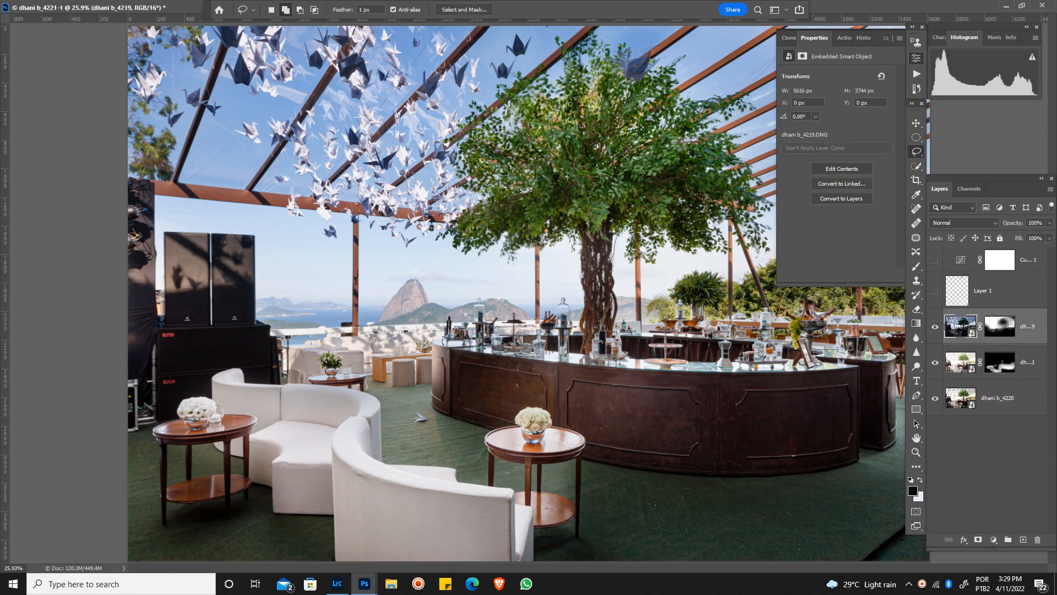
Turn Layer 1 back on and isolate it so only its retouch strokes are visible
left_click(935, 291)
left_click(934, 290, "alt")
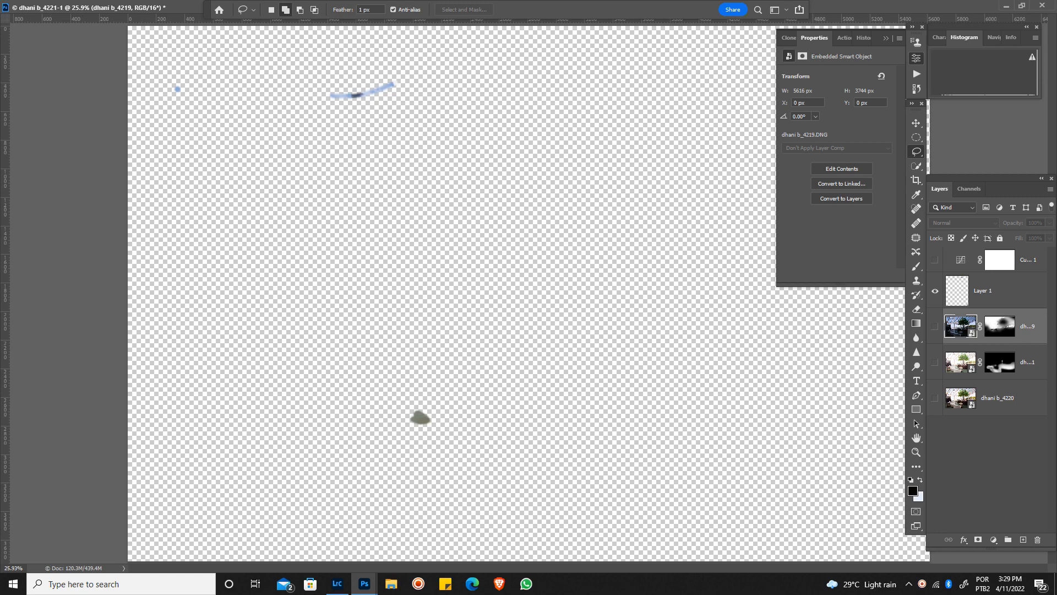
left_click(935, 290, "alt")
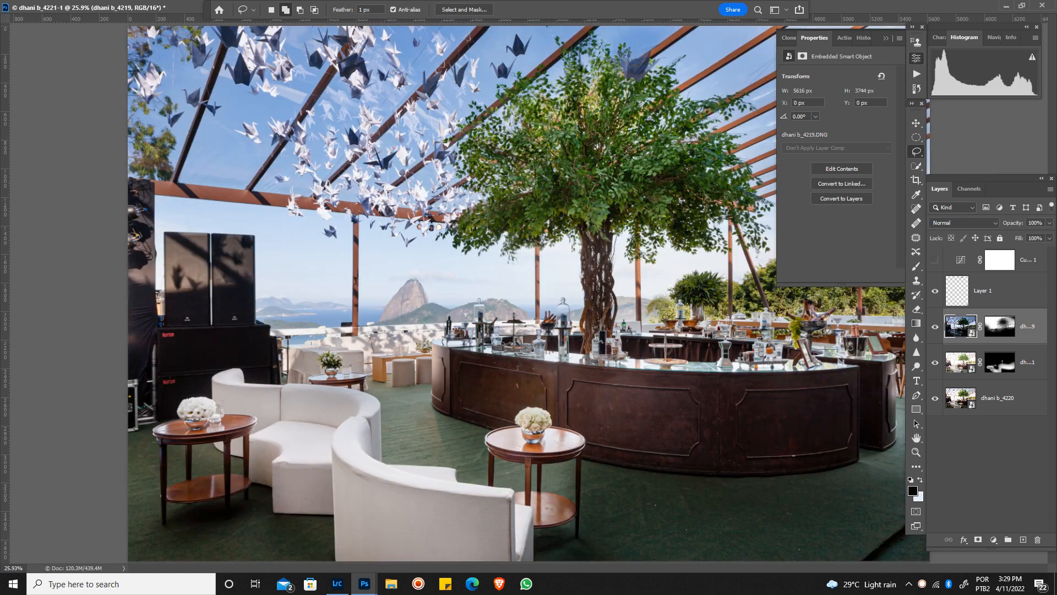
left_click(935, 290, "alt")
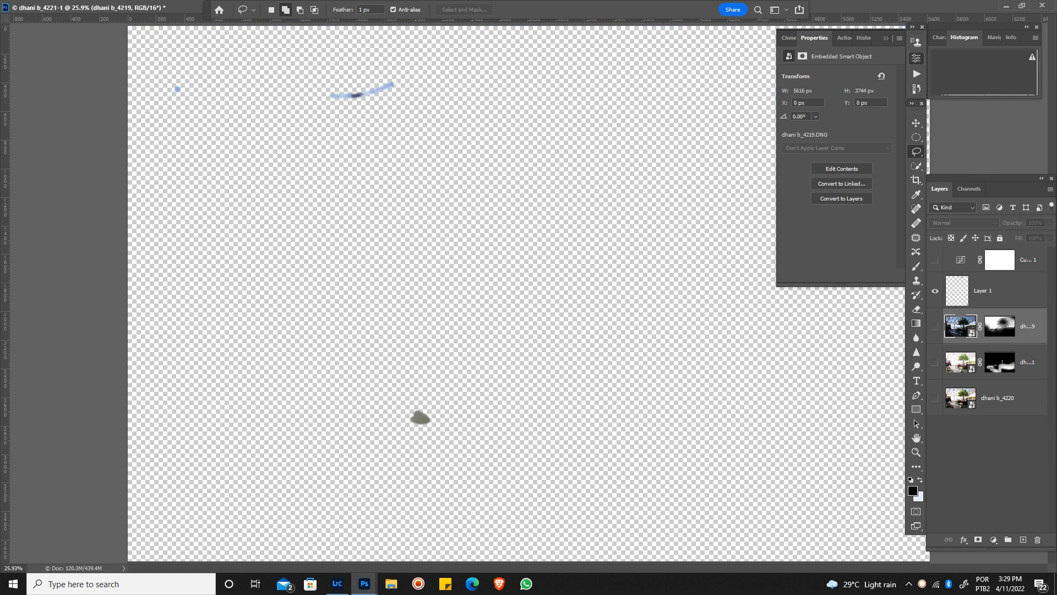
Erase the long ceiling stroke from Layer 1 with a larger Eraser, then show the three exposures and Curves 1 again
key("e")
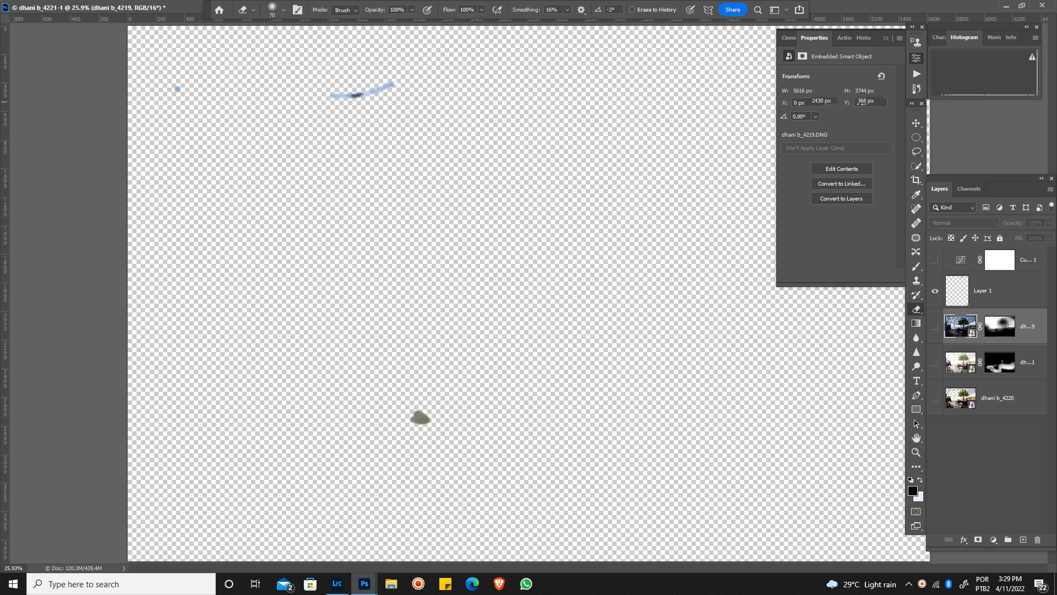
left_click(991, 291)
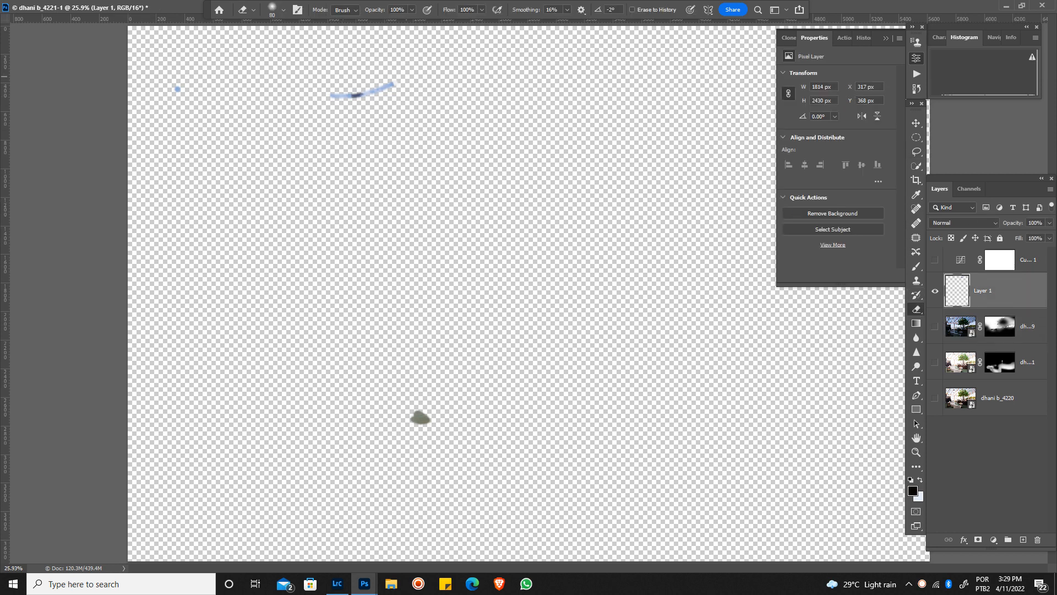
key("bracketright")
left_click_drag(393, 85, 332, 97)
left_click_drag(935, 327, 935, 398)
left_click(935, 260)
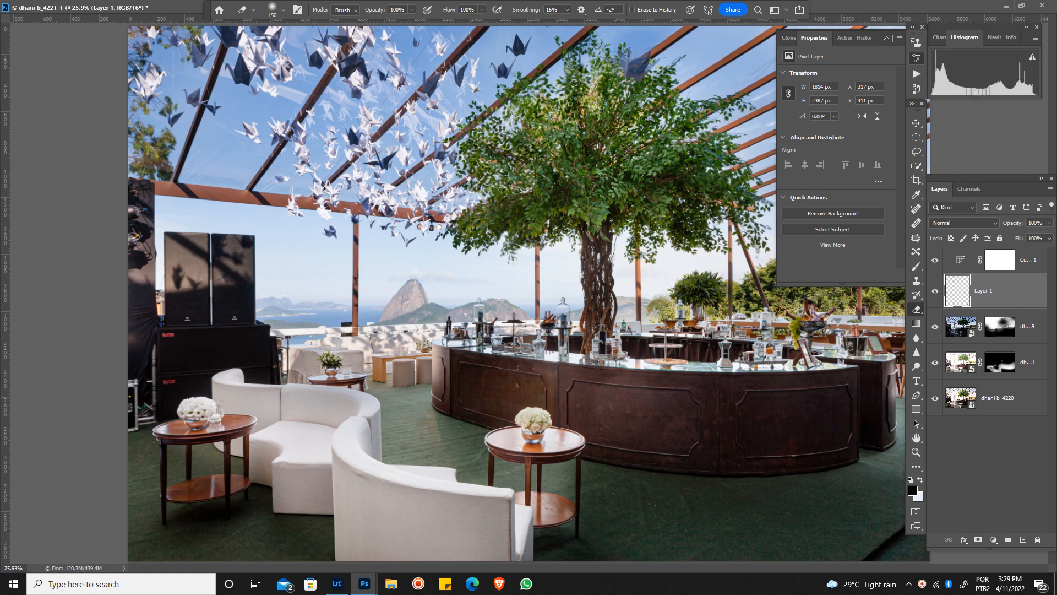
Isolate the dhani b_4220 base exposure, show the two masked exposures over it again, and inspect the blend around the tree
left_click(885, 39)
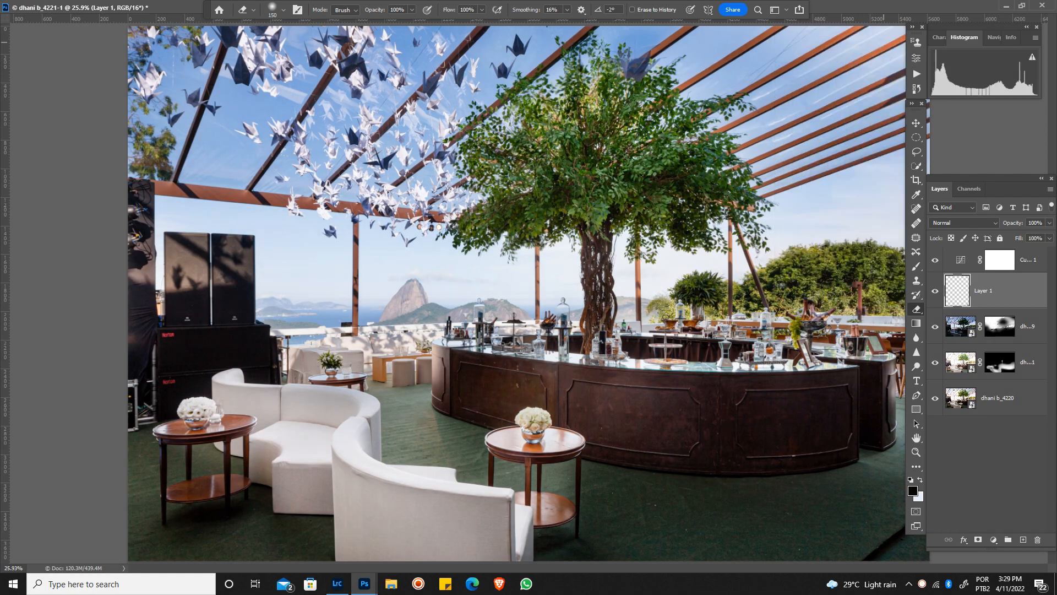
left_click(935, 398, "alt")
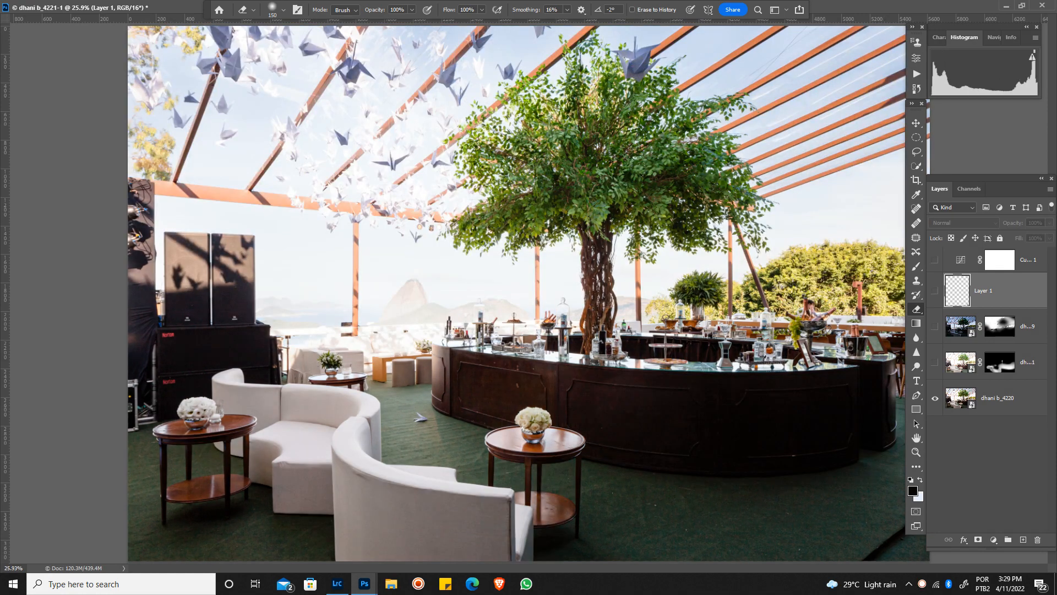
left_click(935, 362)
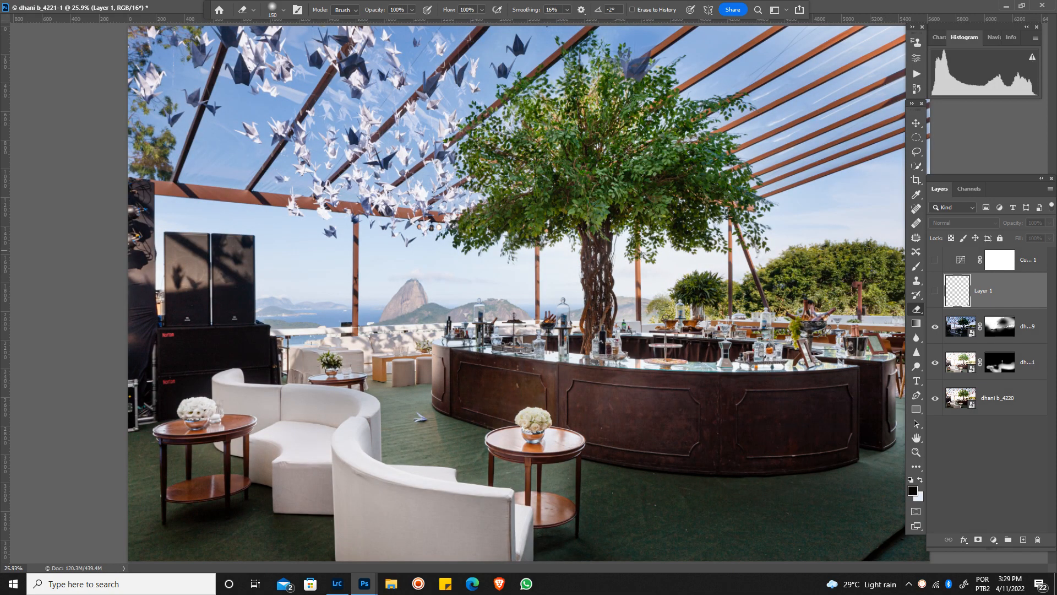
key("z")
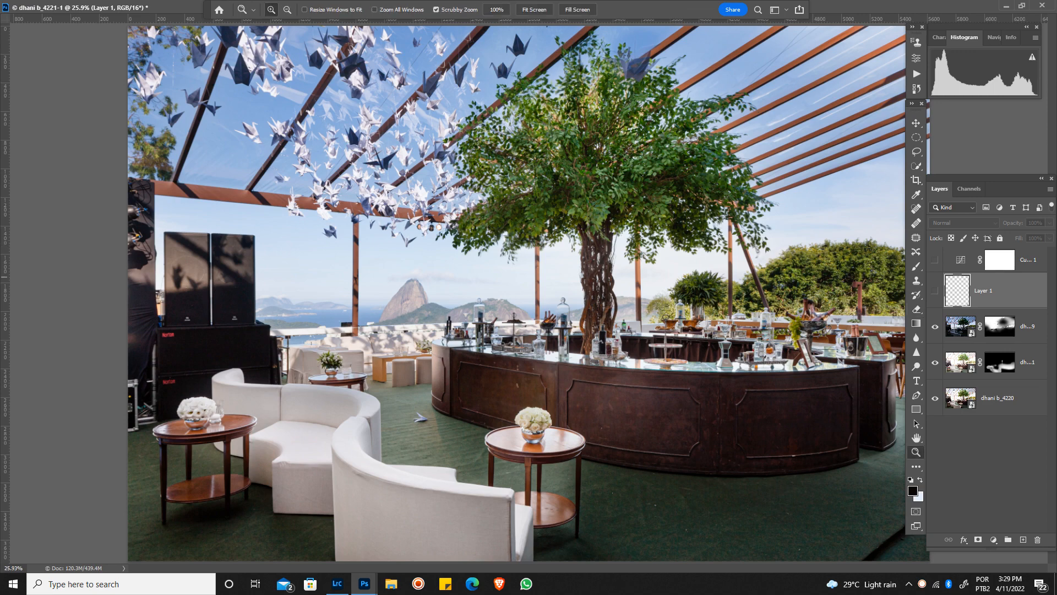
left_click_drag(504, 246, 597, 245)
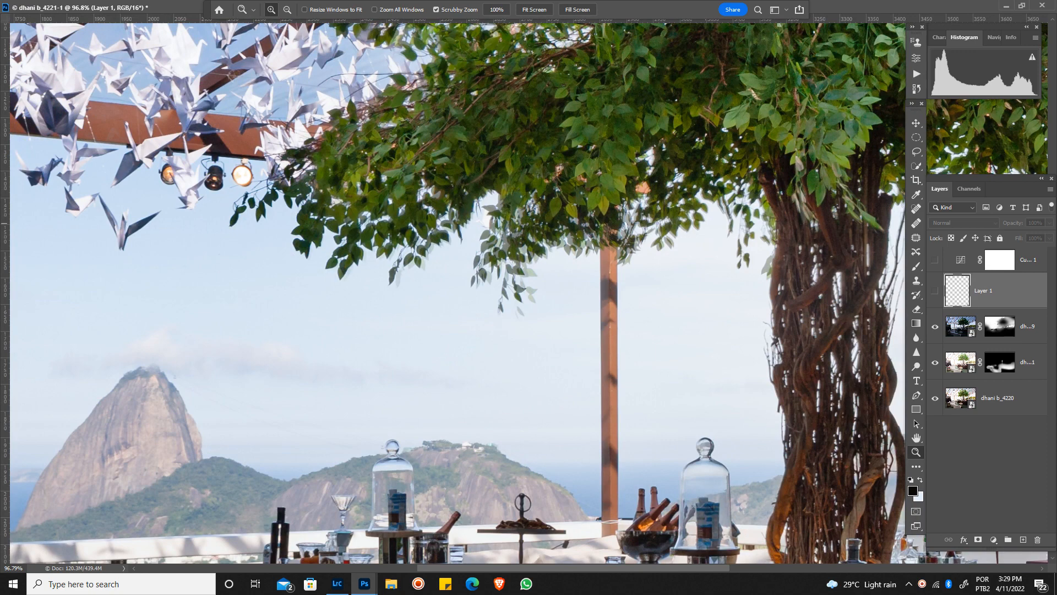
key("ctrl+0")
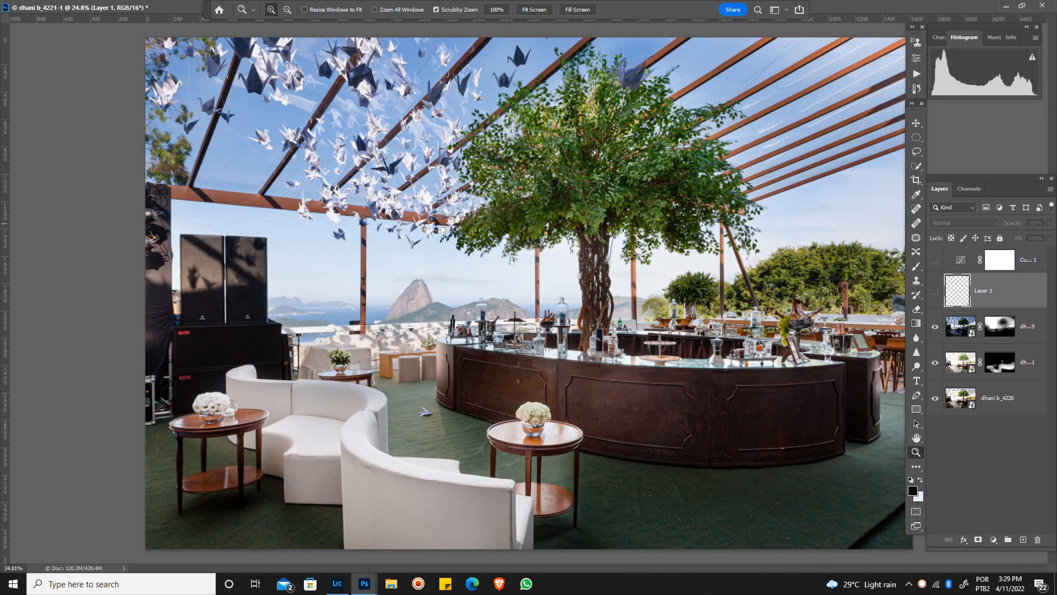
Turn Layer 1 and Curves 1 back on, then close the document and save its changes
left_click(935, 291)
left_click(935, 259)
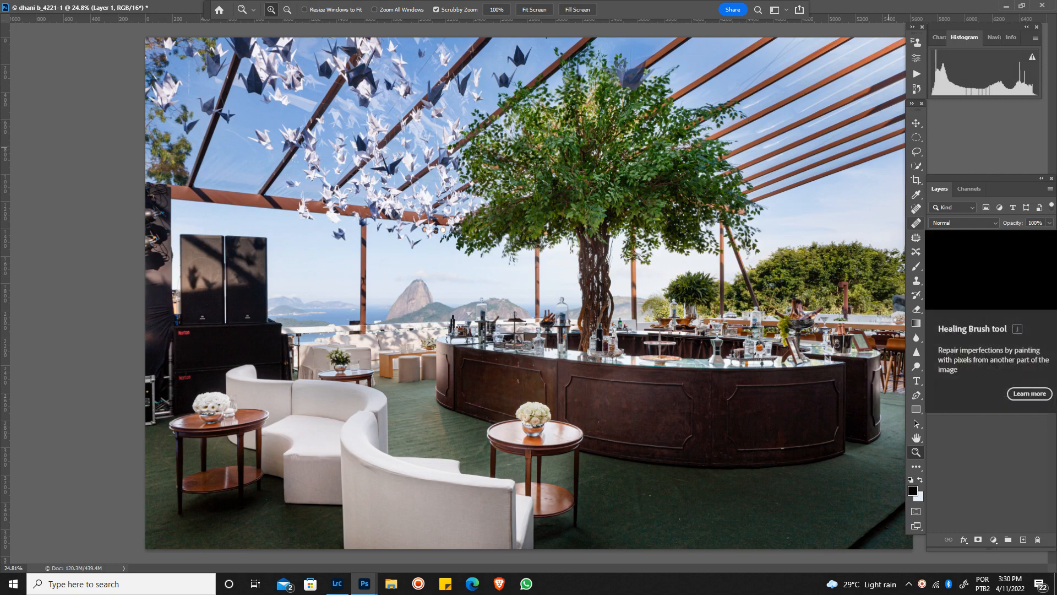
key("ctrl+w")
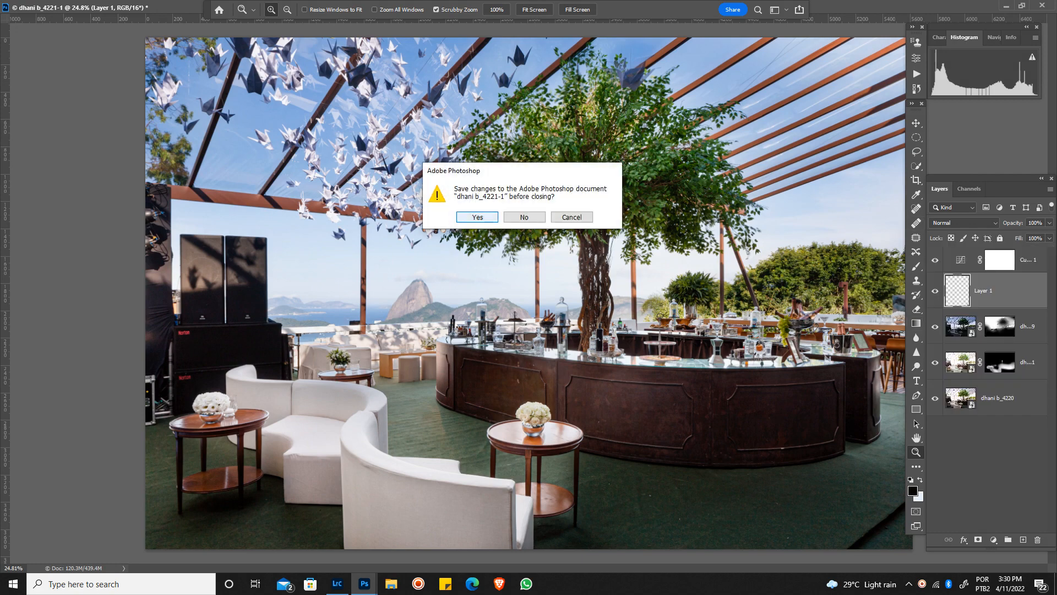
key("Return")
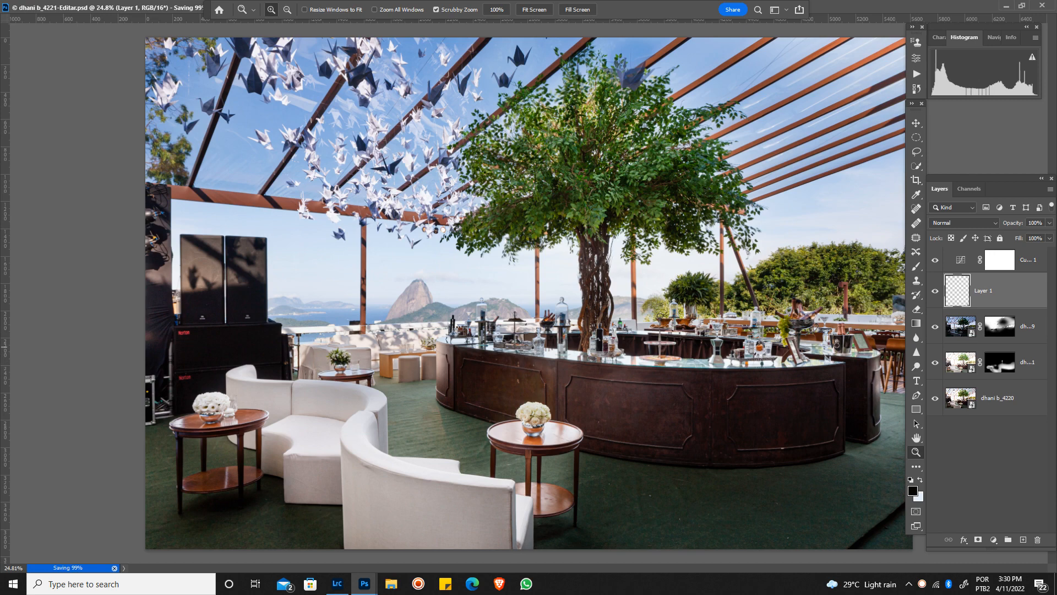
Prepare a 200 px Brush with white on the dhani b_4221 layer mask, then target the upper exposure's mask with black
left_click(1000, 362)
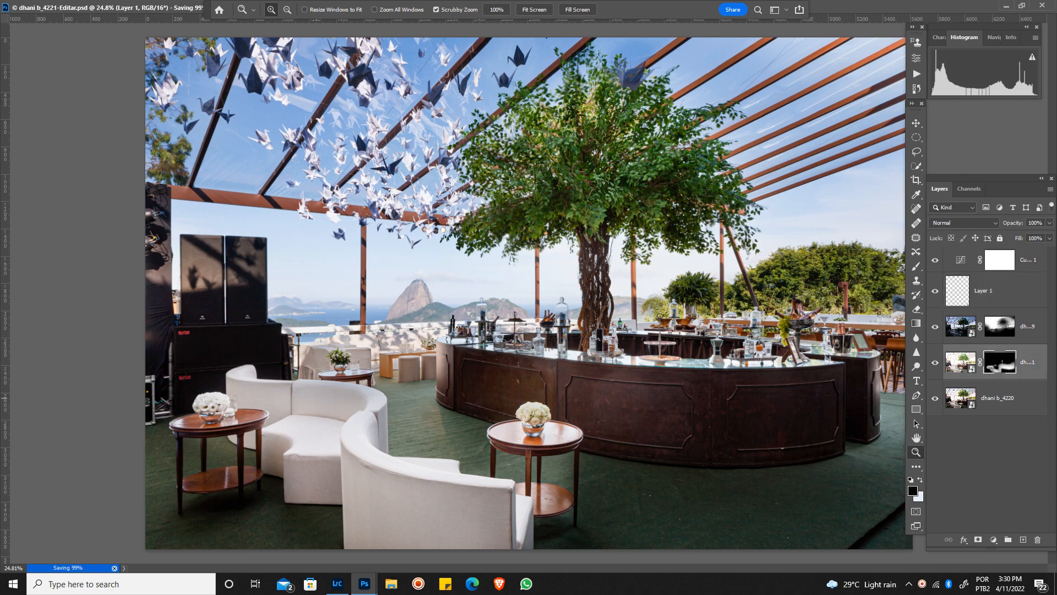
key("x")
key("b")
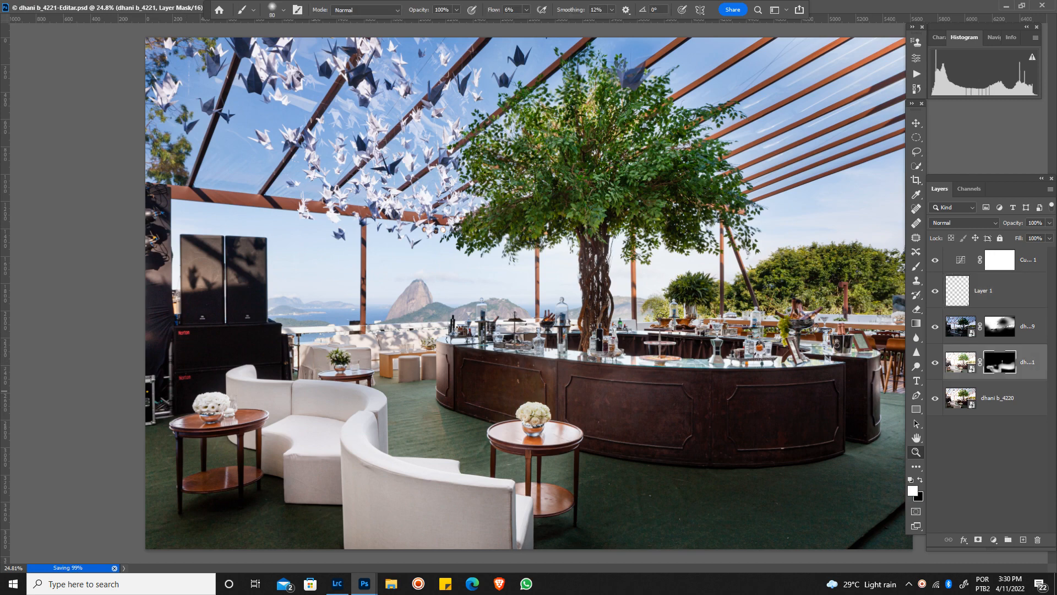
key("bracketright")
key("bracketright")
key("bracketright")
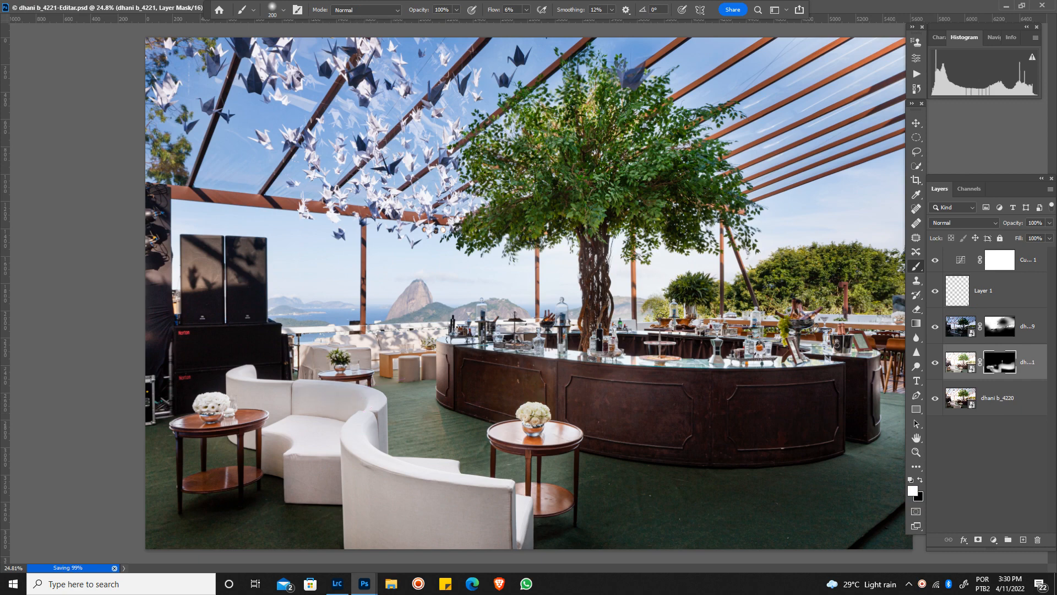
left_click(1000, 326)
key("x")
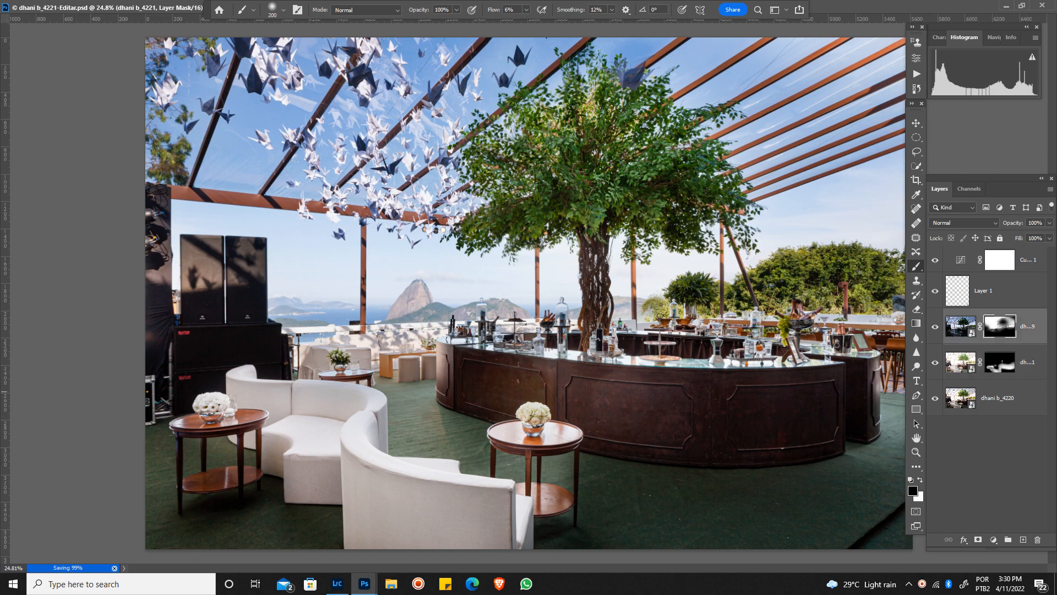